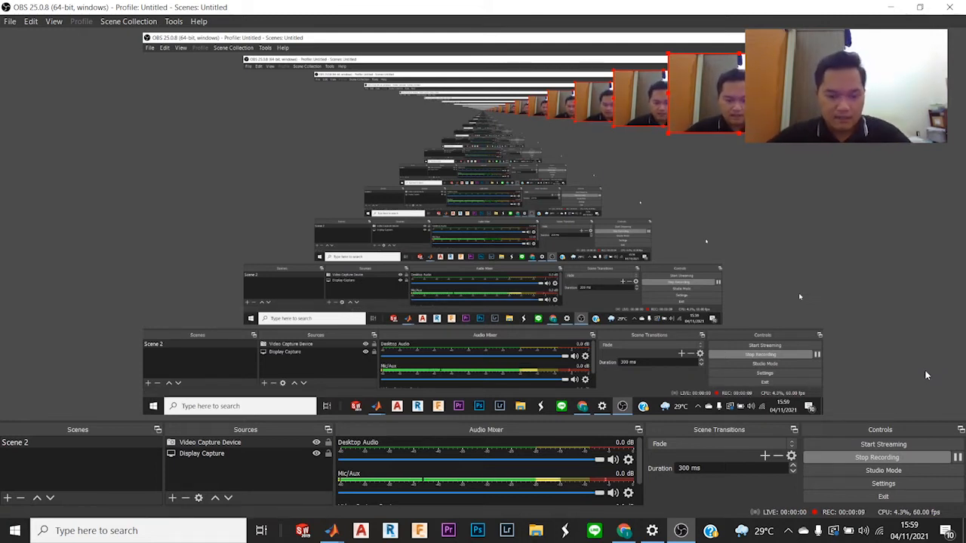
Step: Bring the DC motor Control Tutorials page, the blank untitled Simulink model and the Simulink Library Browser into view together
click(631, 533)
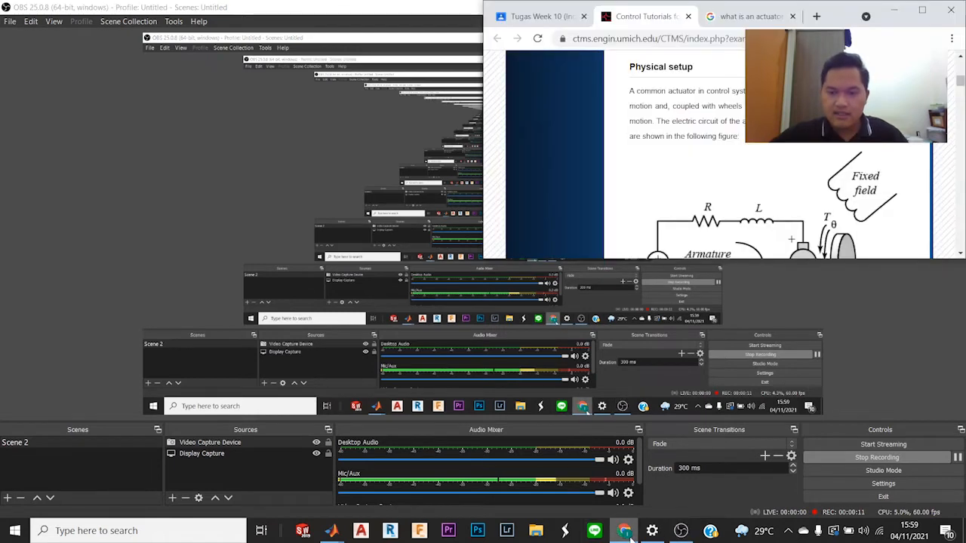
mouse_move(331, 533)
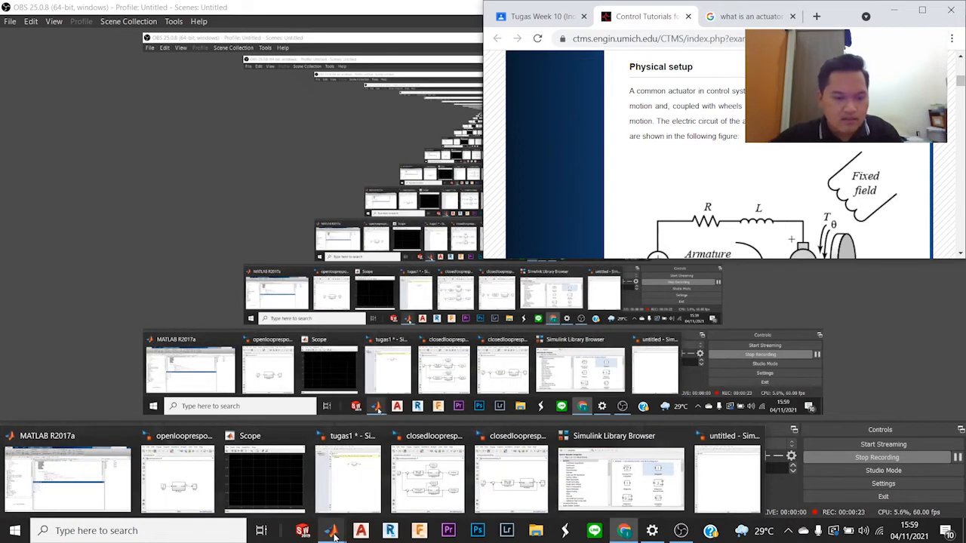
click(689, 515)
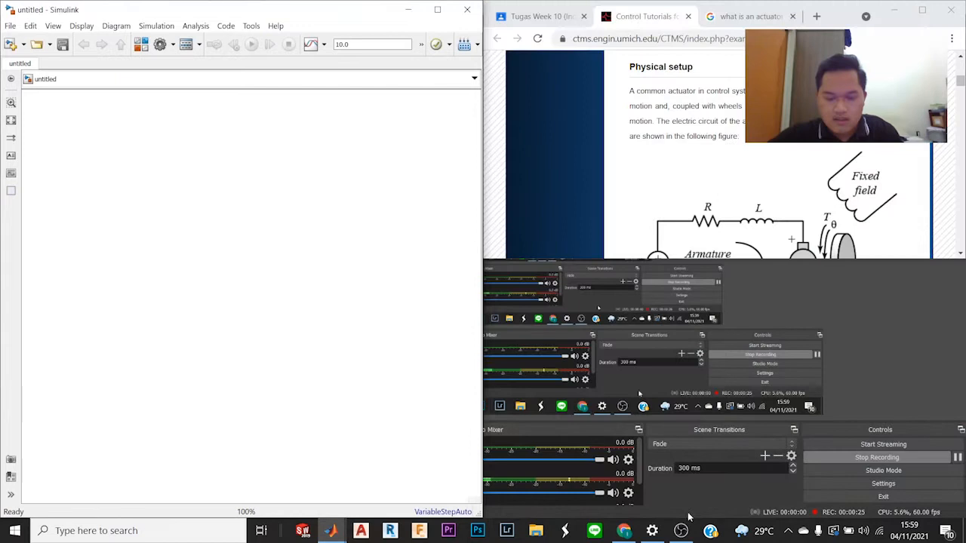
mouse_move(340, 534)
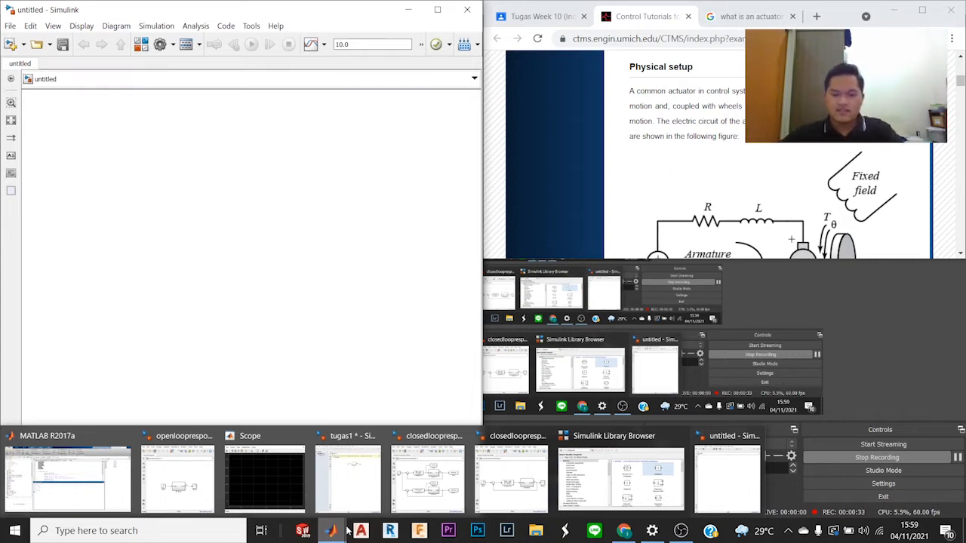
click(563, 478)
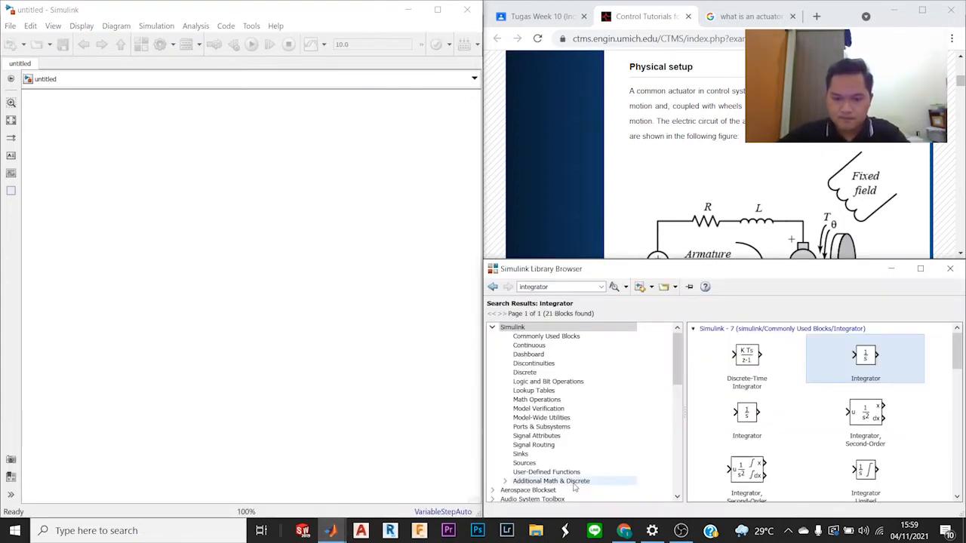
Step: Examine the tutorial's Physical setup introduction and the figure of the armature circuit and rotor
scroll(726, 212, up, 5)
scroll(726, 211, down, 2)
scroll(726, 211, down, 2)
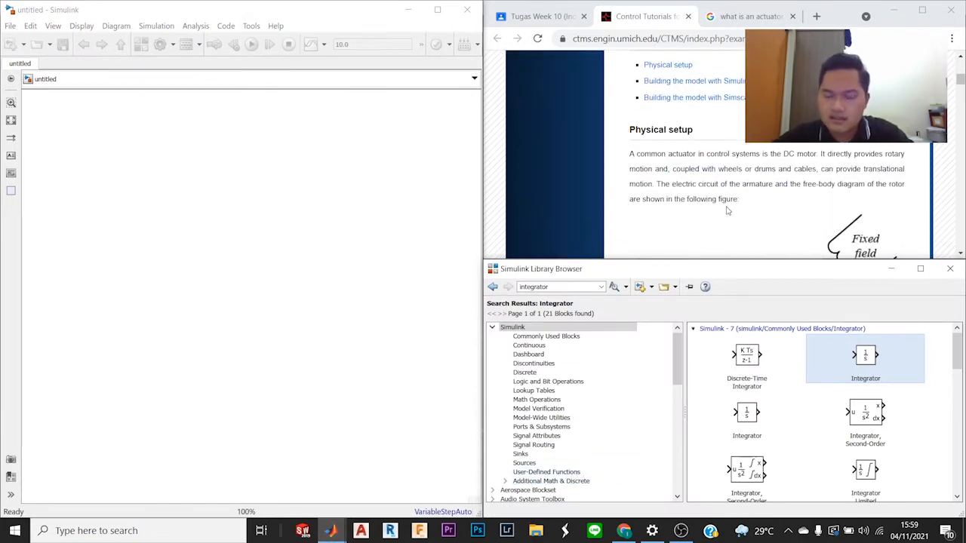
scroll(726, 210, down, 2)
scroll(767, 166, up, 5)
scroll(764, 166, up, 3)
scroll(764, 166, down, 1)
scroll(764, 166, up, 1)
scroll(713, 181, down, 4)
scroll(761, 145, down, 1)
scroll(760, 146, up, 1)
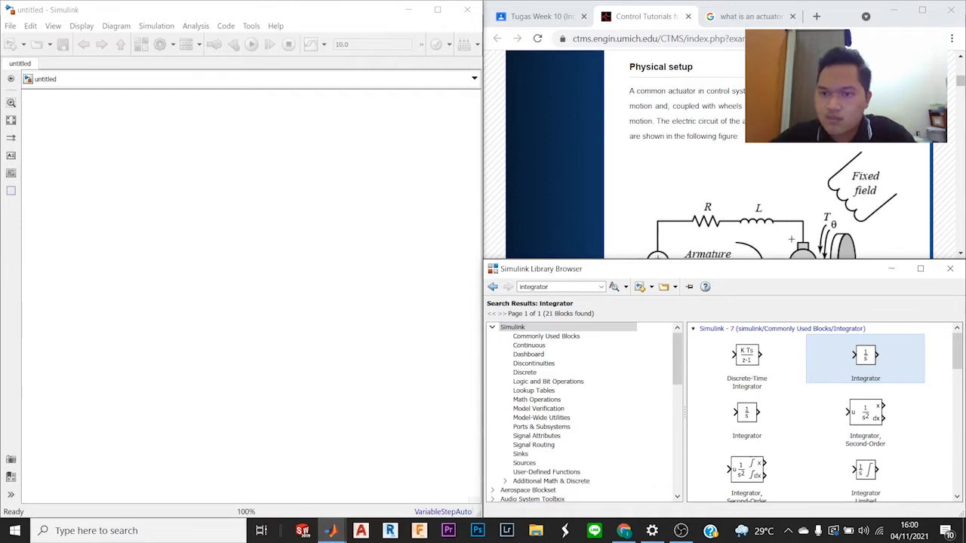
click(800, 102)
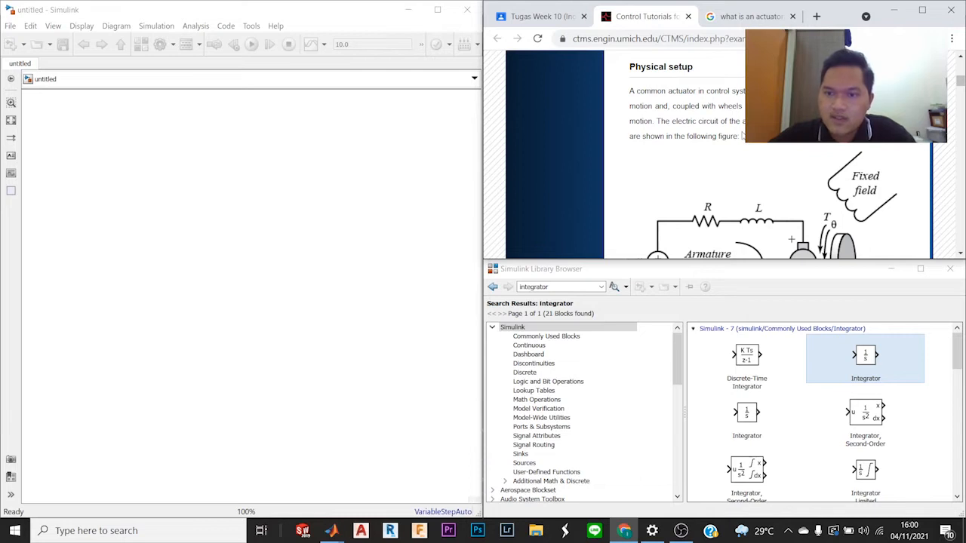
scroll(742, 135, down, 1)
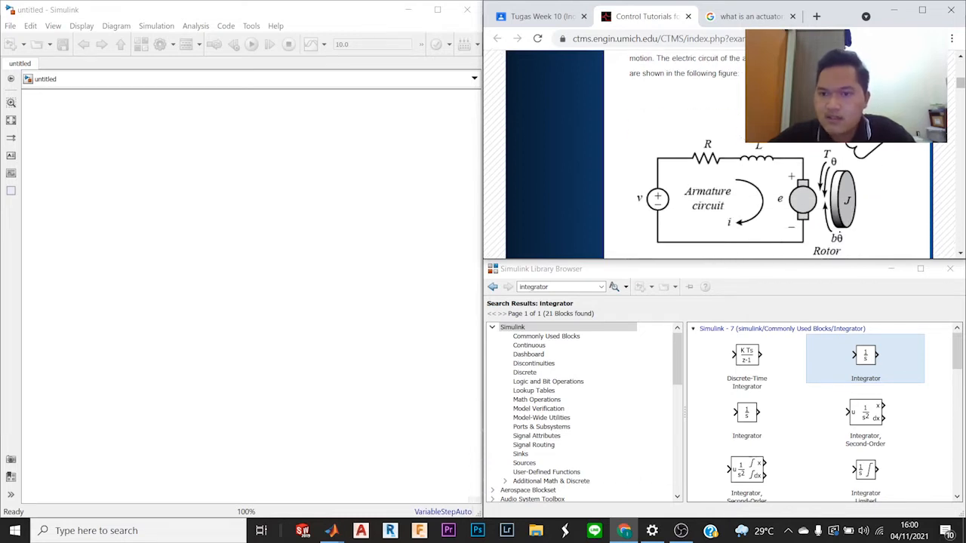
scroll(801, 150, down, 1)
scroll(801, 150, up, 1)
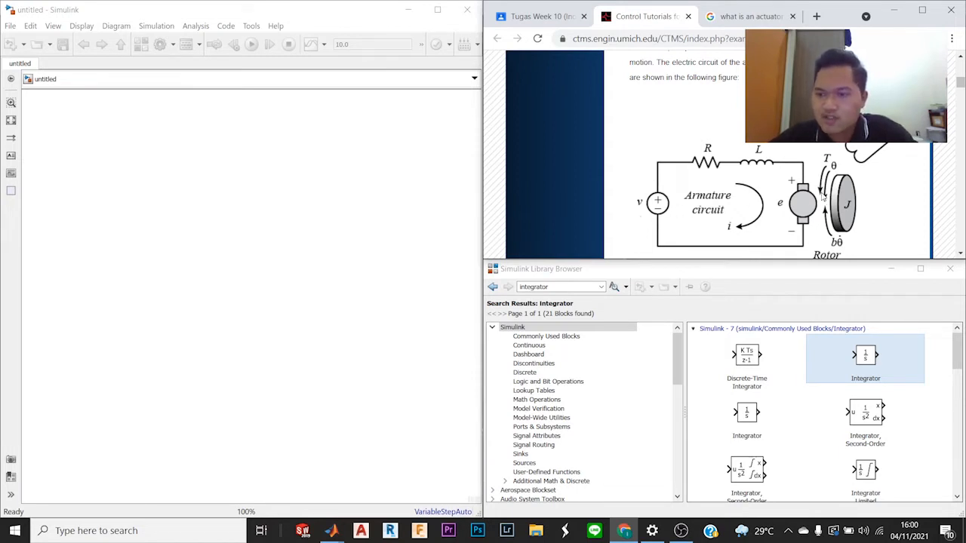
scroll(839, 174, down, 1)
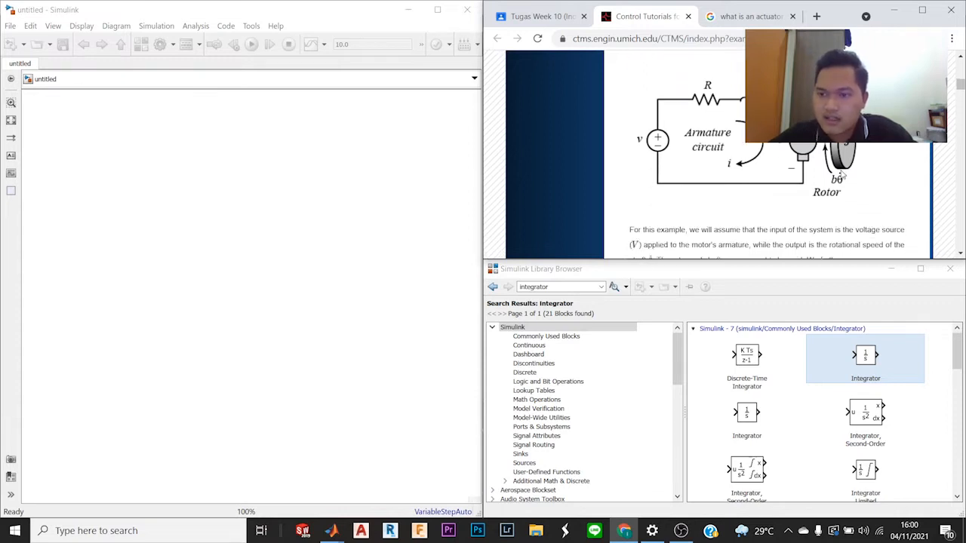
Step: Read the tutorial's physical parameters for the DC motor and its explanation of motor torque and back emf
scroll(840, 175, down, 1)
scroll(840, 175, down, 1)
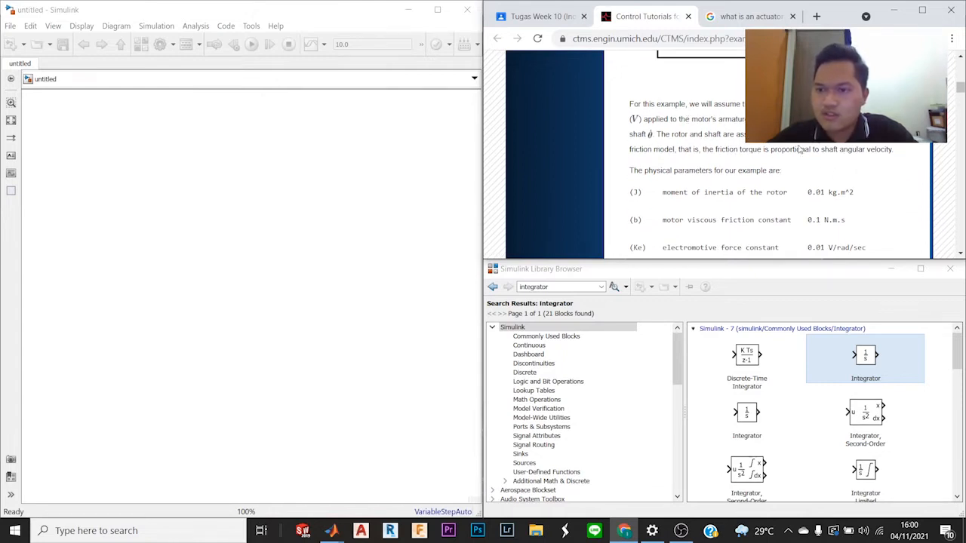
scroll(683, 237, down, 1)
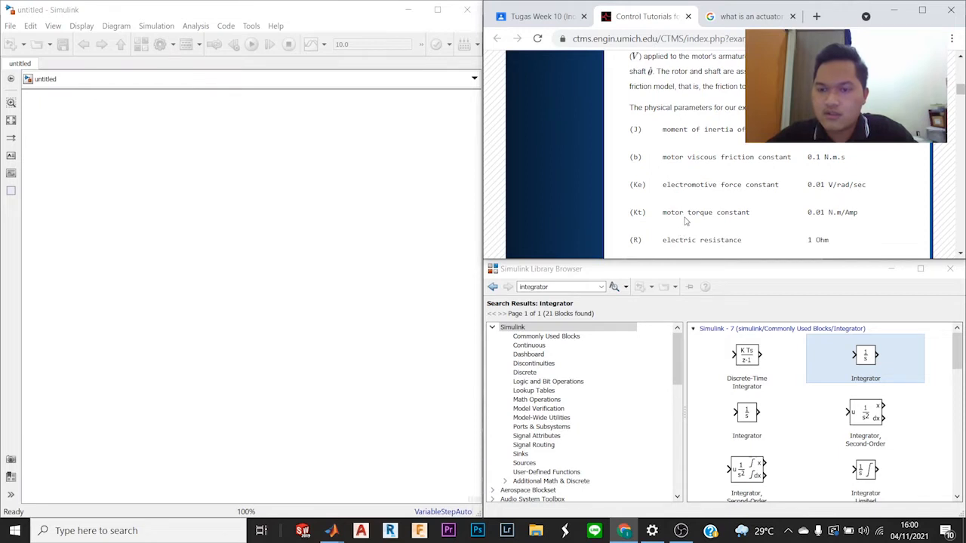
scroll(719, 110, down, 1)
scroll(717, 110, up, 1)
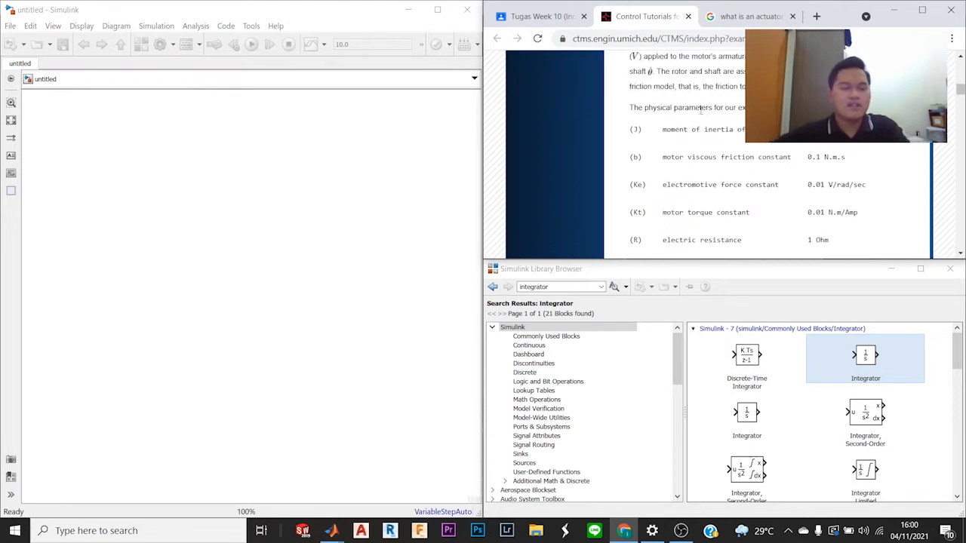
scroll(704, 111, down, 1)
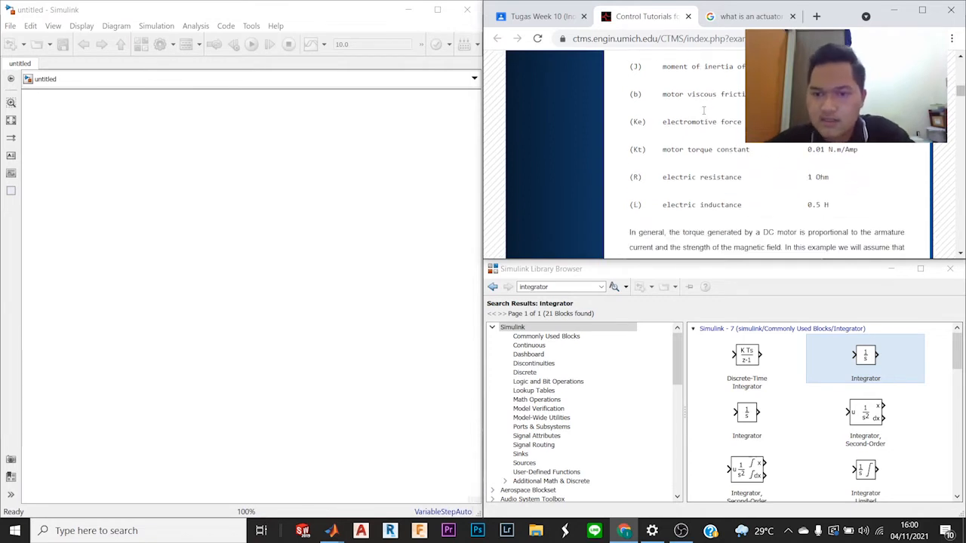
scroll(705, 114, down, 3)
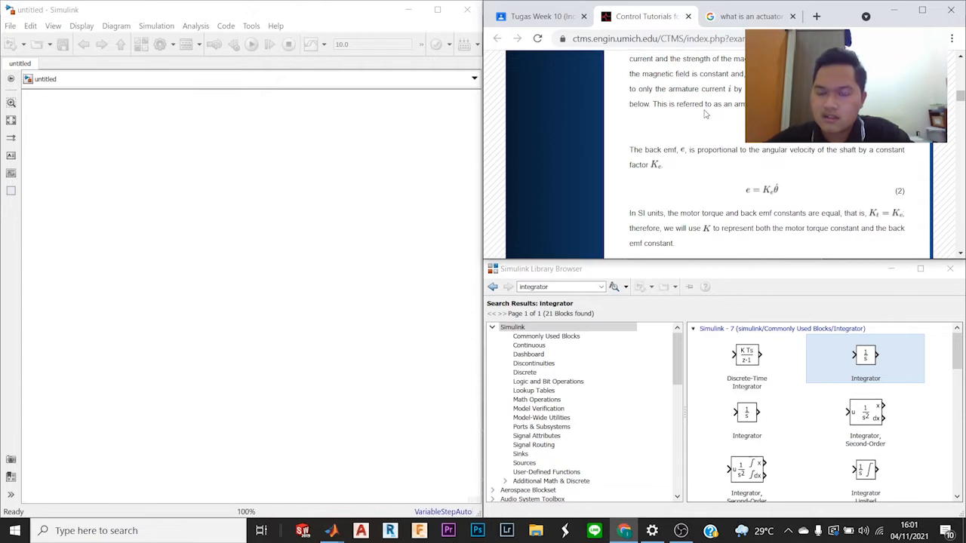
scroll(704, 113, up, 1)
scroll(705, 111, down, 1)
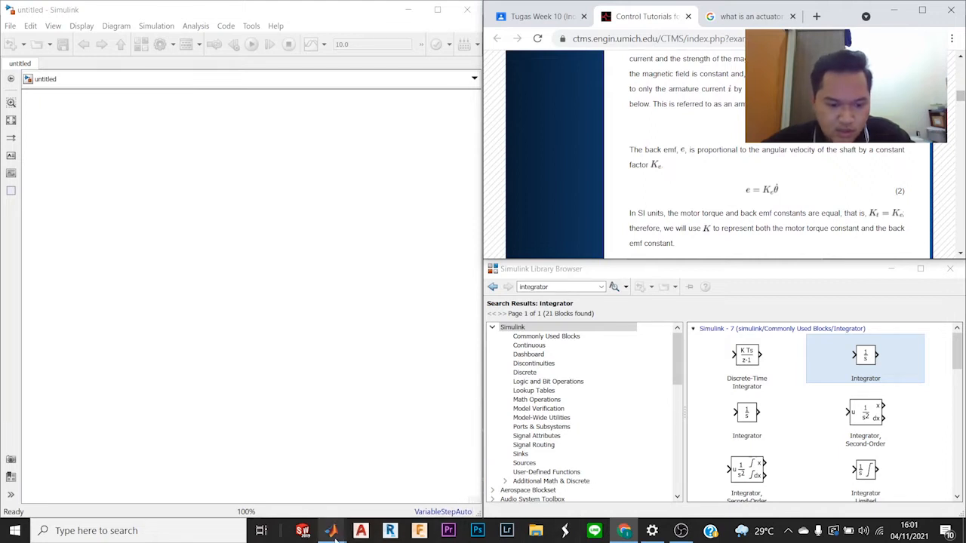
Step: Open the DC Motor subsystem of the existing tugas1 model to view its block diagram
mouse_move(333, 531)
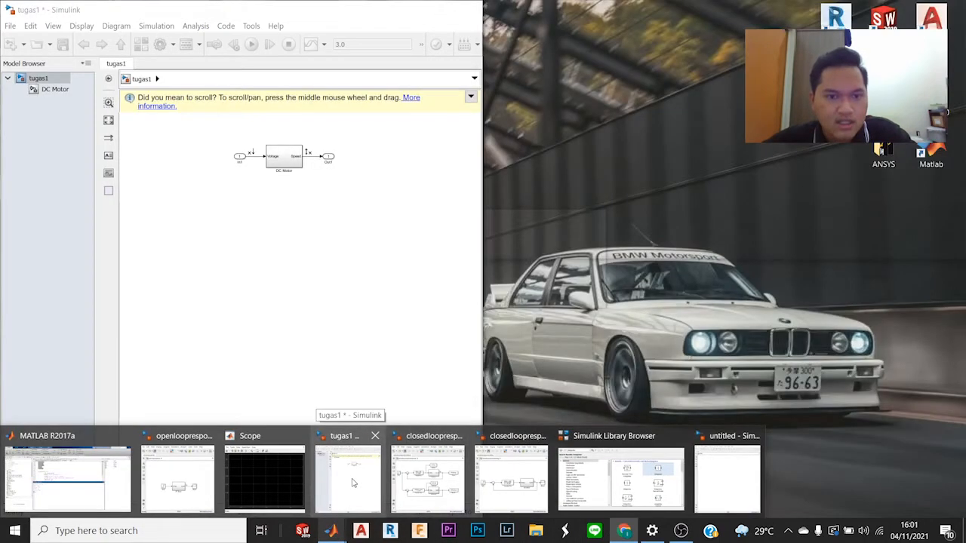
click(352, 483)
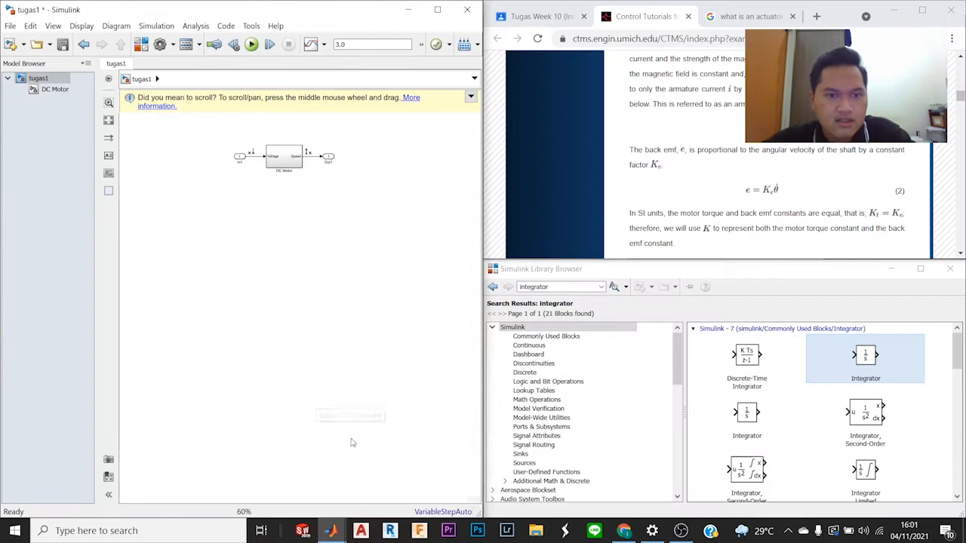
double_click(284, 159)
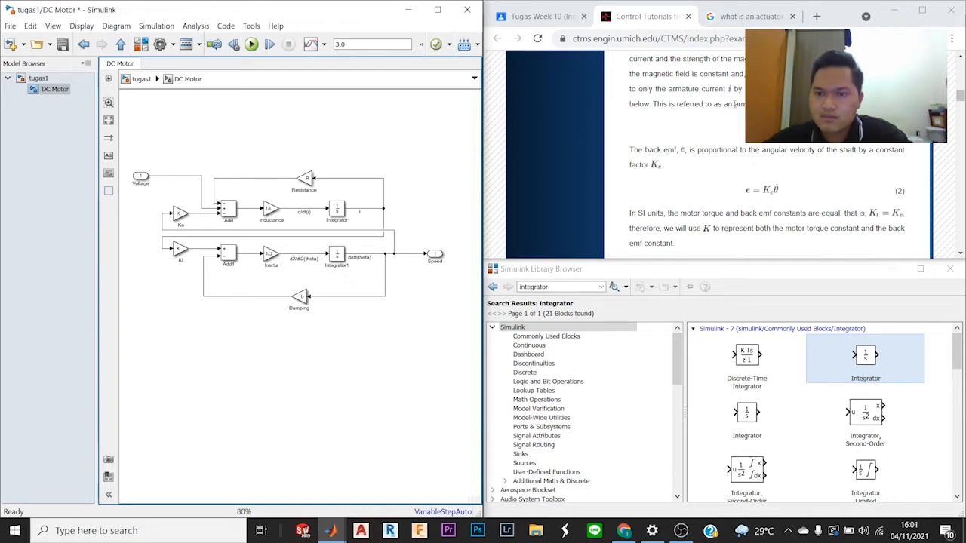
Step: Read the tutorial's back emf relation and the first instructions of the Building the model with Simulink section
double_click(735, 105)
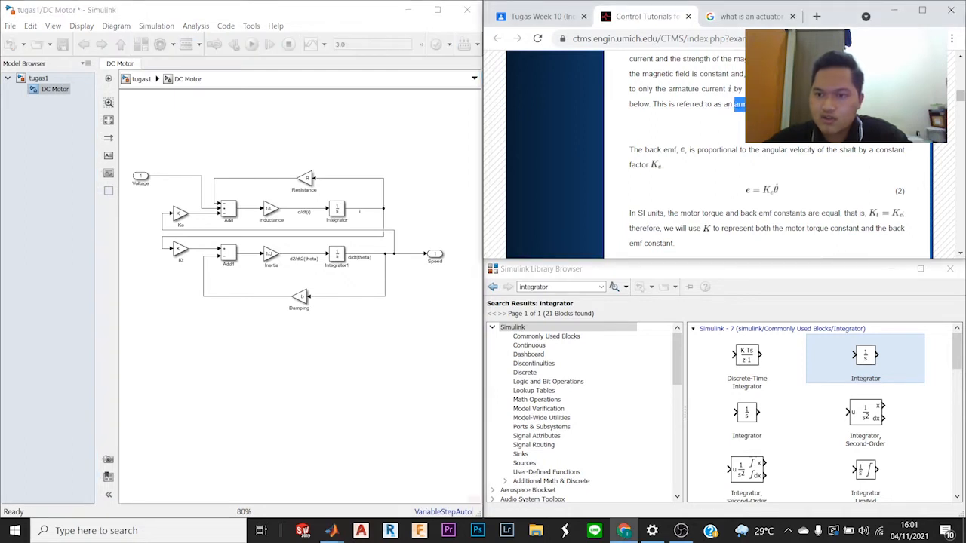
click(761, 150)
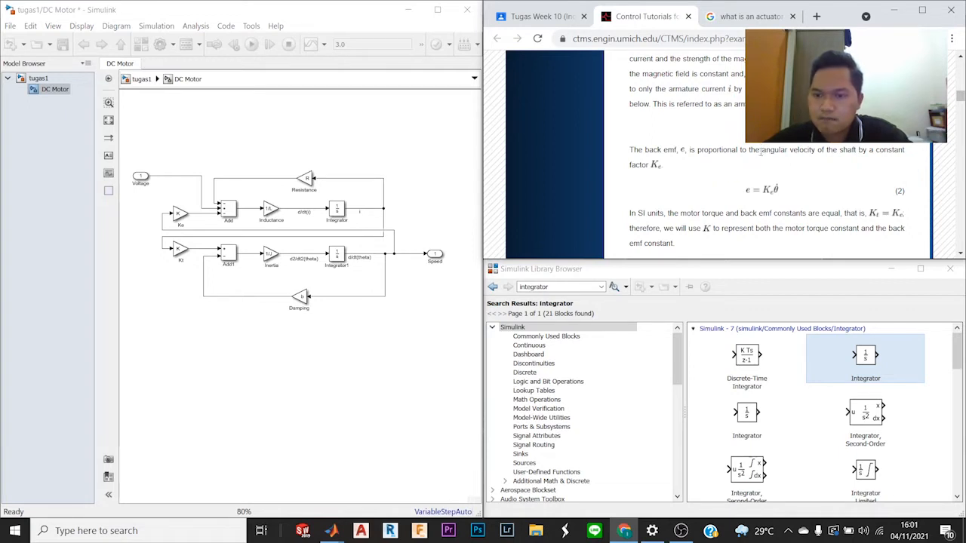
drag(763, 151, 814, 150)
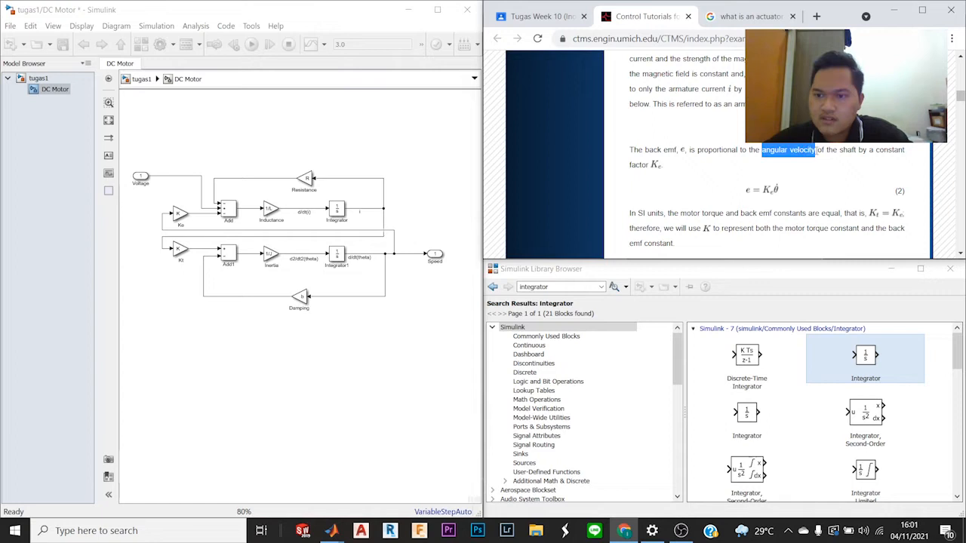
click(851, 154)
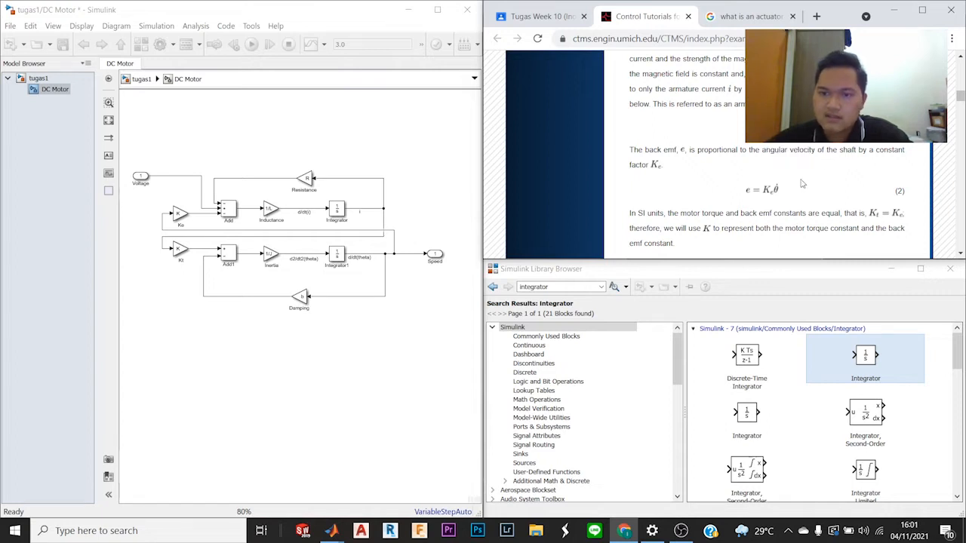
scroll(755, 236, down, 1)
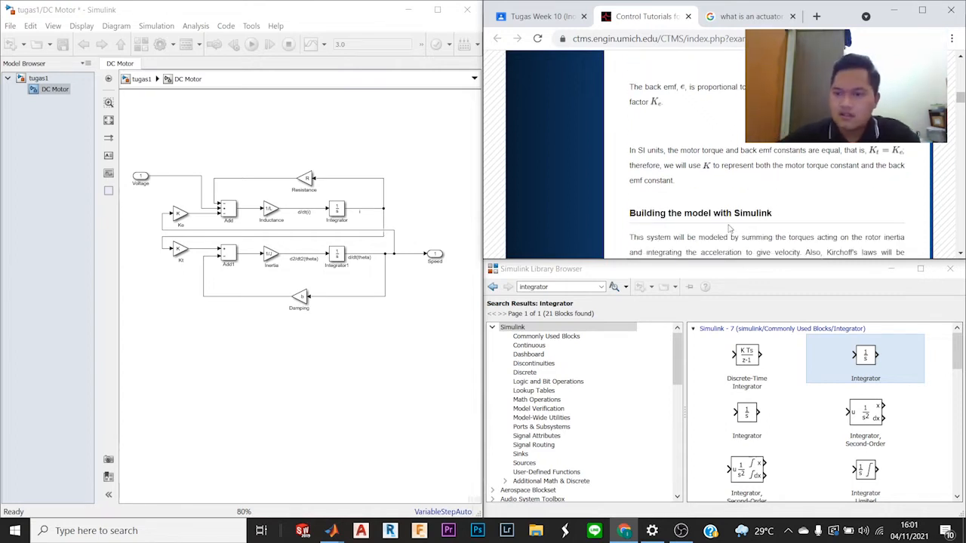
scroll(736, 188, down, 3)
scroll(740, 140, up, 1)
scroll(738, 162, down, 2)
scroll(738, 166, down, 1)
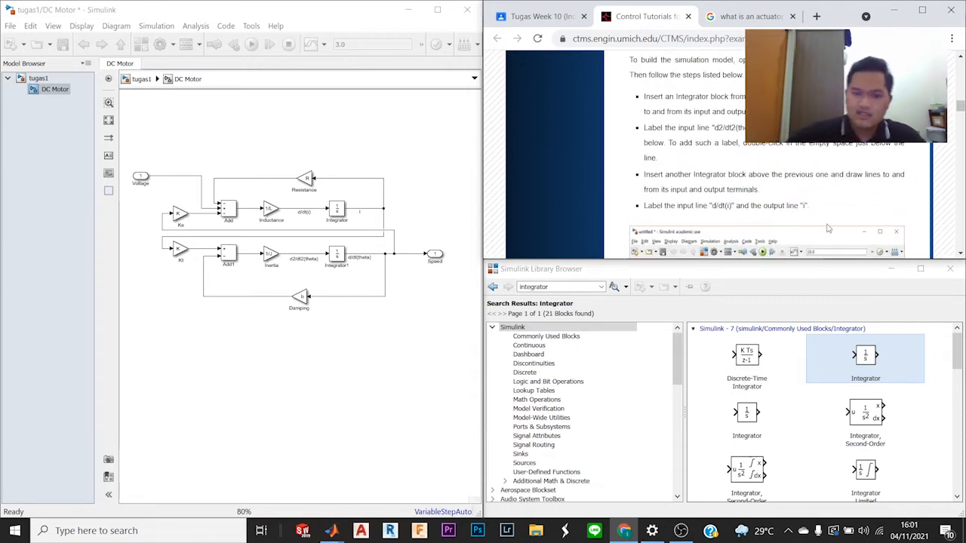
Step: Return to the top level of tugas1 and minimize that model to get back to the blank untitled model
click(137, 89)
click(137, 88)
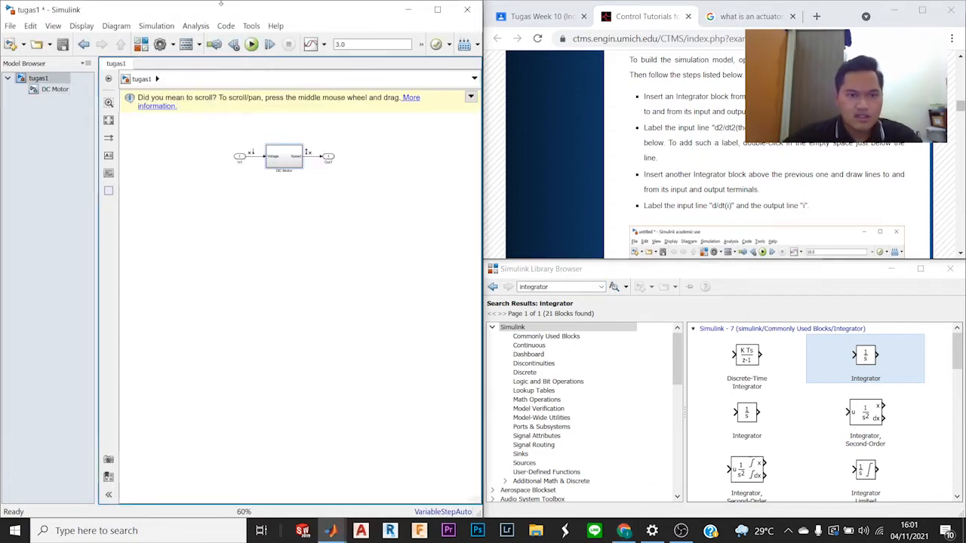
click(406, 11)
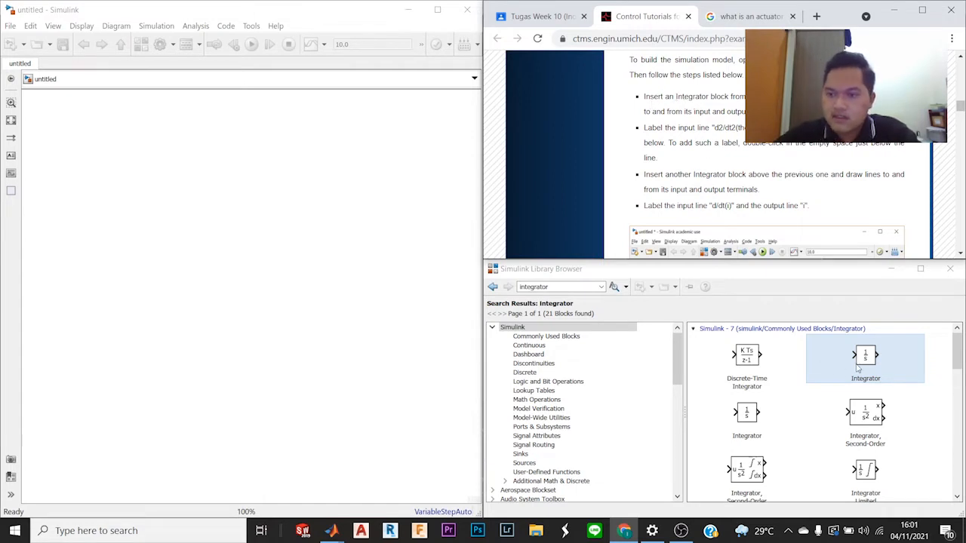
Step: Place an Integrator block in the blank model and draw open signal lines into its input and out of its output
scroll(797, 190, down, 2)
scroll(796, 190, down, 1)
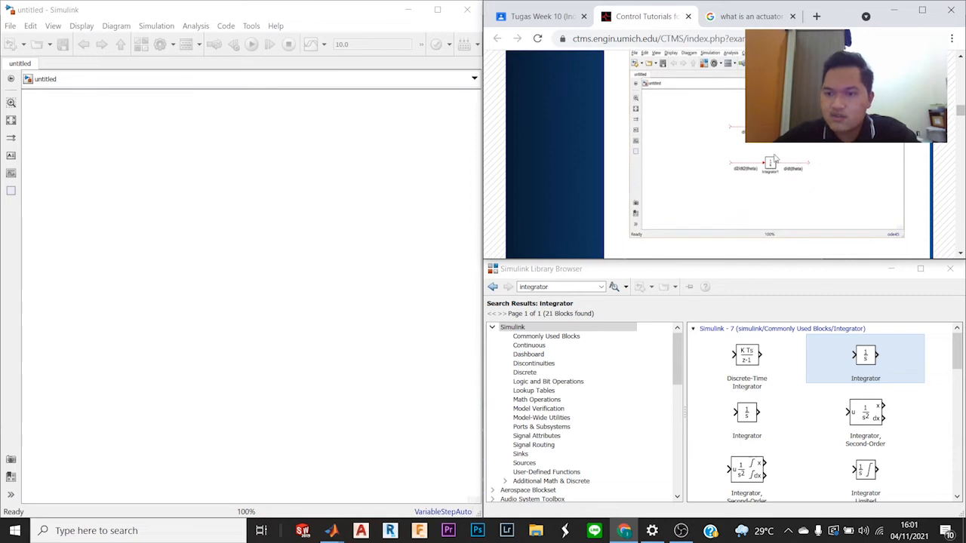
scroll(756, 172, up, 4)
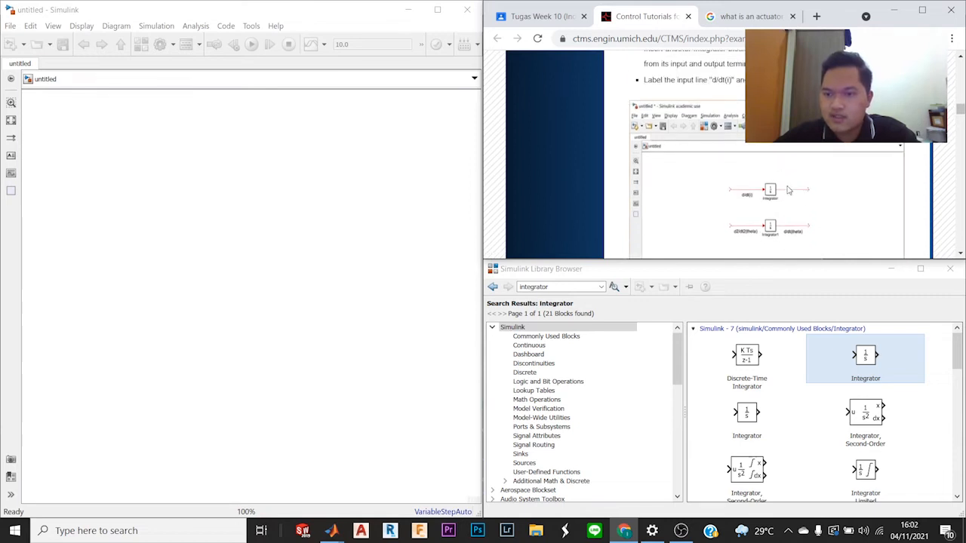
scroll(766, 162, down, 1)
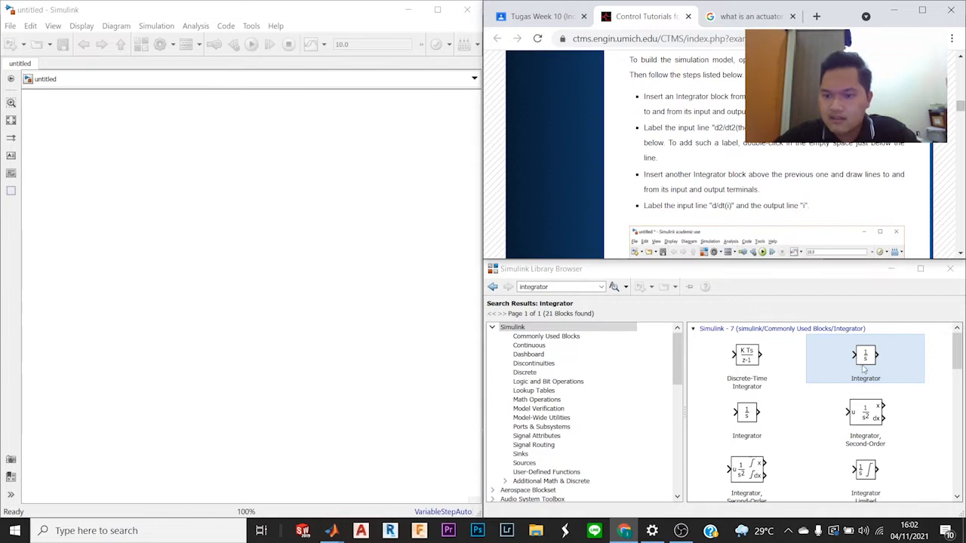
scroll(827, 249, down, 3)
scroll(827, 249, up, 3)
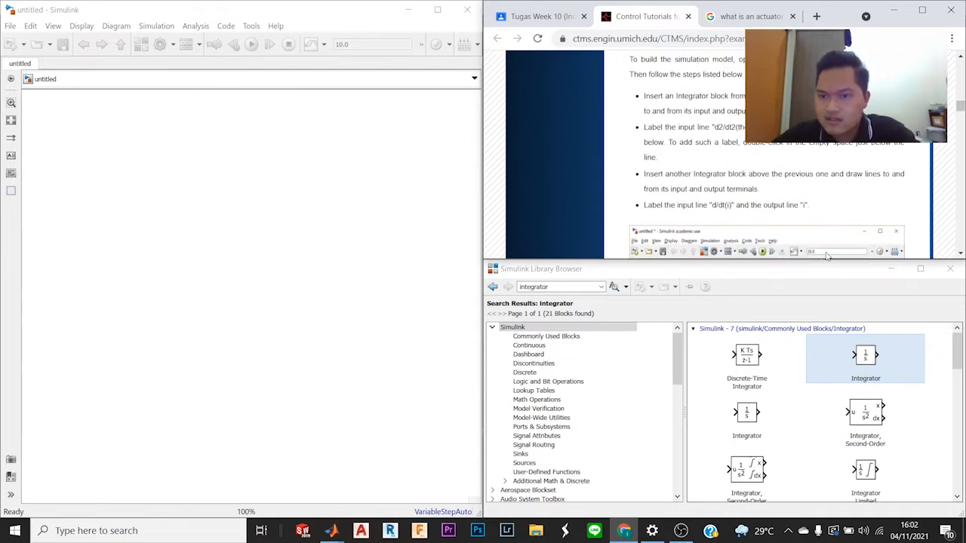
drag(867, 357, 235, 182)
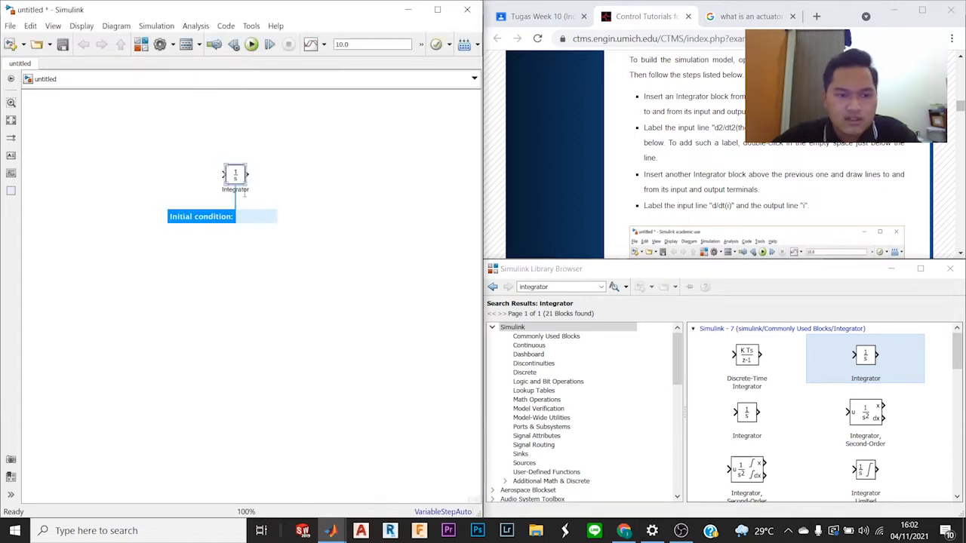
drag(248, 174, 288, 174)
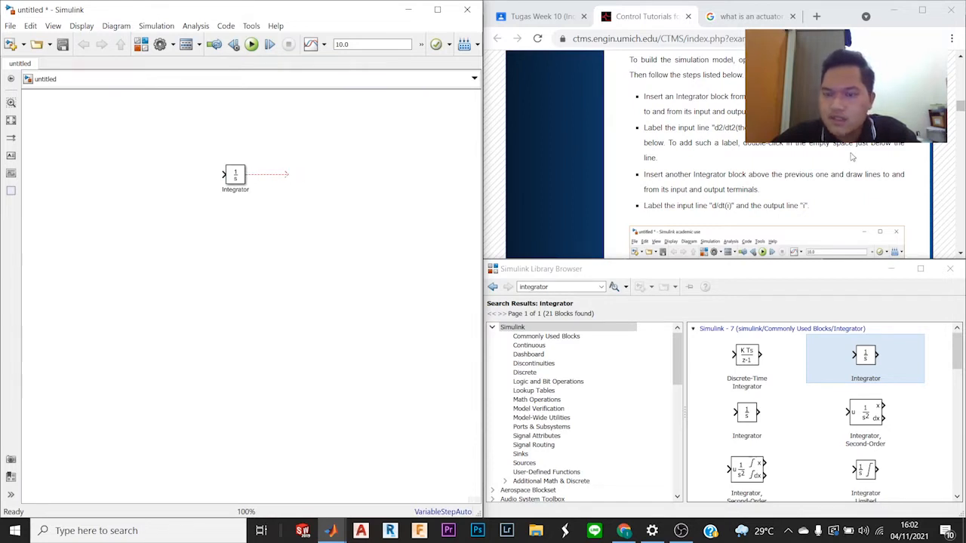
drag(222, 175, 184, 179)
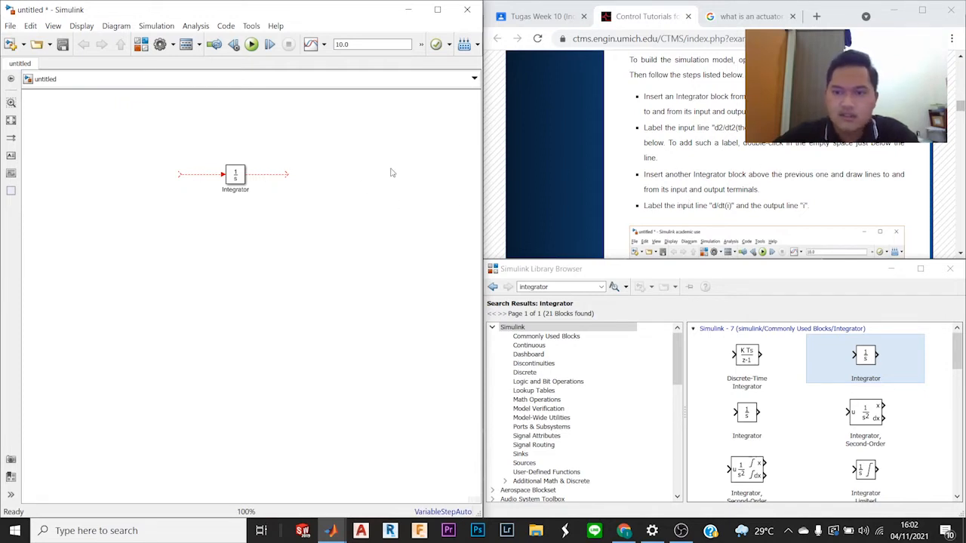
Step: Label the Integrator's input line "d2/d2(theta)" and position the label just below the line
click(201, 181)
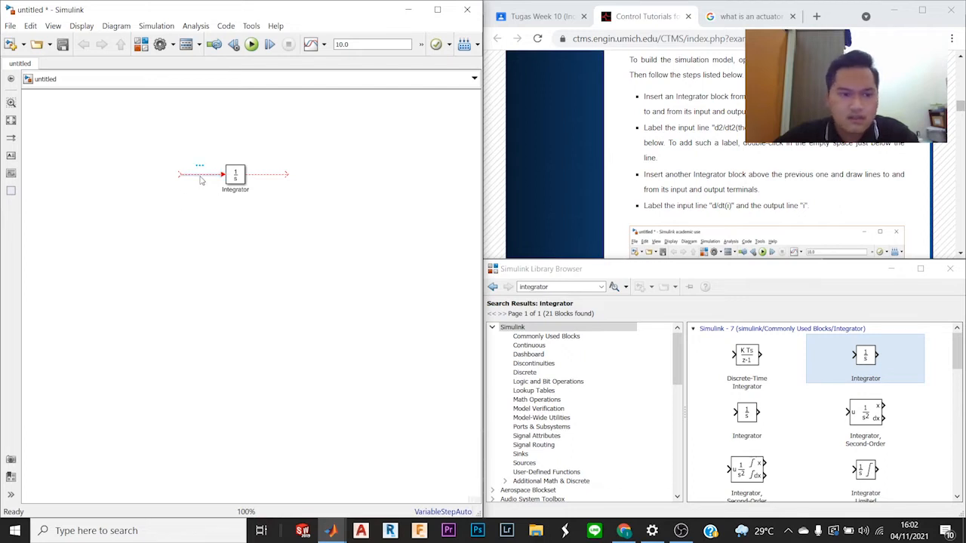
click(201, 184)
double_click(201, 183)
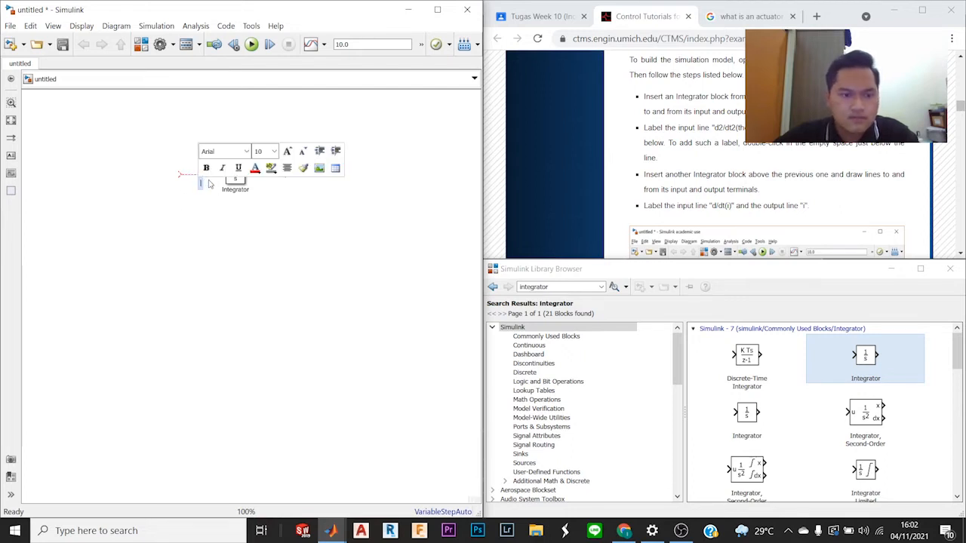
scroll(809, 227, down, 5)
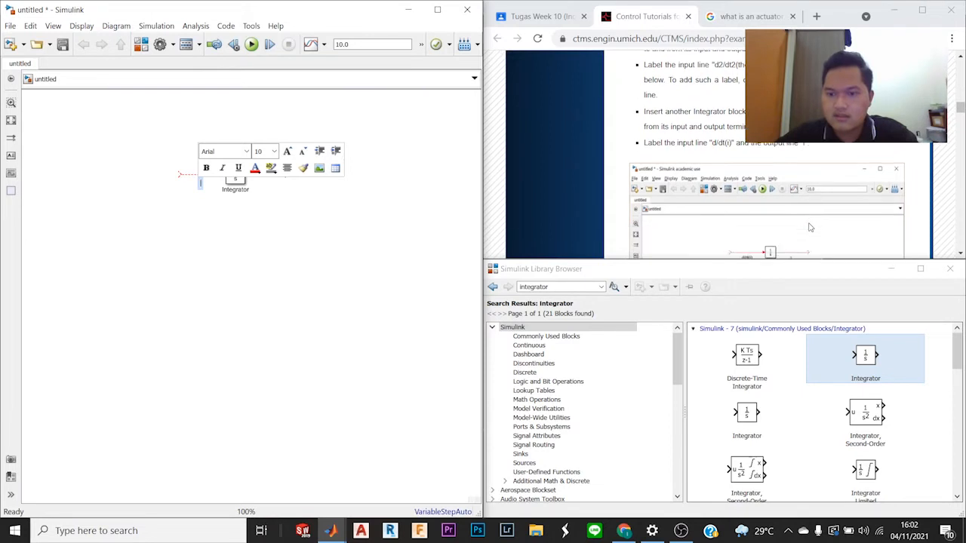
scroll(809, 227, up, 5)
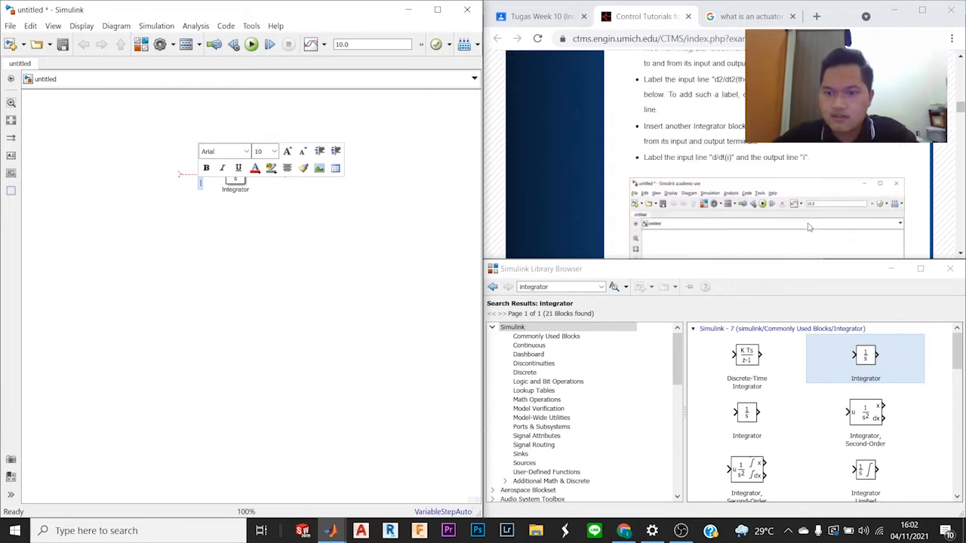
text(d2/d2)
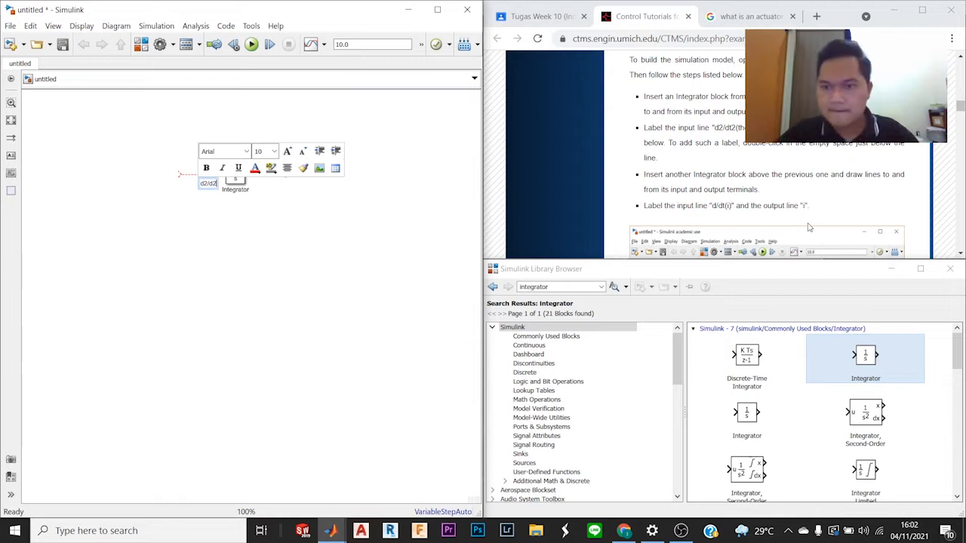
text((theta)
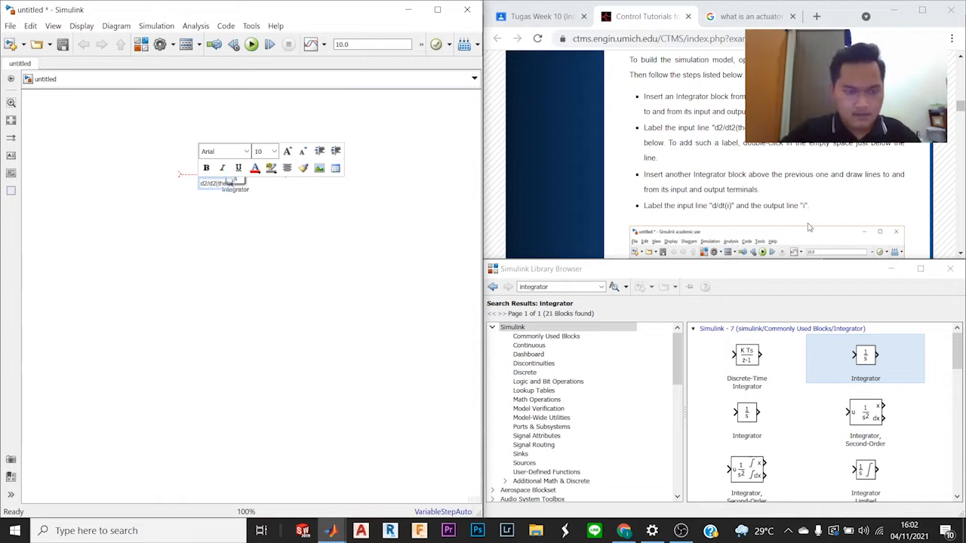
text())
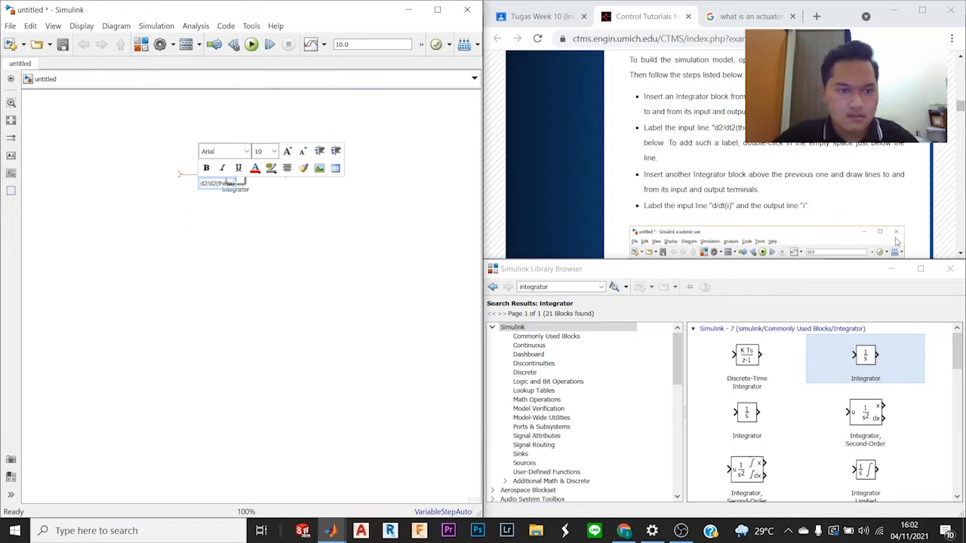
click(348, 264)
drag(210, 188, 194, 188)
click(290, 200)
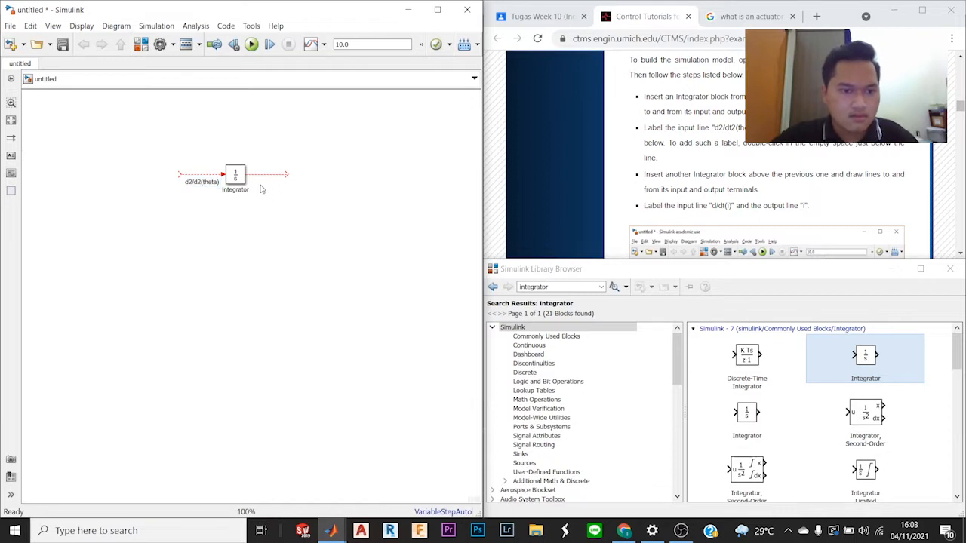
Step: Label the Integrator's output line "d/dt(theta)" and extend that line farther past the label
double_click(263, 186)
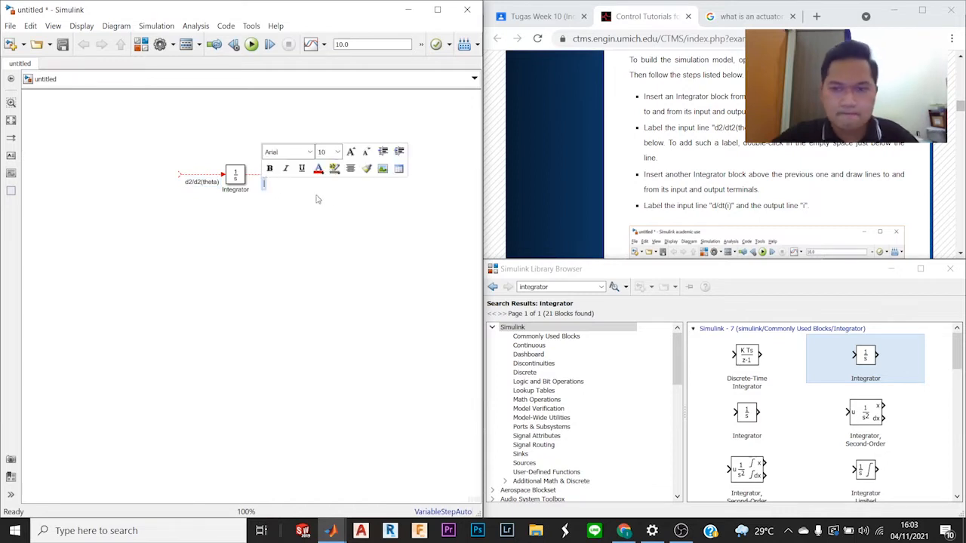
text(d/)
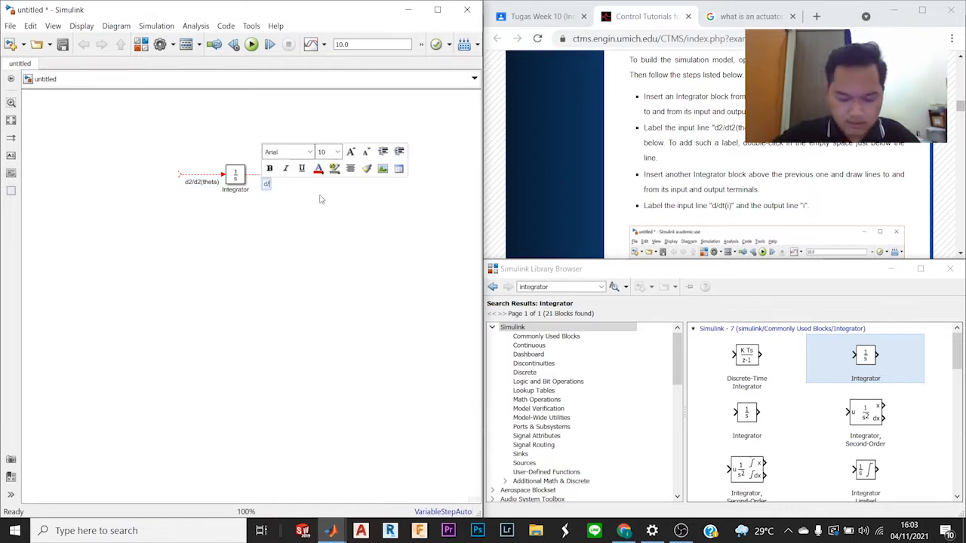
text(dt()
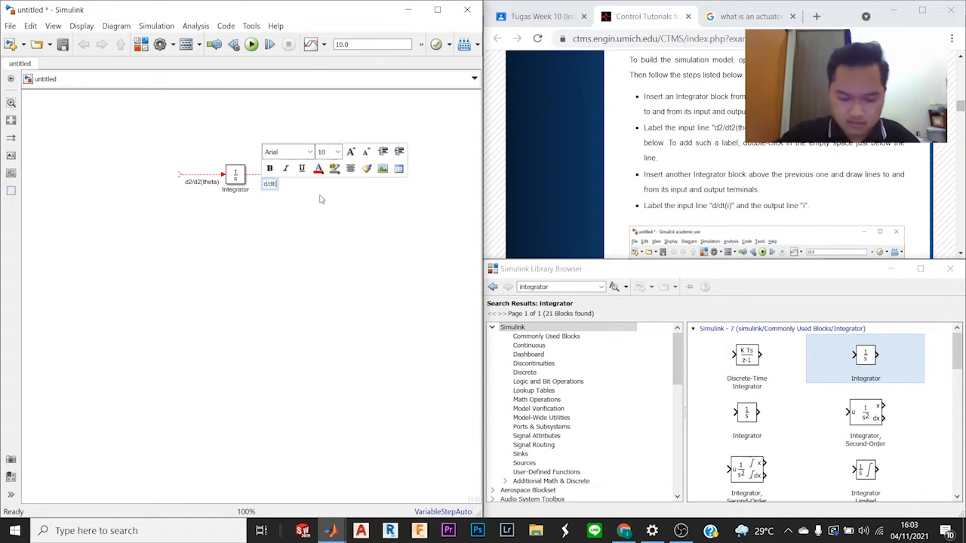
text(theta))
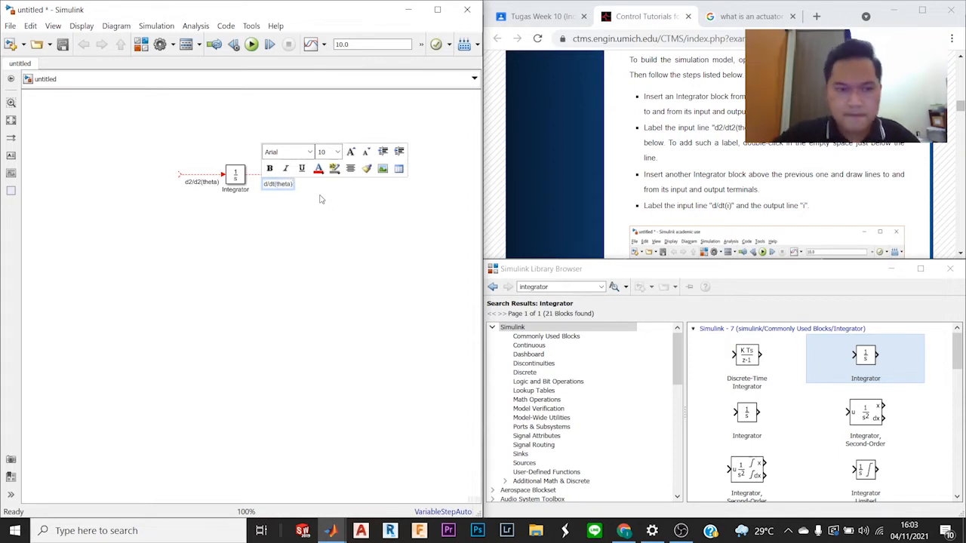
click(322, 200)
drag(286, 172, 309, 175)
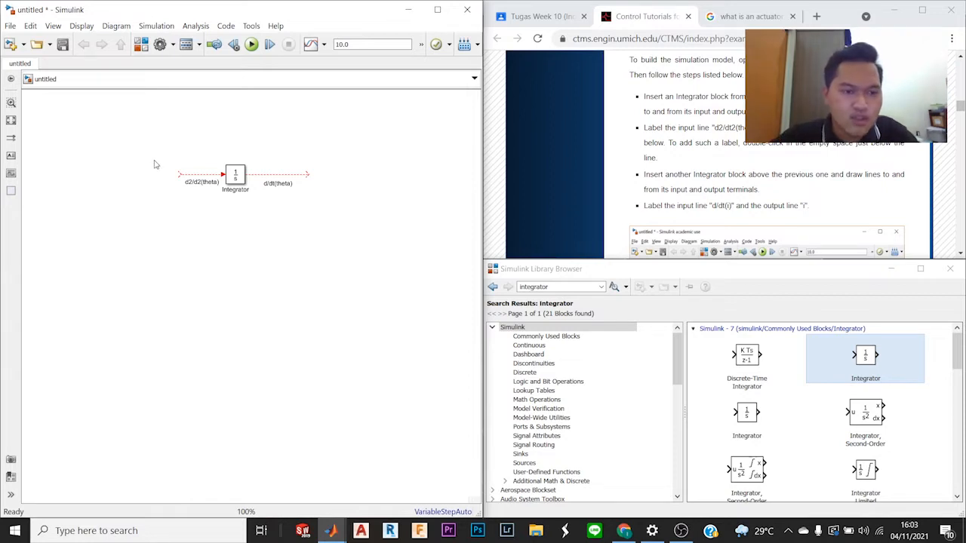
Step: Duplicate the Integrator with its signal lines and labels, and position the copy directly above the original
drag(165, 158, 328, 210)
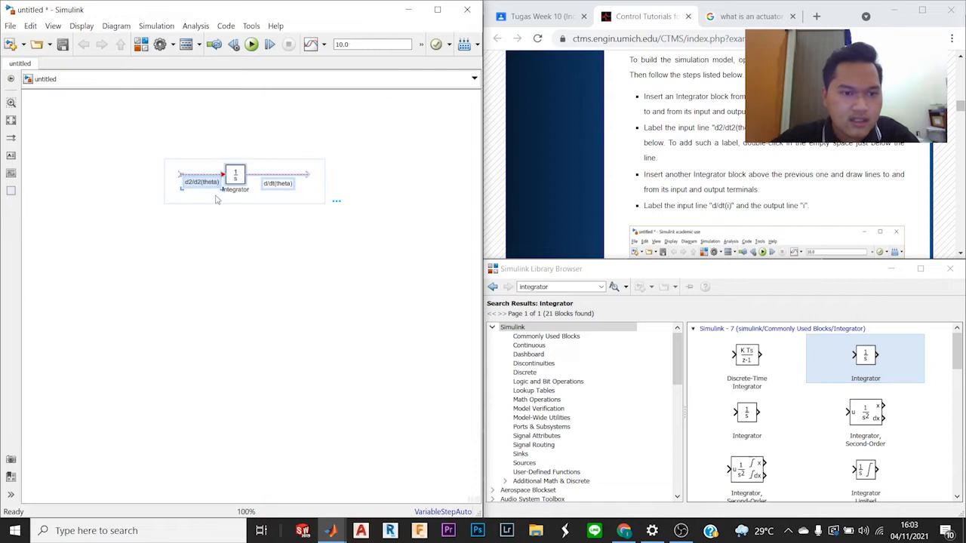
drag(236, 183, 240, 145)
click(334, 169)
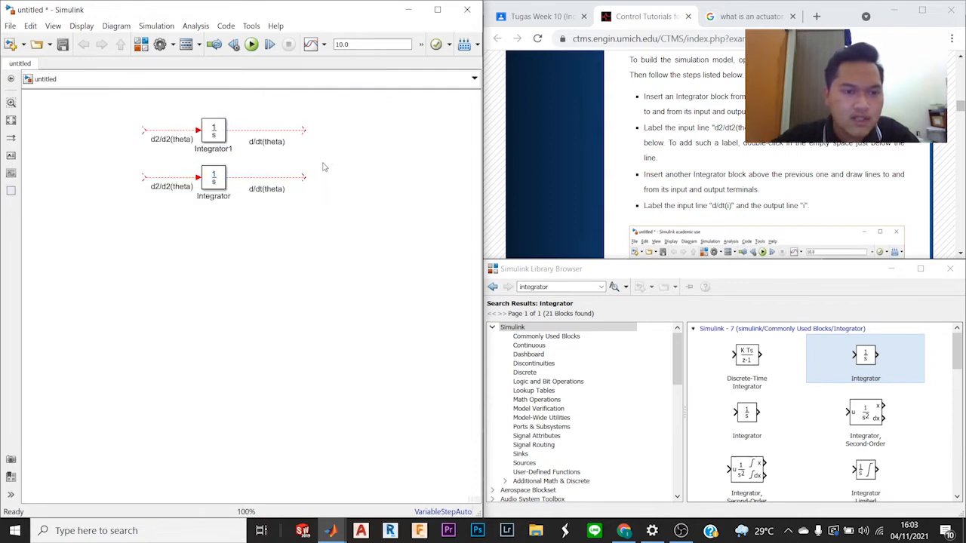
scroll(317, 146, down, 1)
drag(183, 118, 328, 151)
drag(255, 140, 254, 135)
scroll(313, 133, up, 3)
scroll(317, 140, down, 2)
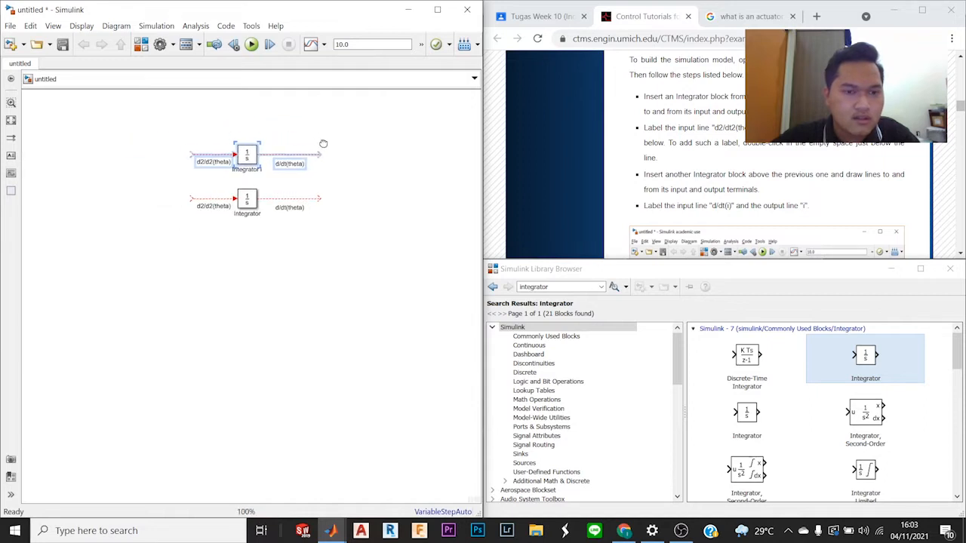
click(330, 161)
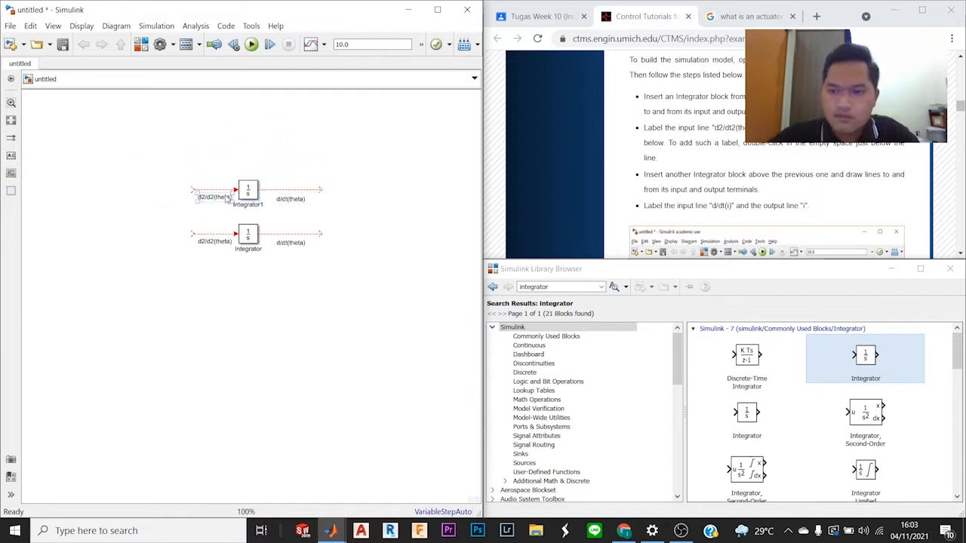
Step: Change the upper integrator's input line label to "d/dt(i)" and its output line label to "i"
double_click(225, 198)
drag(231, 198, 197, 198)
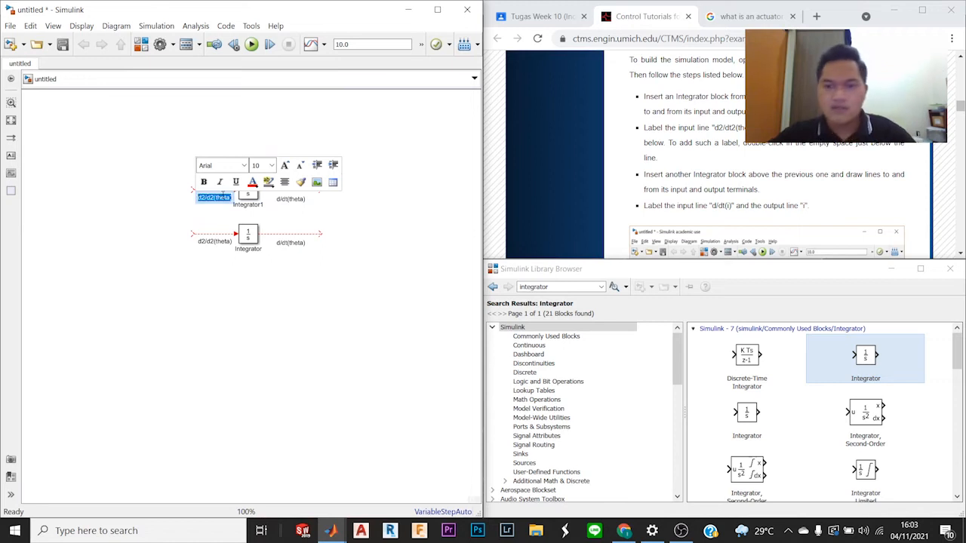
text(d/dt)
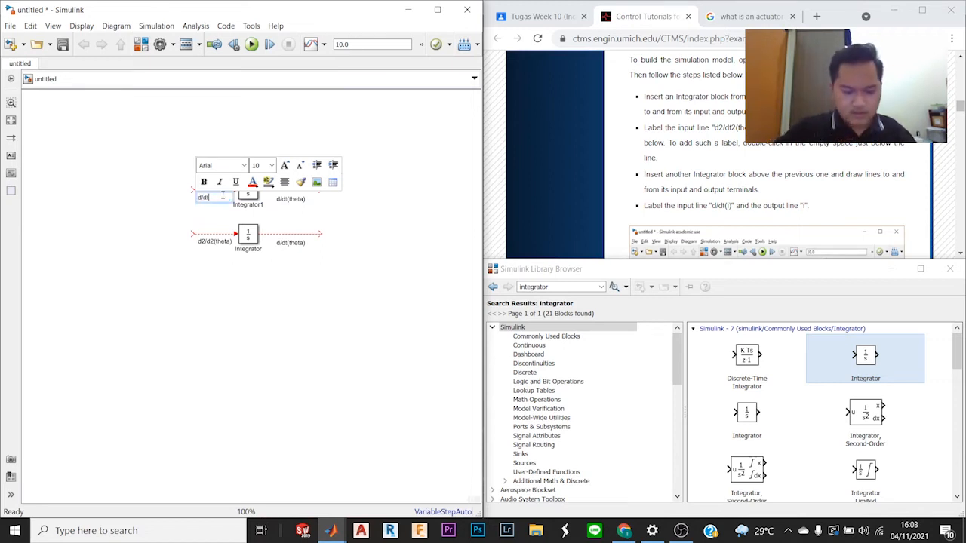
text((i))
click(285, 199)
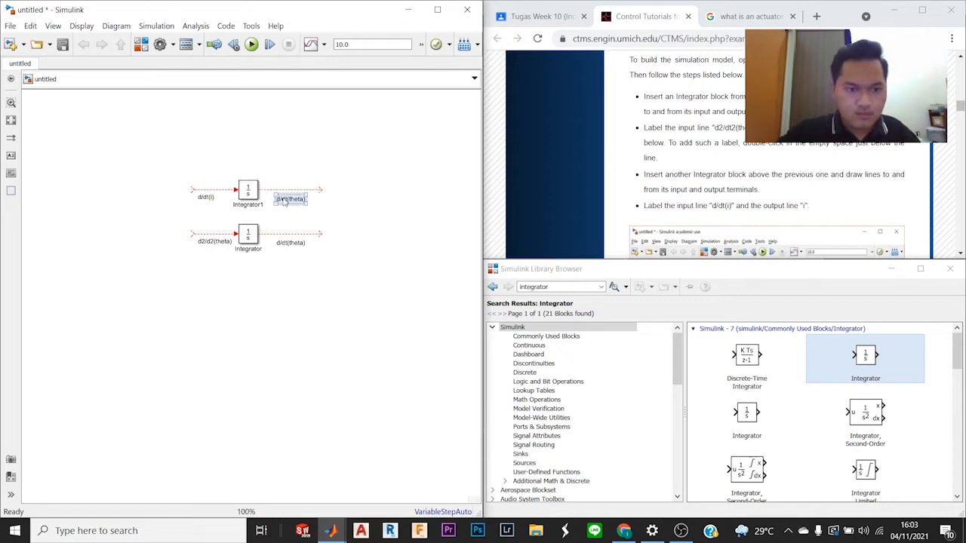
triple_click(295, 200)
text(i)
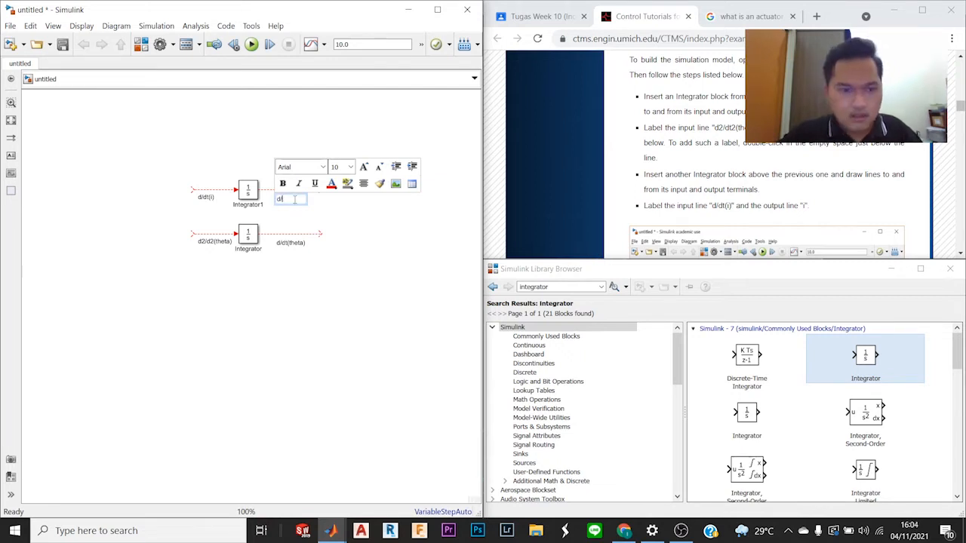
click(244, 133)
Step: Read the tutorial's Newton's and Kirchhoff's law equations and the instructions for adding the Gain and Add blocks
scroll(210, 158, up, 1)
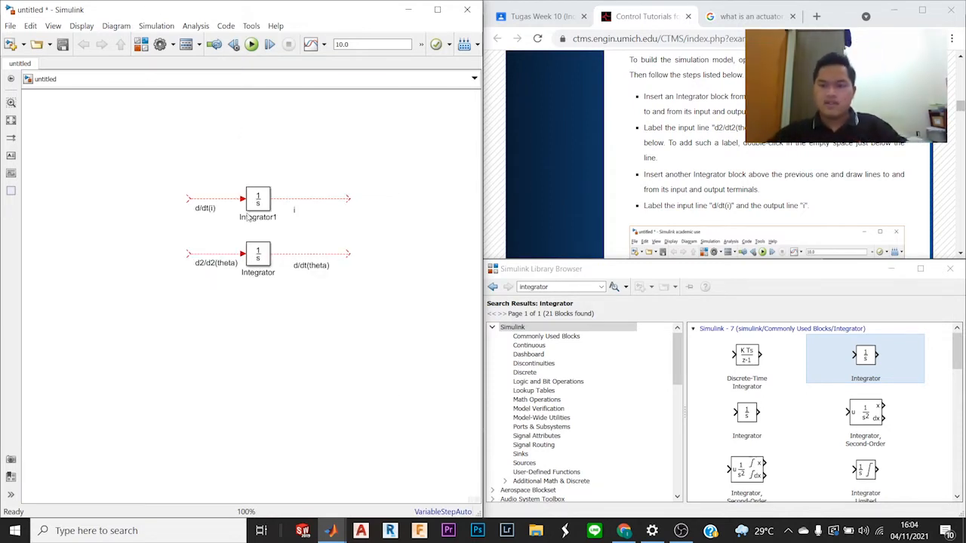
scroll(775, 216, down, 3)
scroll(775, 217, up, 2)
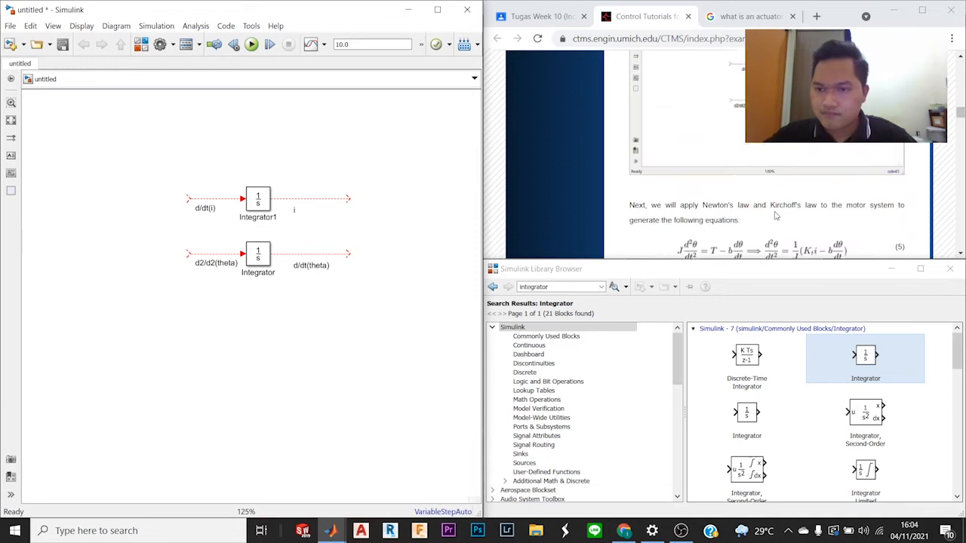
scroll(787, 194, down, 2)
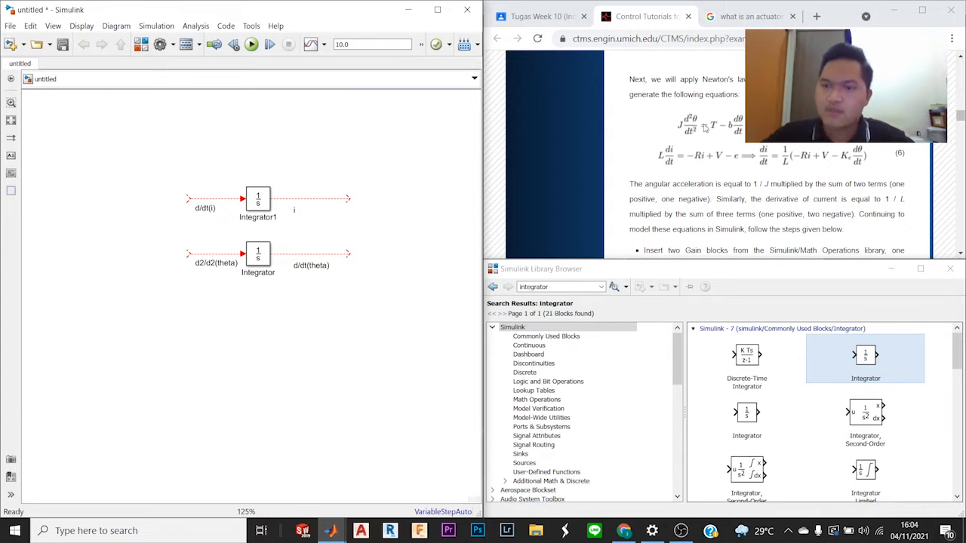
drag(654, 121, 705, 140)
click(816, 179)
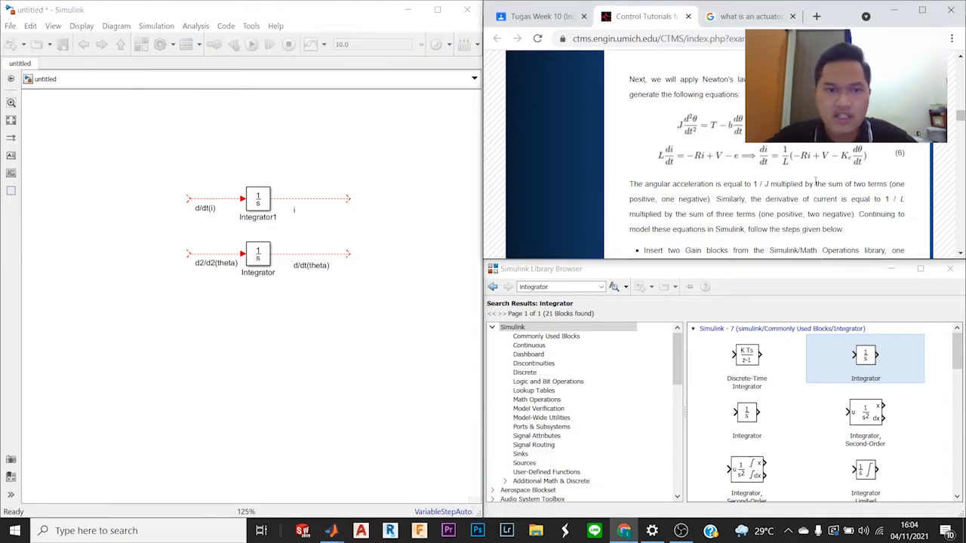
click(385, 102)
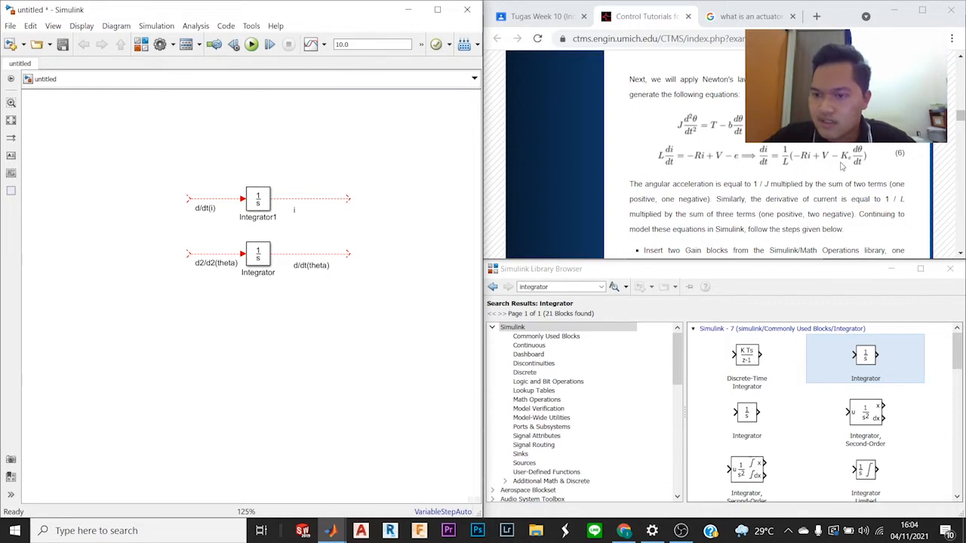
scroll(800, 220, down, 1)
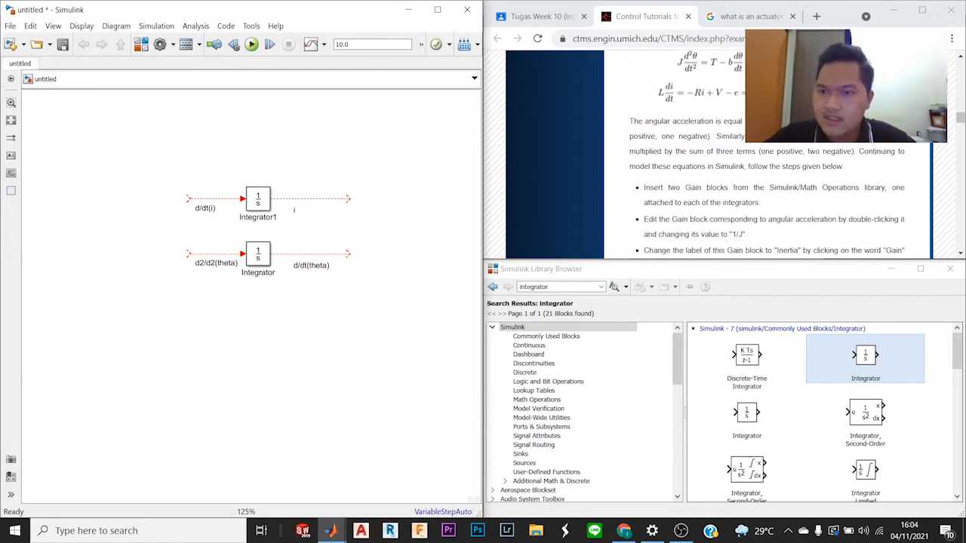
scroll(763, 165, down, 2)
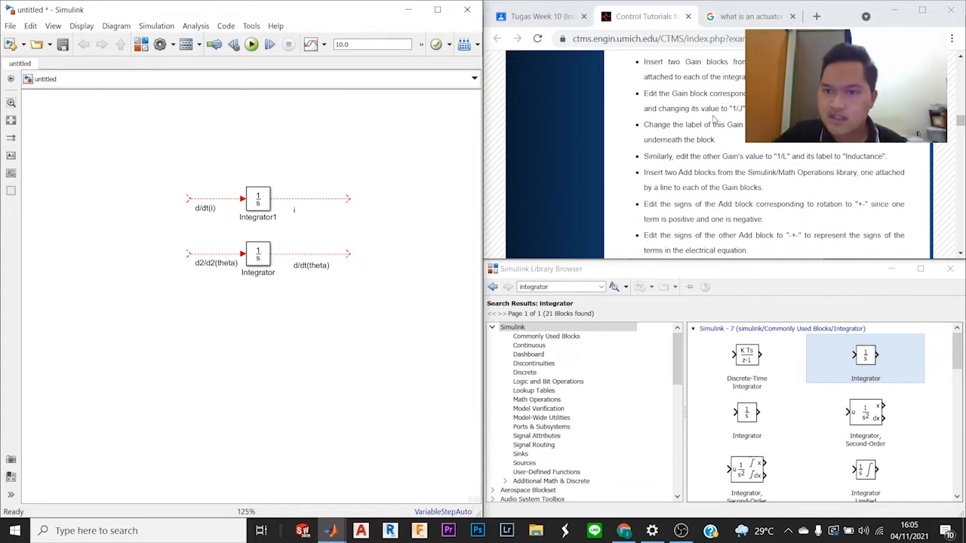
scroll(713, 119, down, 4)
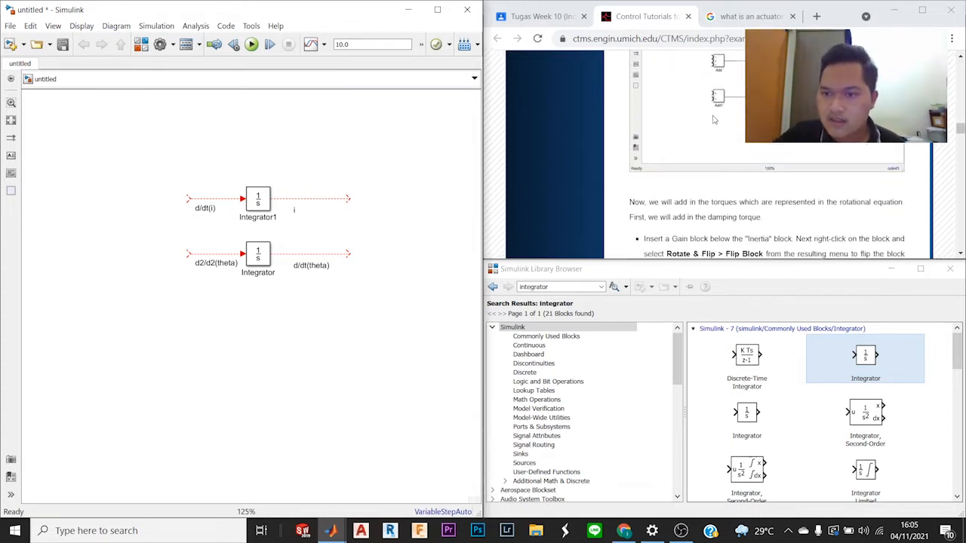
scroll(762, 170, up, 2)
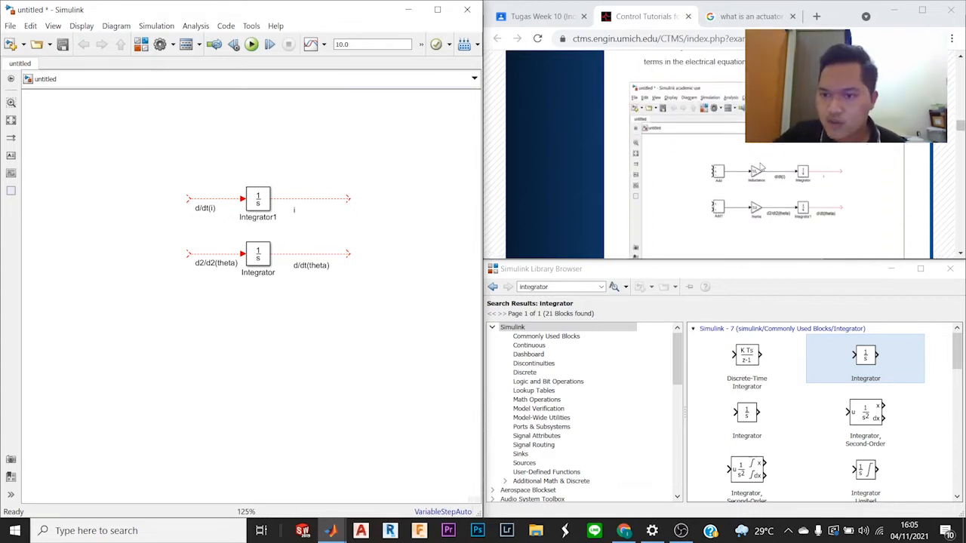
Step: Search the block library for "gain" and attach a Gain block to the upper integrator's "d/dt(i)" input line
click(594, 286)
text(gain)
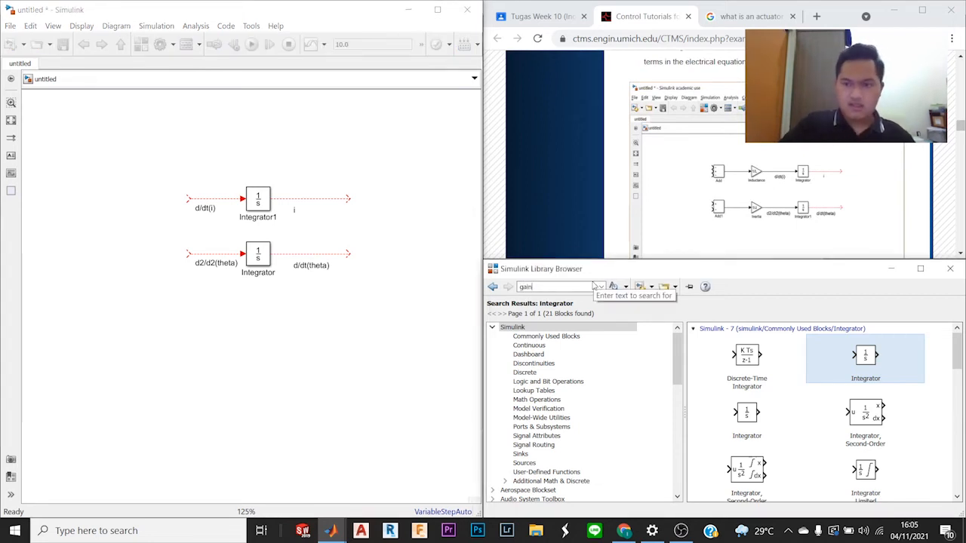
key(Return)
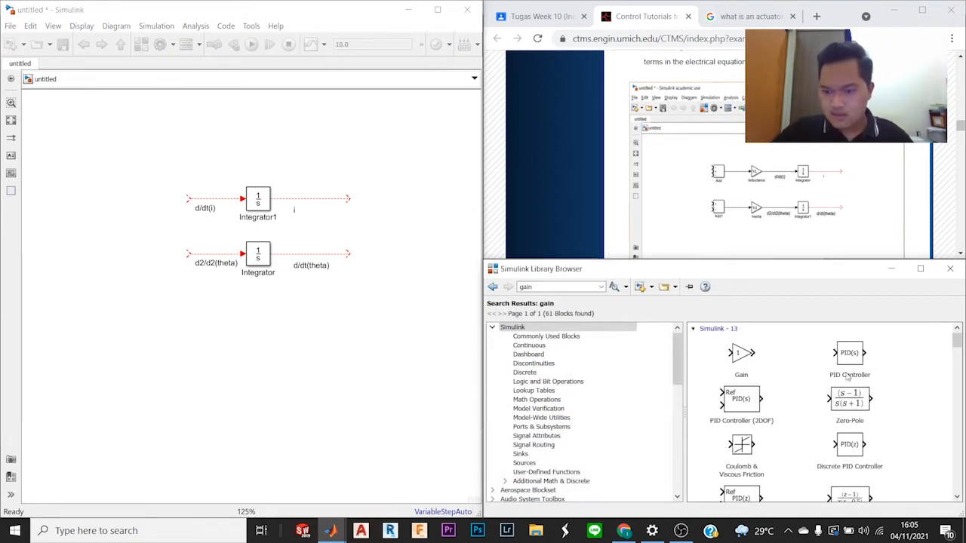
drag(738, 356, 180, 206)
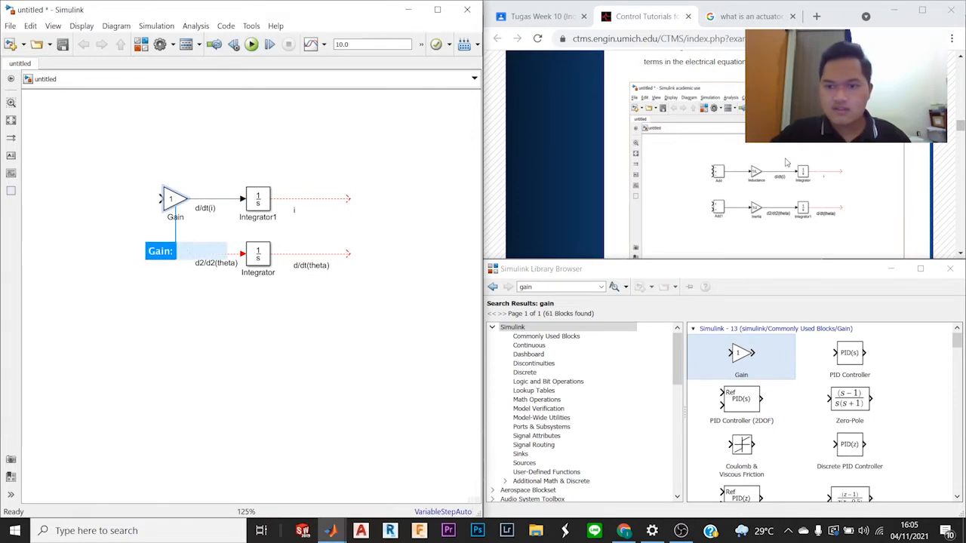
scroll(786, 160, up, 3)
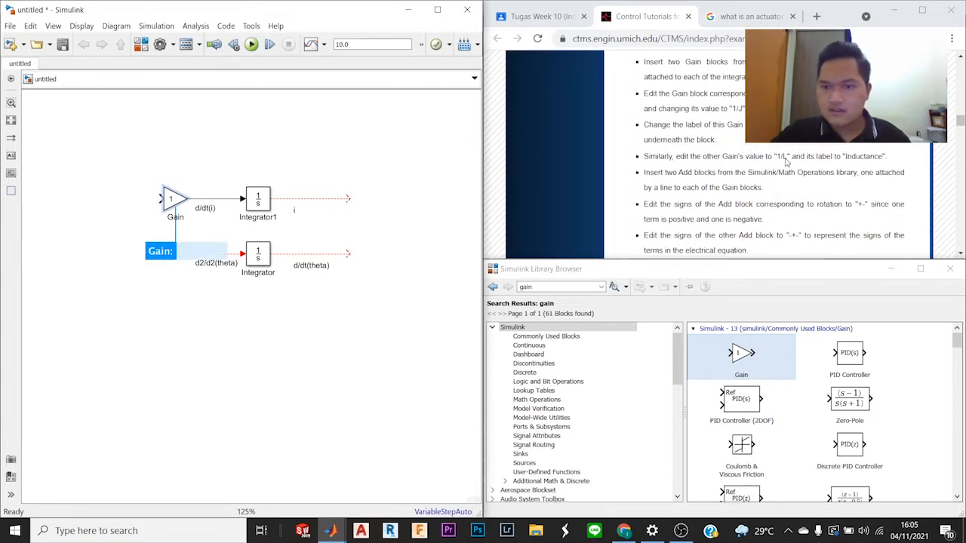
scroll(786, 160, down, 3)
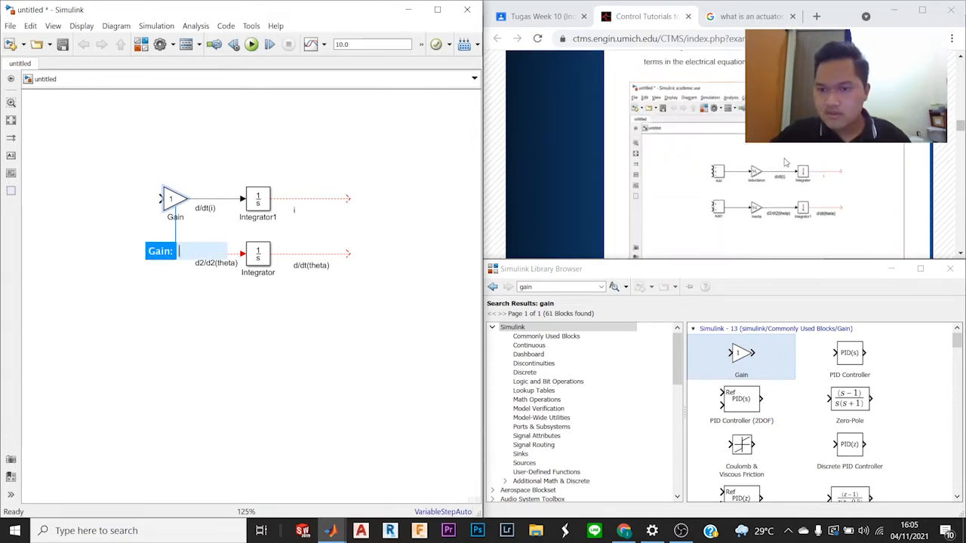
Step: Set the gain value of the upper Gain block, feeding the "d/dt(i)" line, to 1/L
scroll(713, 132, up, 3)
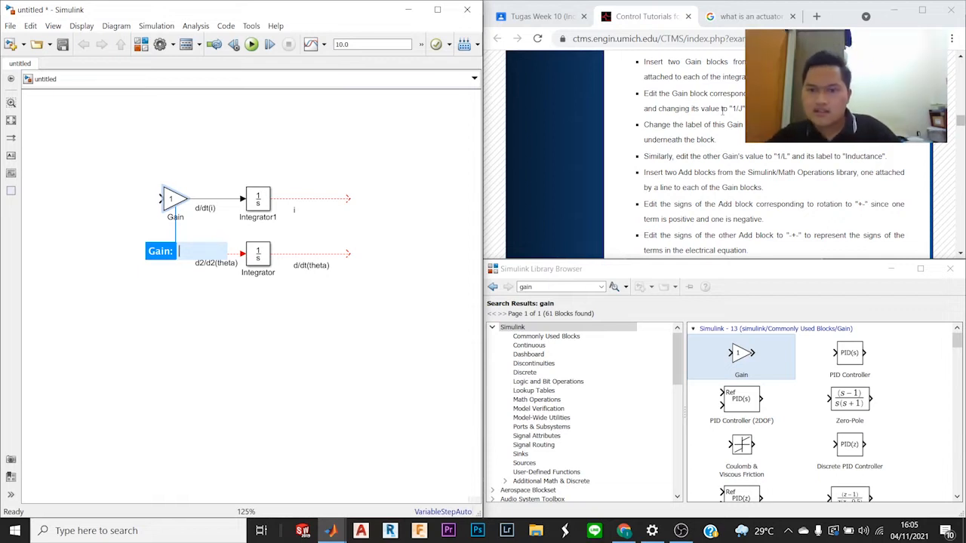
click(174, 201)
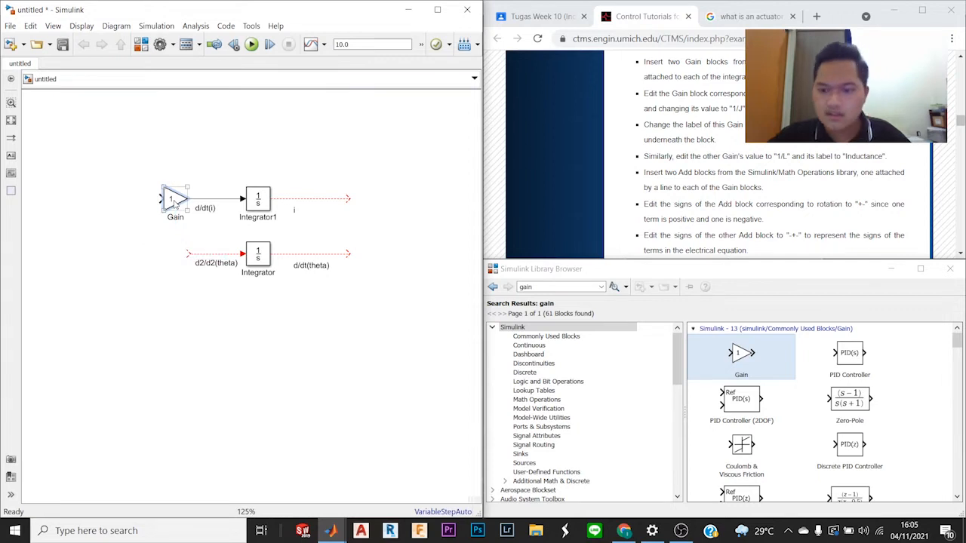
double_click(174, 202)
scroll(782, 190, down, 2)
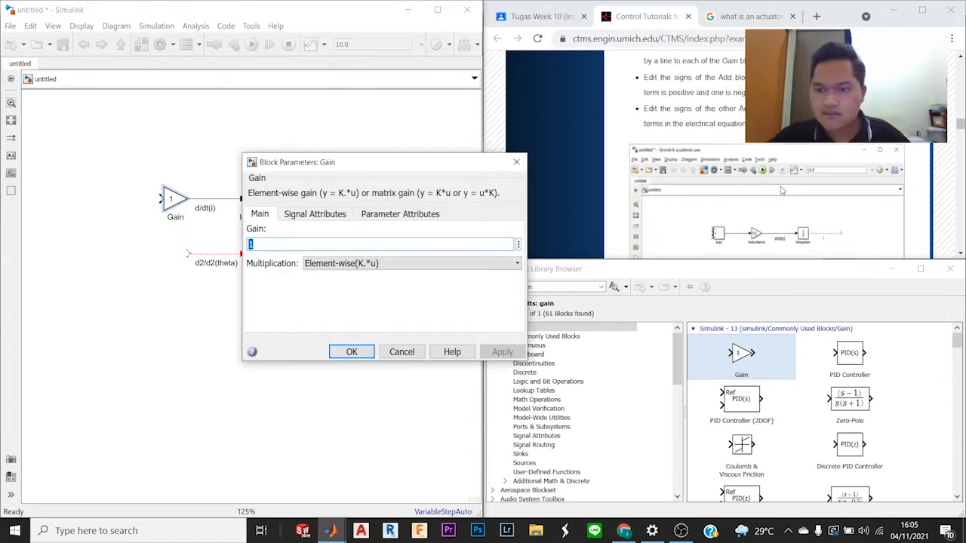
scroll(782, 191, down, 2)
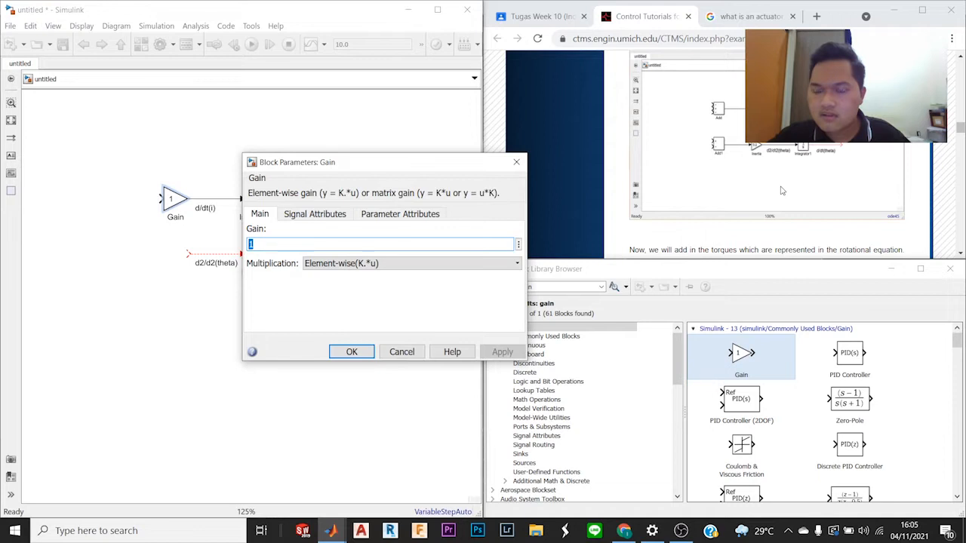
text(1/L)
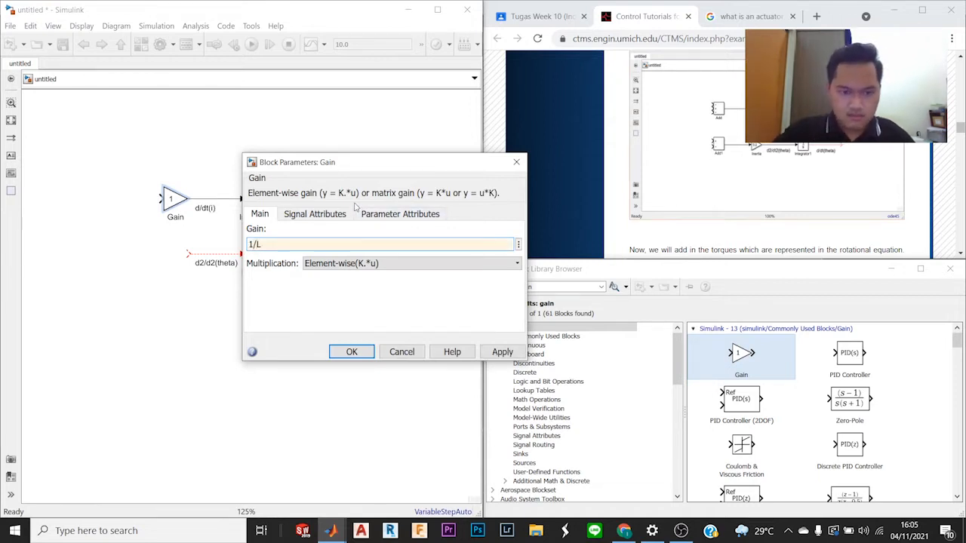
key(Return)
Step: Copy the 1/L Gain block onto the lower integrator's "d2/d2(theta)" input line and set the copy's gain to 1/J
scroll(106, 189, down, 2)
drag(123, 197, 135, 255)
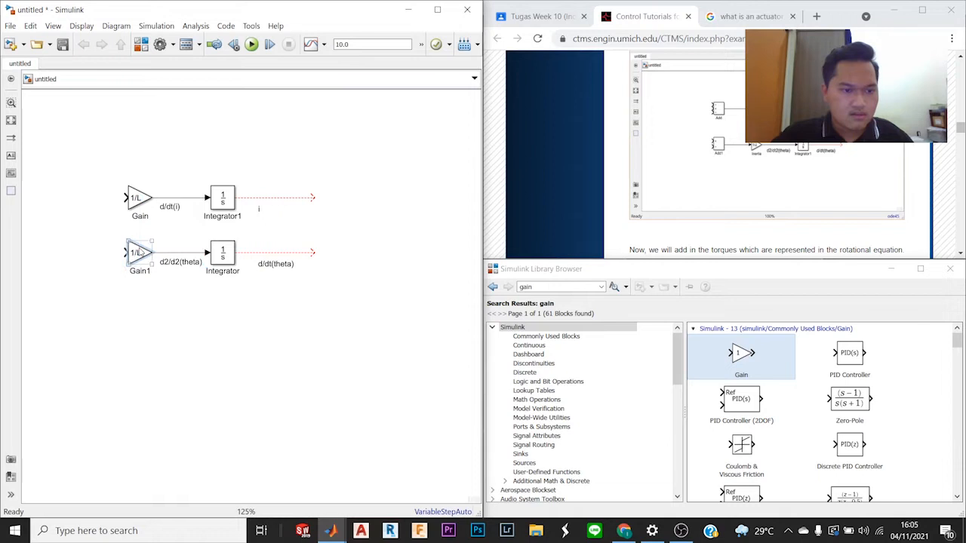
double_click(136, 254)
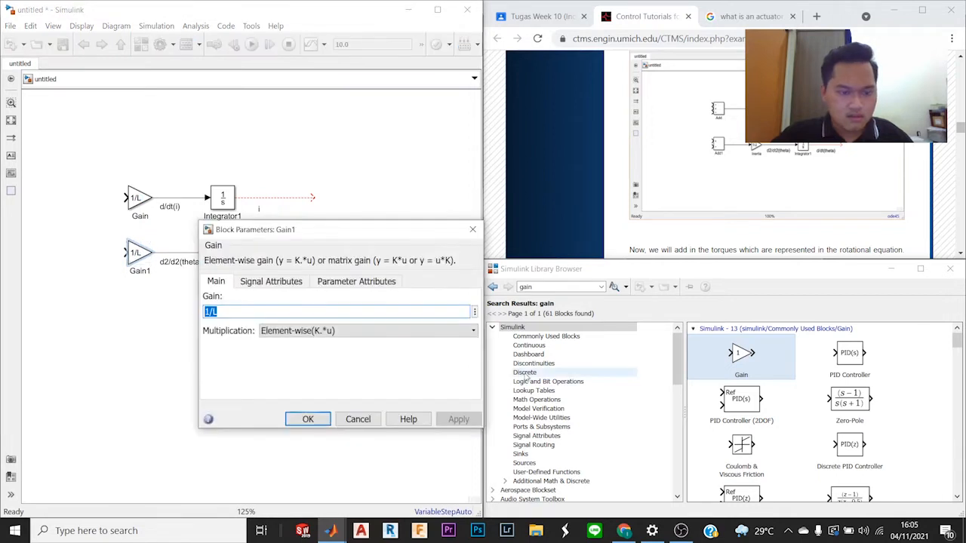
text(1/J)
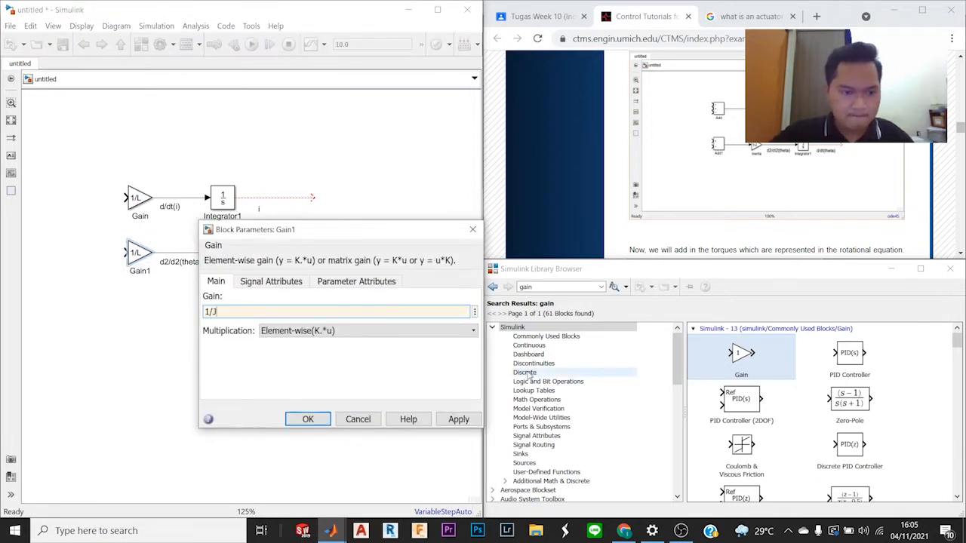
key(Return)
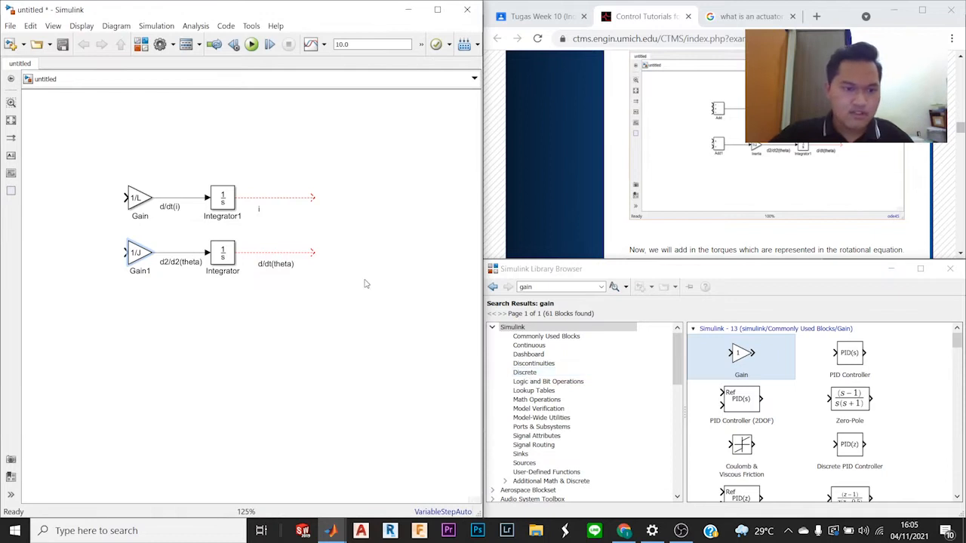
Step: Rename the lower 1/J Gain block as "Inertia"
scroll(825, 193, down, 5)
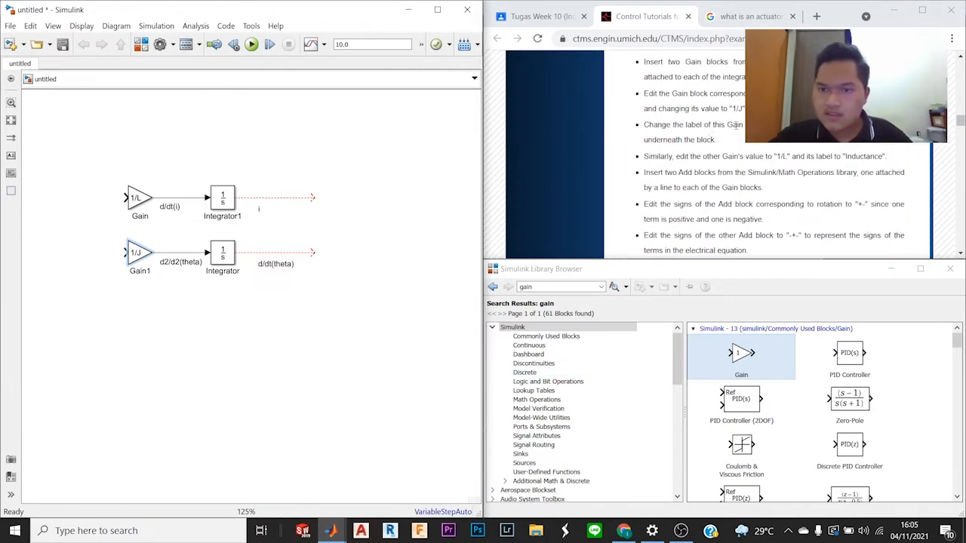
double_click(140, 271)
text(Inertia)
click(171, 337)
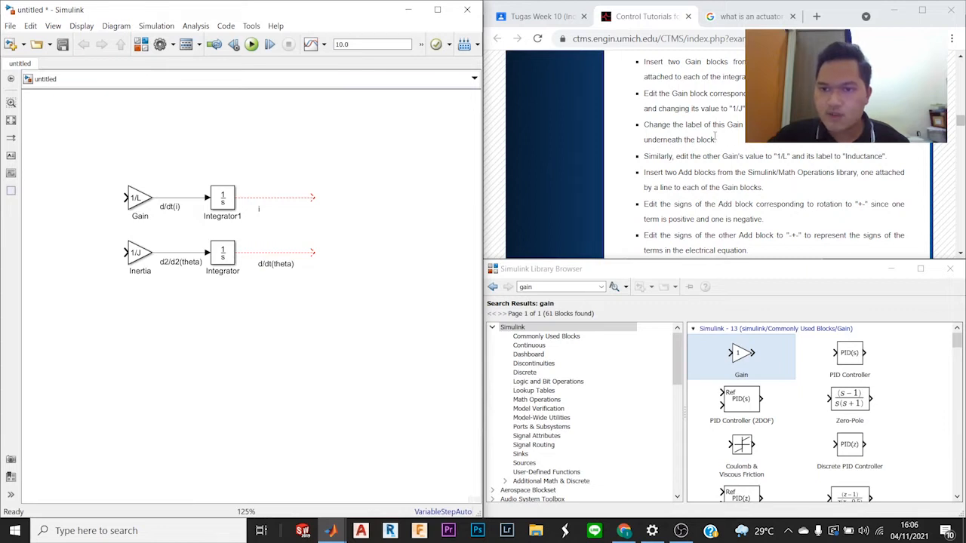
Step: Rename the upper 1/L Gain block as "Inductance"
click(143, 218)
double_click(141, 217)
text(In)
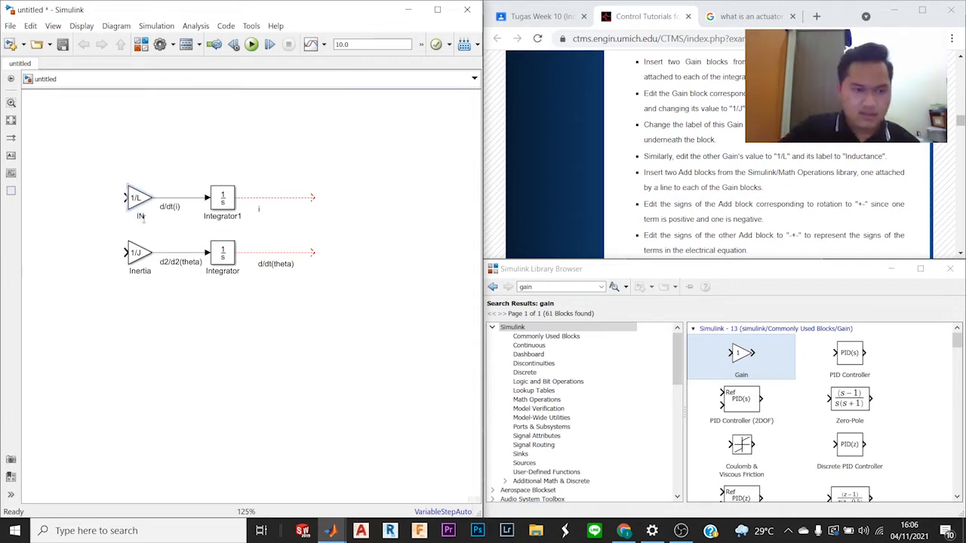
text(ductance)
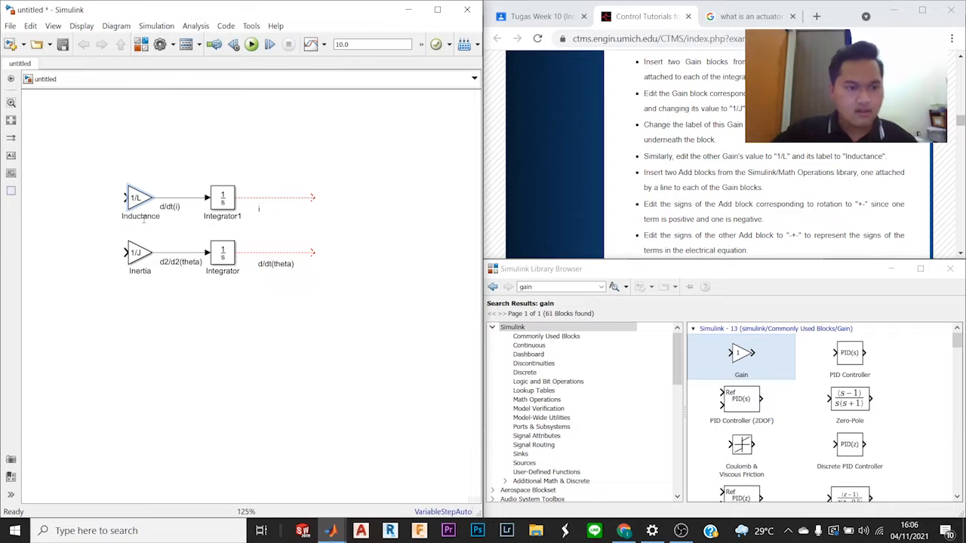
scroll(144, 220, up, 2)
scroll(150, 218, down, 2)
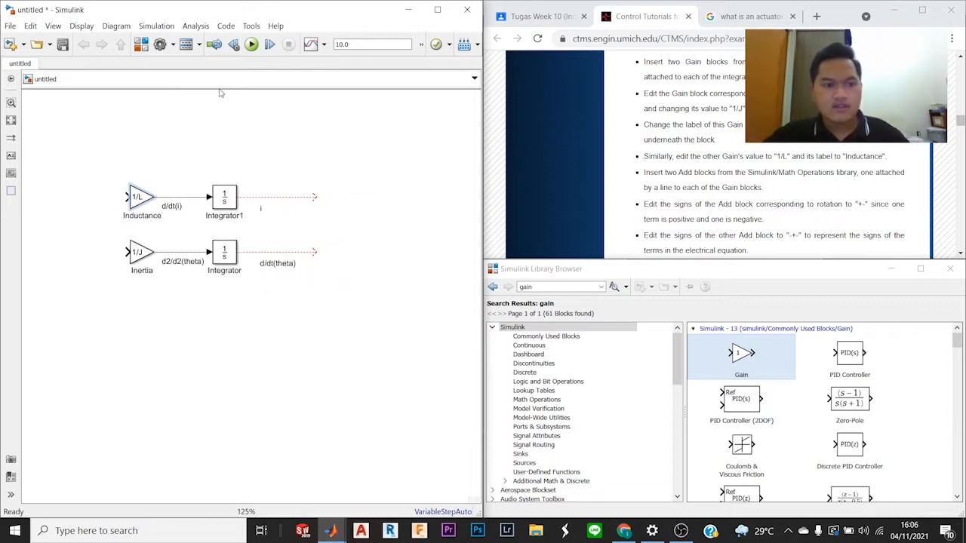
click(211, 165)
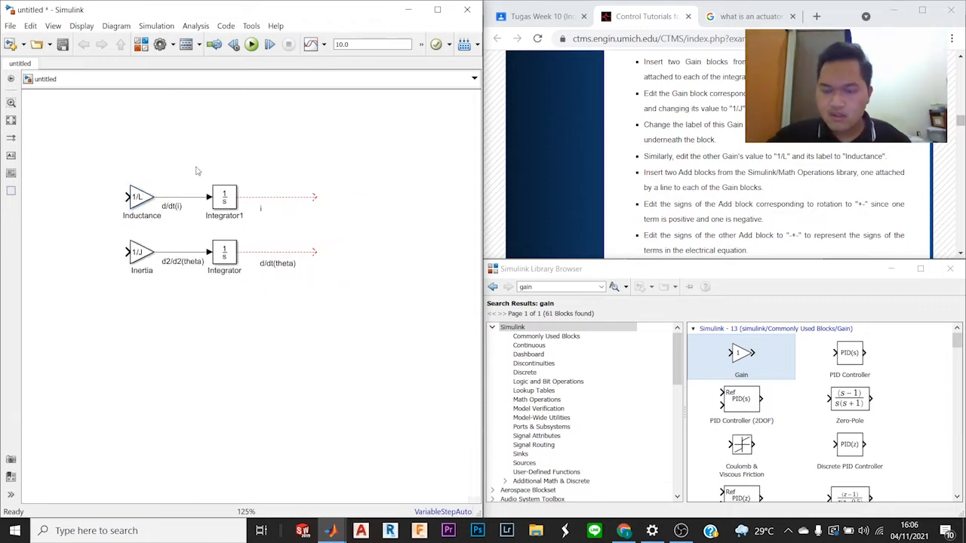
Step: Search the block library for "add" and place one Add block in front of each of the Inductance and Inertia gains
drag(157, 171, 226, 187)
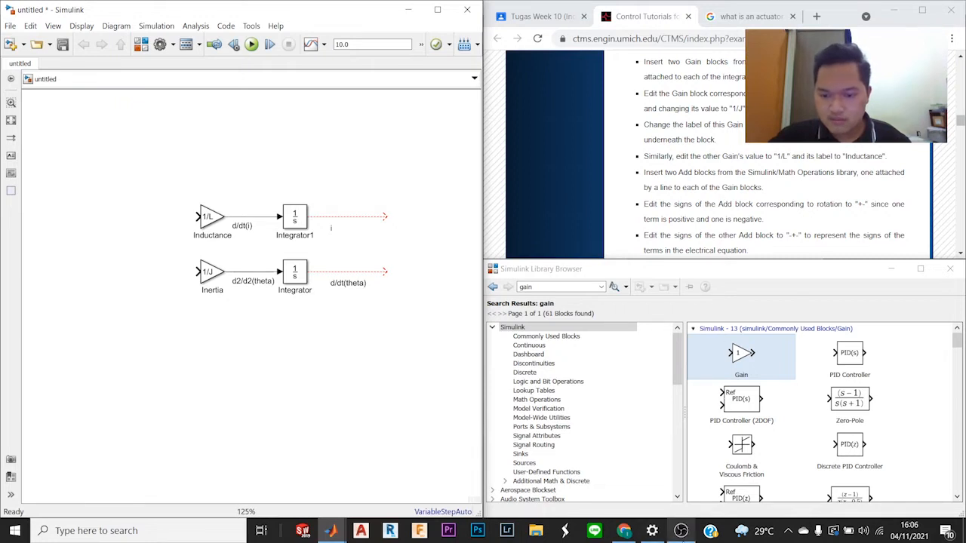
mouse_move(681, 529)
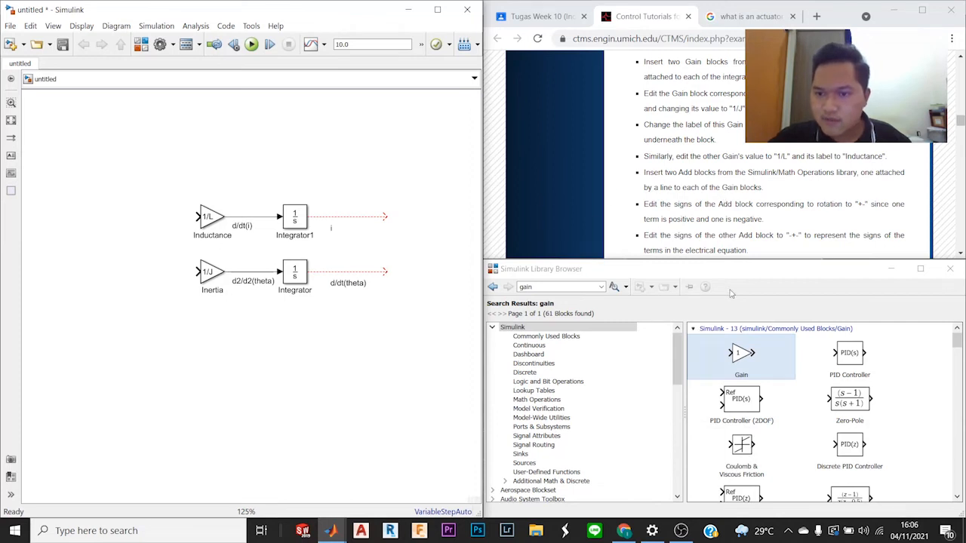
double_click(586, 287)
text(add)
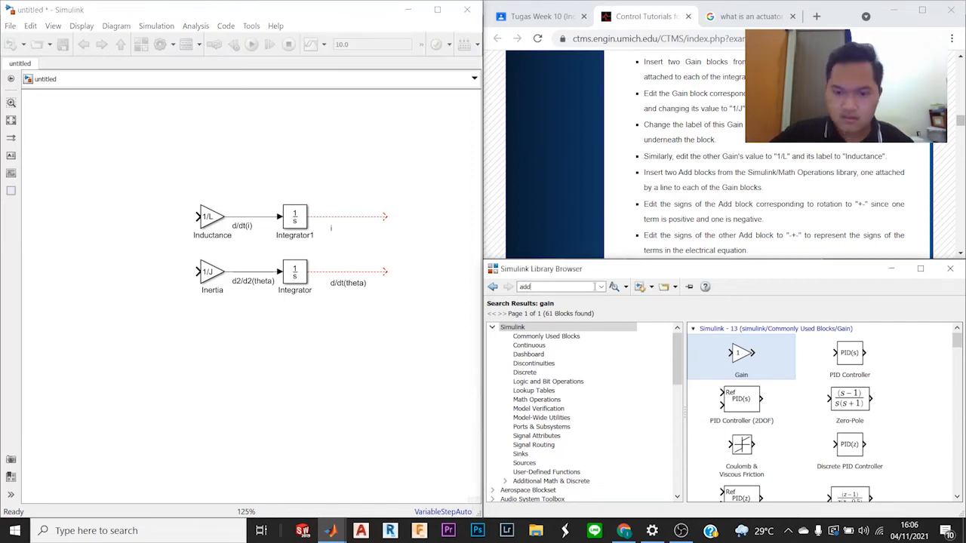
key(Return)
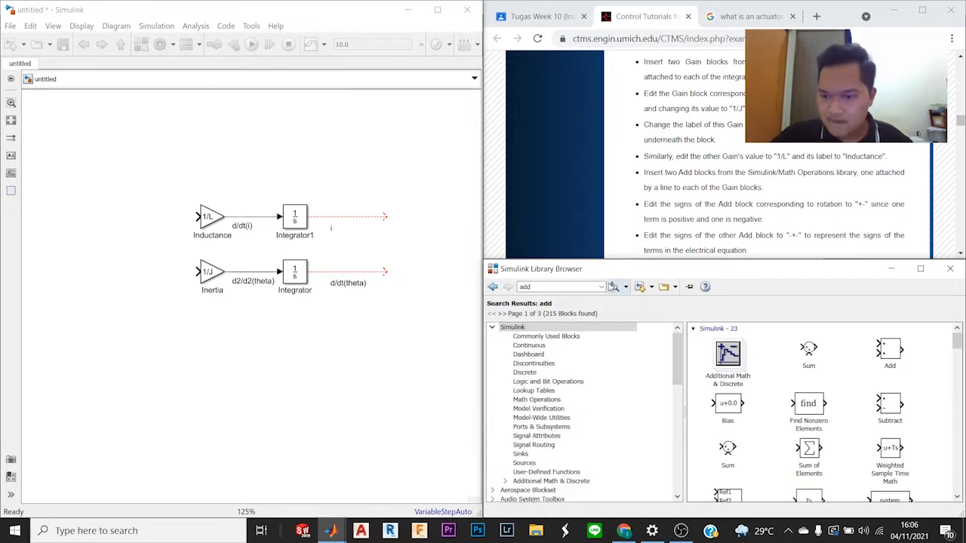
drag(890, 351, 140, 218)
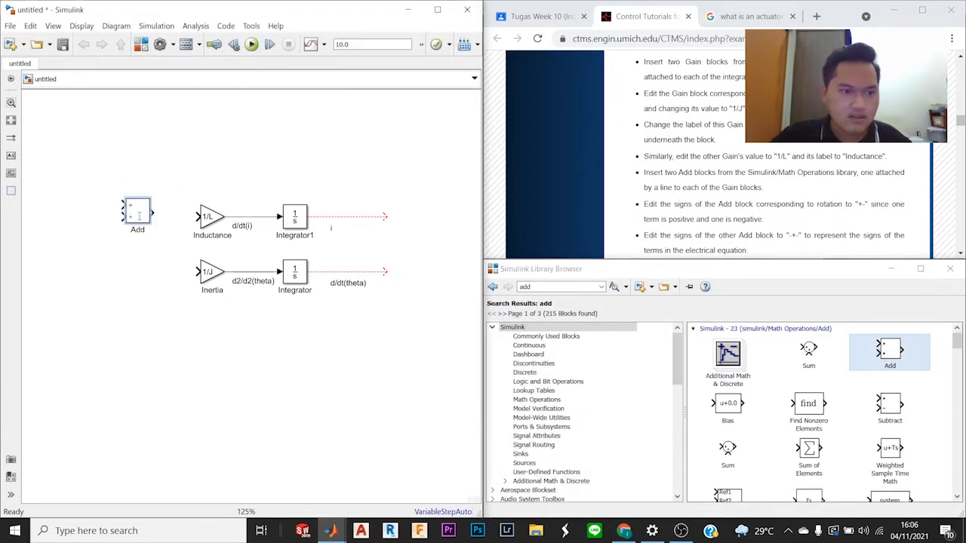
drag(875, 349, 142, 276)
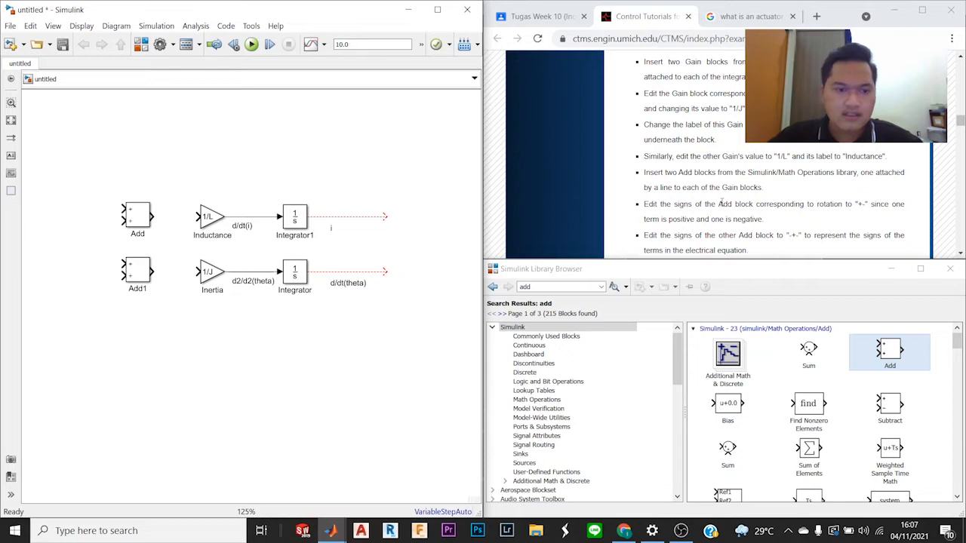
Step: Check the tutorial's sign instructions and set the list of signs of the Add block beside the Inertia gain to "+-"
scroll(721, 202, up, 5)
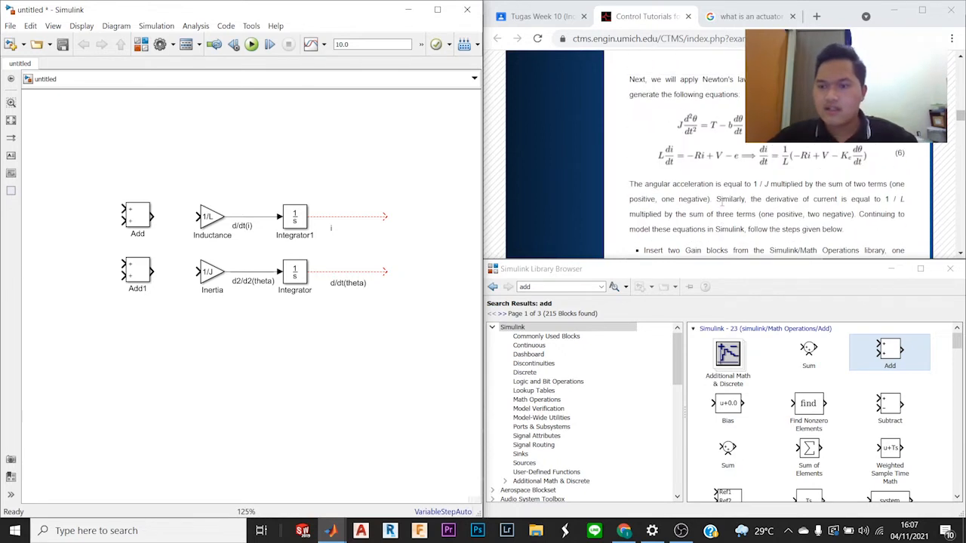
scroll(721, 203, down, 2)
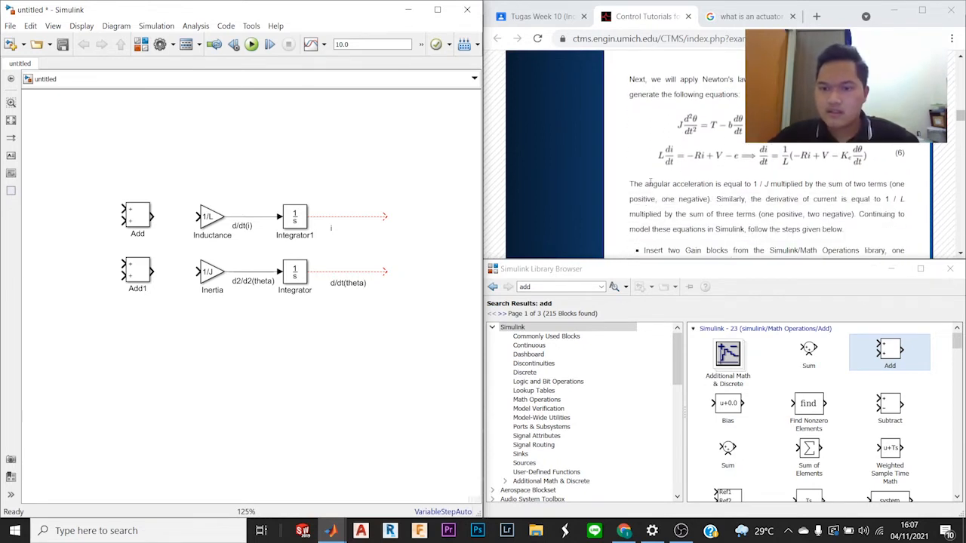
scroll(754, 210, down, 2)
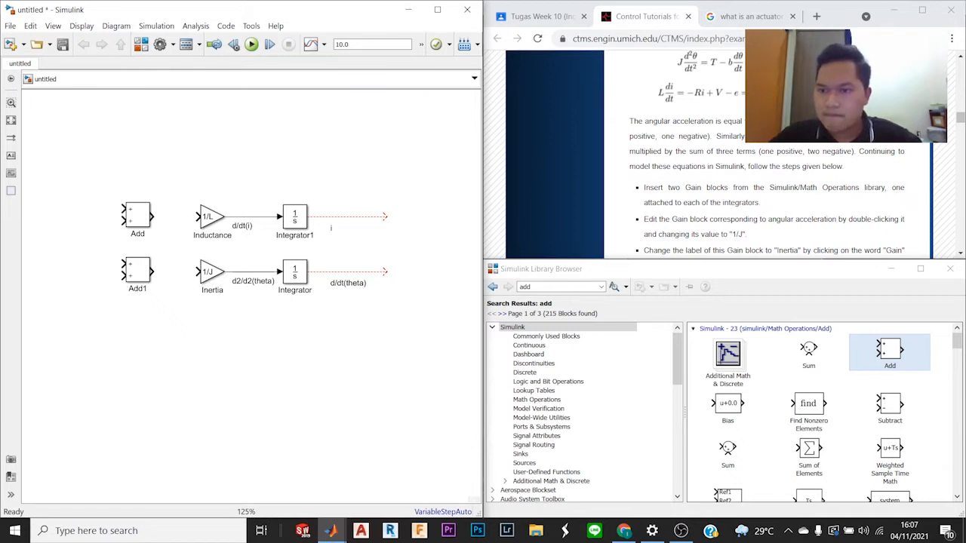
scroll(794, 219, down, 4)
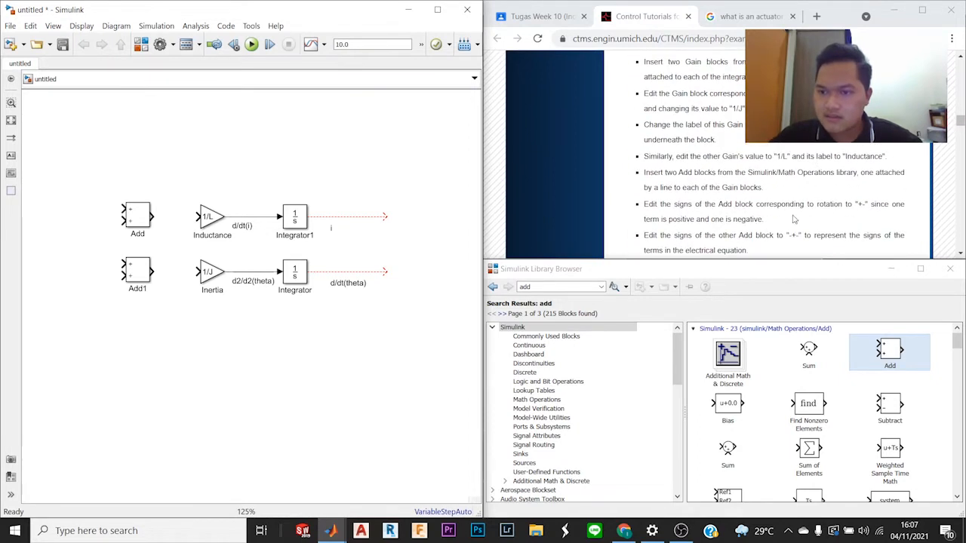
double_click(138, 270)
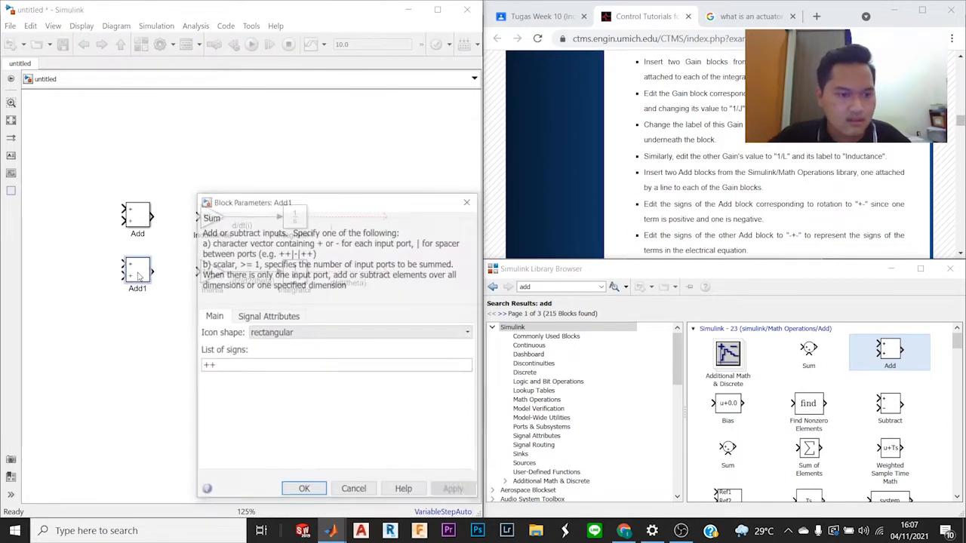
double_click(330, 369)
text(+)
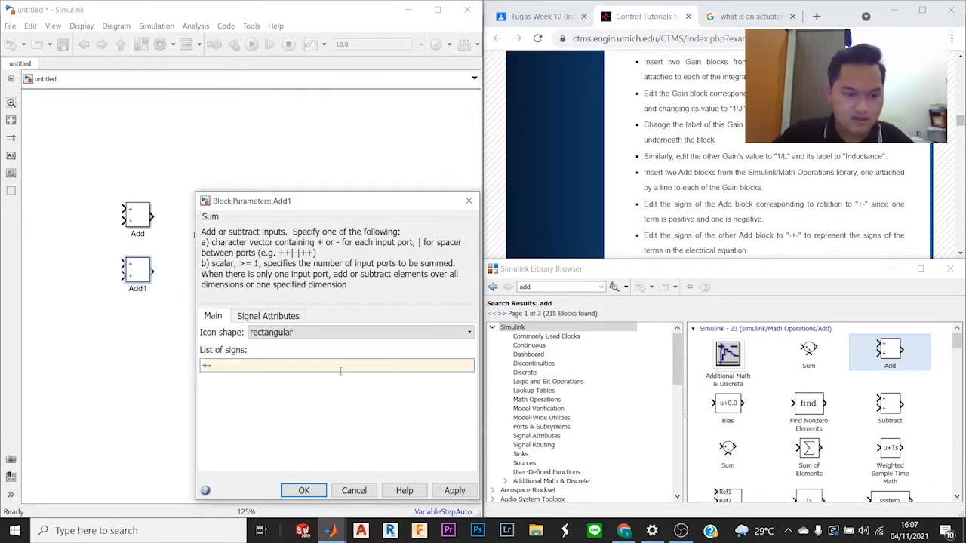
click(304, 490)
Step: Set the list of signs of the Add block beside the Inductance gain to "-+-"
double_click(146, 221)
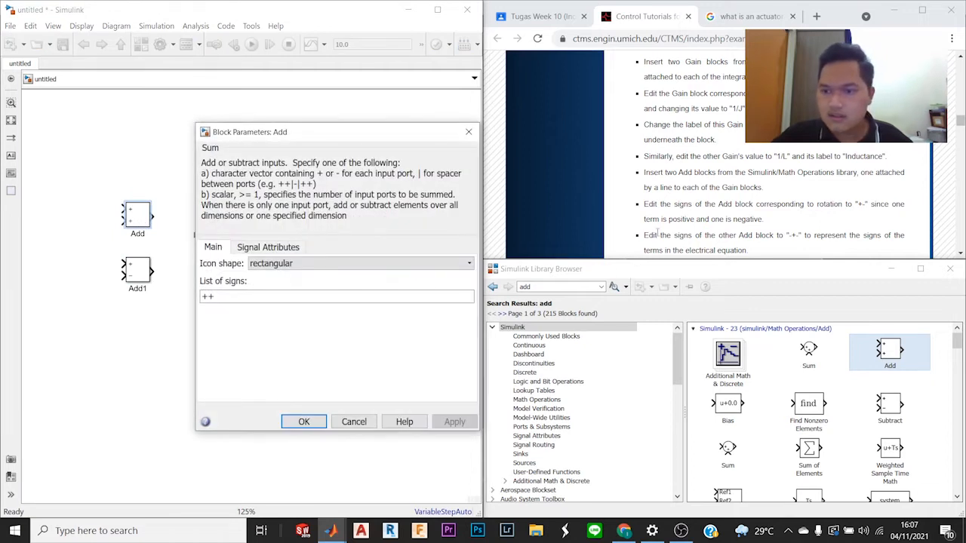
double_click(207, 297)
click(208, 296)
key(BackSpace)
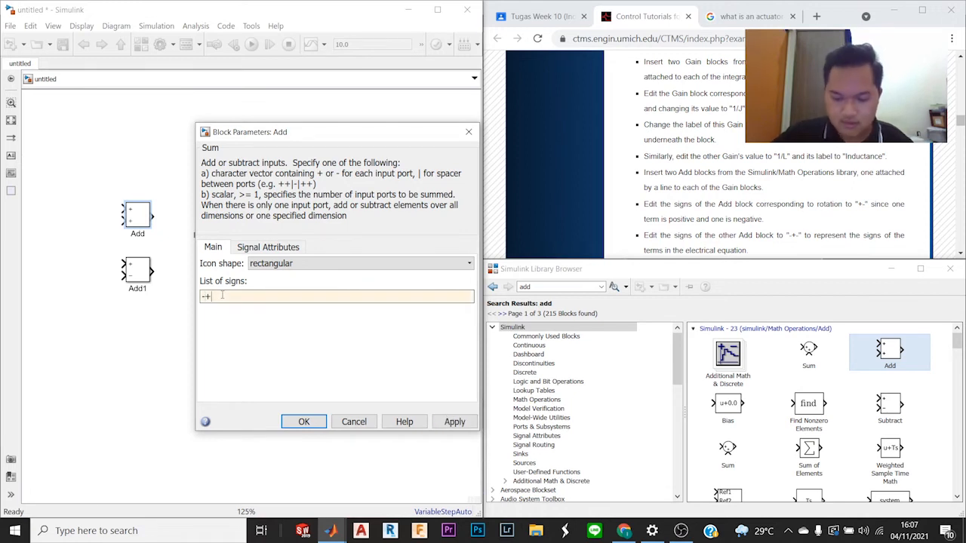
text(-)
key(Return)
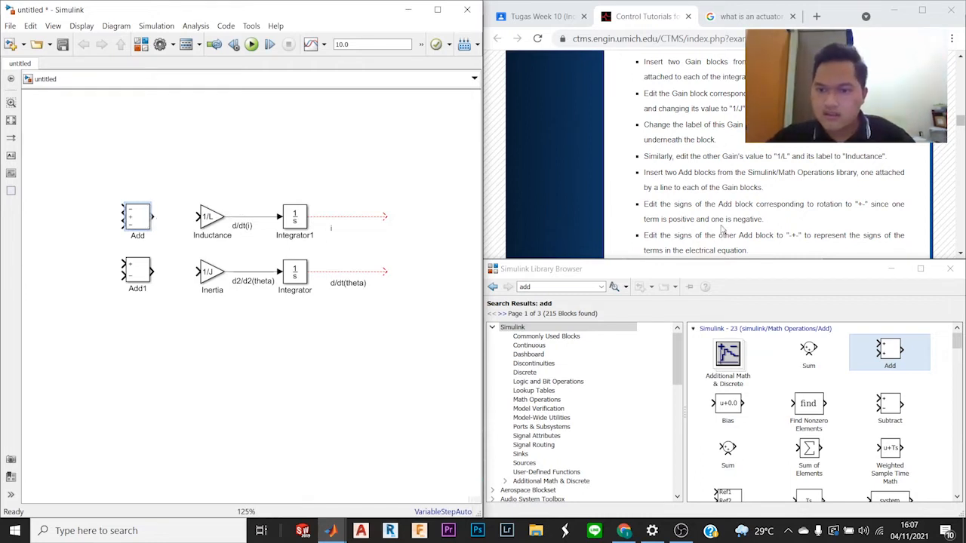
Step: Connect the upper Add block's output to the Inductance gain and the lower Add block's output to the Inertia gain
scroll(762, 235, down, 2)
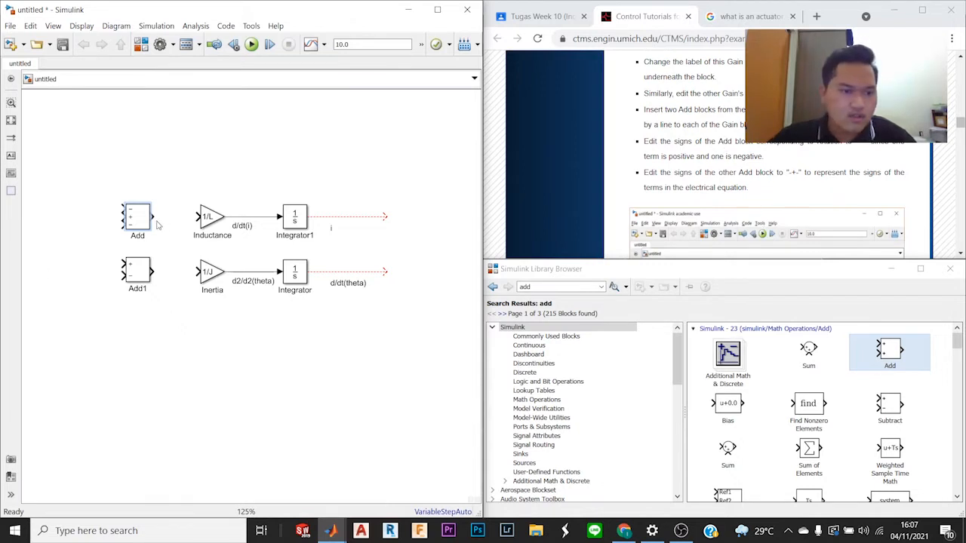
drag(151, 217, 199, 218)
drag(155, 267, 198, 272)
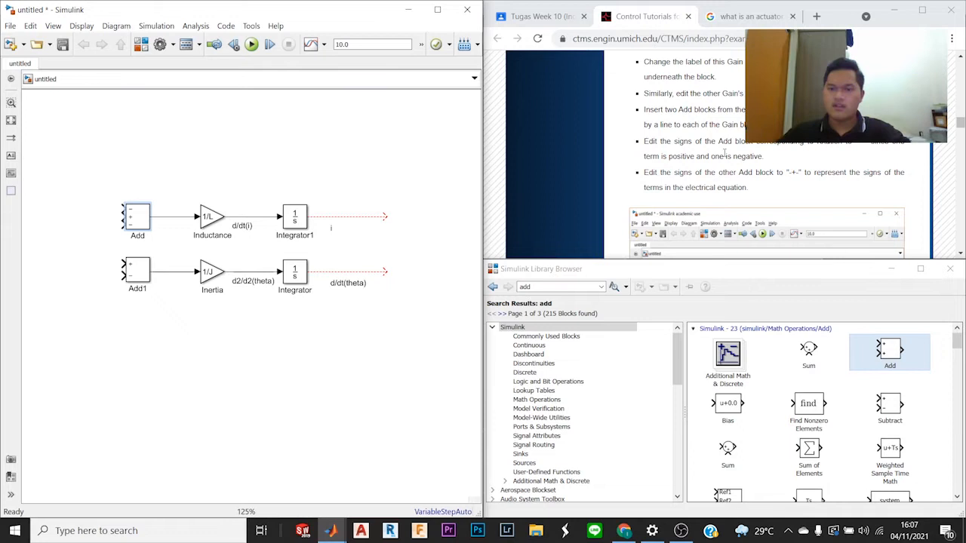
Step: Shift the entire lower rotational row of blocks and signal lines slightly down, widening the gap to the upper row
scroll(732, 153, down, 3)
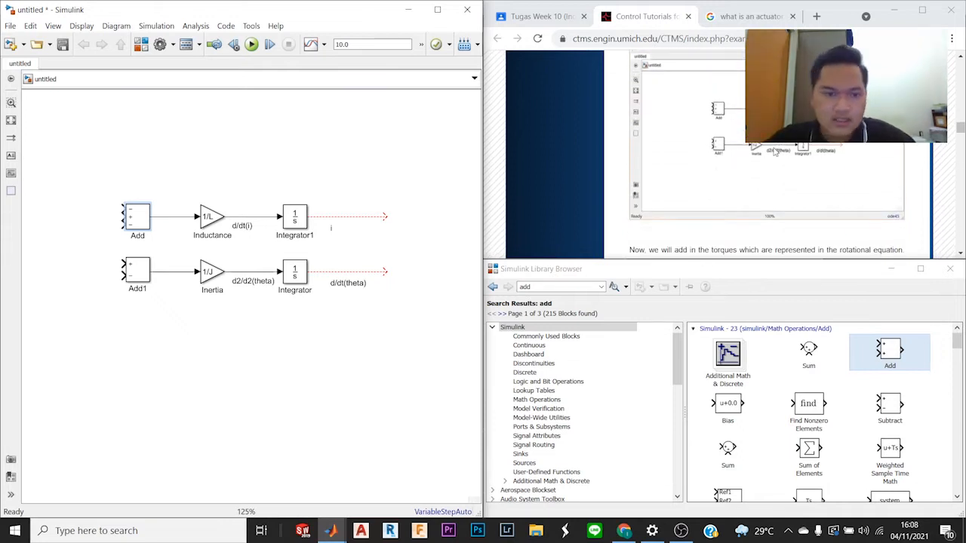
drag(86, 259, 421, 293)
key(Down)
key(Down)
key(Down)
click(427, 245)
Step: Search the block library for "gain" and place a Gain block below the Inertia block
scroll(802, 144, down, 2)
scroll(801, 142, down, 1)
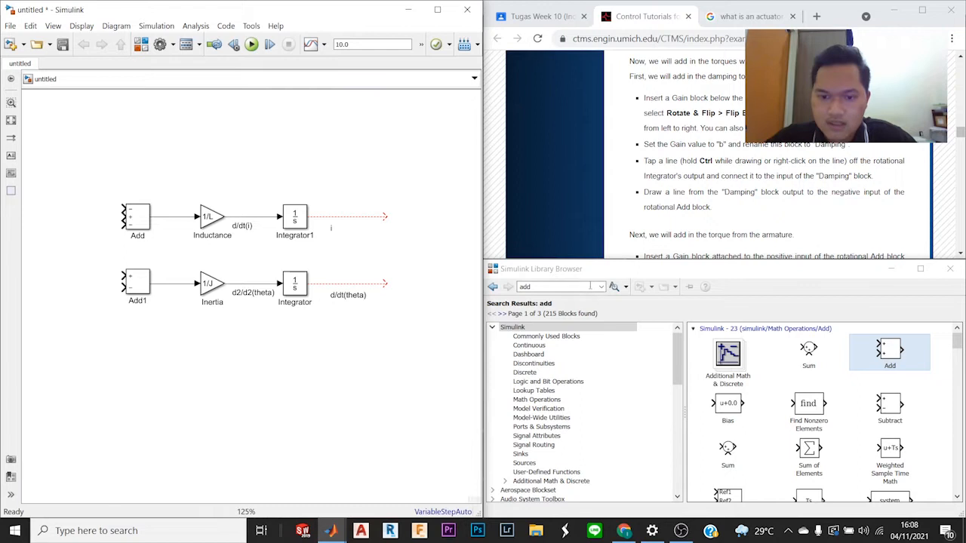
click(587, 286)
scroll(762, 172, down, 5)
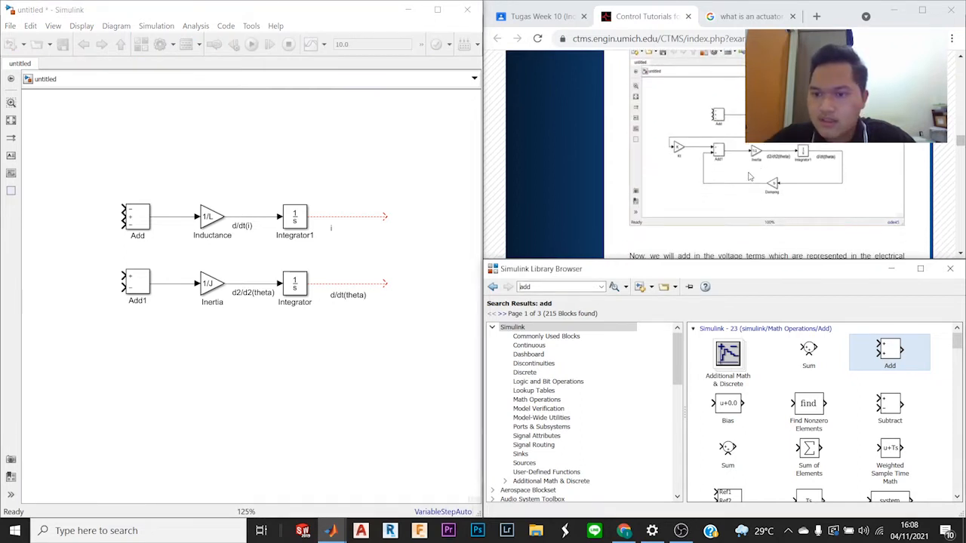
scroll(750, 176, up, 5)
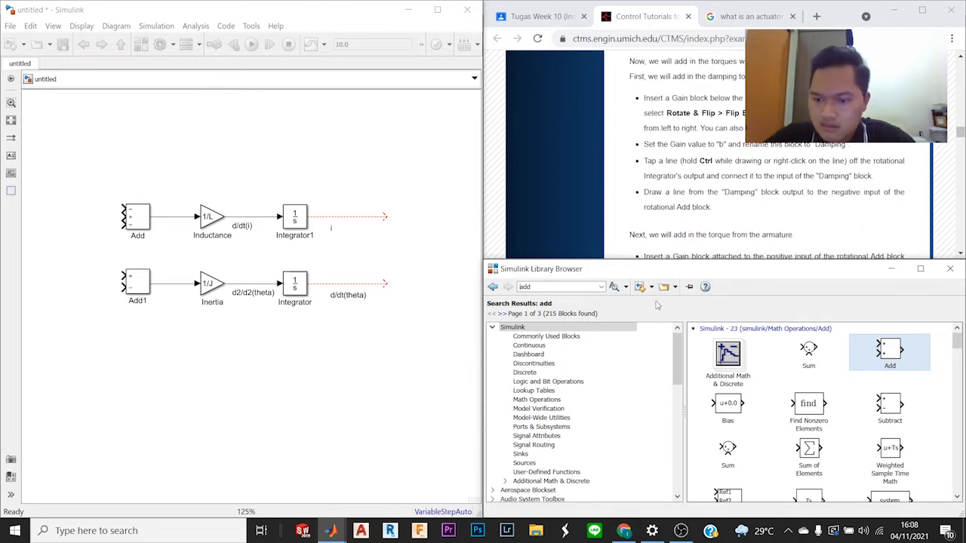
click(588, 288)
text(gain)
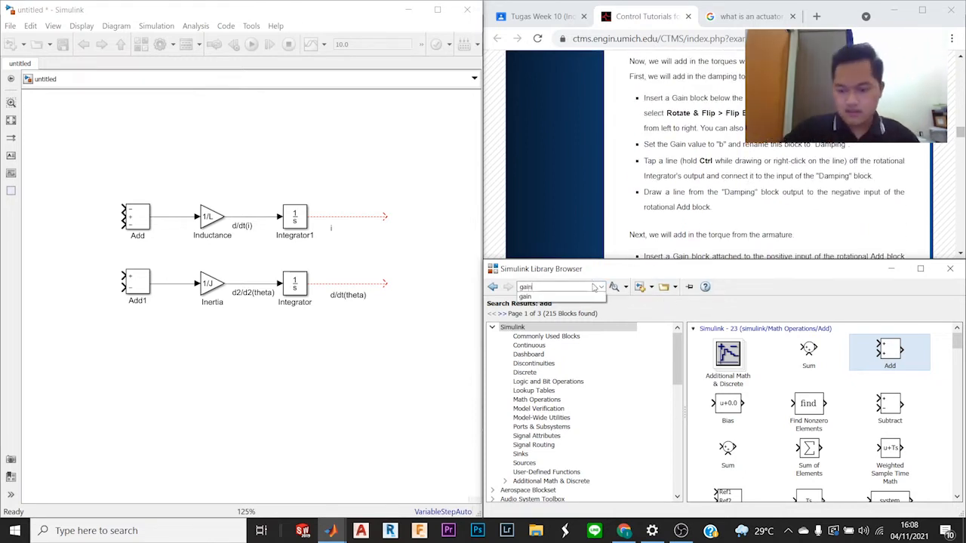
key(Return)
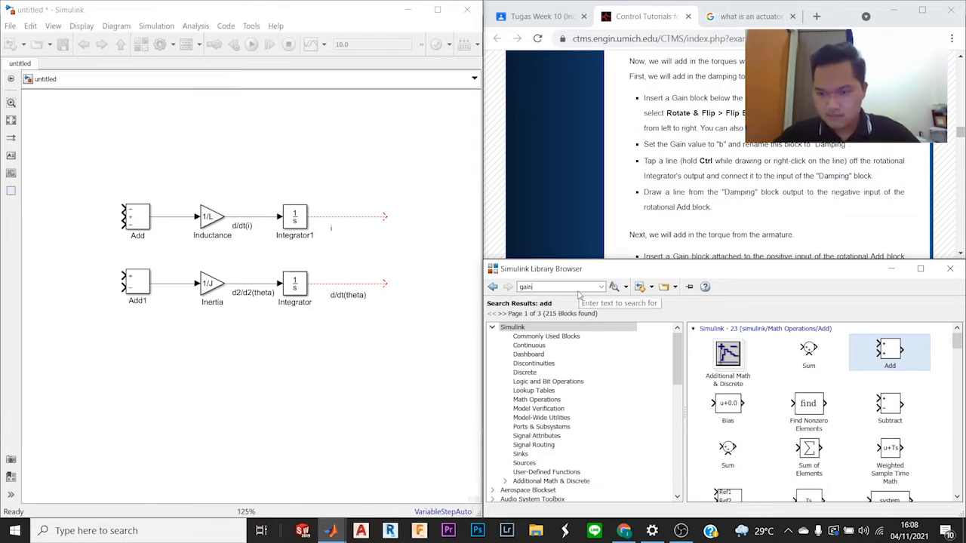
click(564, 288)
key(Return)
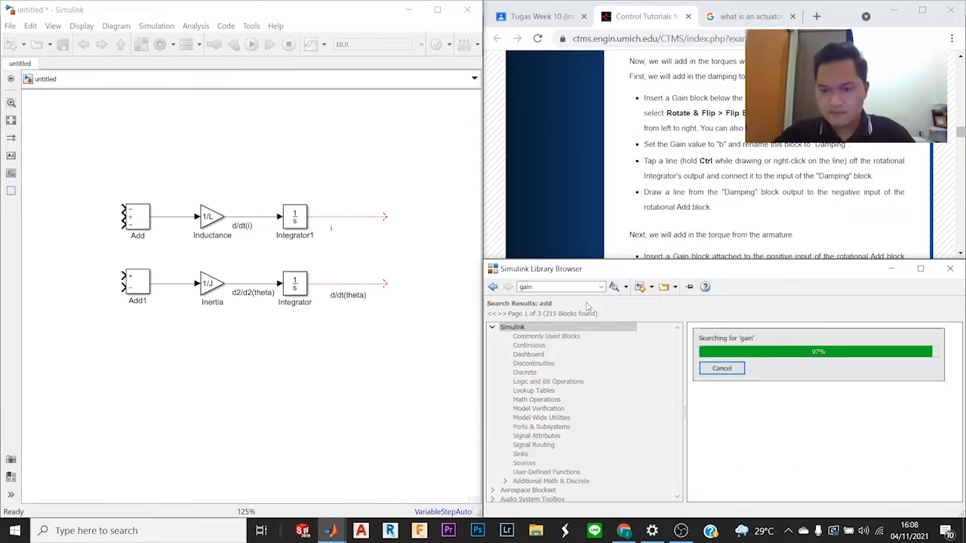
drag(749, 362, 244, 360)
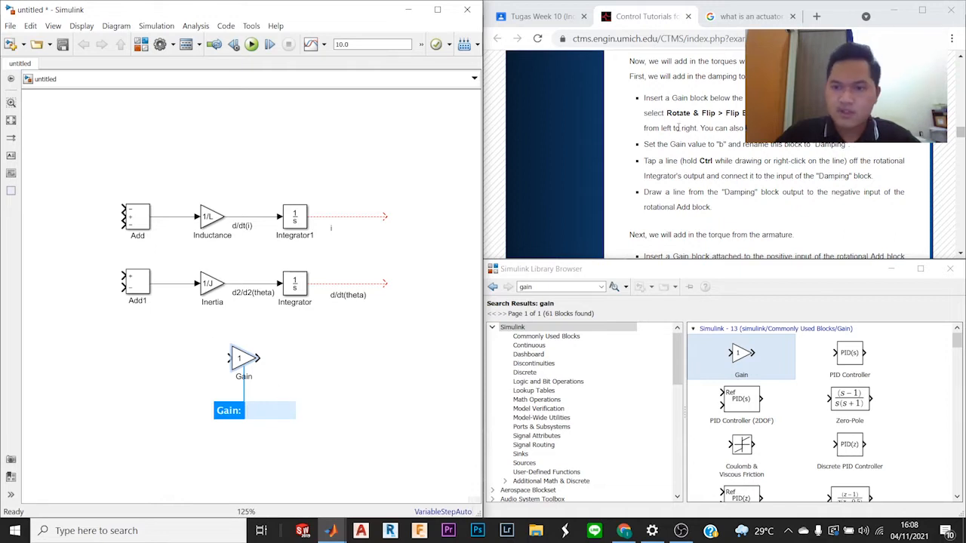
Step: Flip the new Gain block horizontally so that its output faces left
click(244, 362)
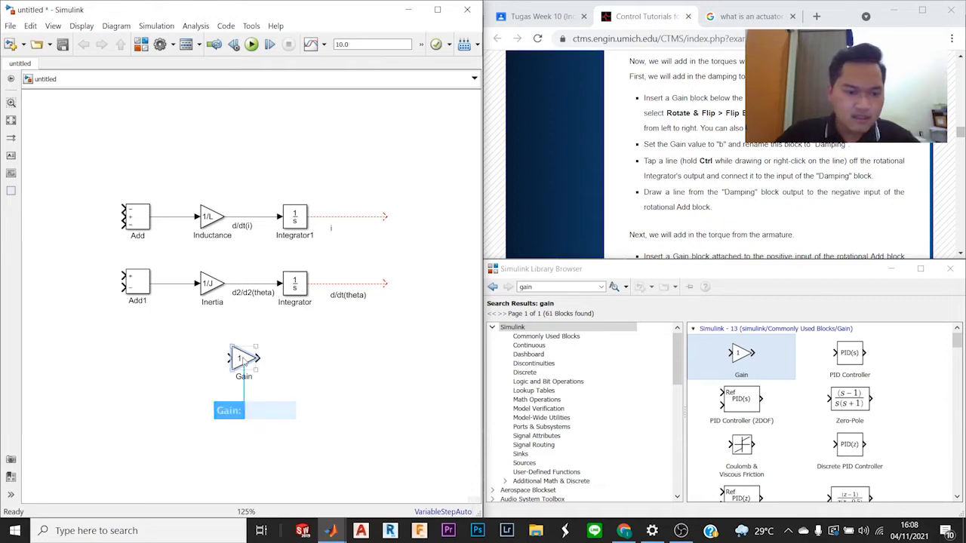
key(ctrl+i)
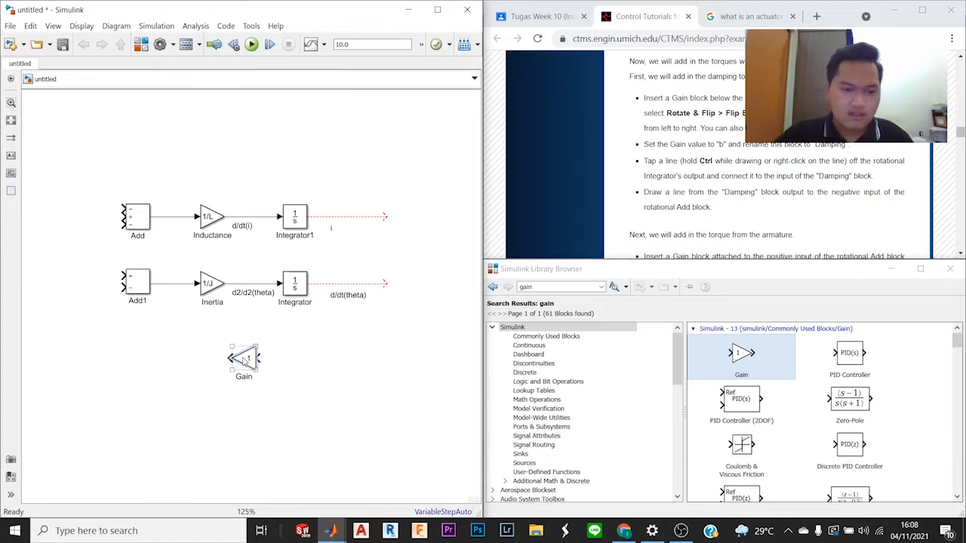
click(325, 344)
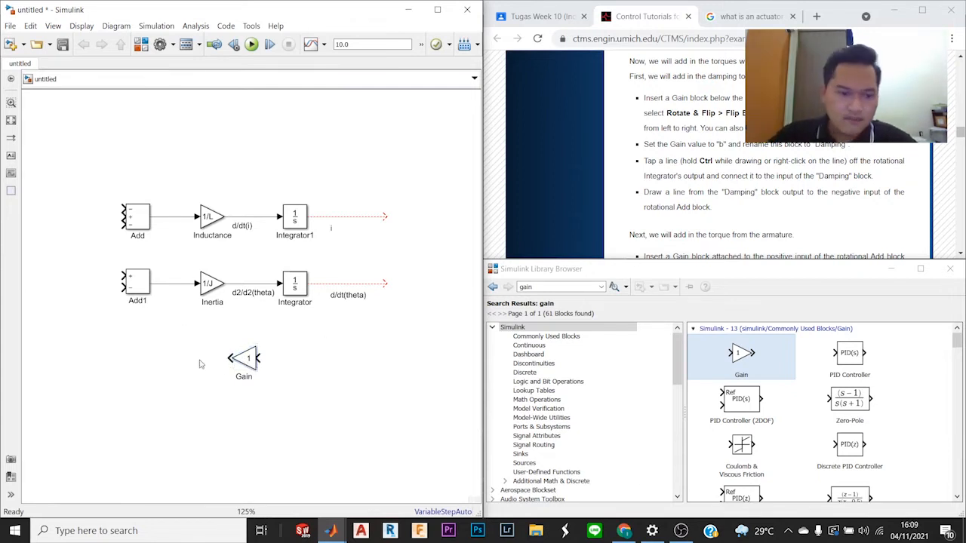
Step: Set the flipped Gain block's gain to b and rename the block "Damping"
click(249, 360)
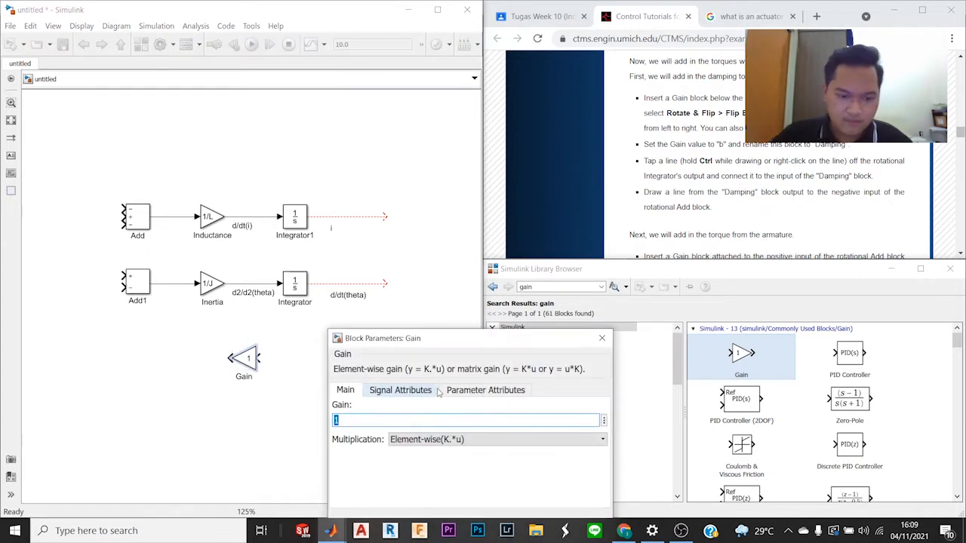
text(B)
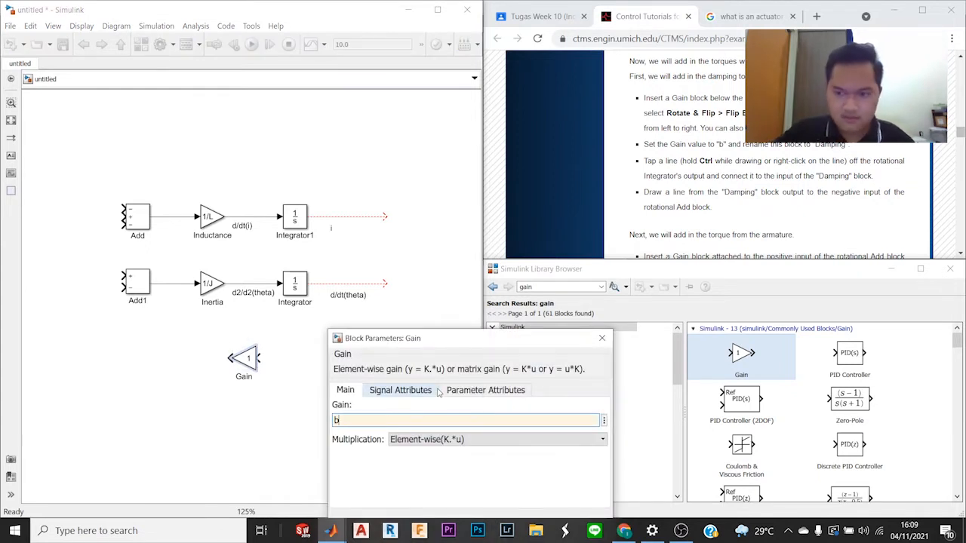
key(Return)
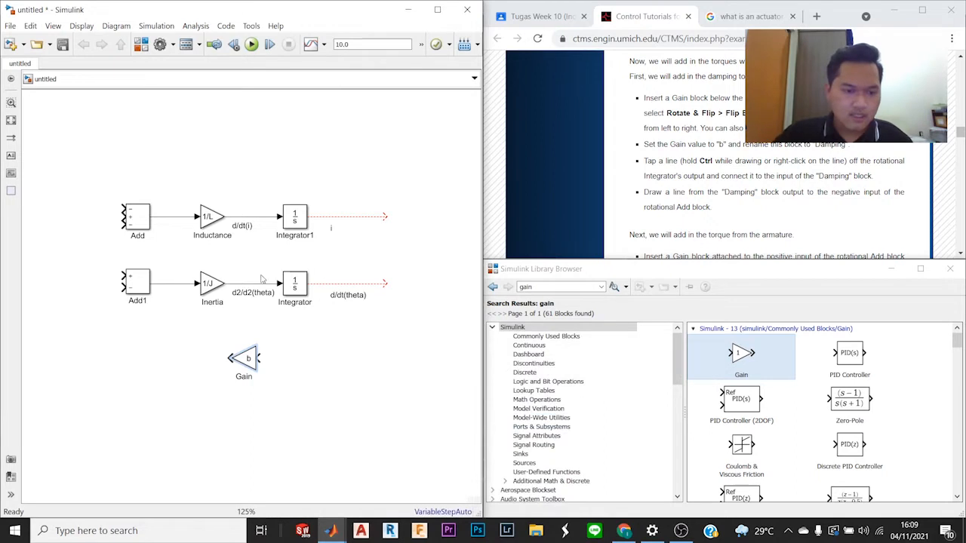
click(243, 376)
double_click(243, 377)
text(Damping)
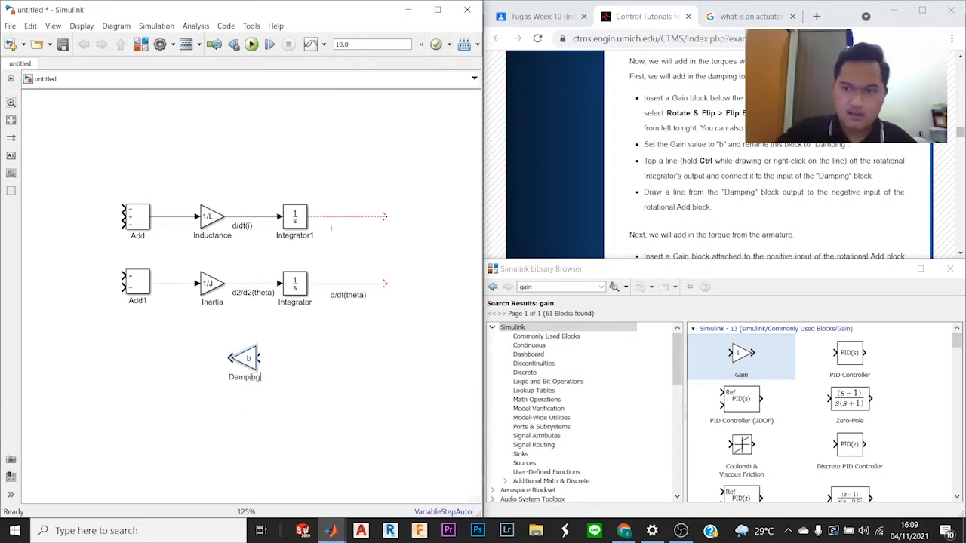
click(281, 391)
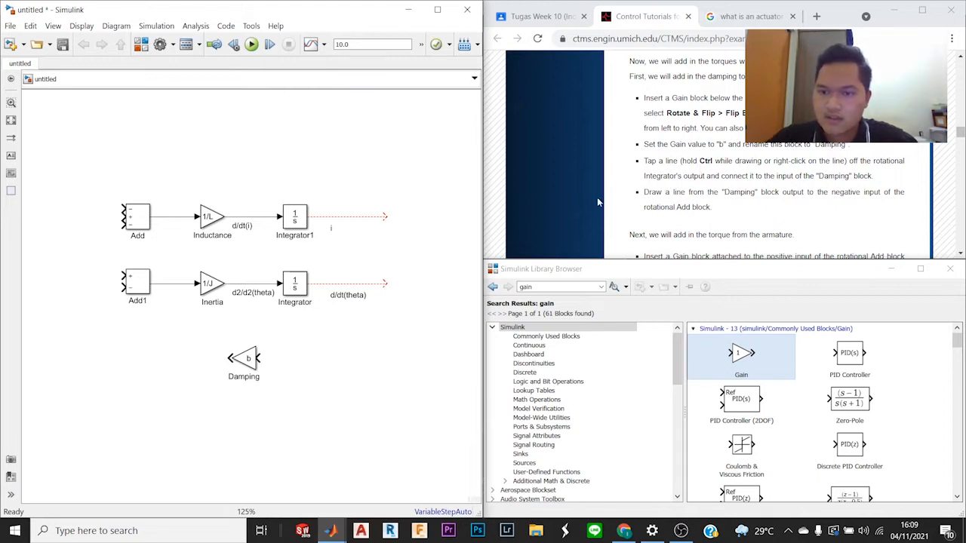
Step: Connect the rotational Integrator's output to the Damping block's input and route the line's vertical segment right of the d/dt(theta) label
scroll(748, 206, down, 3)
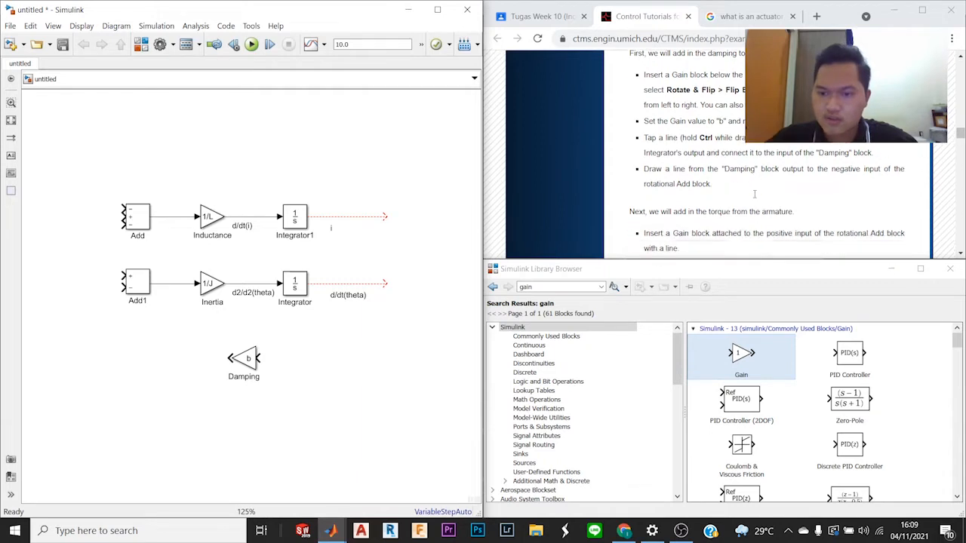
scroll(751, 205, down, 2)
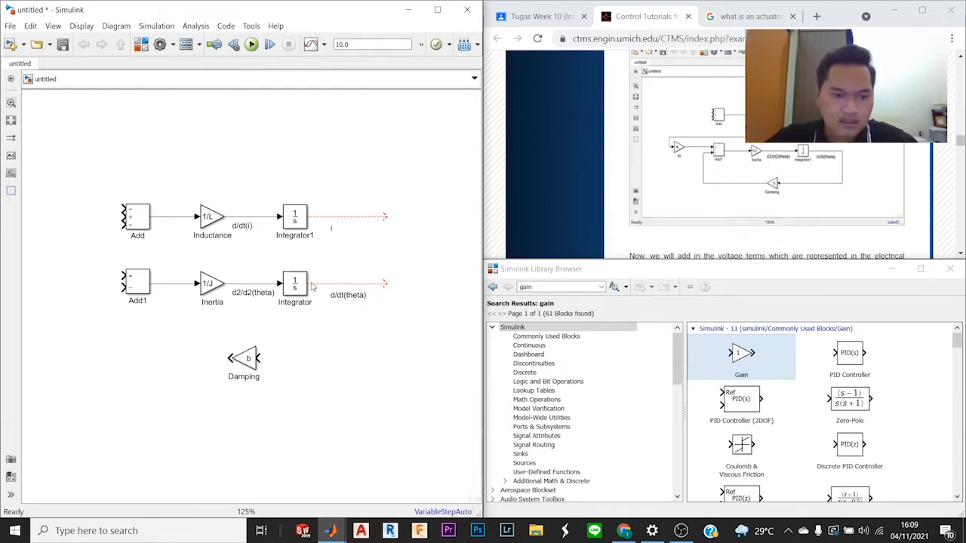
drag(385, 285, 259, 357)
drag(322, 332, 381, 325)
click(446, 263)
Step: Connect the Damping block's output to the negative input of the rotational Add block, following the tutorial's diagram
scroll(659, 178, down, 5)
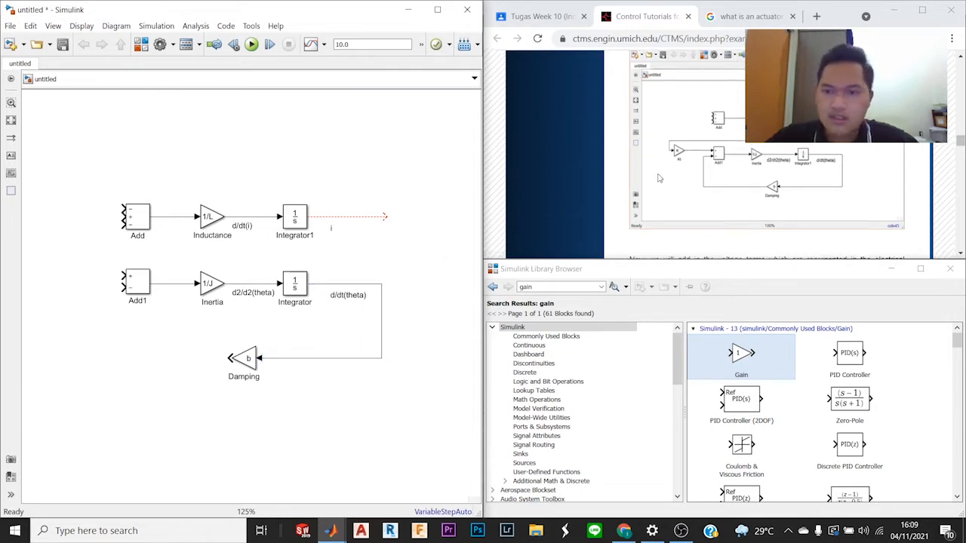
scroll(659, 178, up, 2)
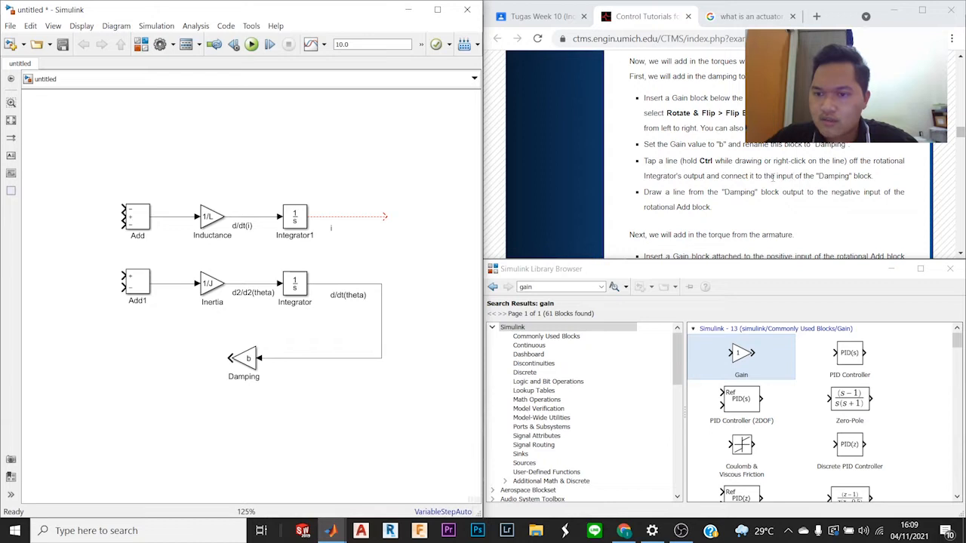
scroll(784, 225, down, 7)
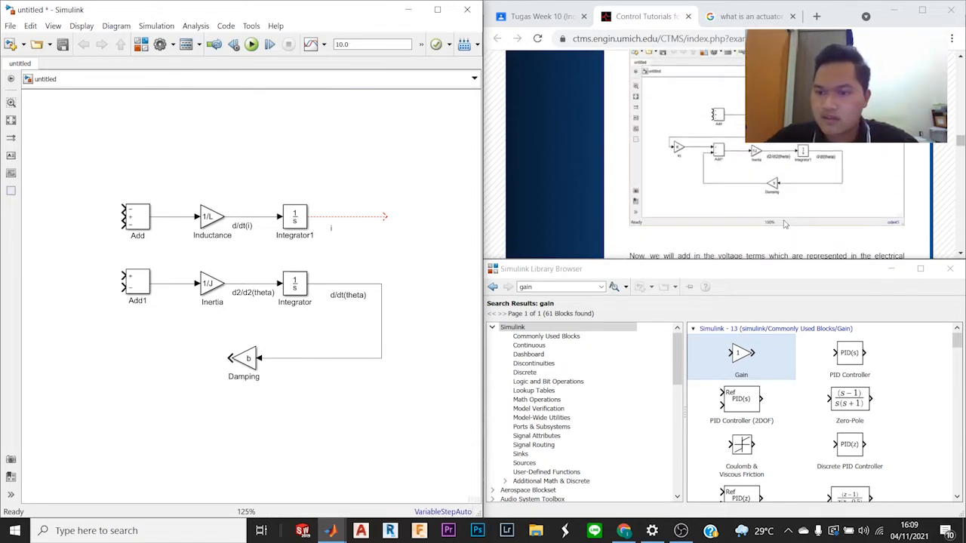
scroll(784, 224, up, 3)
scroll(700, 216, down, 3)
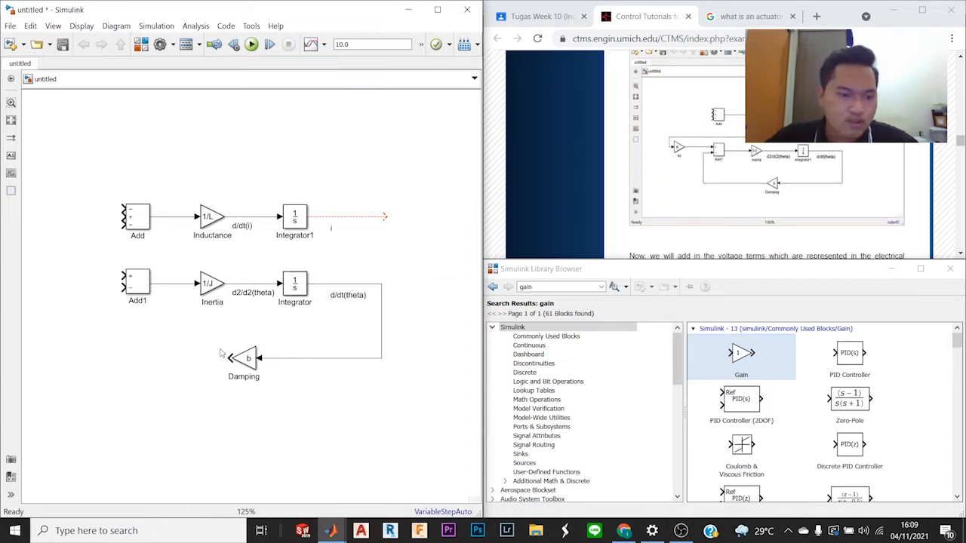
mouse_move(226, 359)
mouse_down()
mouse_move(138, 341)
mouse_move(97, 296)
mouse_move(121, 288)
mouse_up()
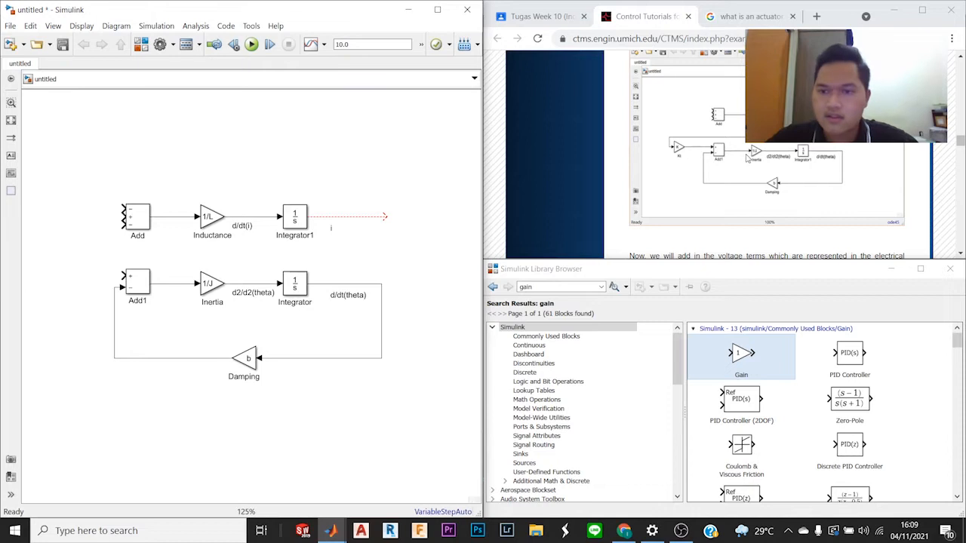
Step: Shift the vertical segment of the Damping feedback line slightly farther left from the rotational Add block
scroll(747, 157, down, 5)
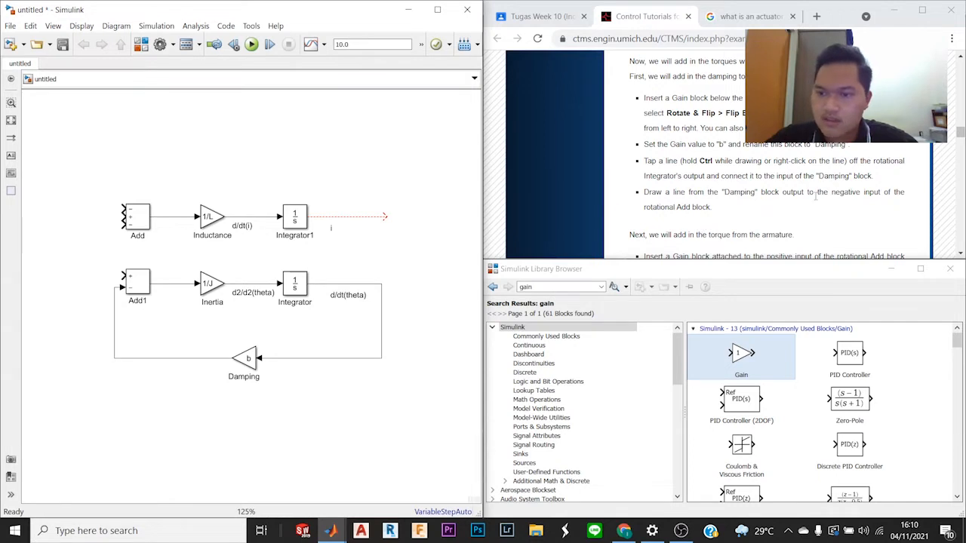
scroll(815, 195, down, 3)
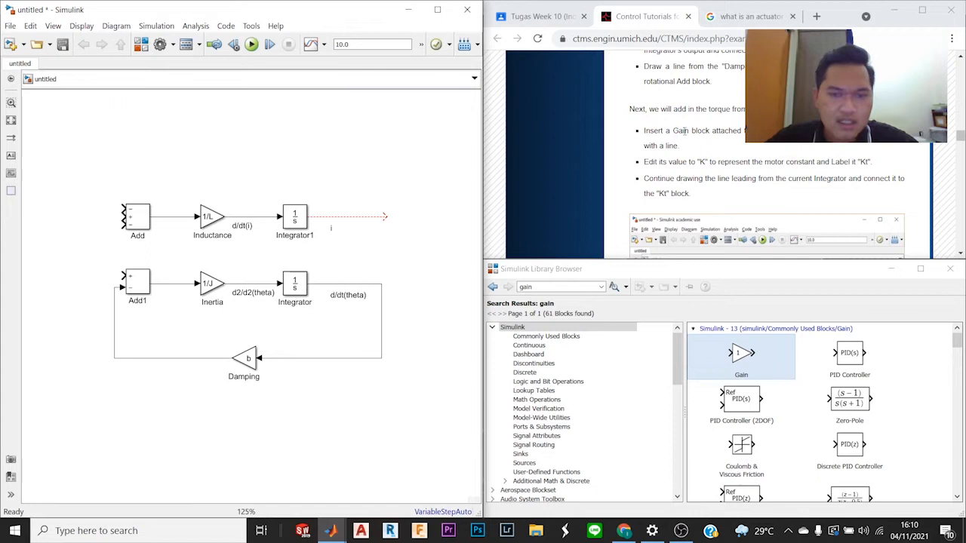
click(114, 336)
drag(115, 336, 101, 338)
Step: Insert another Gain block left of the rotational Add block and connect its output to that block's positive input
click(820, 144)
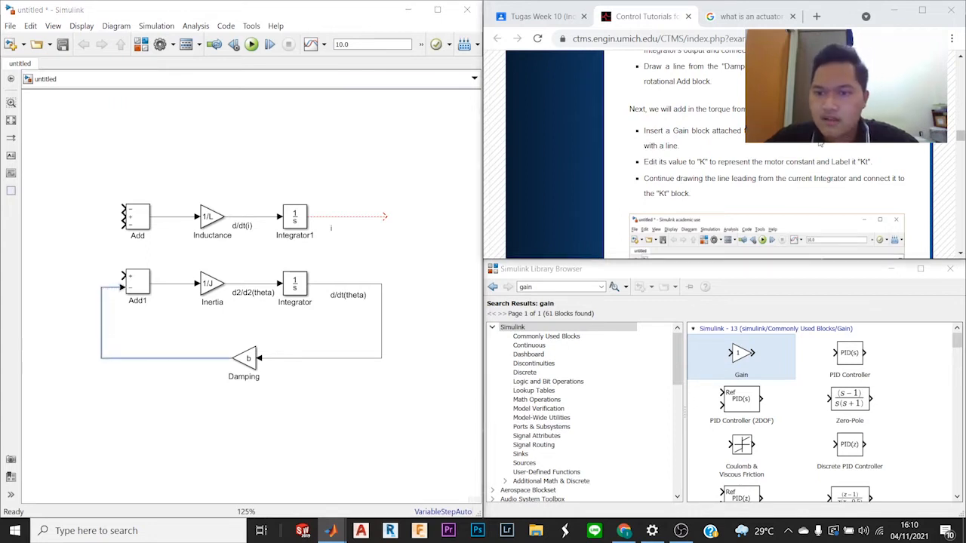
scroll(819, 143, down, 2)
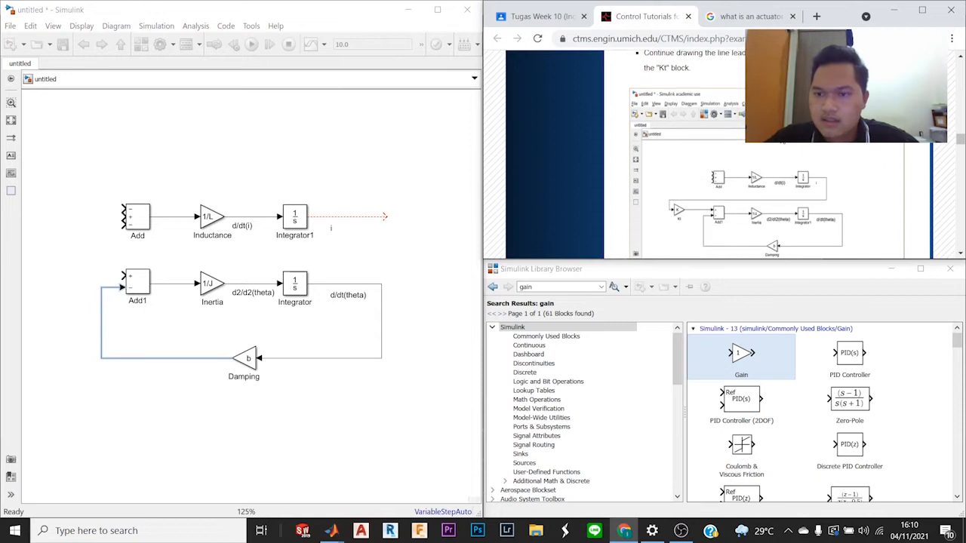
scroll(766, 151, up, 1)
drag(741, 356, 51, 287)
scroll(750, 226, down, 1)
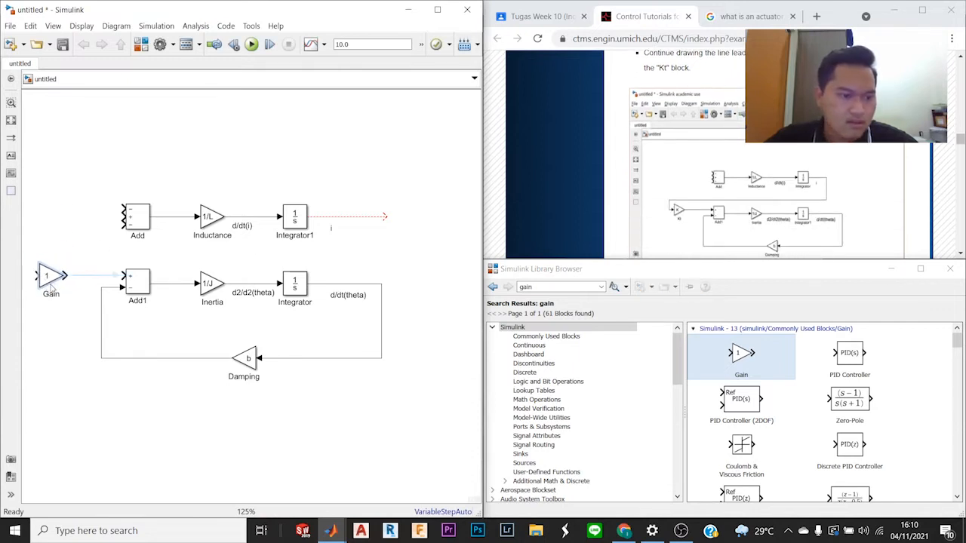
scroll(856, 221, up, 2)
scroll(781, 216, down, 3)
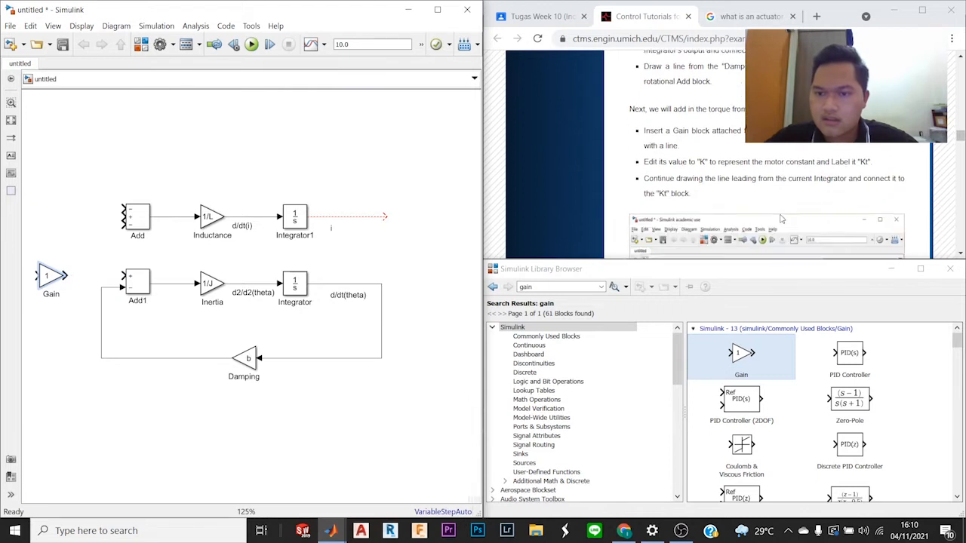
scroll(781, 216, up, 2)
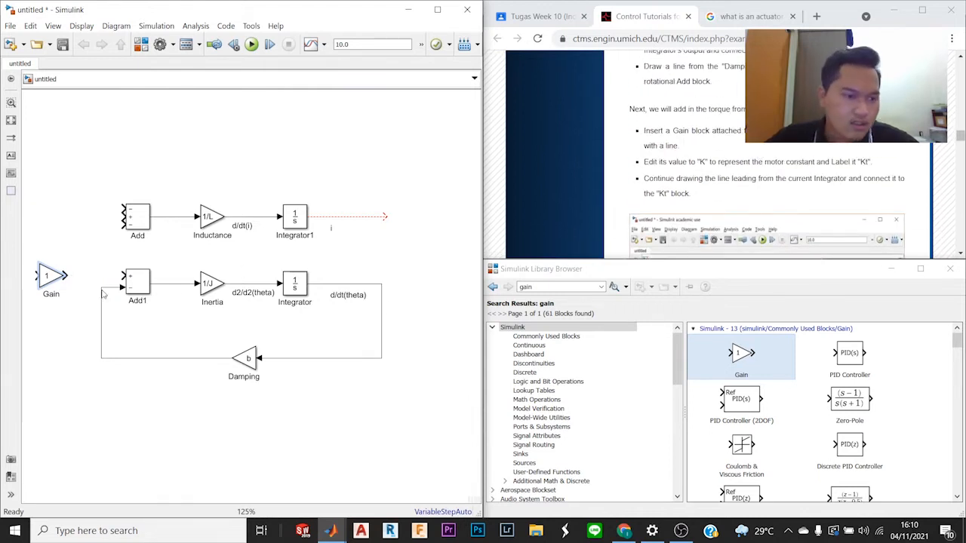
drag(66, 274, 123, 277)
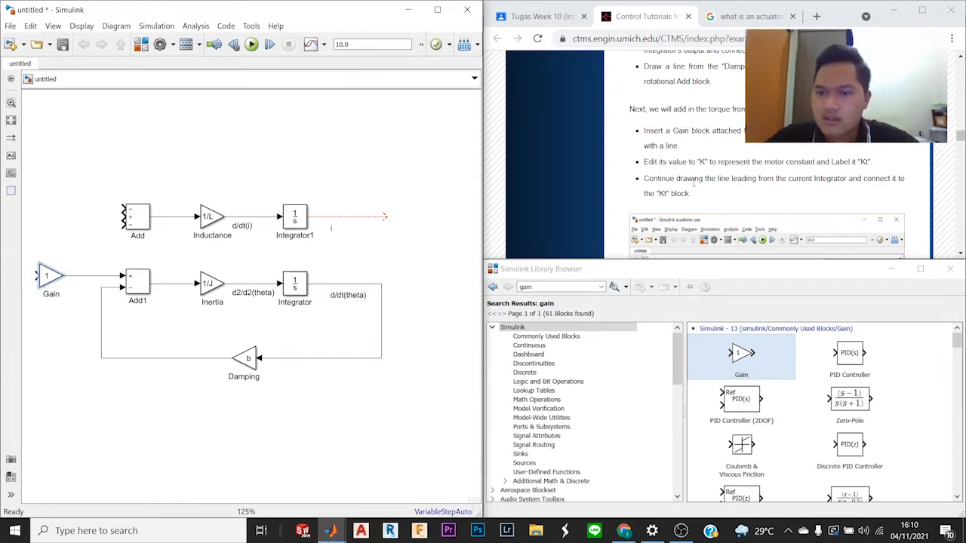
Step: Set the gain of the block feeding the rotational Add block to K and rename it "Kt"
click(50, 276)
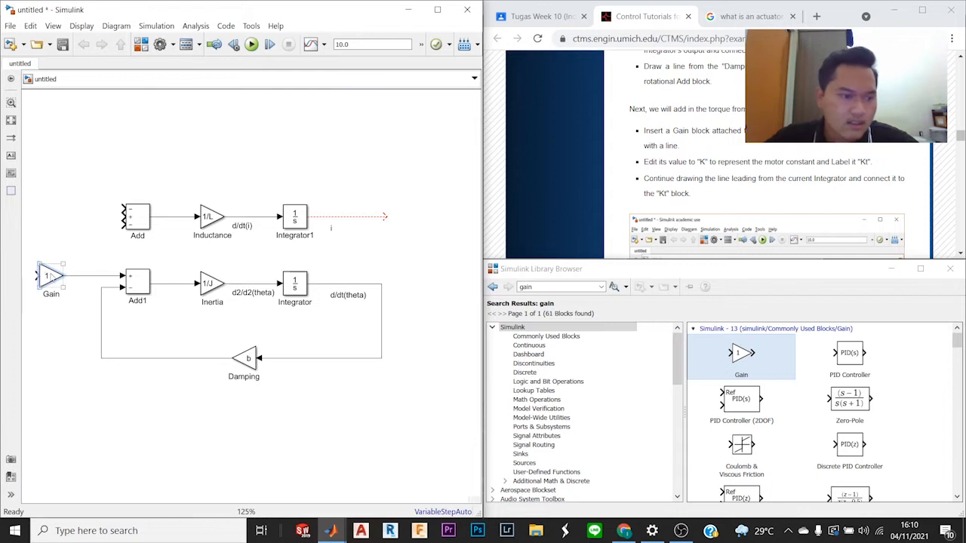
double_click(50, 277)
text(K)
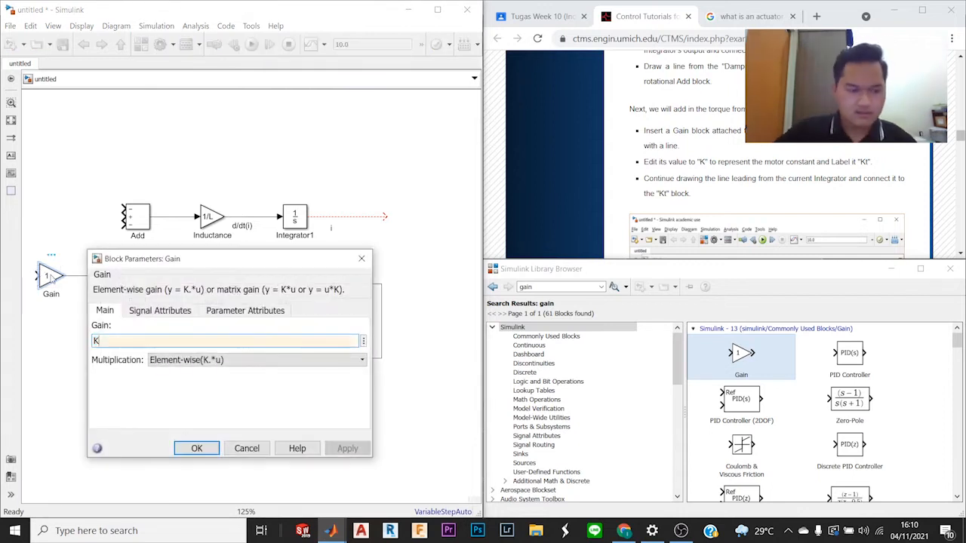
key(Return)
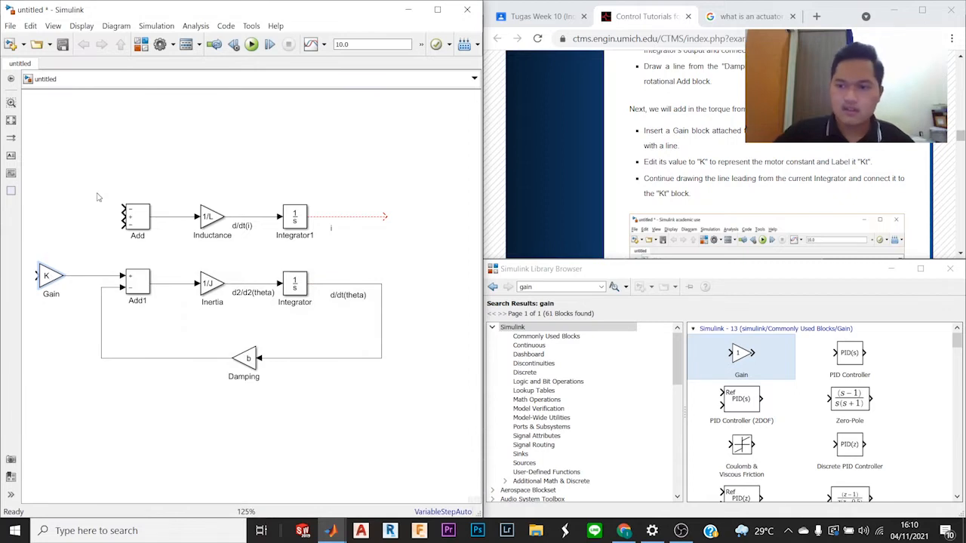
double_click(51, 295)
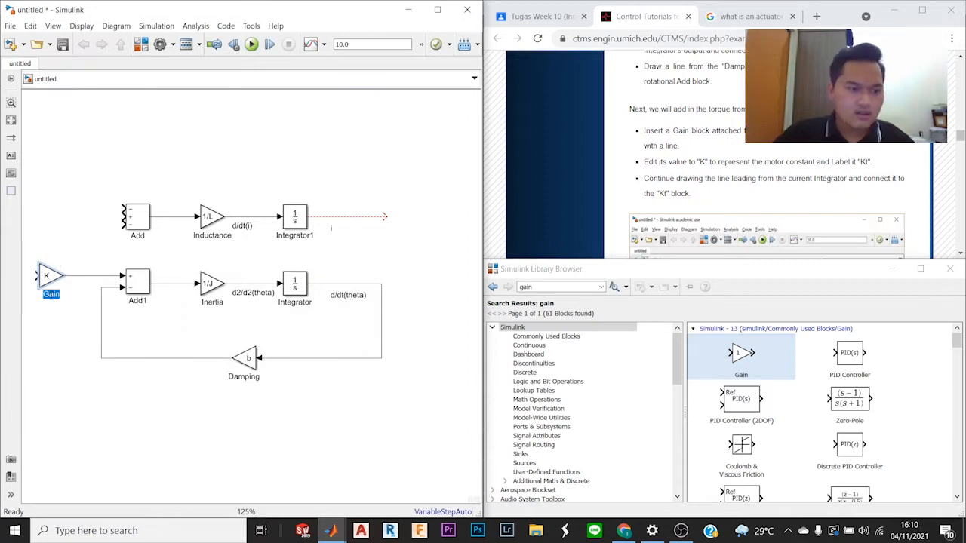
text(Kt)
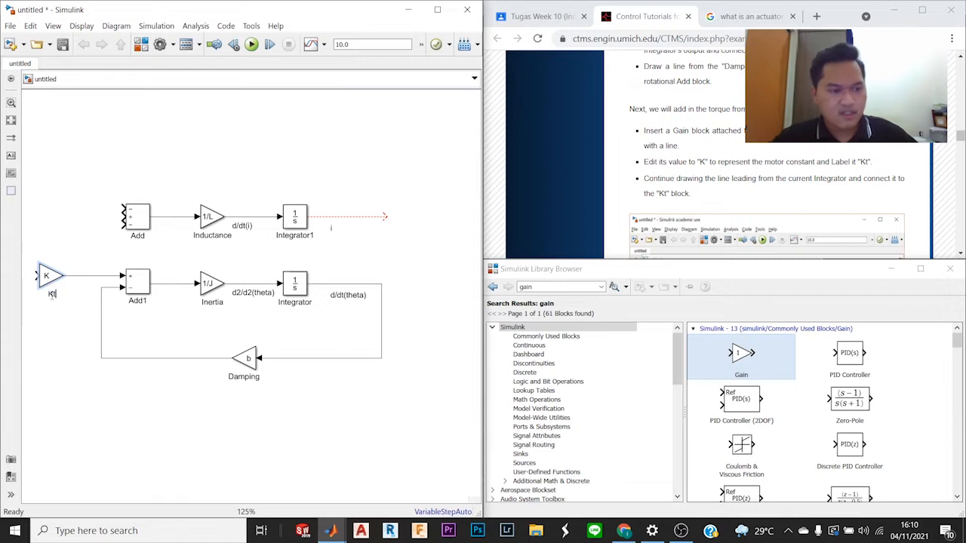
Step: Connect the Kt block's input to the open output line of the current integrator, following the tutorial's diagram
click(66, 229)
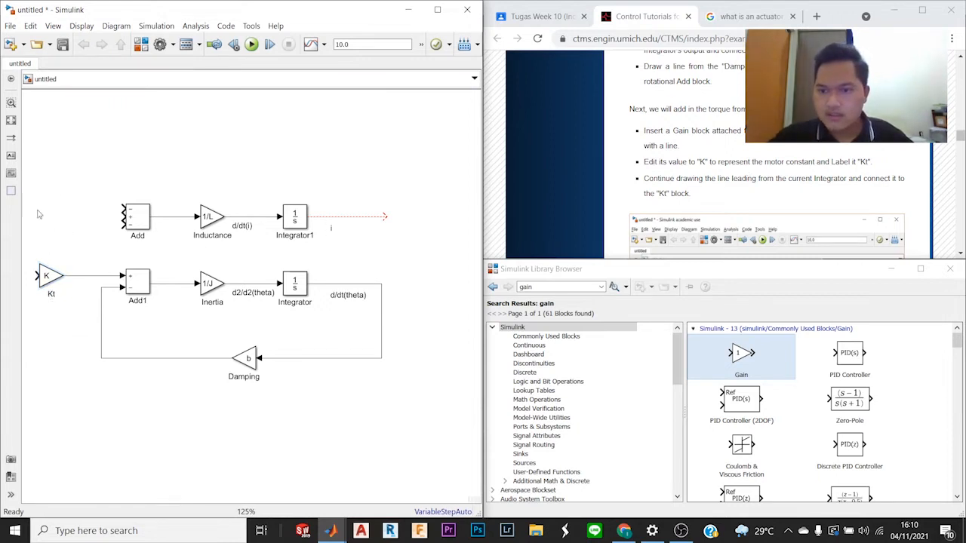
scroll(861, 175, down, 1)
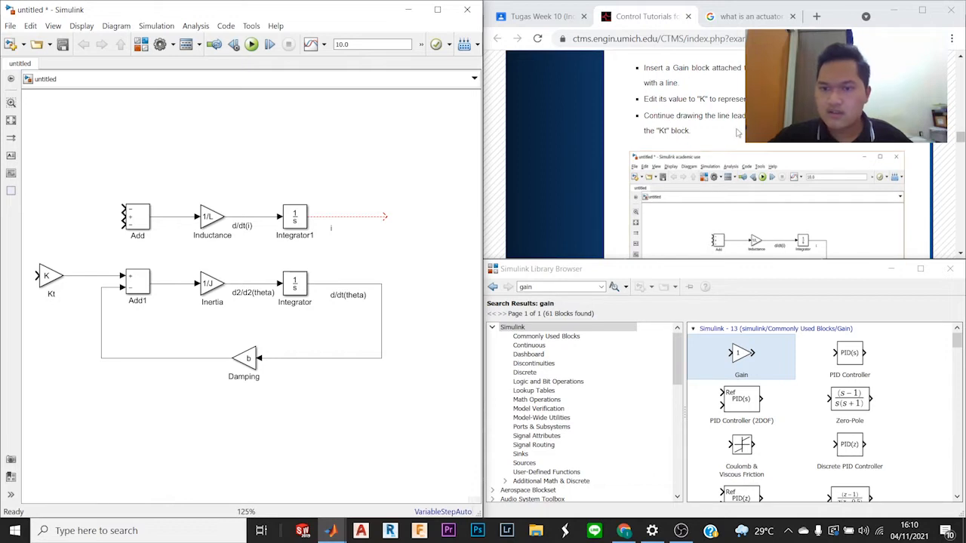
scroll(736, 137, down, 1)
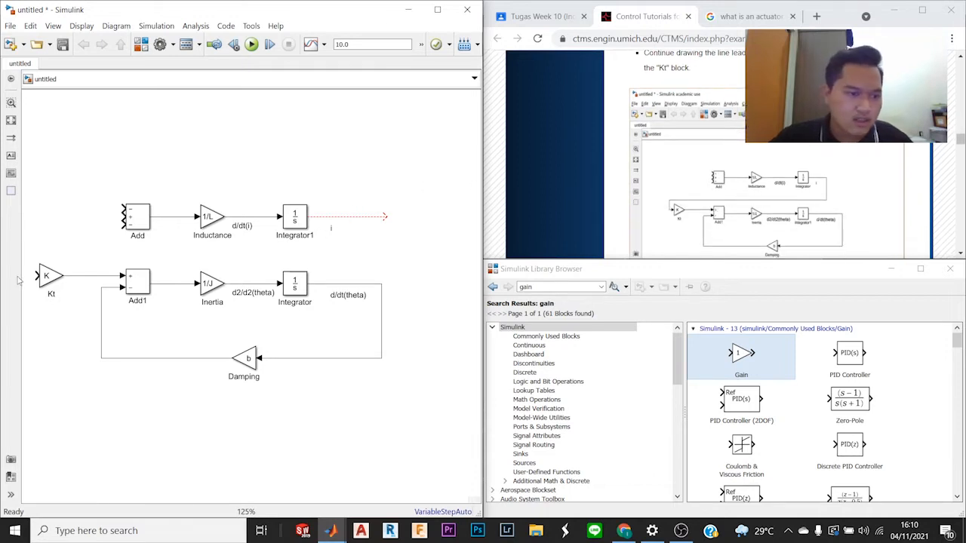
drag(37, 275, 409, 216)
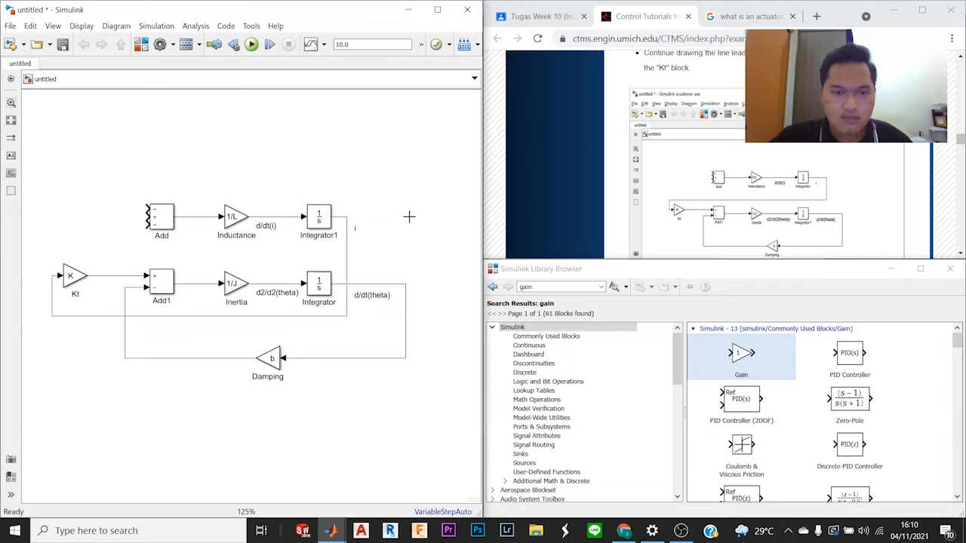
Step: Reroute the line feeding Kt between the two block rows and extend its vertical segment farther right of the current integrator
drag(177, 321, 191, 257)
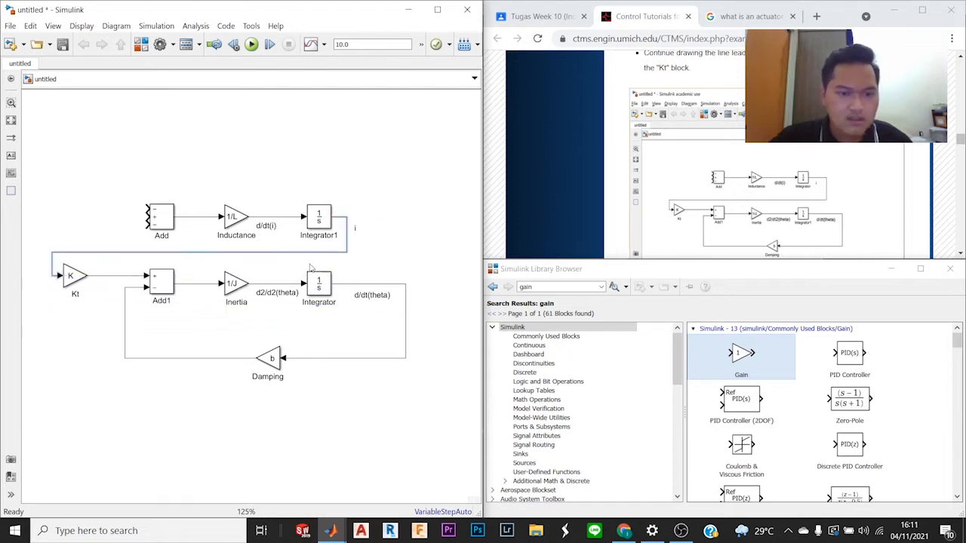
drag(346, 246, 407, 244)
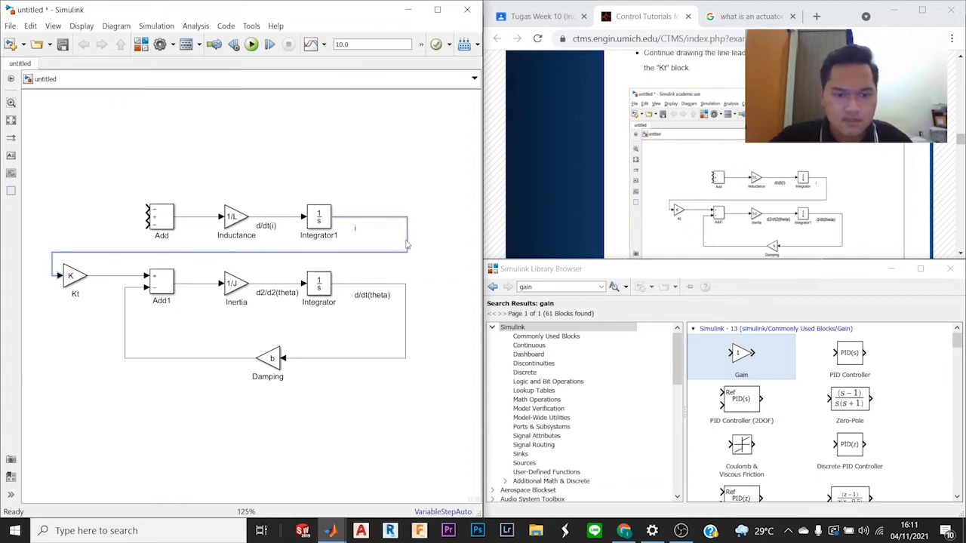
click(396, 198)
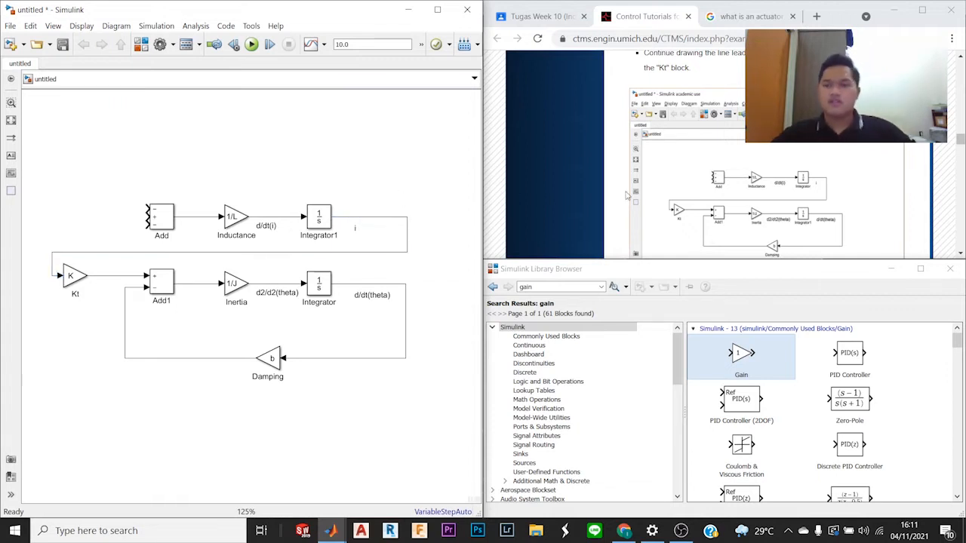
Step: Insert a Gain block above the Inductance block and flip it to face left
scroll(773, 181, up, 2)
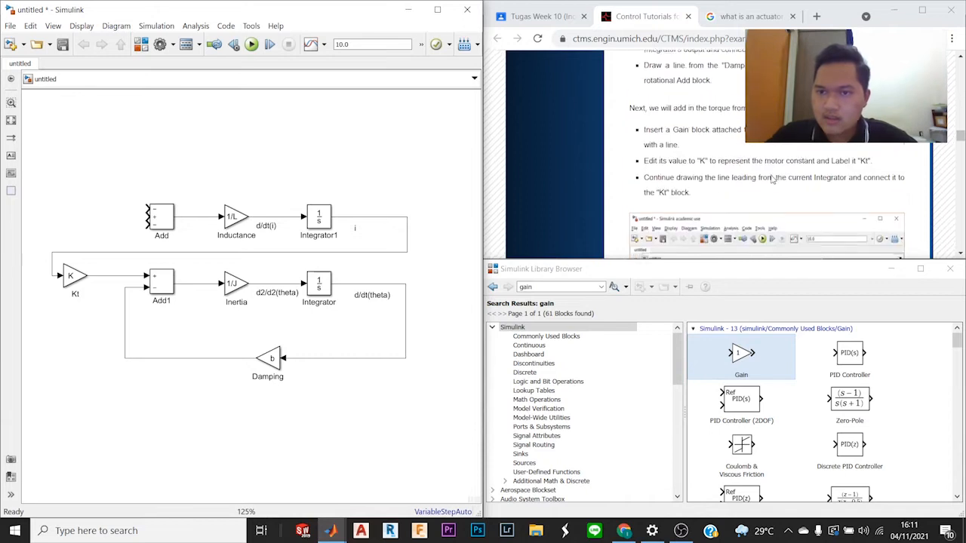
scroll(773, 181, down, 5)
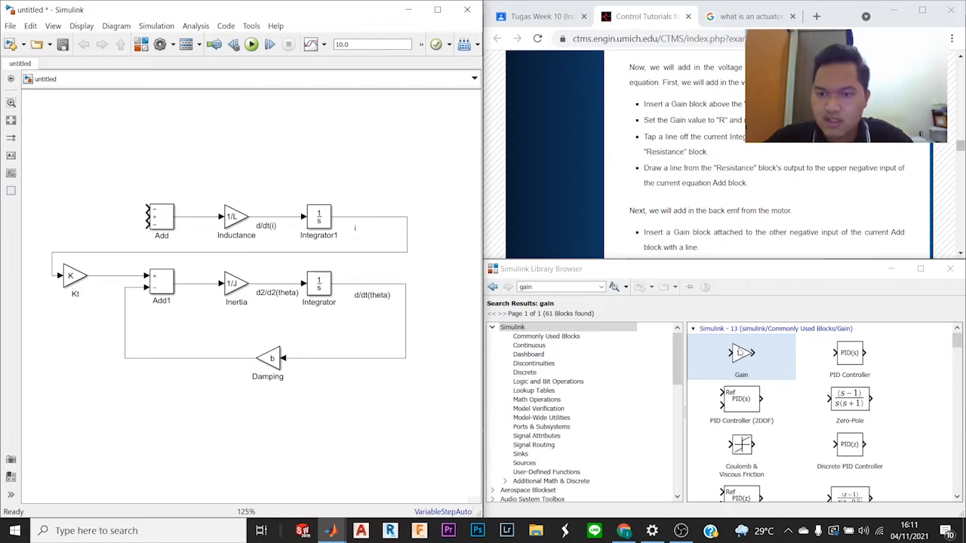
drag(745, 360, 266, 163)
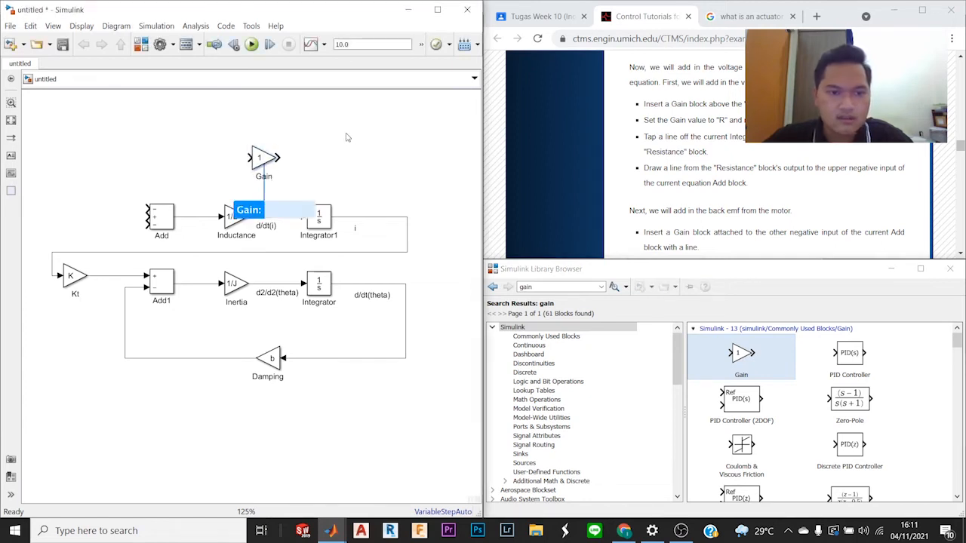
click(263, 159)
key(ctrl+i)
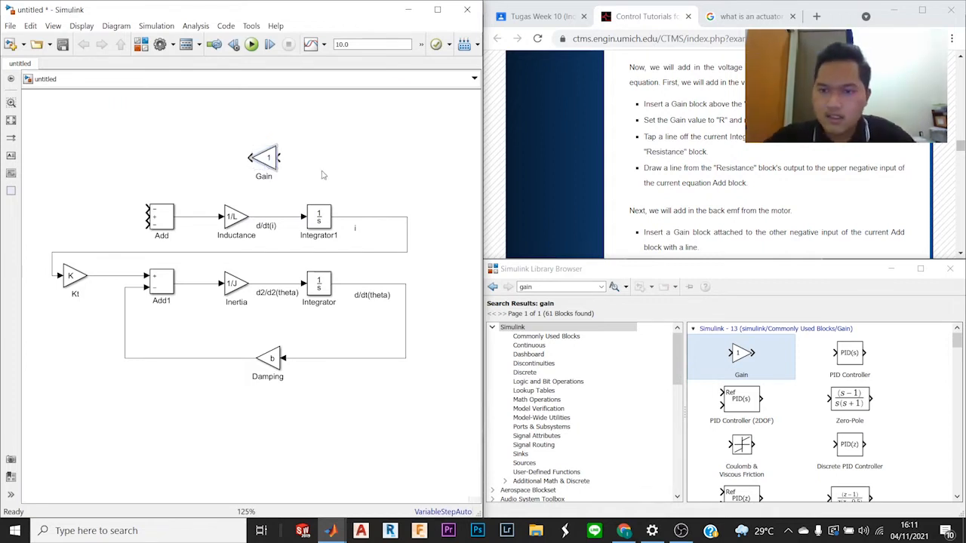
Step: Set the gain of the block above Inductance to R and rename it "Resistance"
double_click(269, 161)
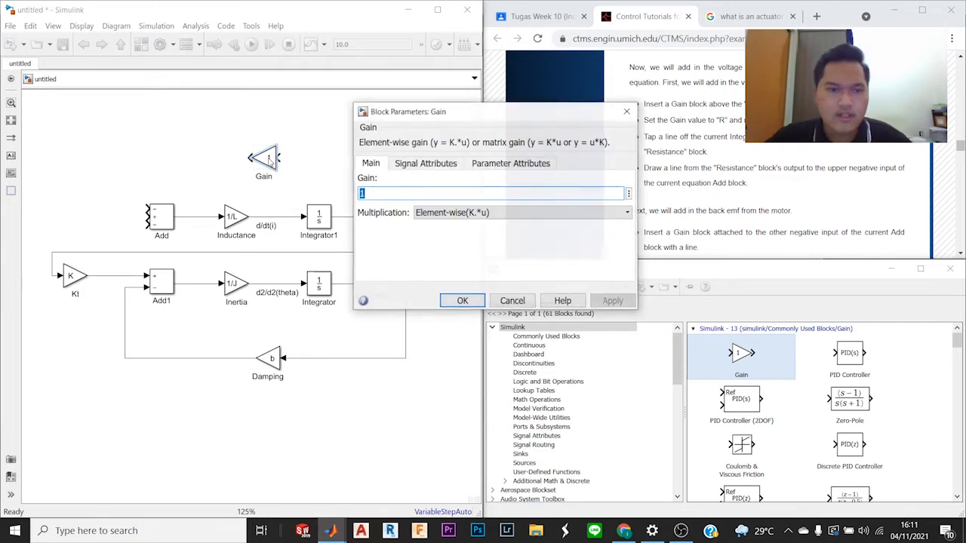
text(R)
key(Return)
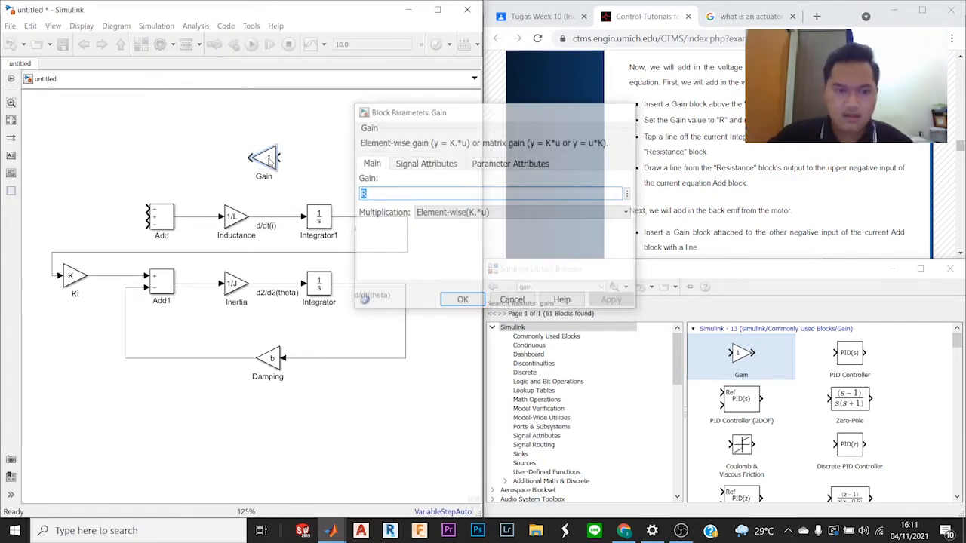
double_click(266, 177)
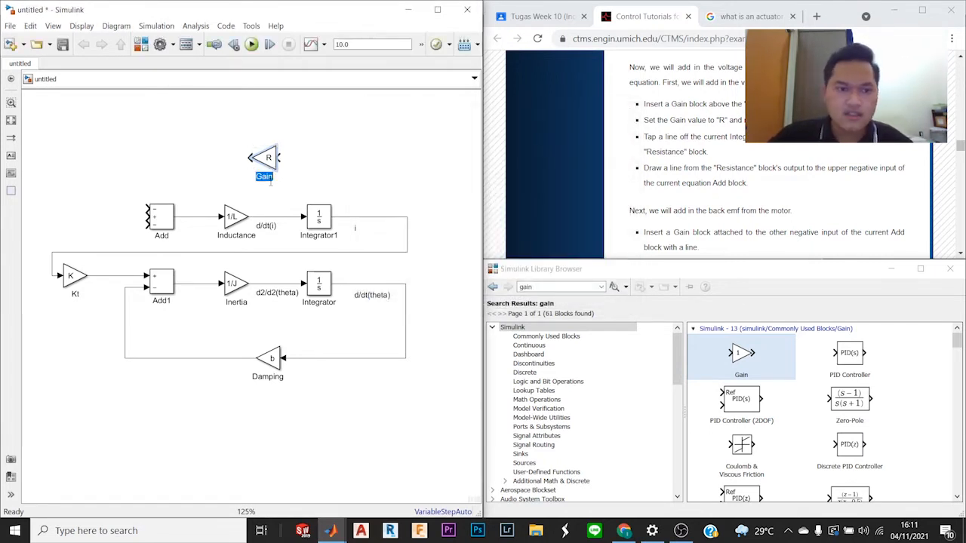
text(Resistance)
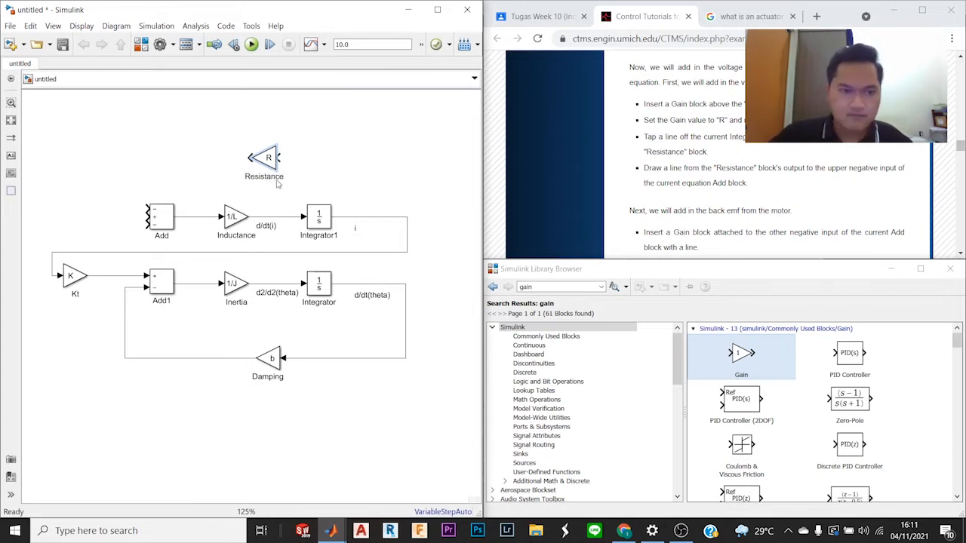
click(357, 161)
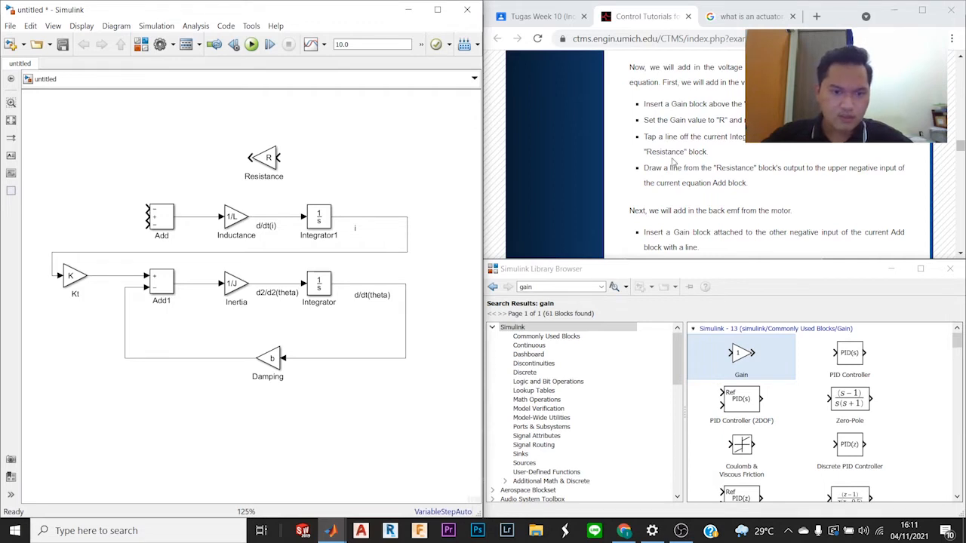
Step: Tap a line off the current integrator's output at the corner of its line and connect it to the Resistance block's input
scroll(671, 161, down, 5)
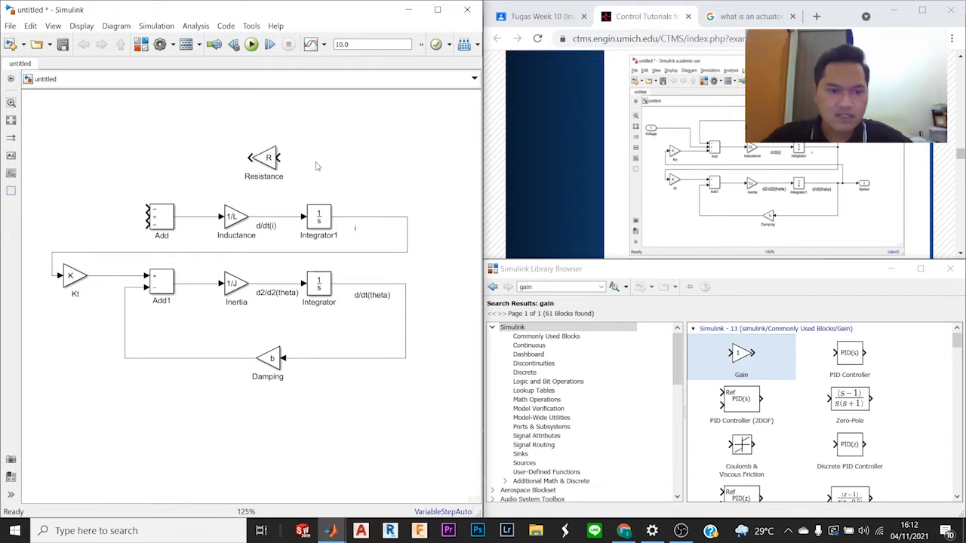
drag(279, 158, 407, 217)
drag(342, 188, 409, 191)
click(436, 156)
Step: Connect the Resistance block's output to the upper negative input of the current equation Add block, as the tutorial instructs
scroll(808, 153, down, 5)
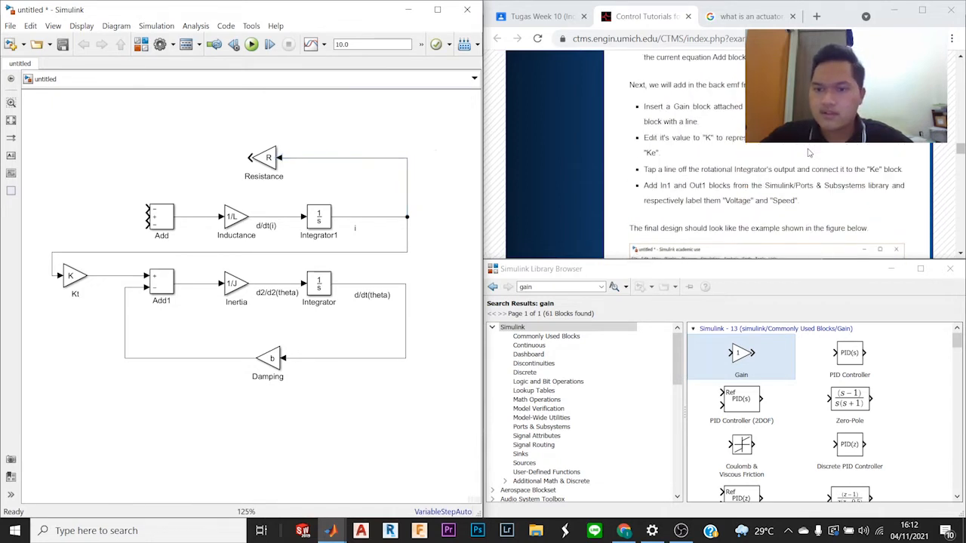
scroll(809, 153, up, 2)
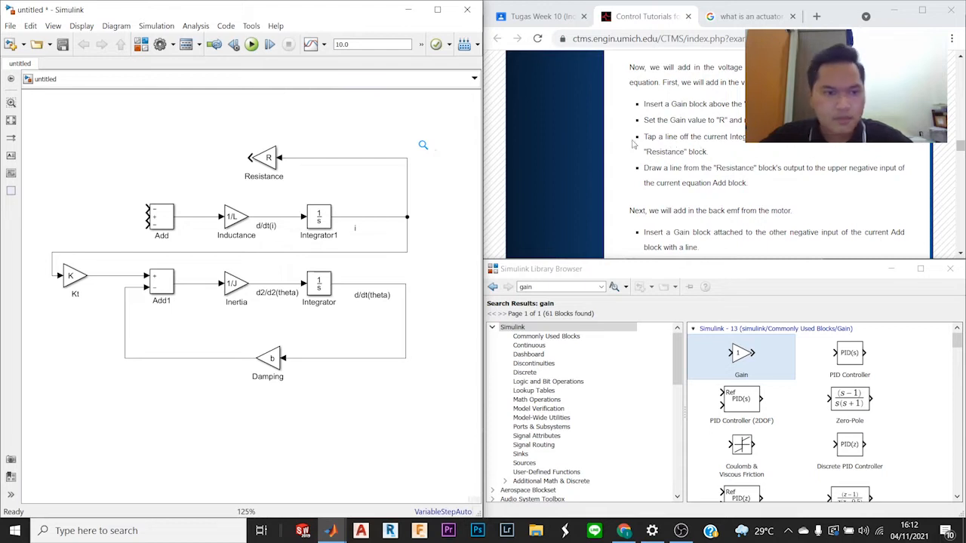
drag(652, 137, 706, 152)
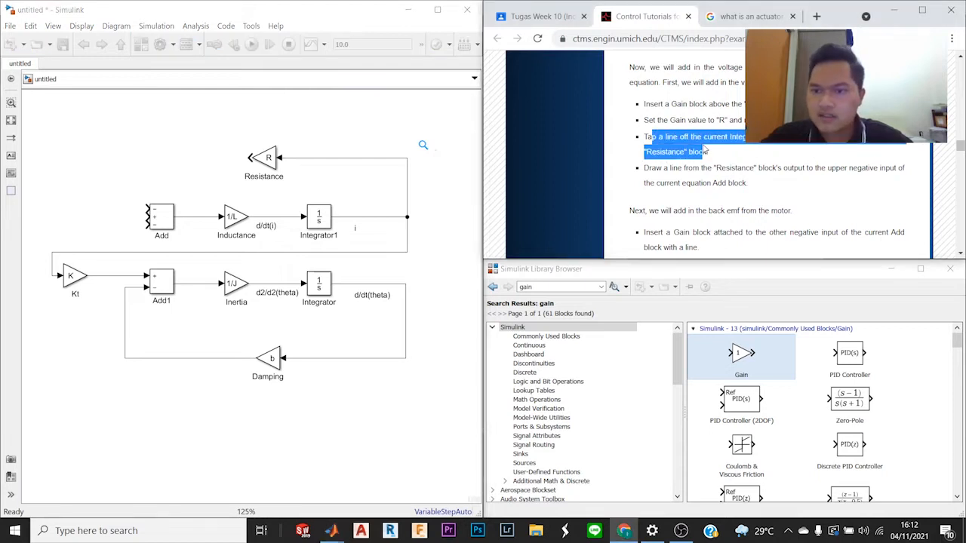
click(719, 156)
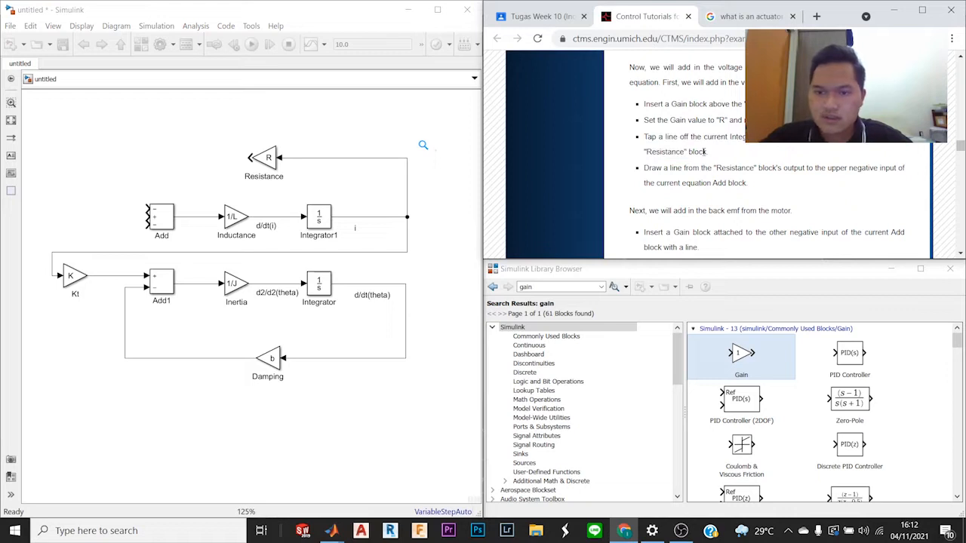
scroll(705, 152, down, 1)
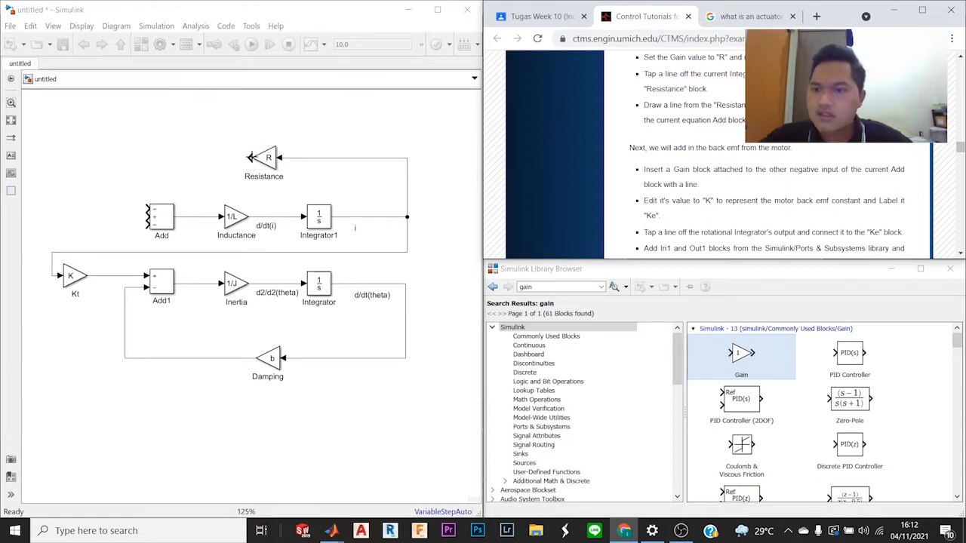
drag(250, 157, 129, 182)
click(184, 99)
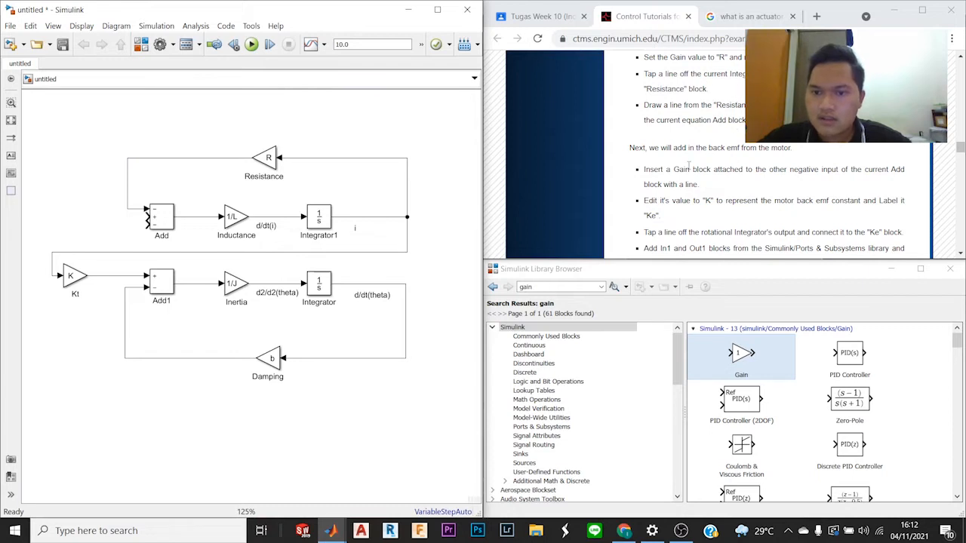
Step: Insert a Gain block left of the current equation Add block and connect its output to that block's lower negative input
scroll(689, 165, down, 1)
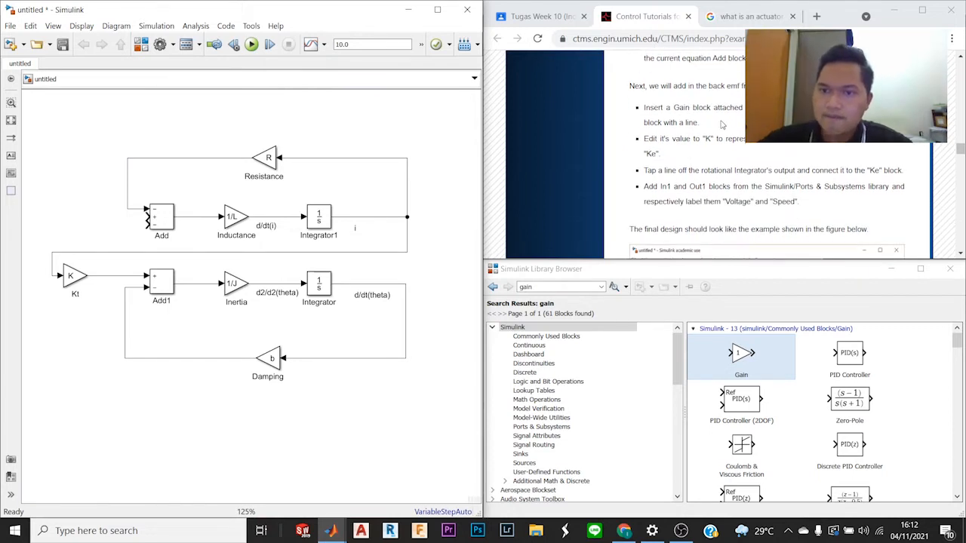
scroll(722, 125, up, 1)
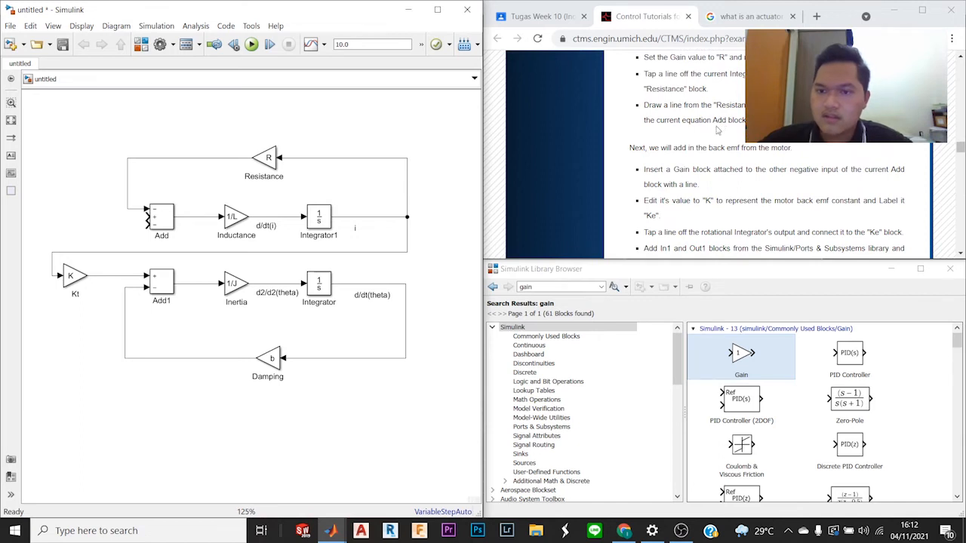
scroll(718, 130, down, 1)
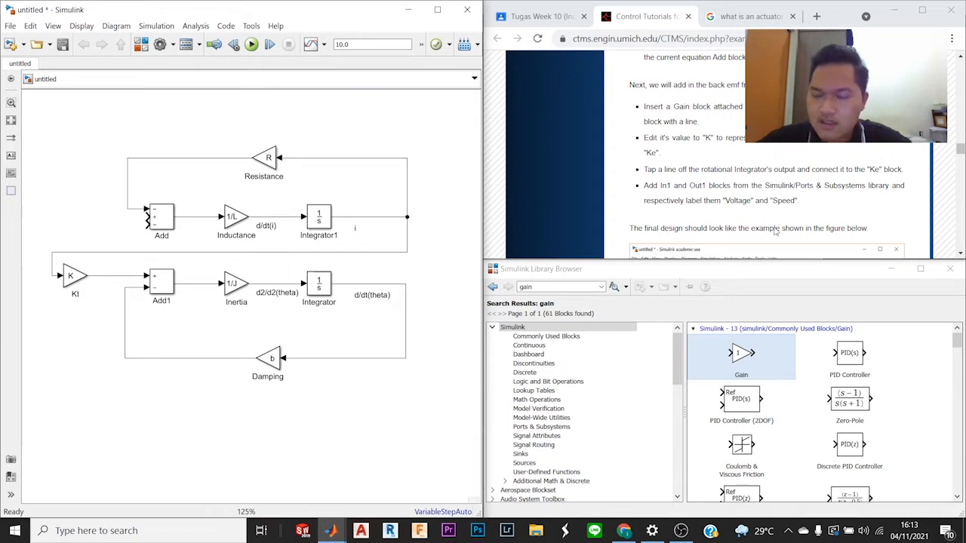
mouse_move(751, 362)
mouse_down()
mouse_move(402, 266)
mouse_move(52, 205)
mouse_move(59, 232)
mouse_move(145, 225)
mouse_up()
drag(64, 229, 73, 226)
Step: Set the gain of the block feeding the current equation Add block to K and rename it "Ke"
scroll(823, 168, down, 3)
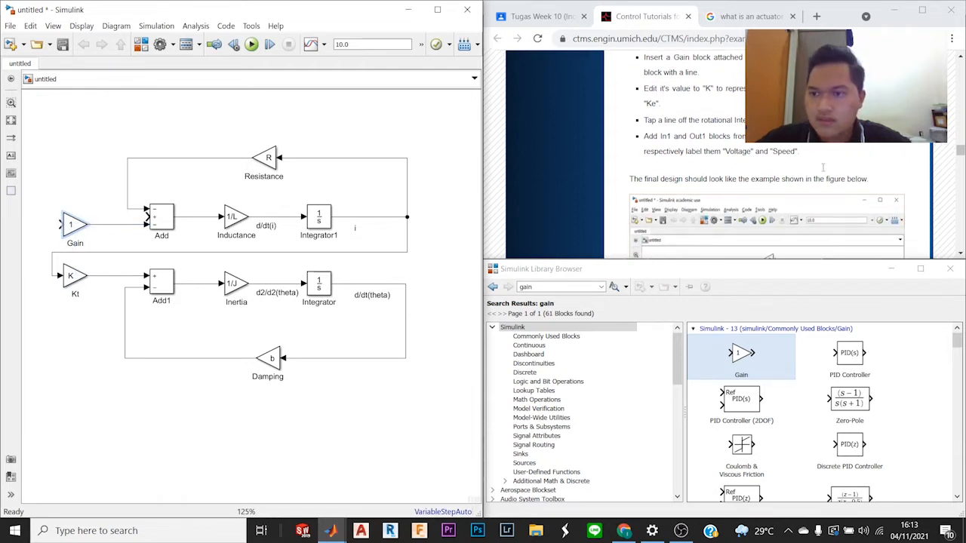
scroll(823, 168, up, 3)
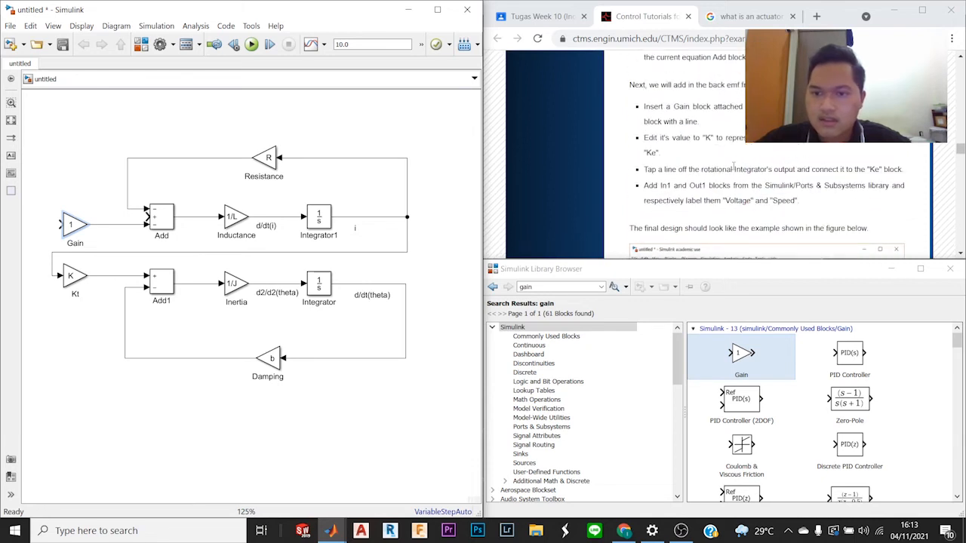
double_click(72, 225)
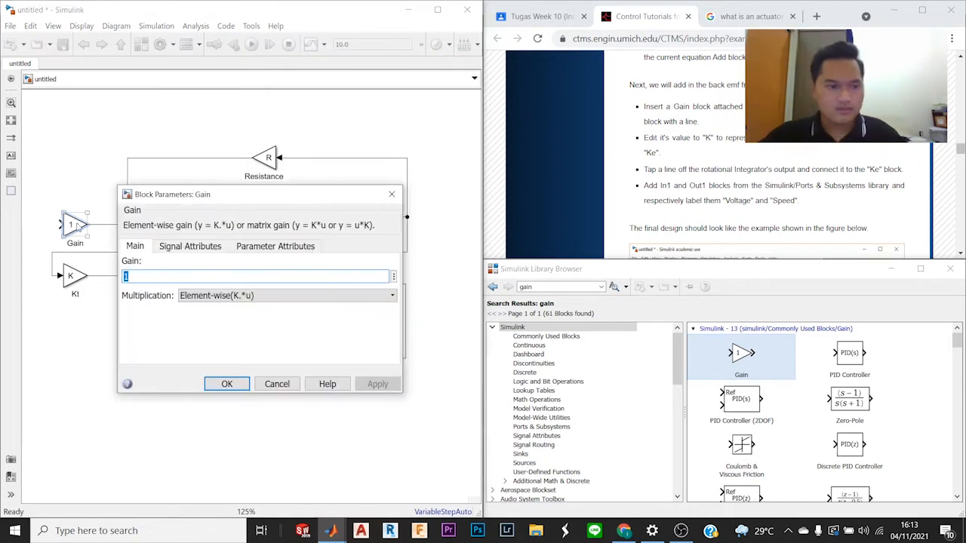
text(K)
key(Return)
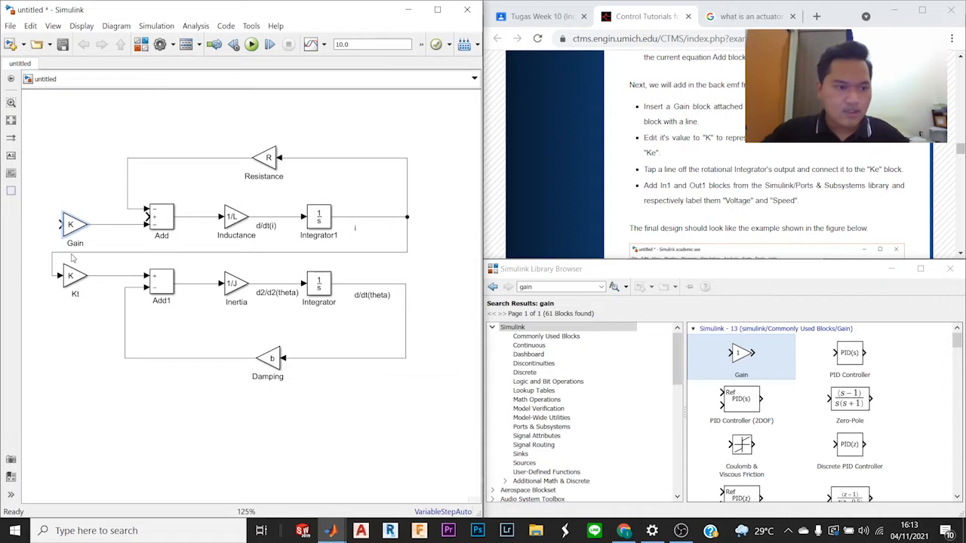
double_click(75, 243)
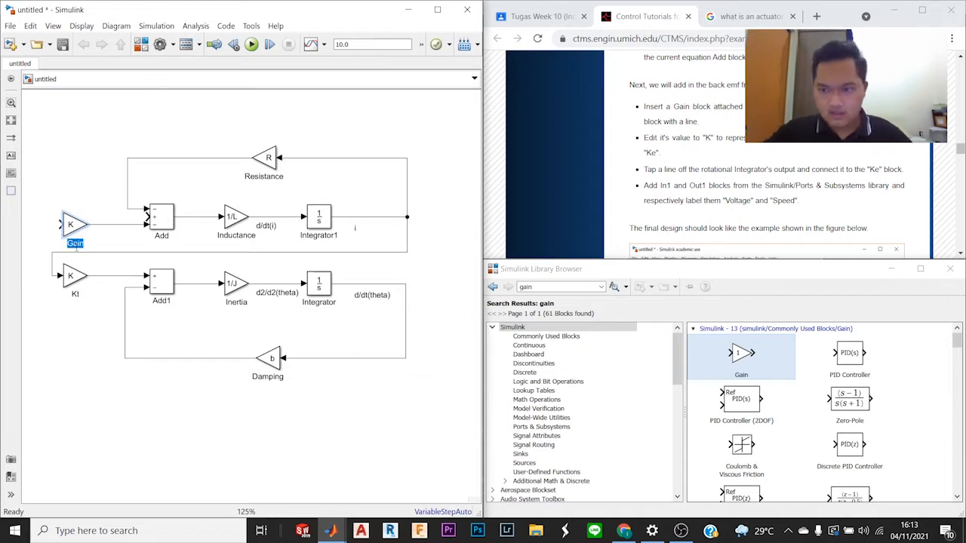
text(K)
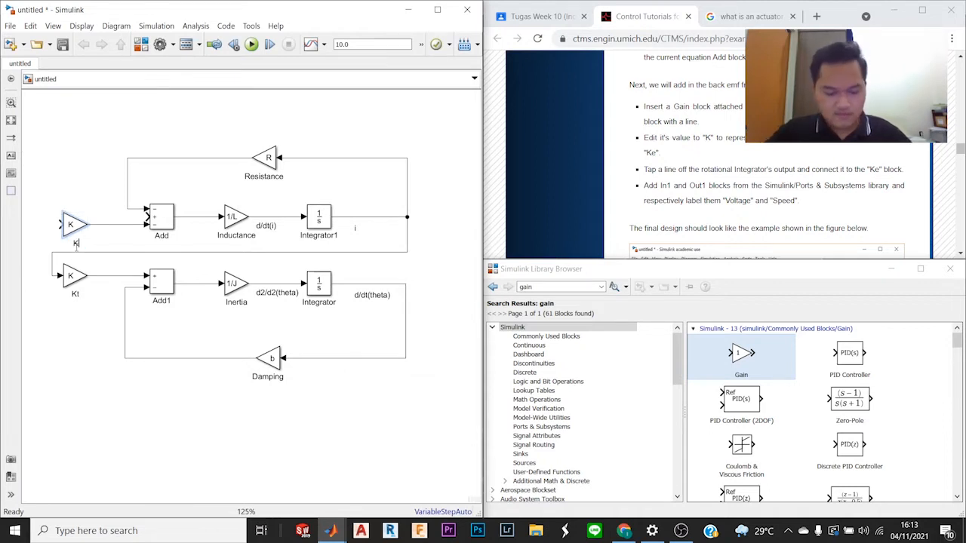
text(e)
click(104, 172)
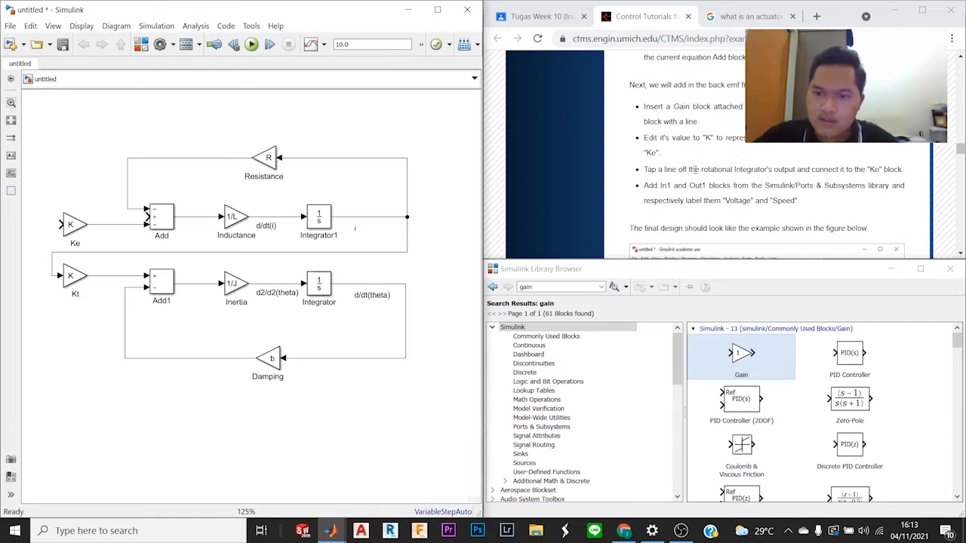
Step: Tap a line off the rotational Integrator's output corner, connect it to the Ke block's input and route it between the two rows of blocks
scroll(737, 208, down, 3)
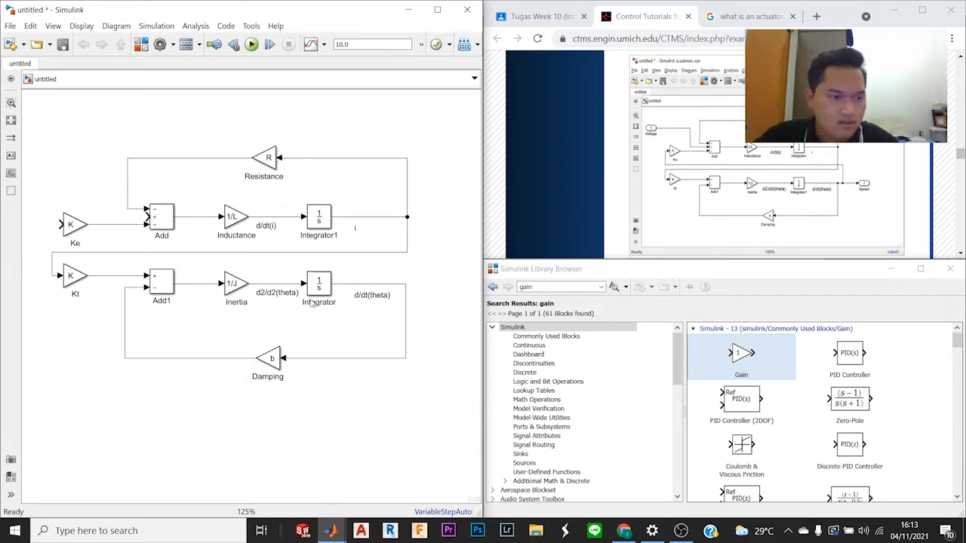
drag(57, 225, 200, 264)
drag(286, 261, 404, 286)
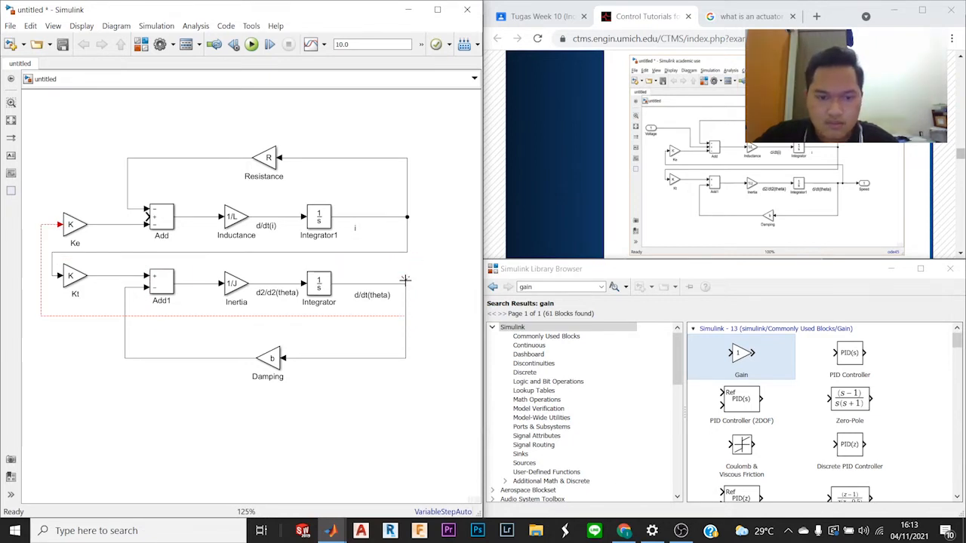
drag(343, 271, 405, 274)
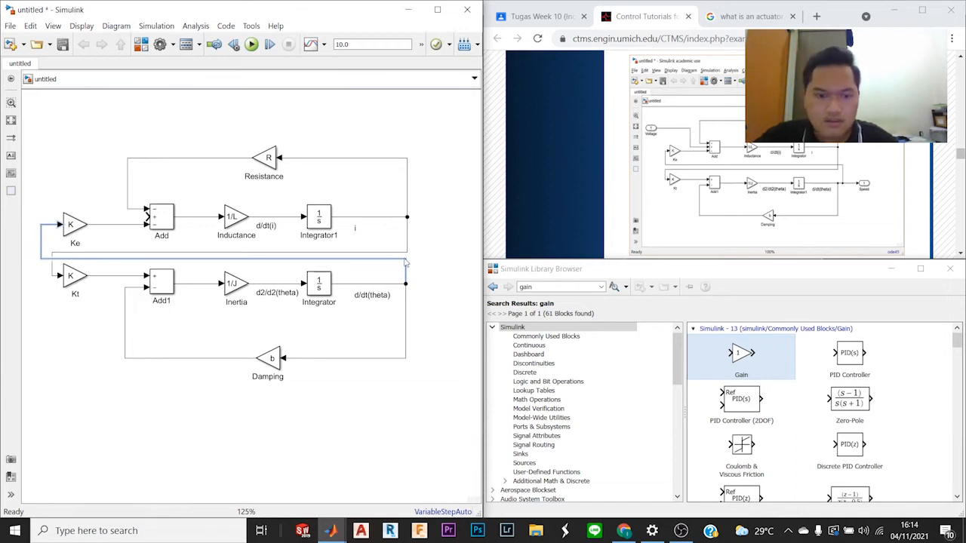
mouse_move(404, 280)
mouse_down()
mouse_move(422, 281)
mouse_move(407, 283)
mouse_up()
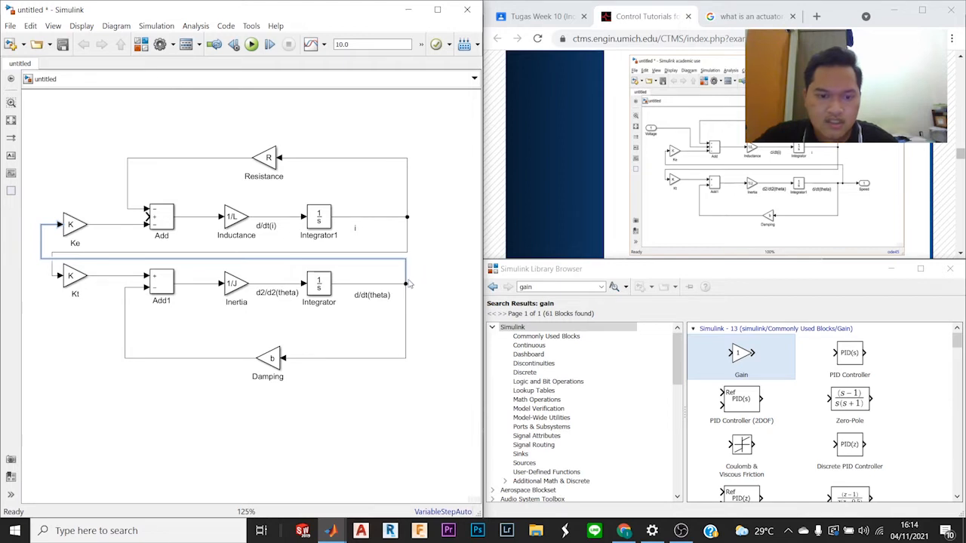
click(429, 269)
Step: Search the block library for "in" and add an In1 block above Ke and an Out1 block below the Damping loop
scroll(815, 180, up, 2)
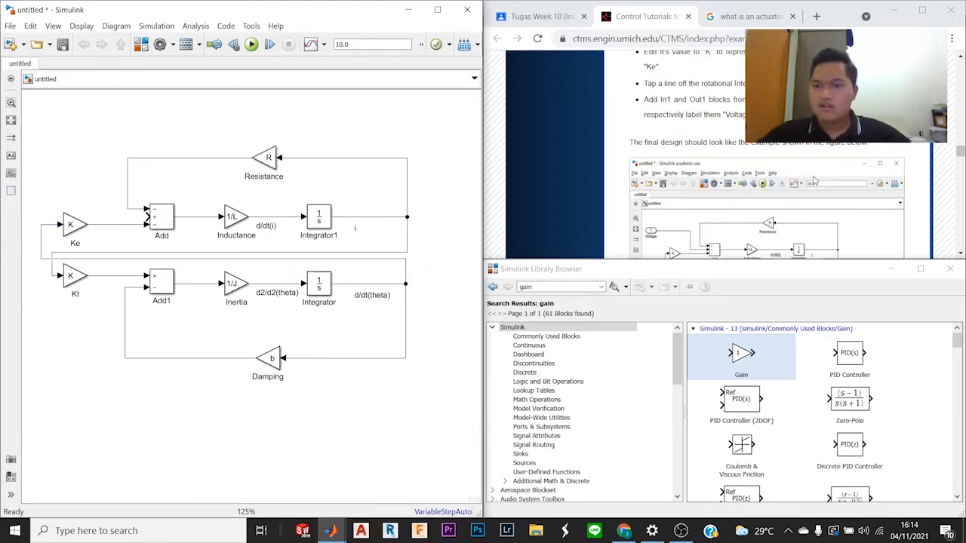
scroll(814, 180, up, 2)
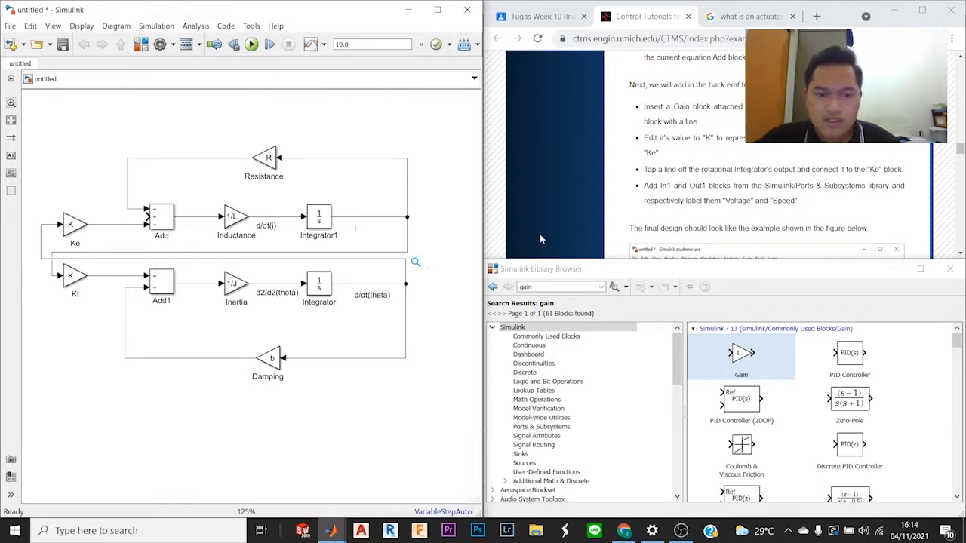
scroll(689, 186, down, 2)
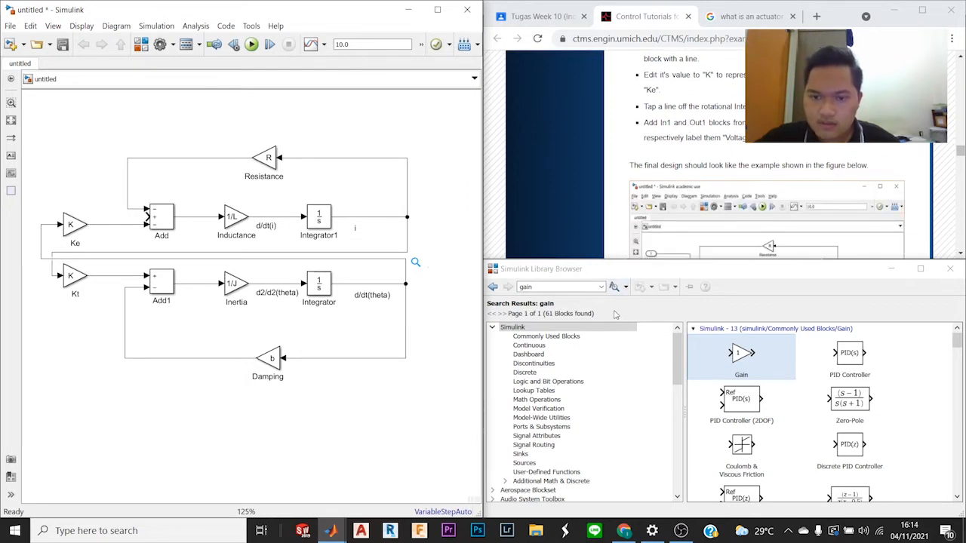
click(588, 285)
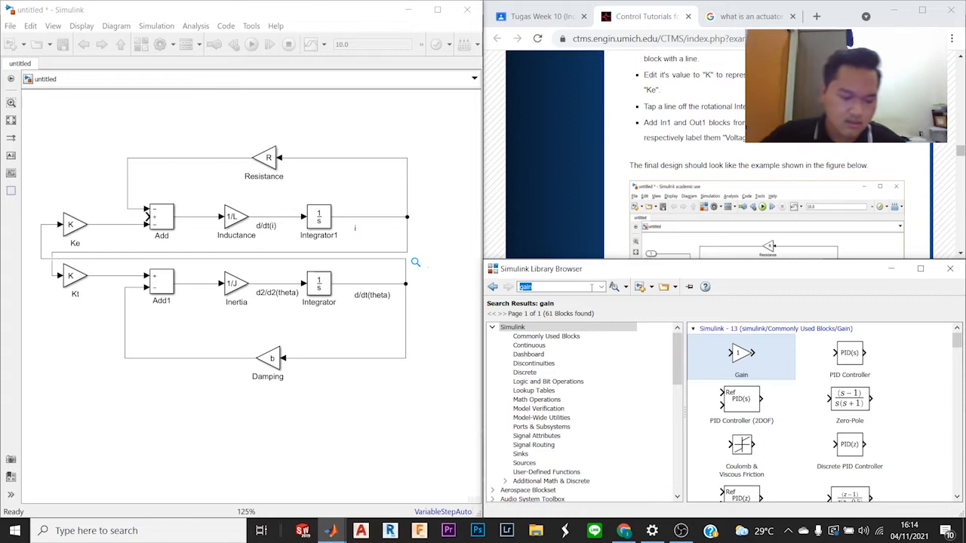
text(in)
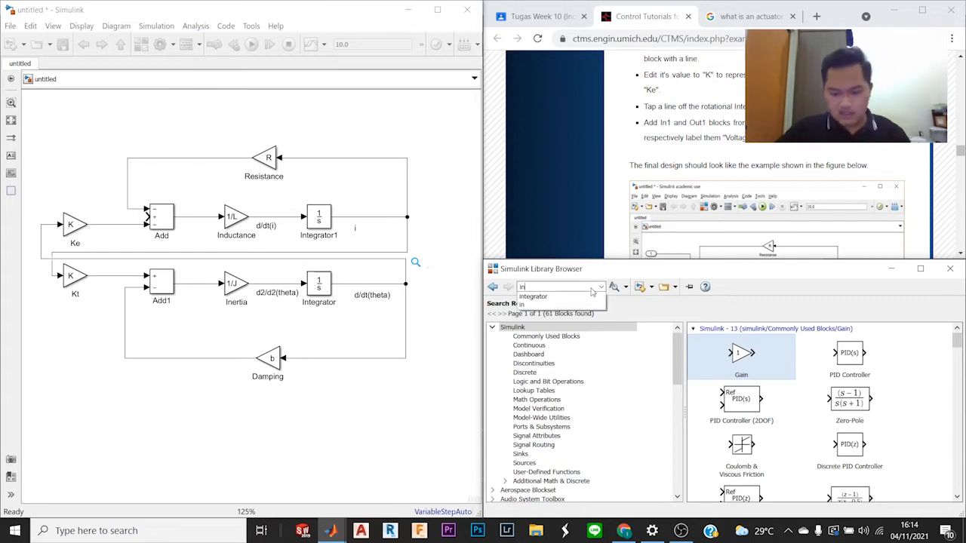
key(Return)
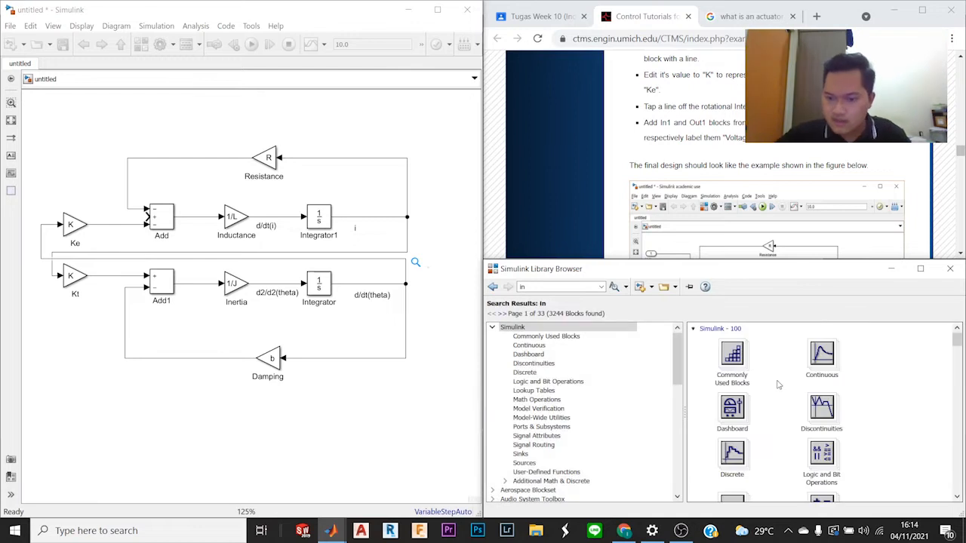
scroll(777, 387, down, 10)
scroll(776, 385, down, 4)
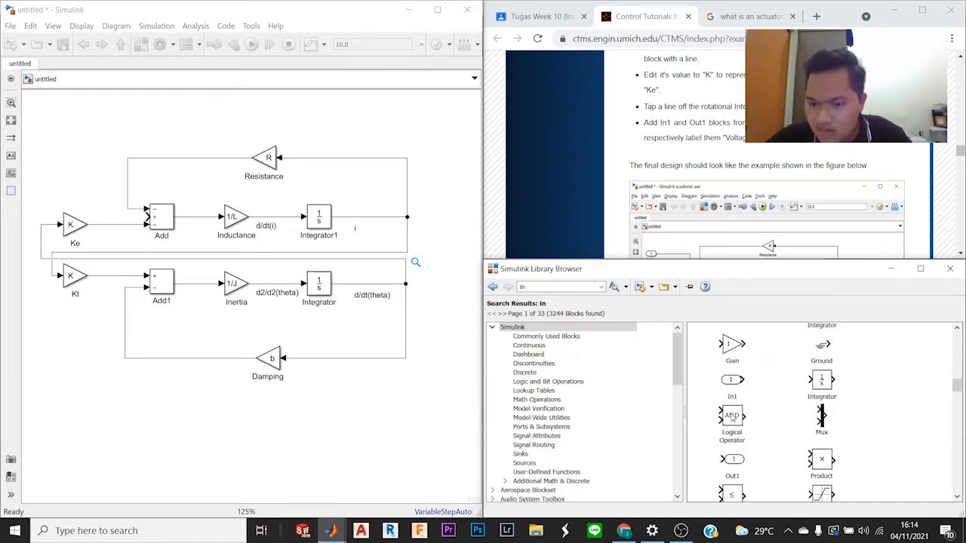
drag(733, 379, 48, 163)
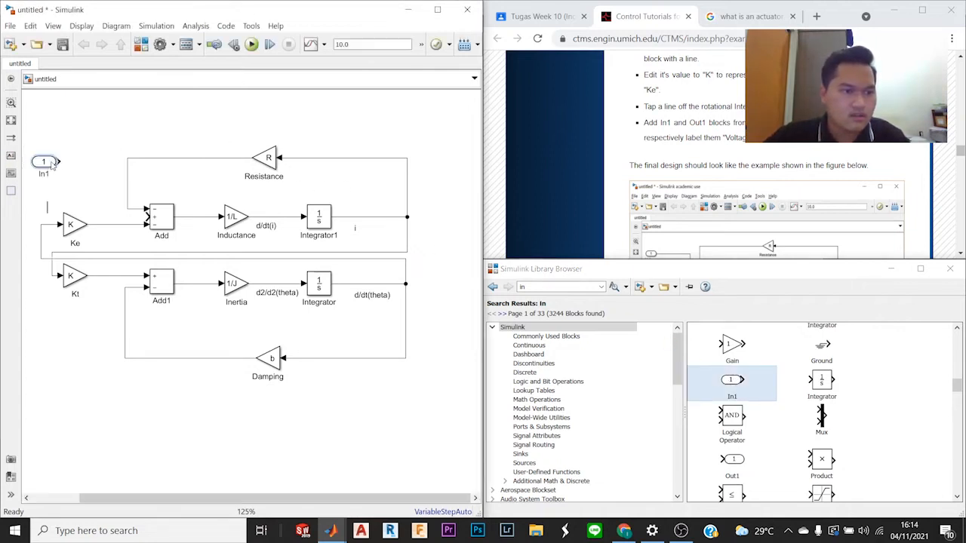
click(734, 462)
drag(734, 462, 432, 386)
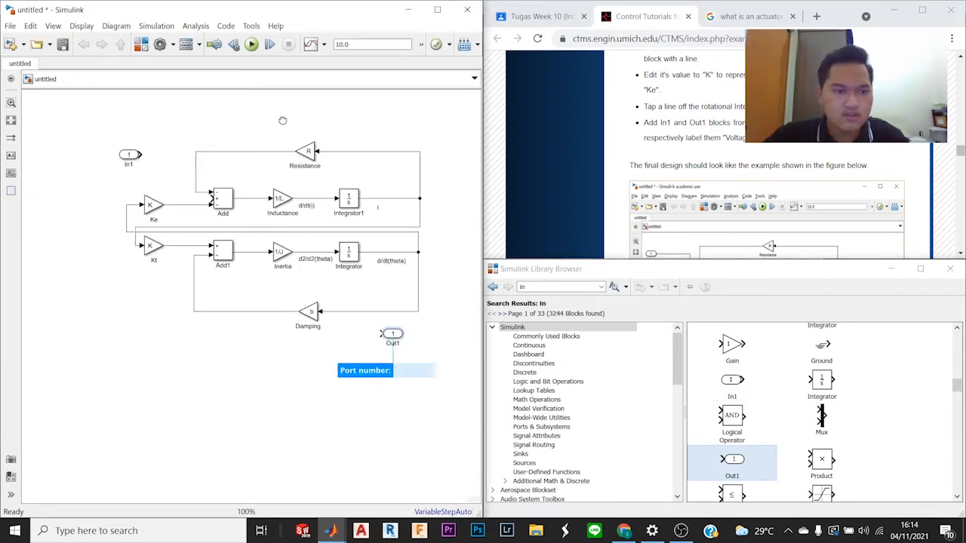
Step: Connect the In1 block to the positive middle input of the current equation Add block, following the tutorial's final design
scroll(919, 231, down, 3)
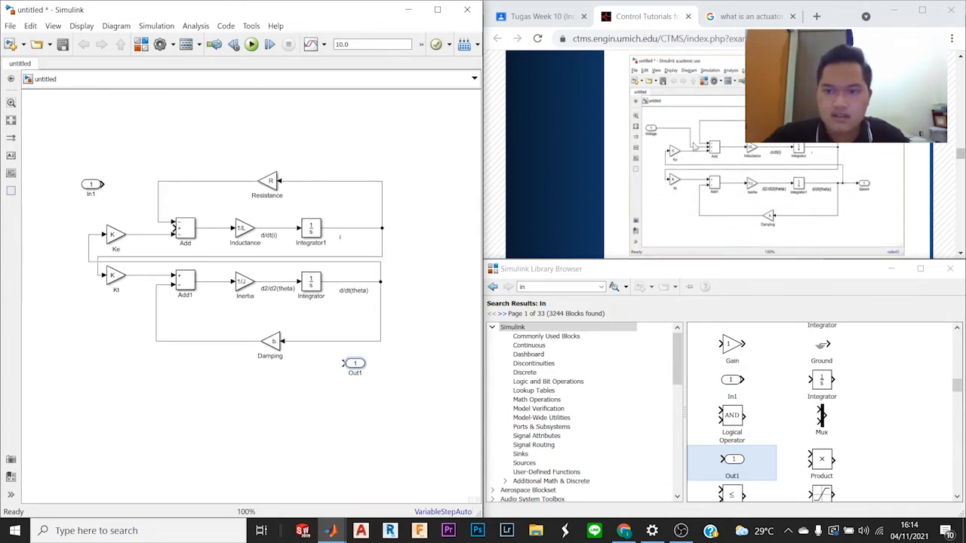
scroll(693, 145, up, 3)
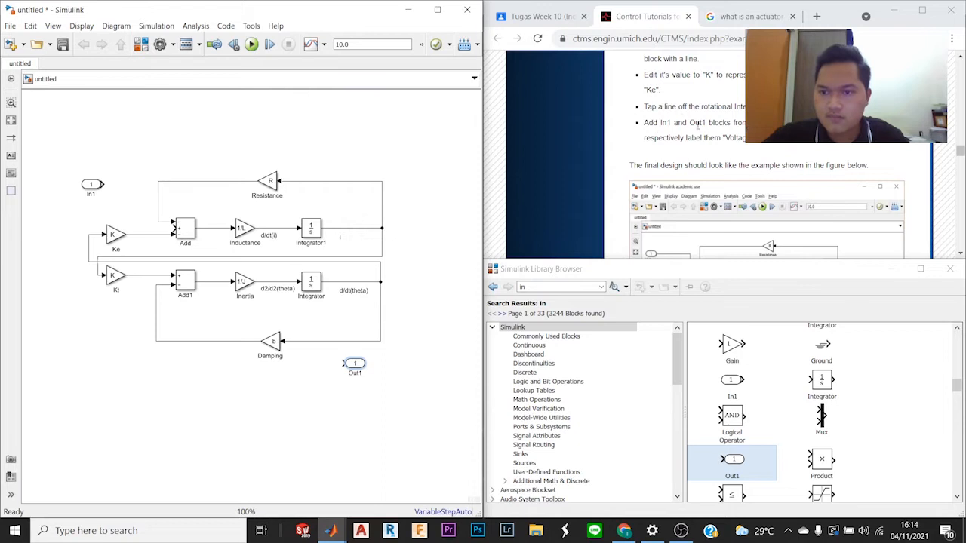
scroll(701, 128, down, 1)
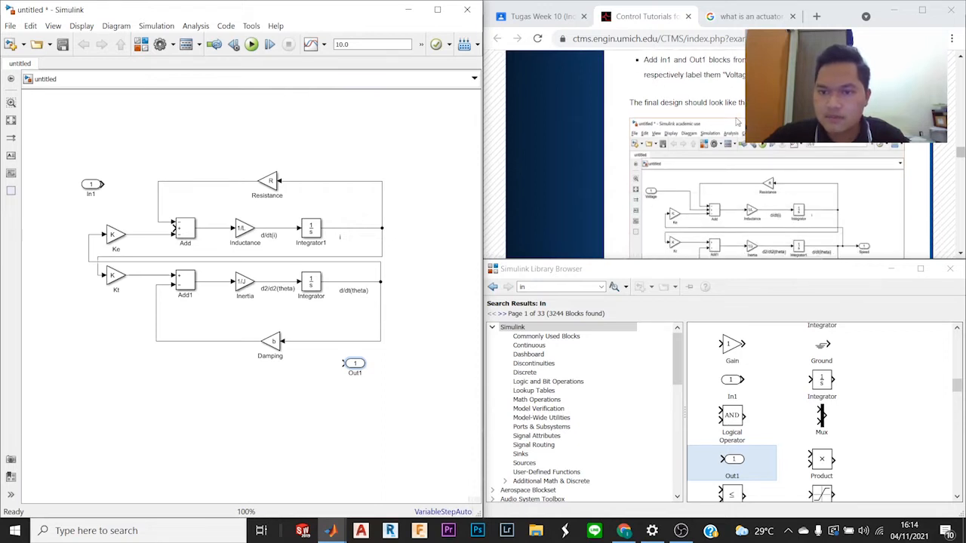
mouse_move(96, 189)
mouse_down()
mouse_move(112, 198)
mouse_move(95, 210)
mouse_move(117, 203)
mouse_move(173, 229)
mouse_up()
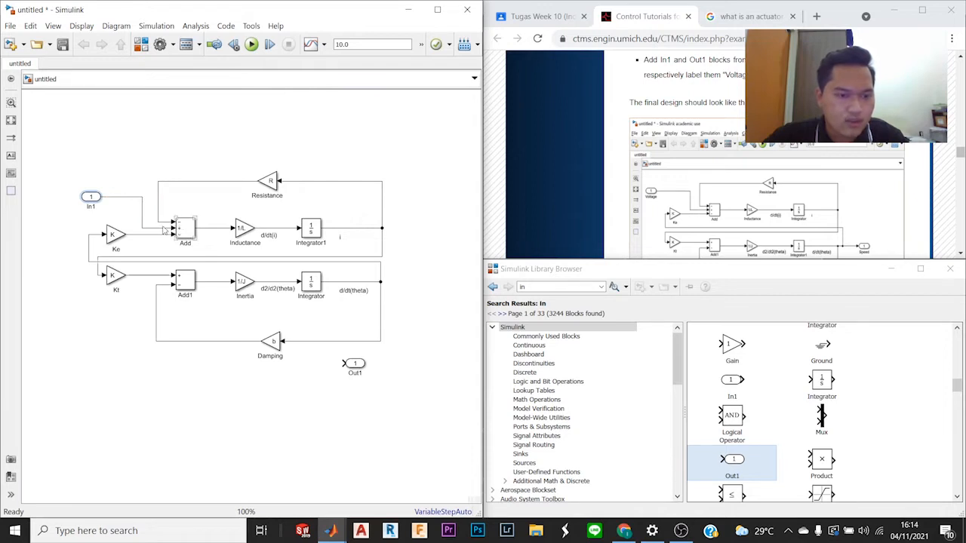
Step: Rename the In1 block "Voltage"
click(91, 205)
double_click(90, 206)
text(V)
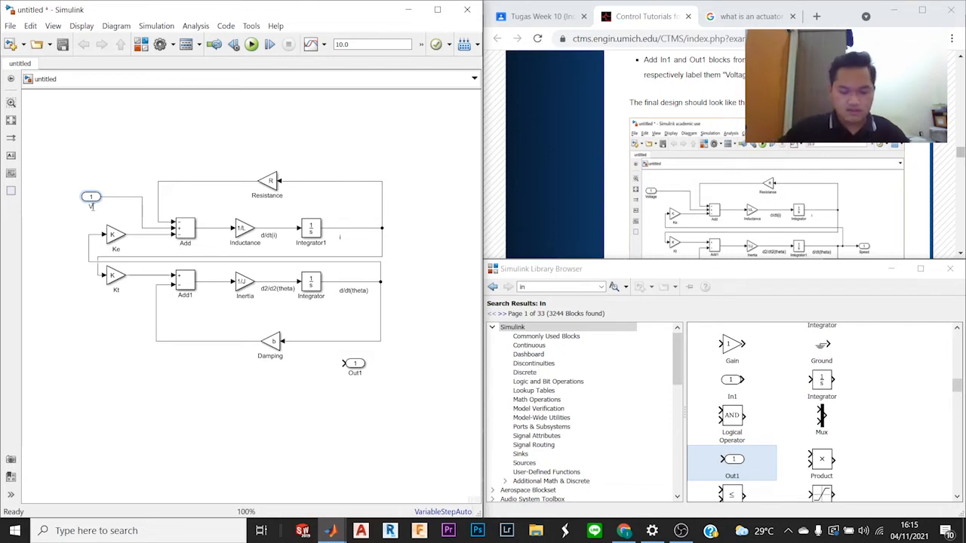
text(oltage)
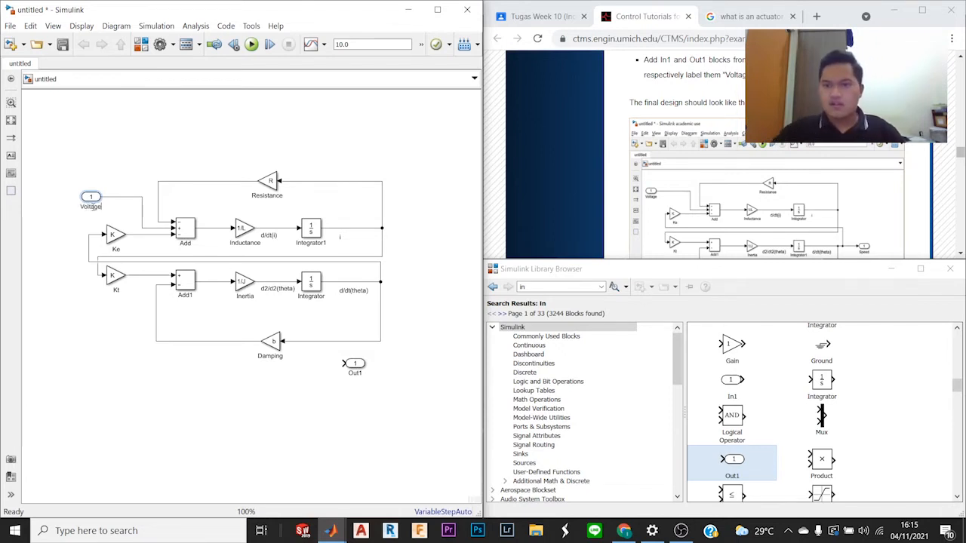
click(146, 149)
Step: Align Out1 with the rotational Integrator's output and connect them, with the Ke branch tapped between the Damping branch and Out1
drag(355, 365, 419, 282)
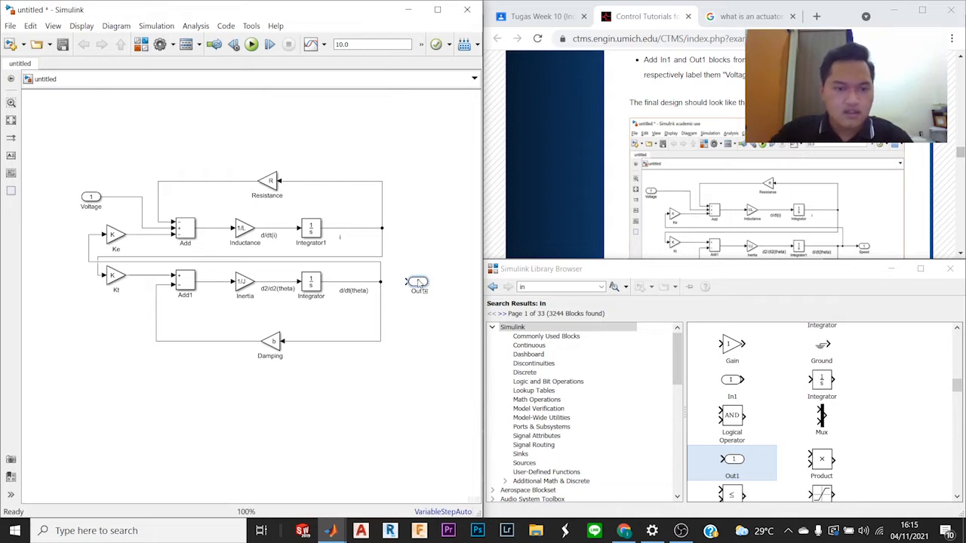
drag(419, 282, 418, 282)
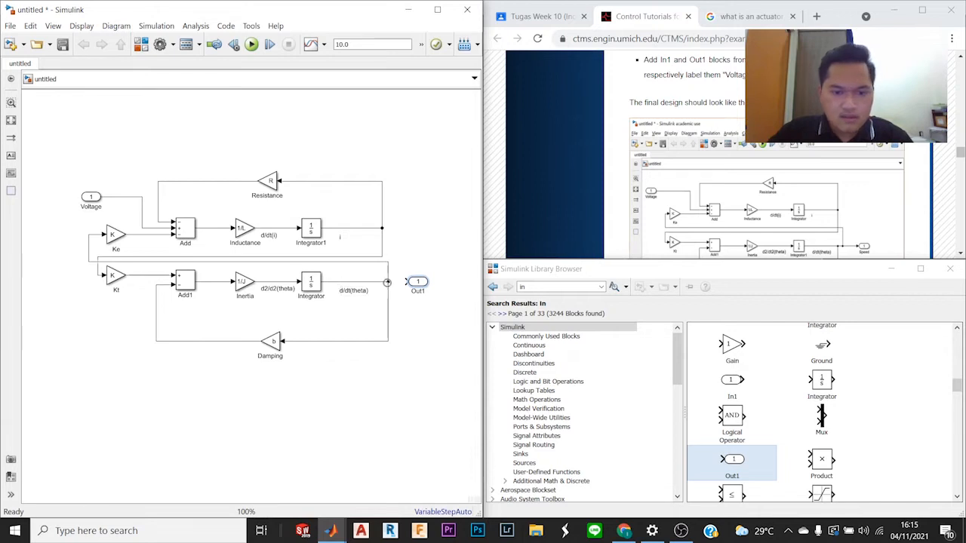
mouse_move(379, 281)
mouse_down()
mouse_move(400, 283)
mouse_move(381, 282)
mouse_move(390, 279)
mouse_up()
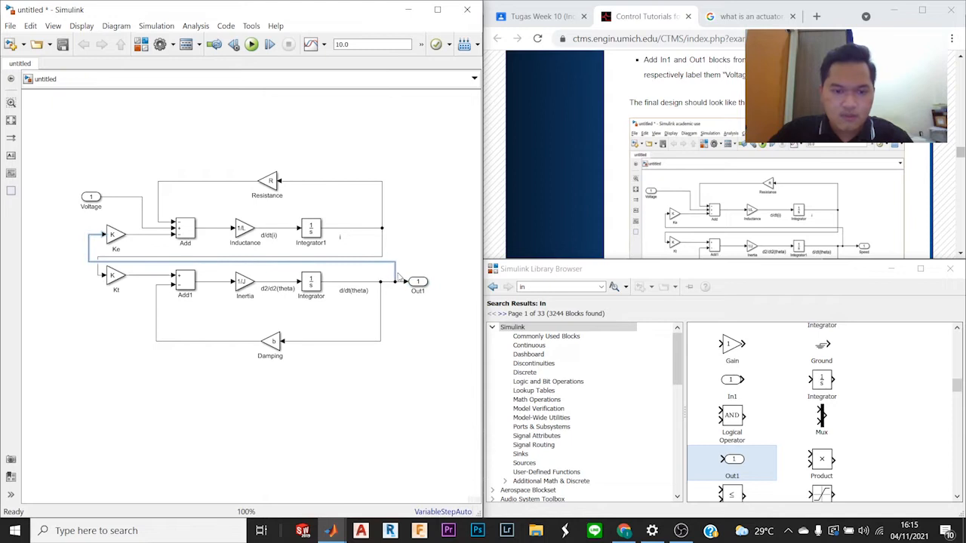
click(410, 243)
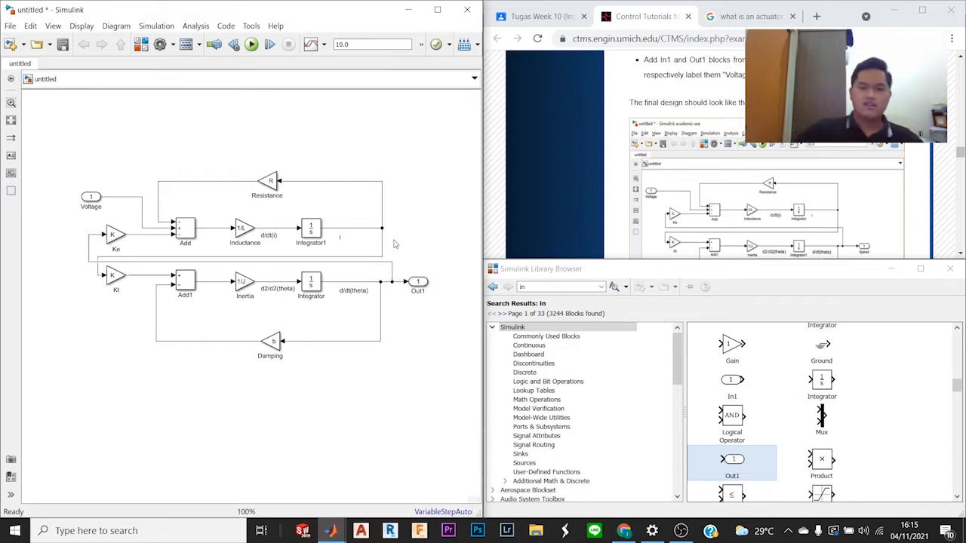
Step: Rename the Out1 block "Speed", matching the tutorial's final design
scroll(769, 154, down, 2)
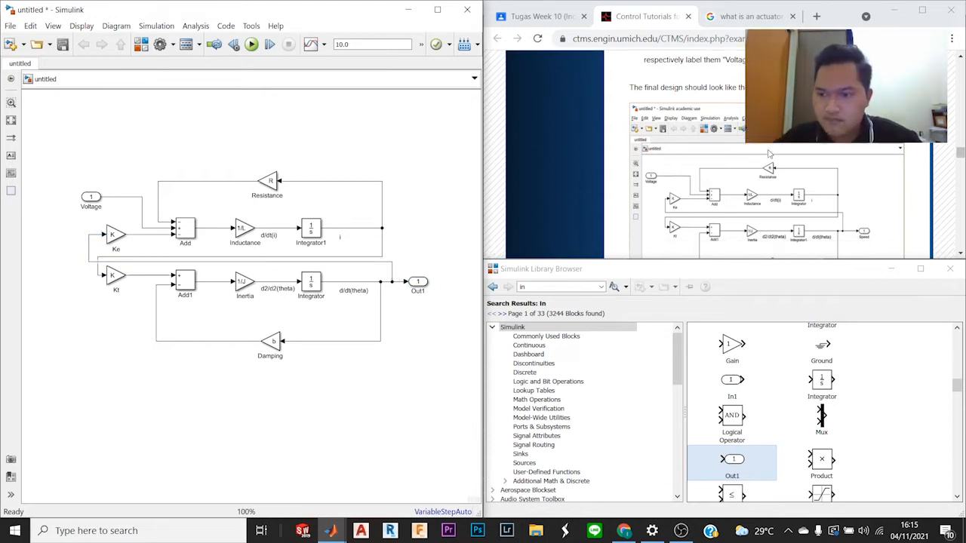
scroll(769, 154, up, 2)
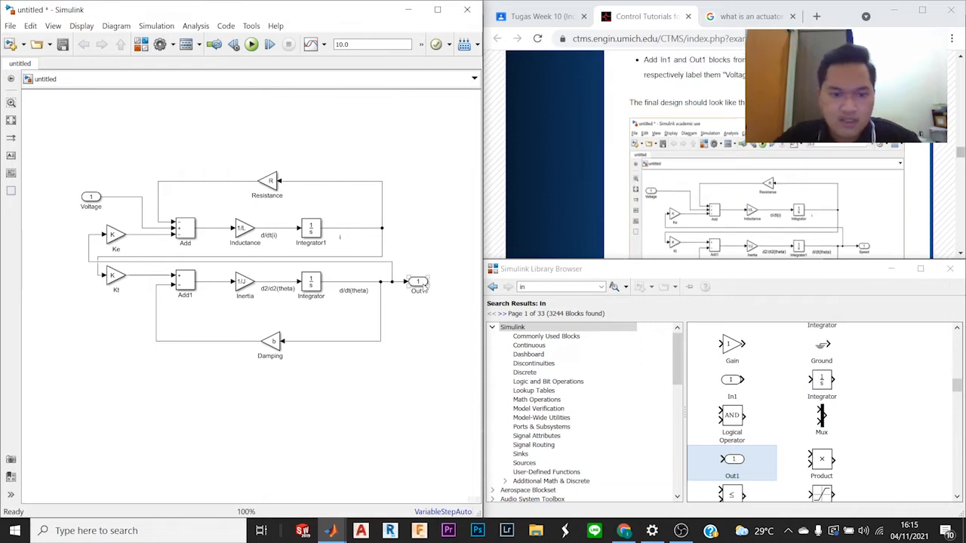
double_click(419, 290)
text(Speed)
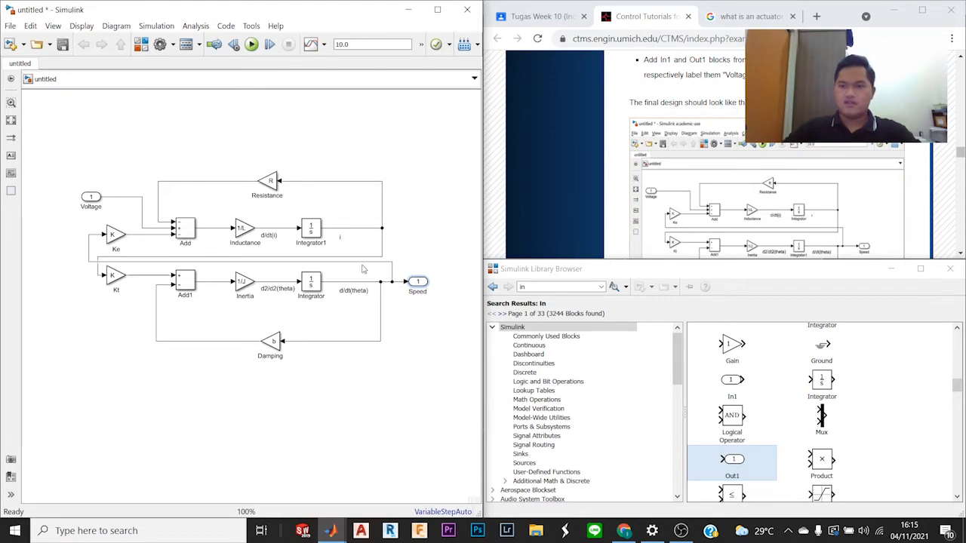
click(420, 191)
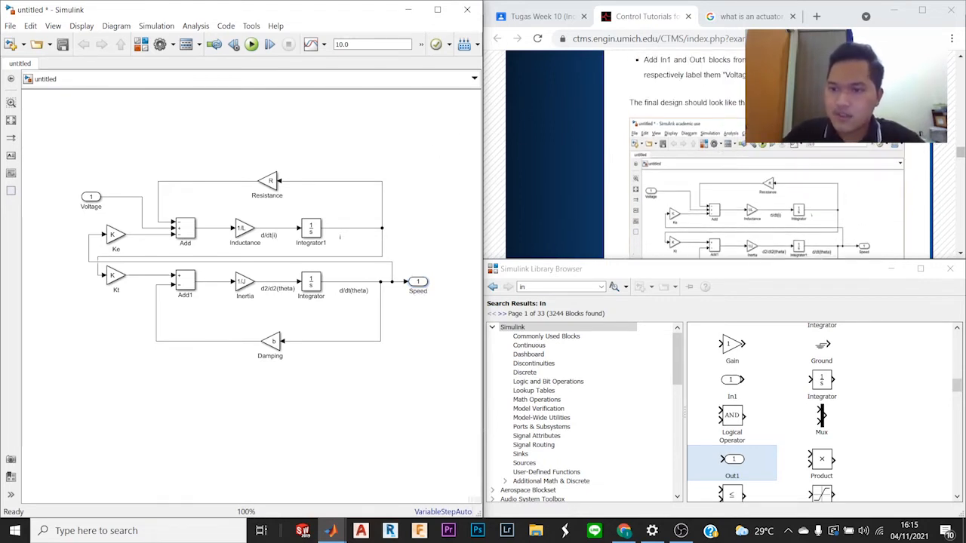
Step: Select all blocks and lines of the motor model and create a subsystem from the selection, as the tutorial instructs
scroll(755, 151, down, 1)
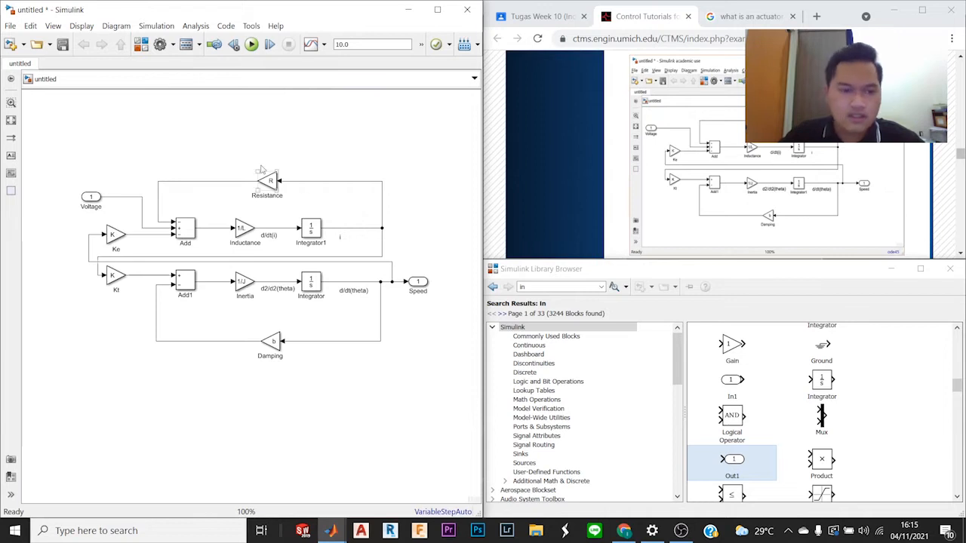
drag(66, 152, 457, 383)
scroll(766, 173, down, 2)
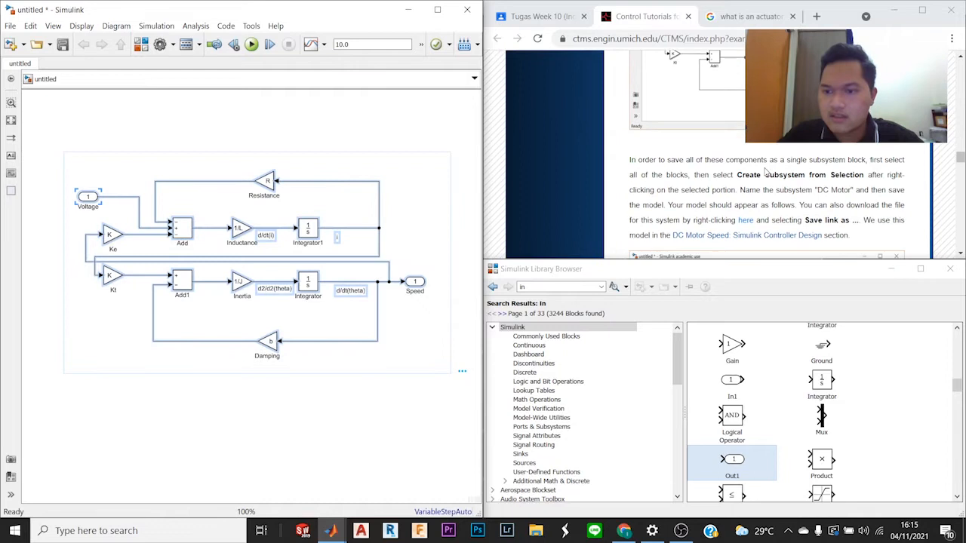
scroll(765, 173, down, 1)
click(185, 138)
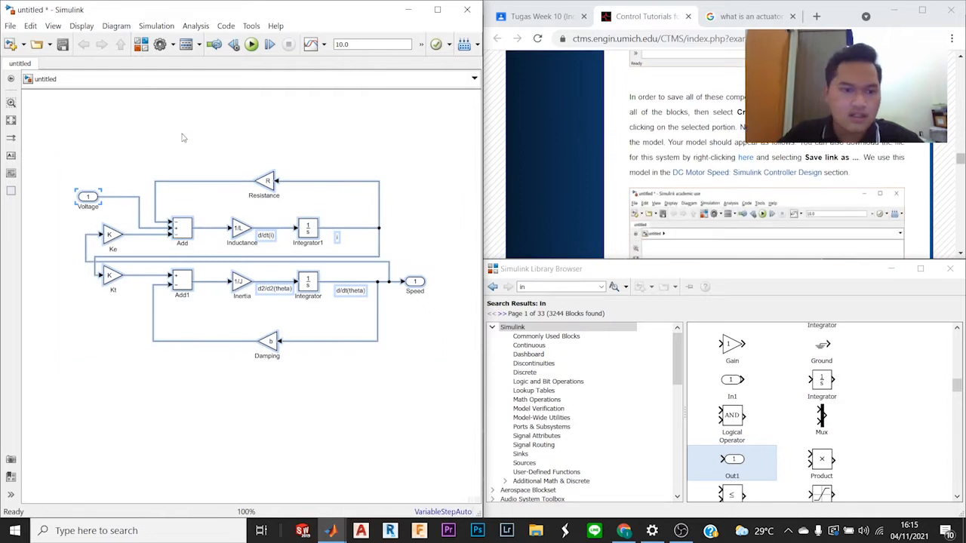
drag(53, 148, 295, 142)
drag(66, 162, 432, 378)
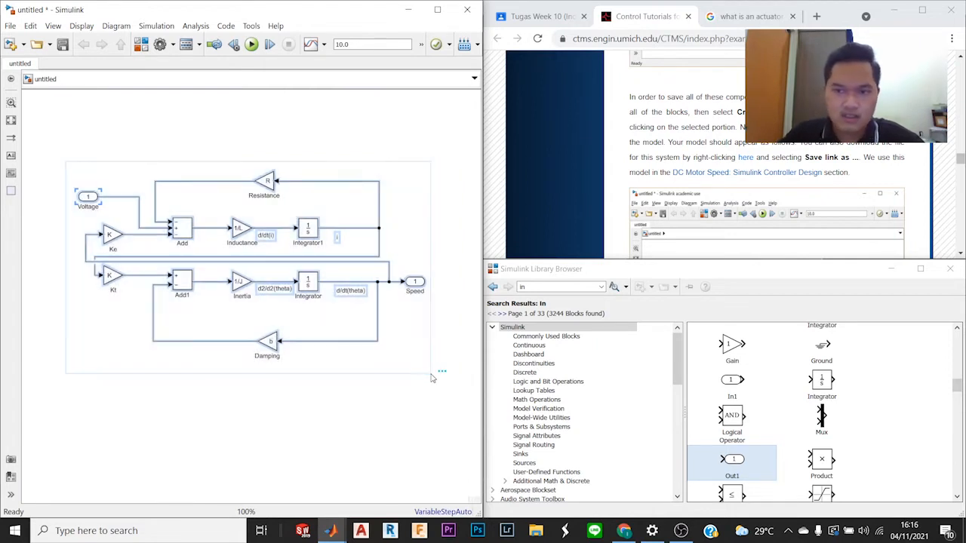
right_click(315, 231)
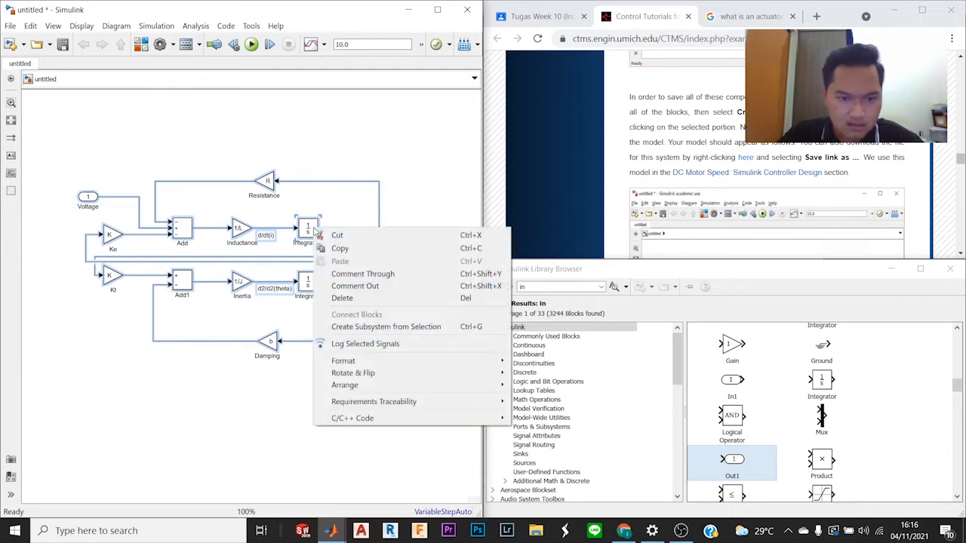
click(388, 327)
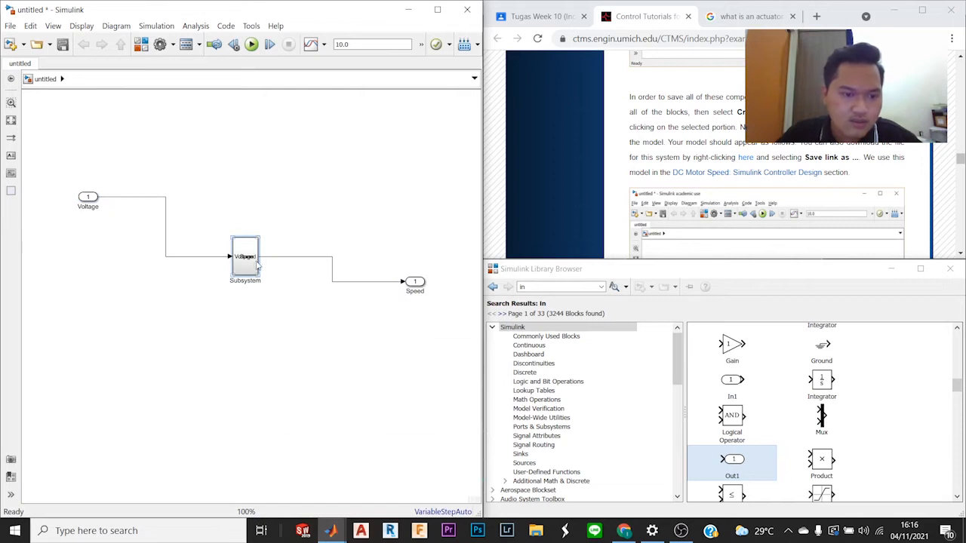
Step: Widen the subsystem block so its port labels are legible and move the Voltage and Speed ports in line on either side of it
drag(259, 275, 296, 274)
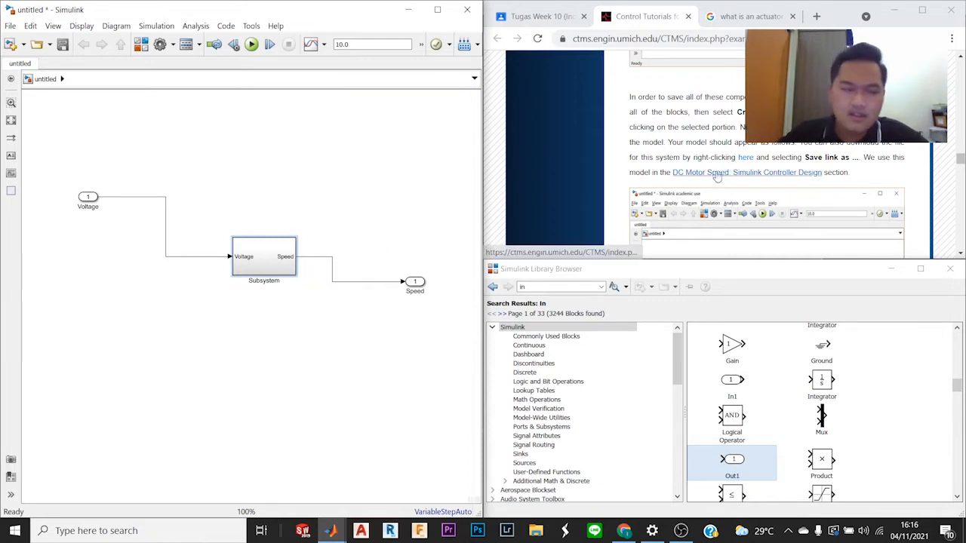
drag(95, 202, 195, 264)
drag(421, 287, 343, 258)
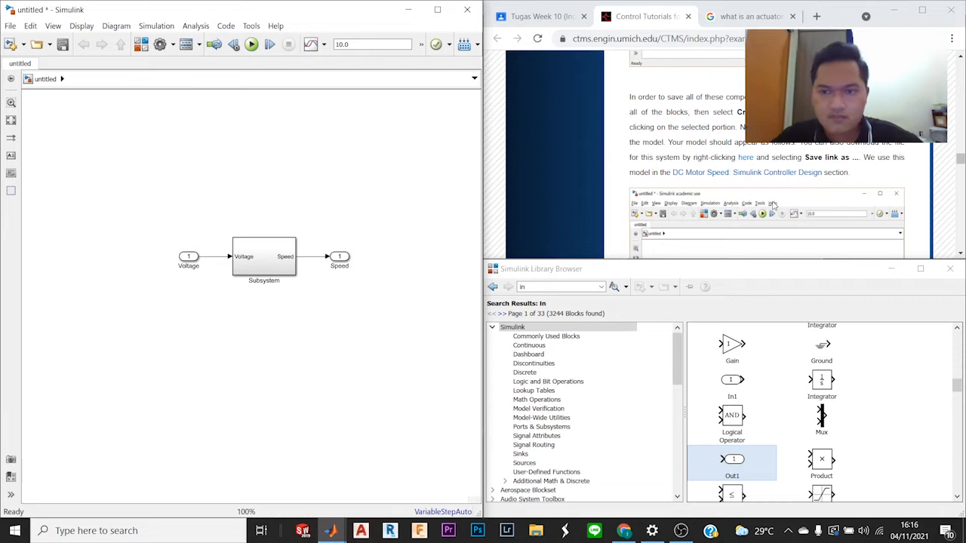
Step: Rename the subsystem block "DC Motor", matching the label in the tutorial's figure
scroll(773, 204, up, 3)
scroll(773, 189, down, 5)
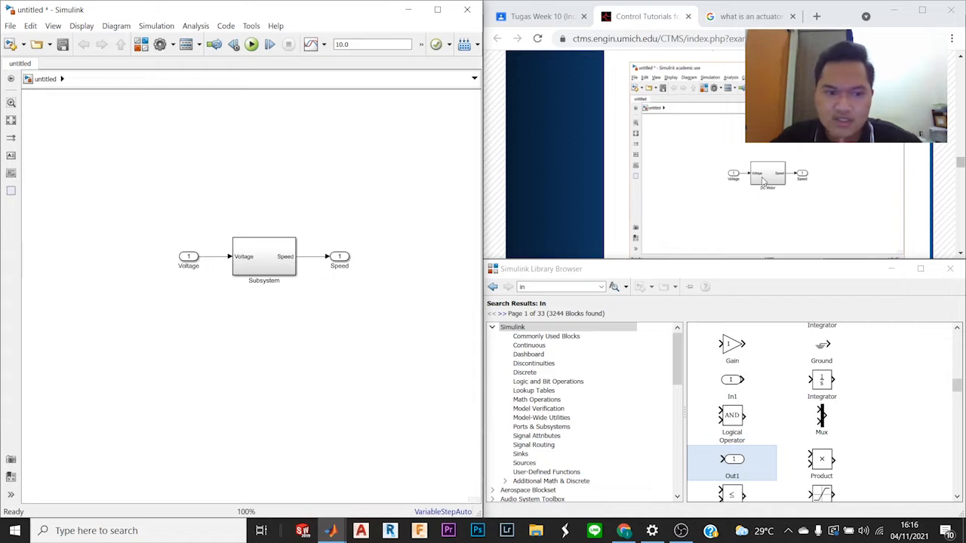
scroll(763, 183, up, 3)
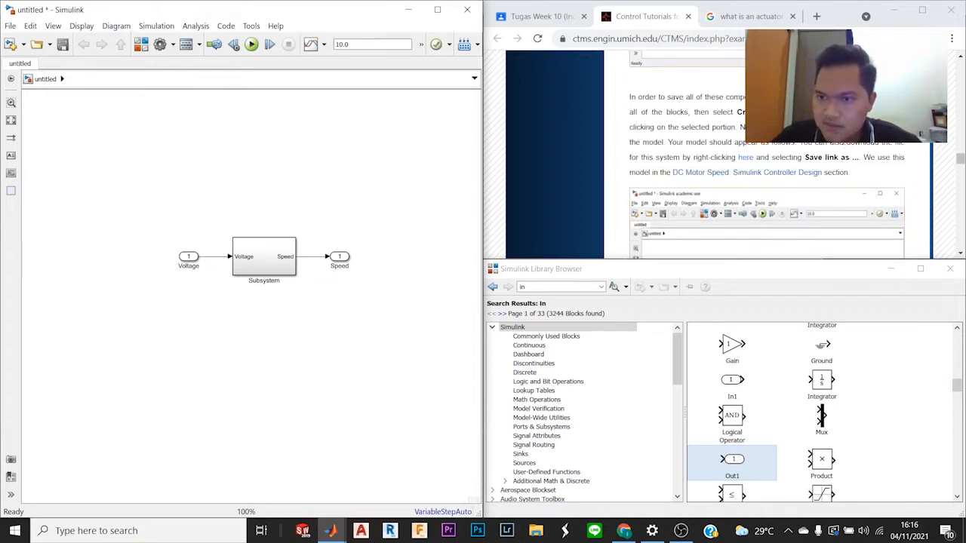
double_click(264, 281)
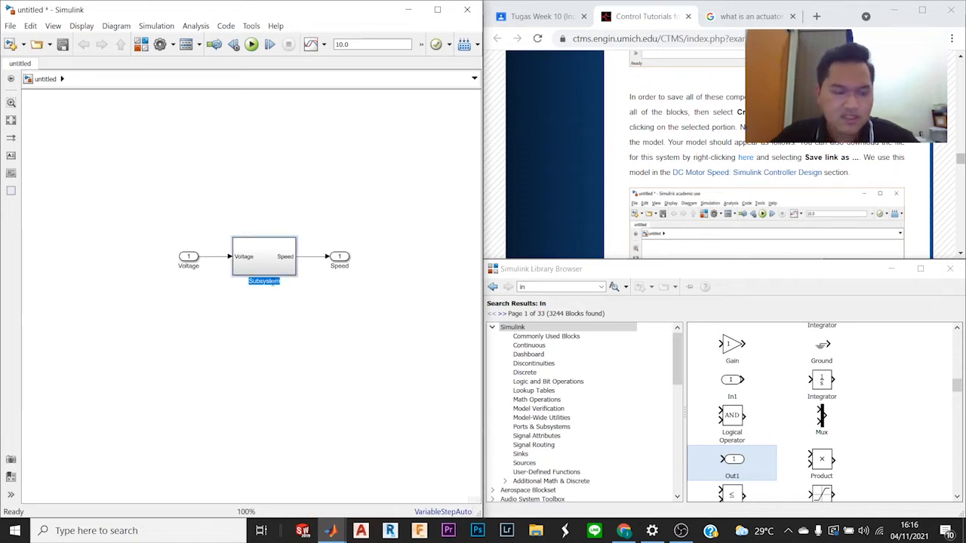
text(DC Motor)
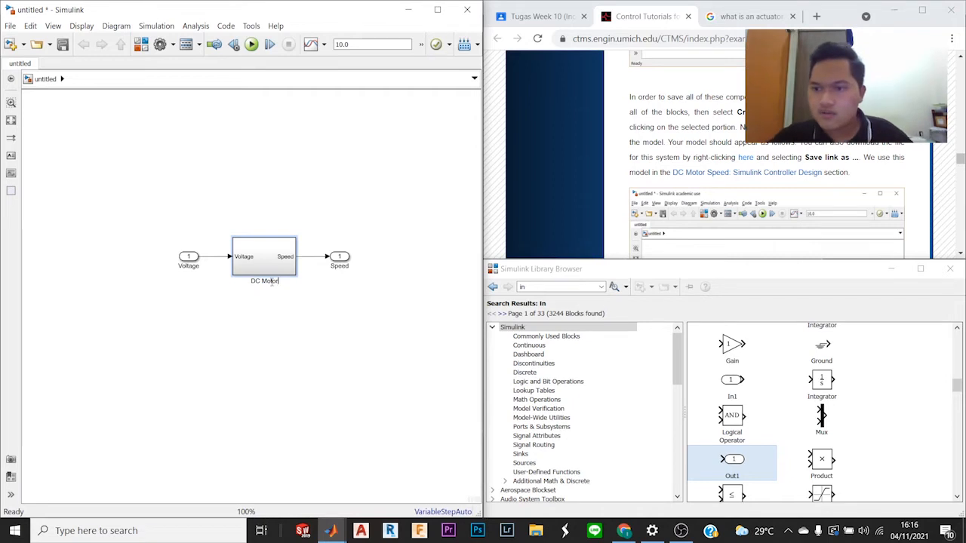
click(372, 312)
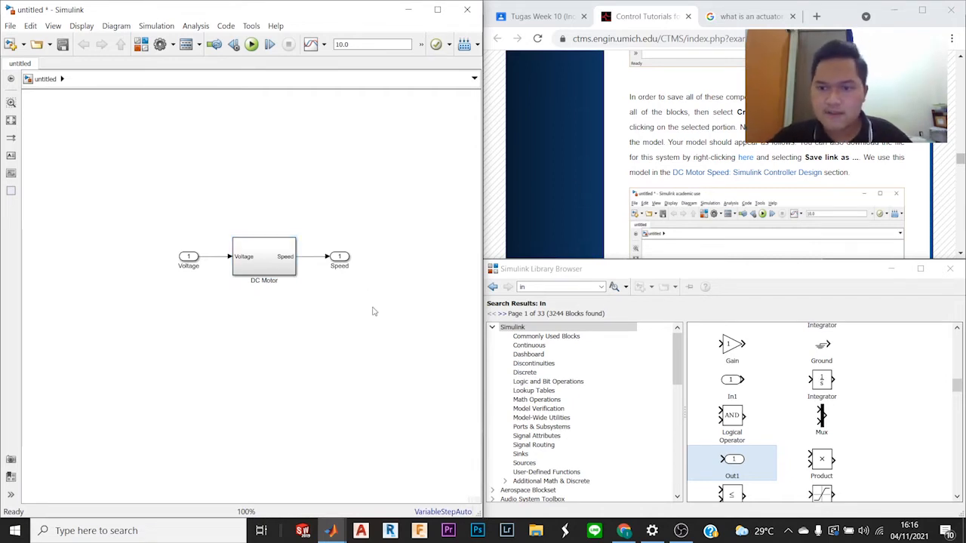
Step: Save the model under the file name tugas1presentasi.slx
scroll(615, 200, down, 1)
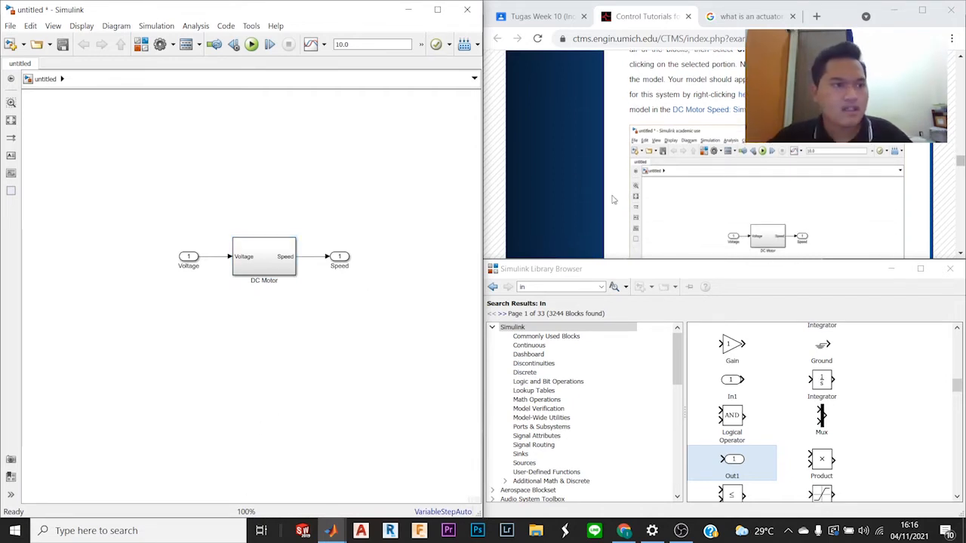
click(63, 44)
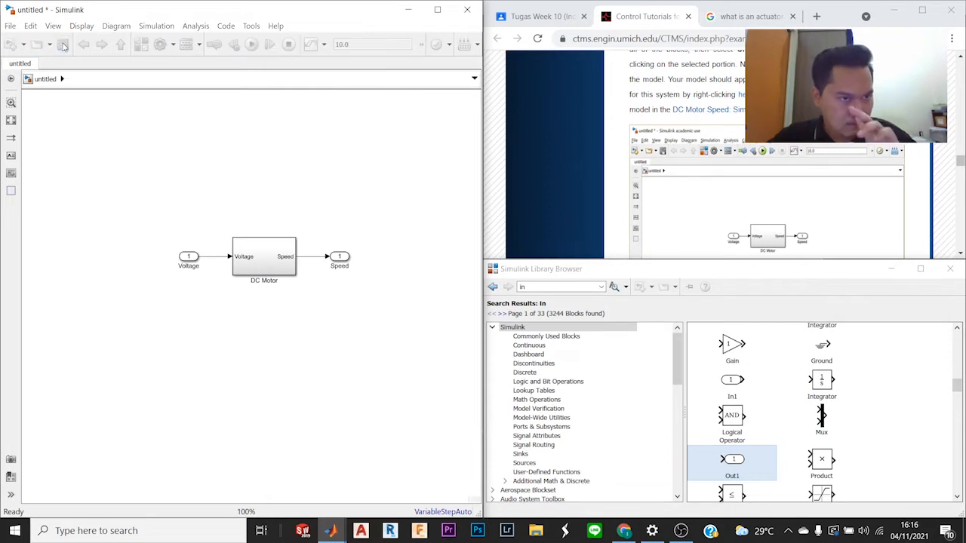
click(114, 255)
drag(112, 254, 87, 254)
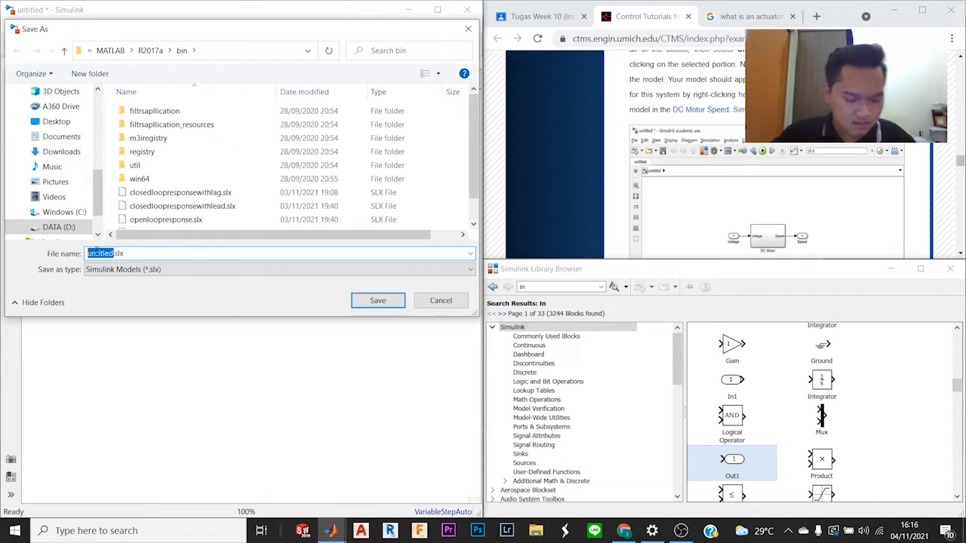
text(tugas)
text(1pres)
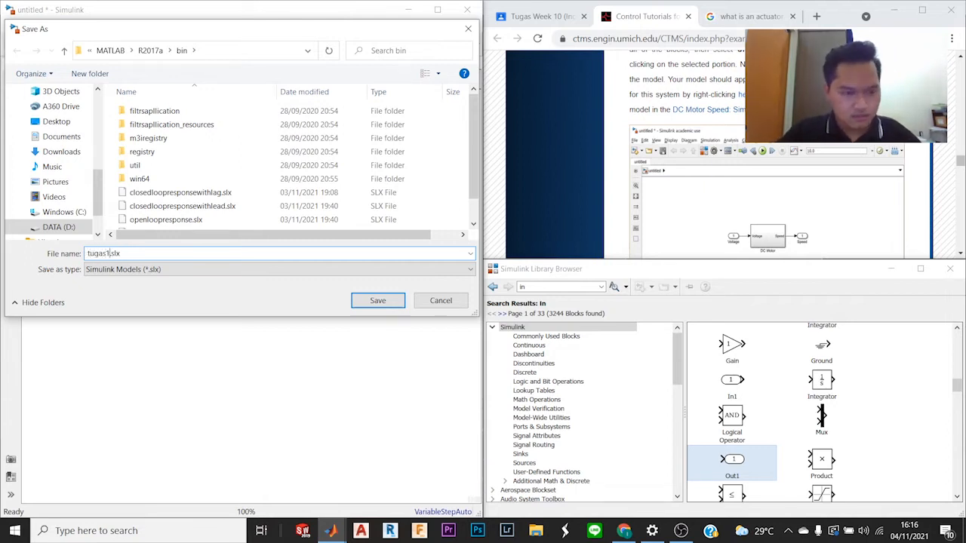
text(entasi)
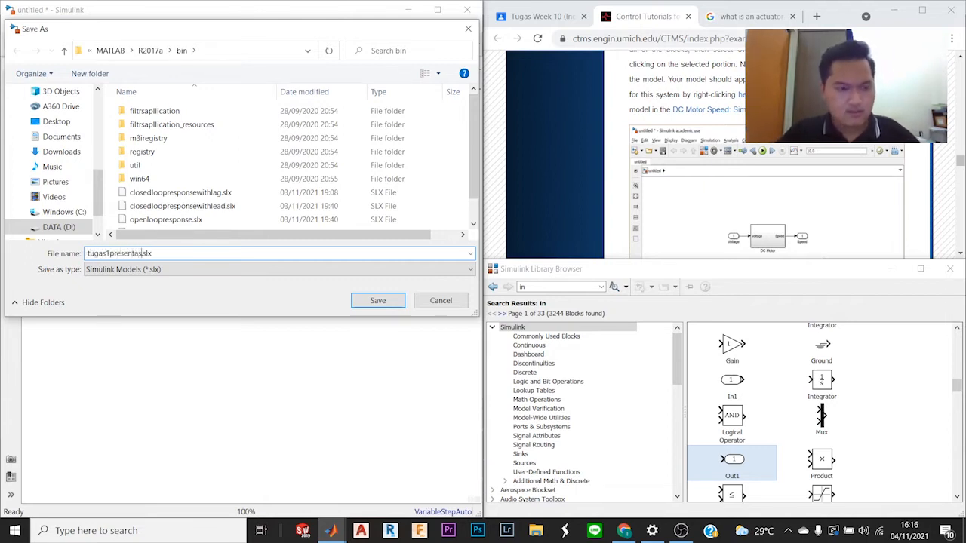
key(Return)
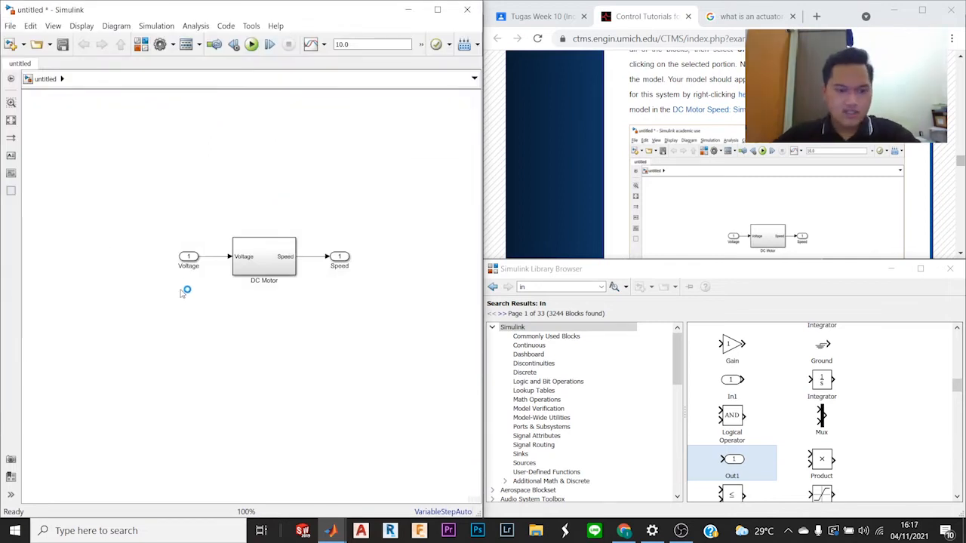
mouse_move(332, 530)
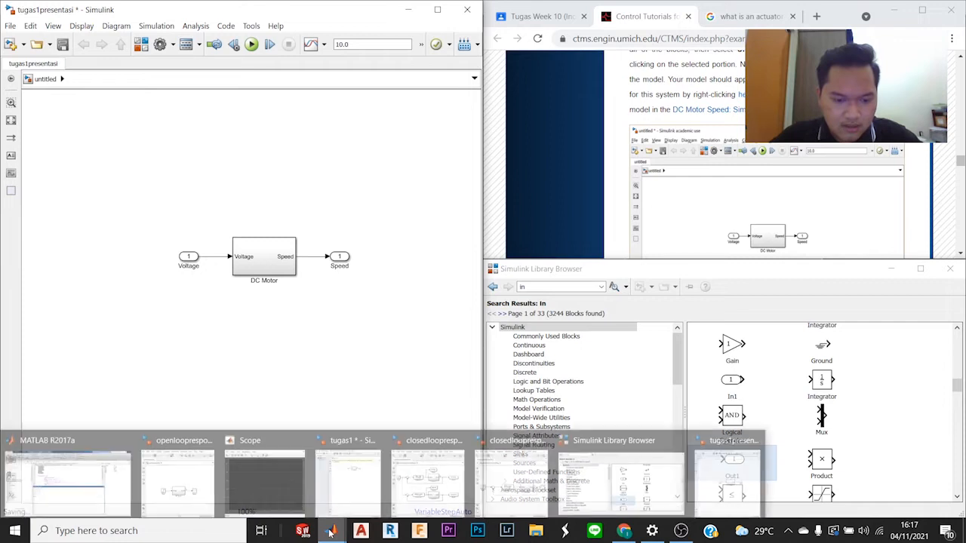
mouse_move(338, 500)
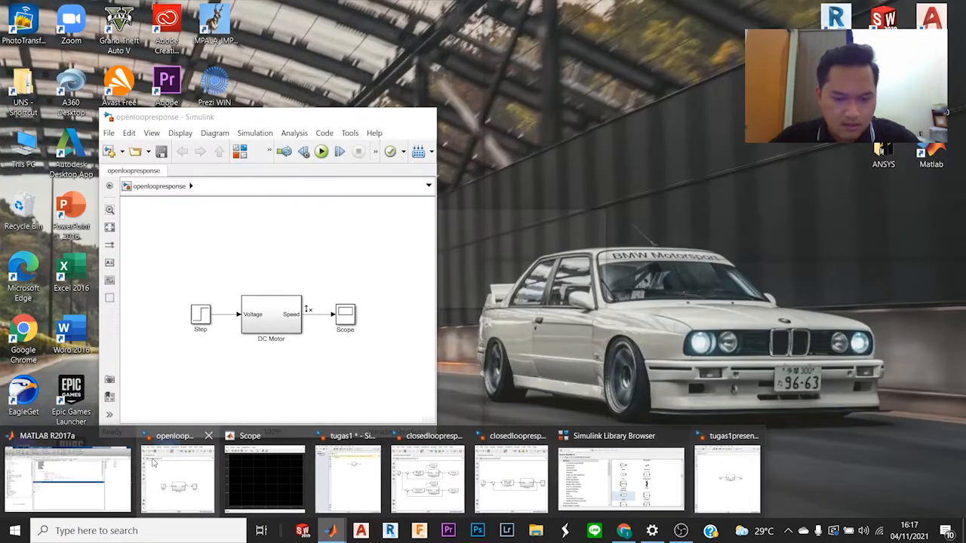
mouse_move(759, 483)
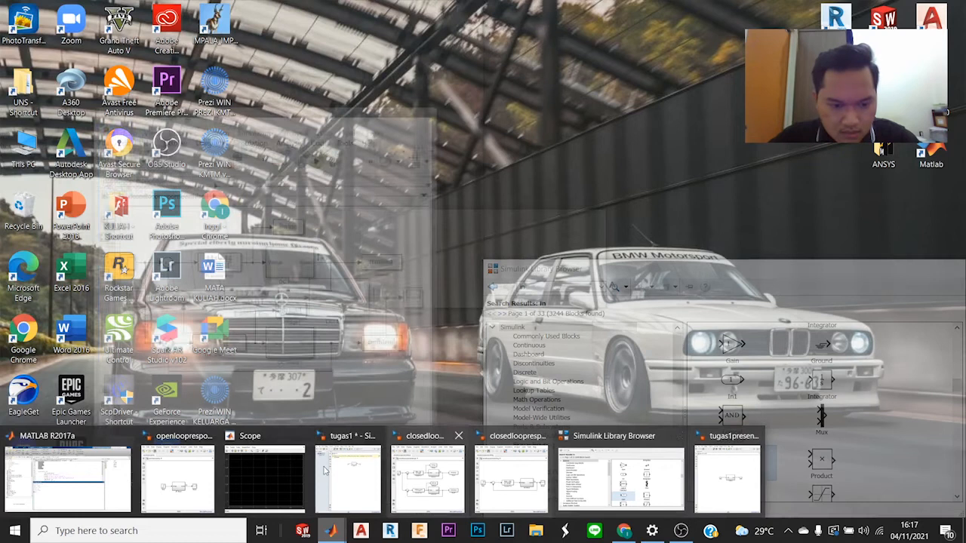
mouse_move(332, 469)
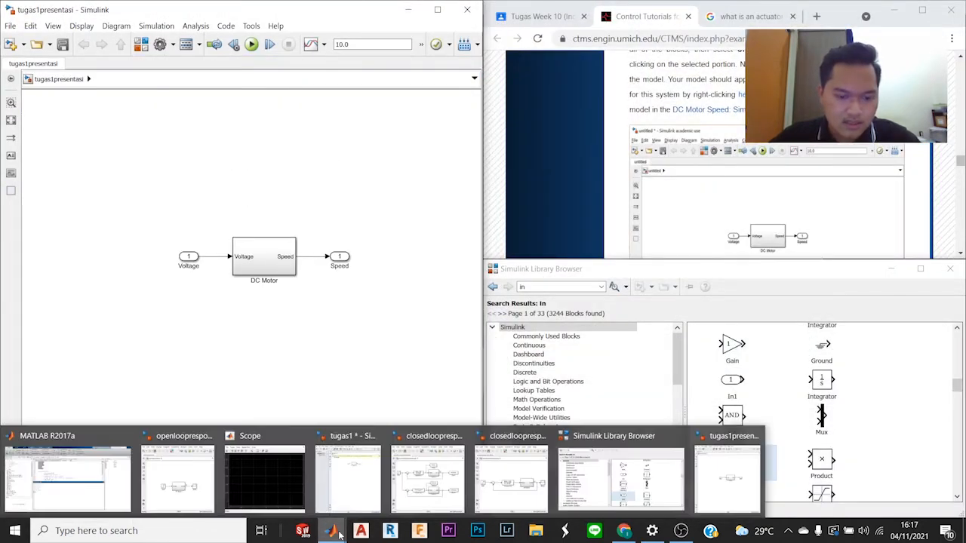
mouse_move(376, 492)
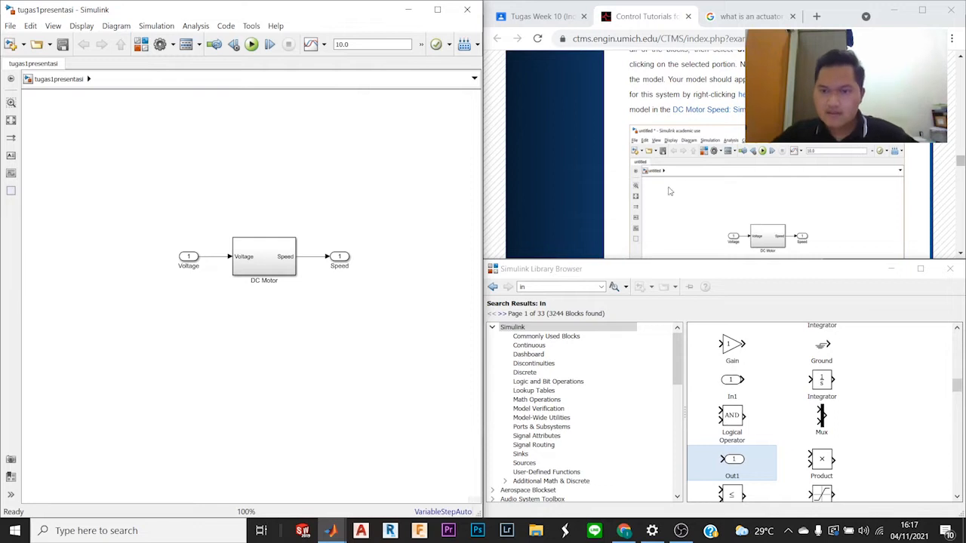
Step: Look through the rest of the tutorial page, from the Simscape model-building section to its end
scroll(670, 191, down, 3)
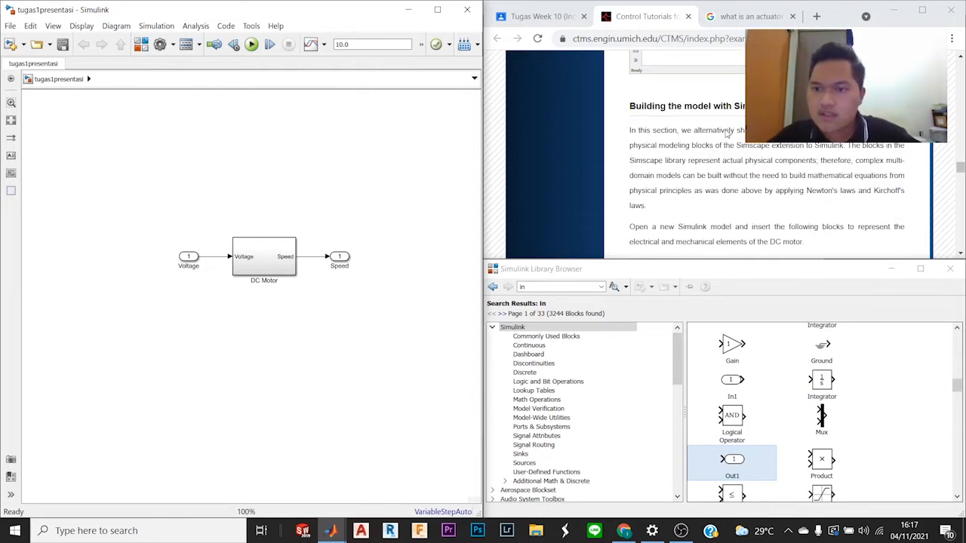
scroll(692, 130, down, 3)
scroll(692, 128, up, 3)
scroll(719, 119, down, 1)
scroll(709, 151, down, 10)
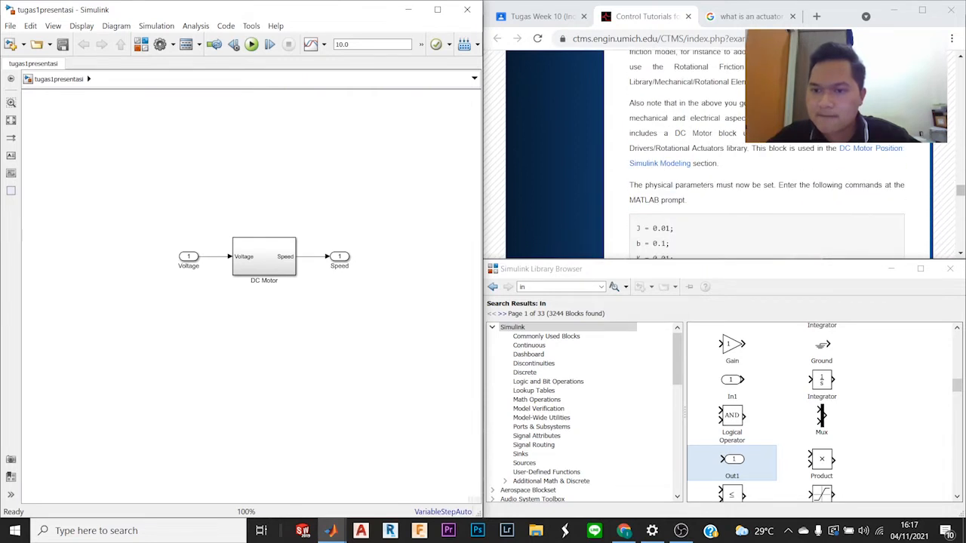
scroll(755, 151, down, 4)
scroll(754, 151, up, 4)
scroll(755, 151, down, 5)
scroll(755, 151, down, 12)
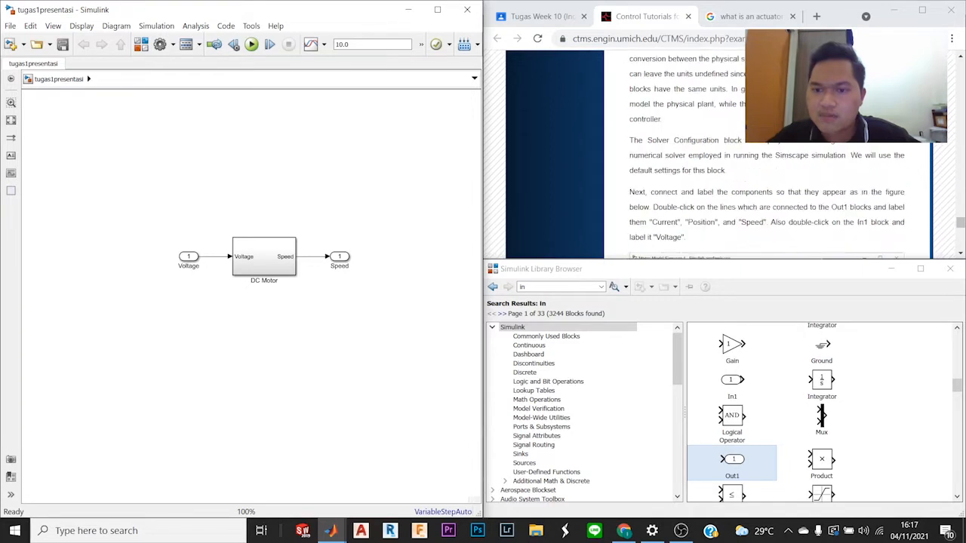
scroll(717, 151, down, 8)
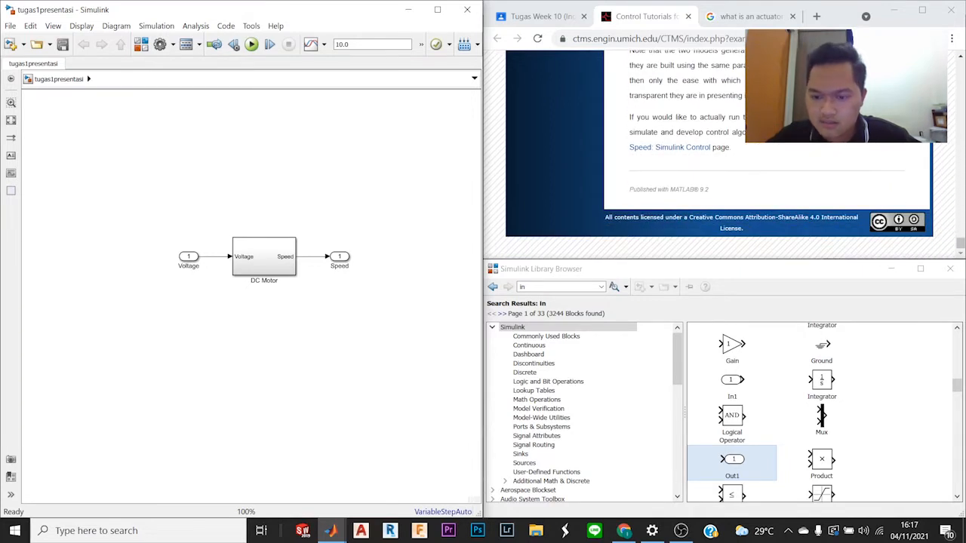
mouse_move(685, 533)
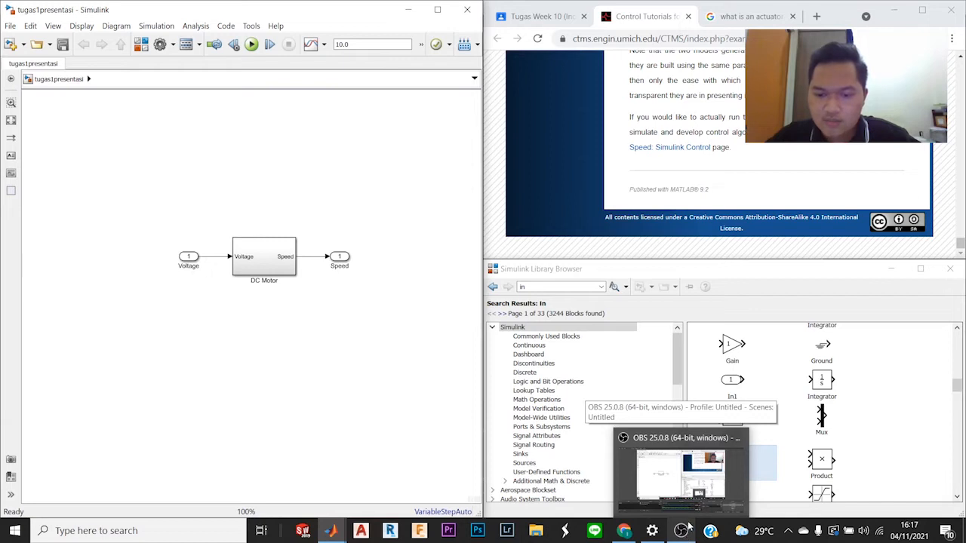
click(689, 527)
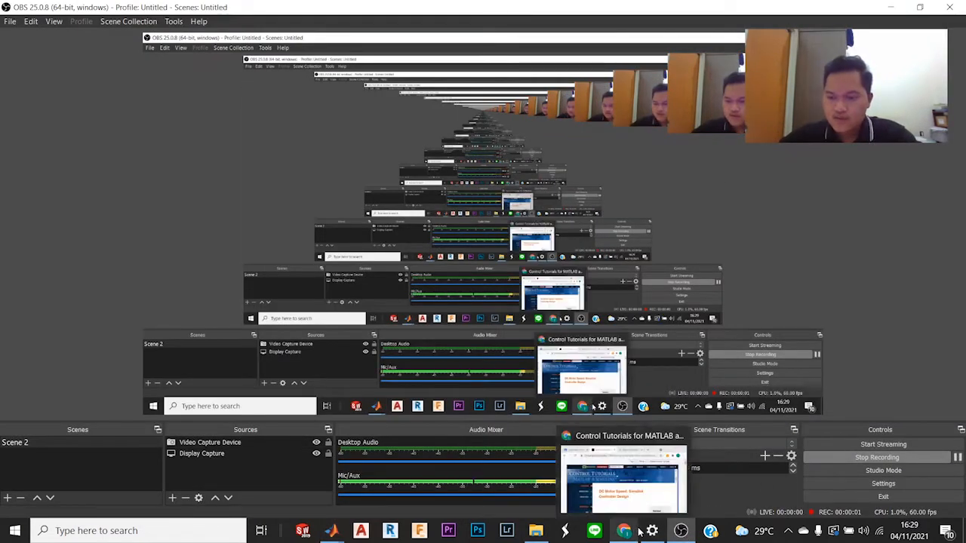
Step: Bring the Control Tutorials page, the tugas1presentasi model and the Simulink Library Browser back to the front
mouse_move(641, 533)
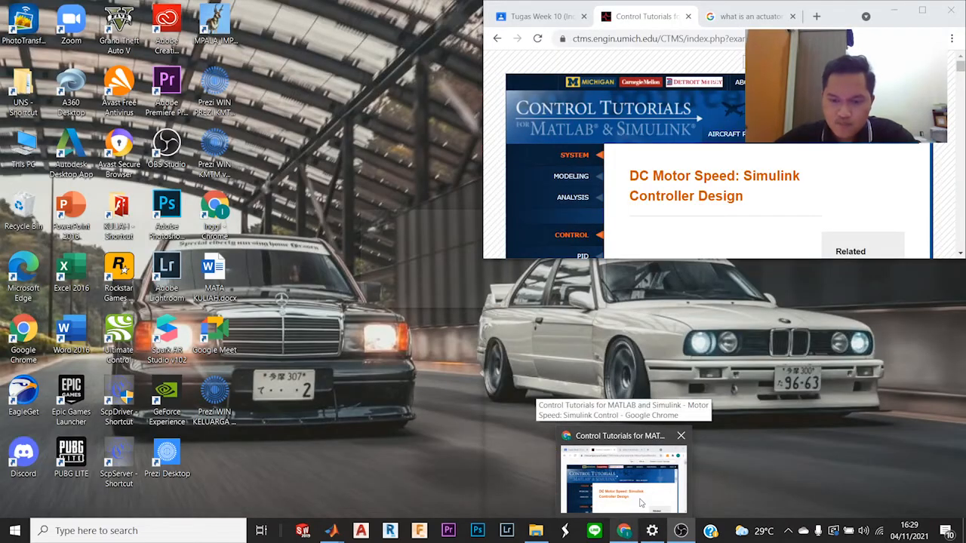
click(639, 499)
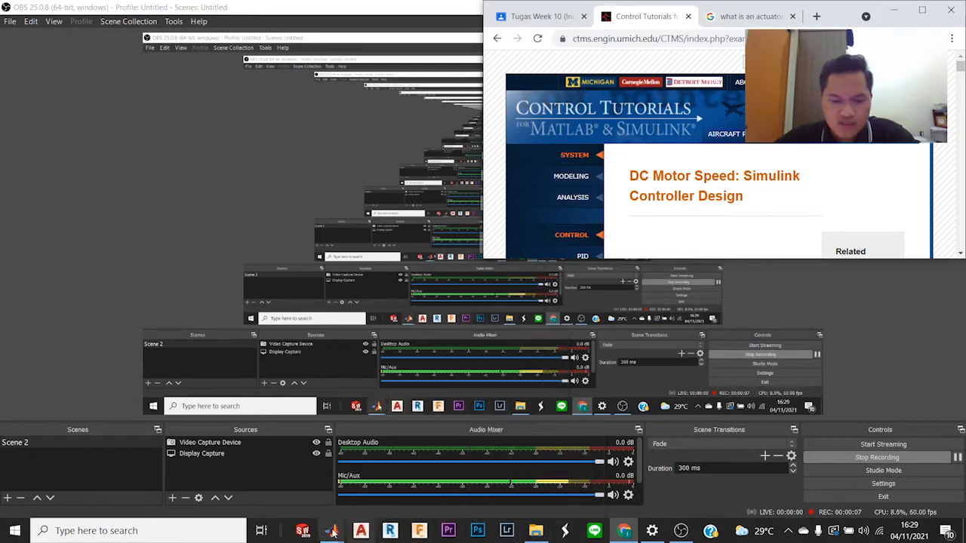
mouse_move(332, 532)
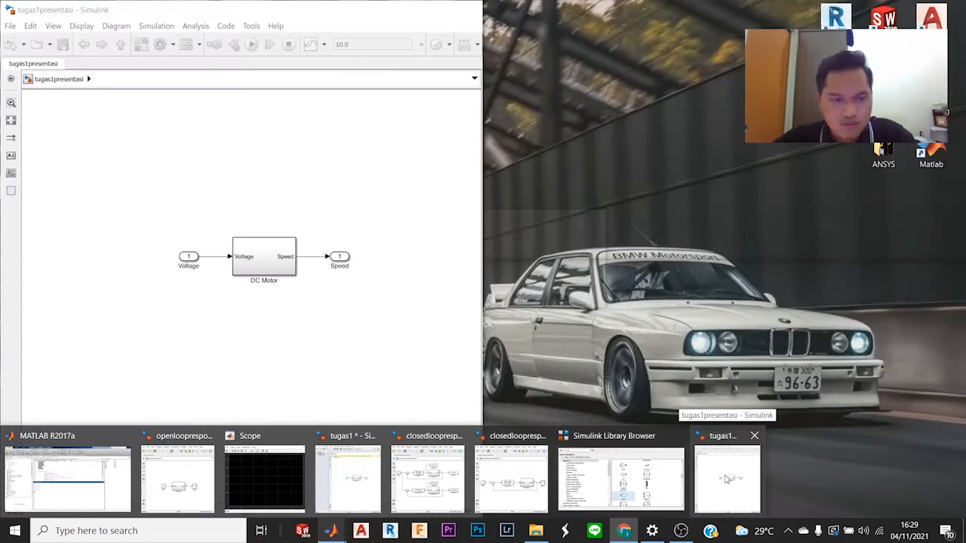
click(726, 480)
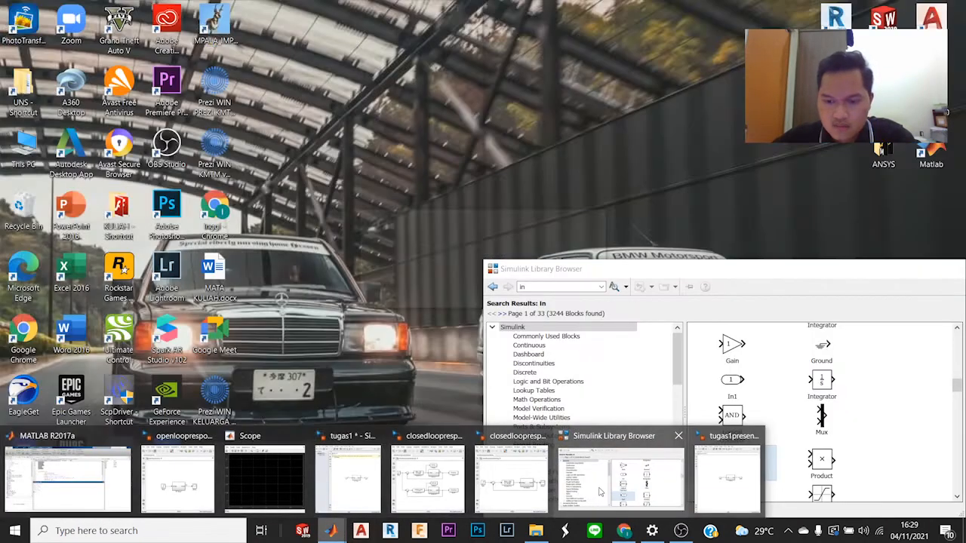
click(600, 492)
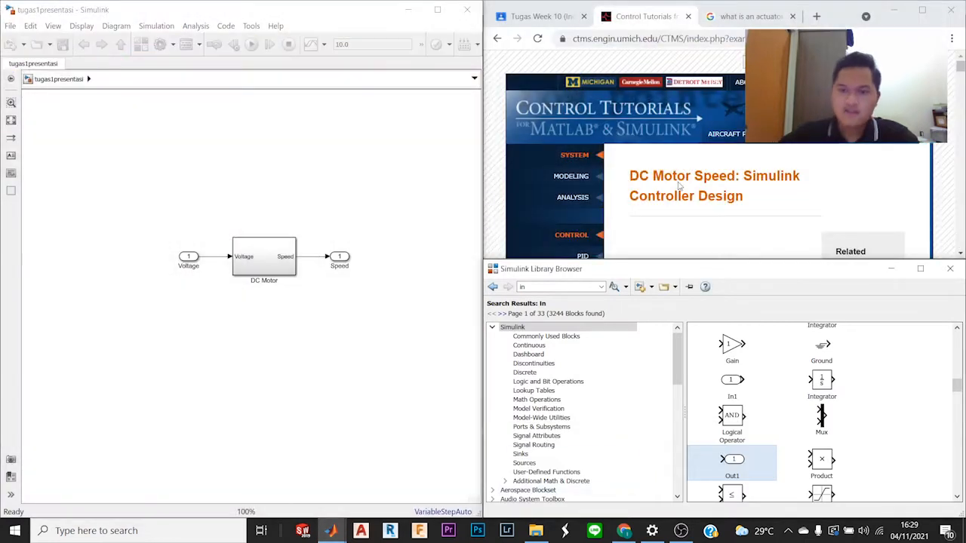
Step: Review the Simulink Controller Design page's contents and its section on extracting a linear model, including the base model figure
scroll(692, 181, down, 1)
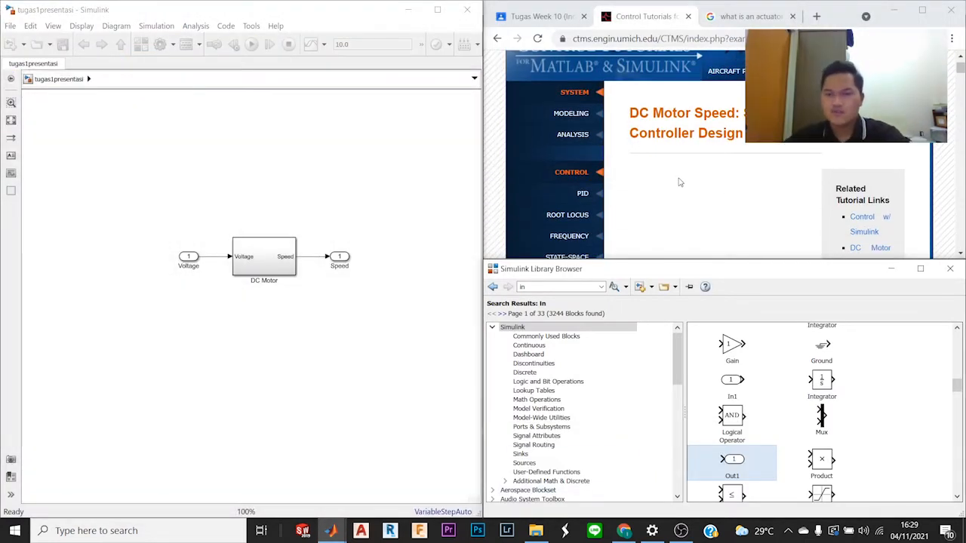
scroll(680, 181, down, 5)
scroll(679, 181, up, 2)
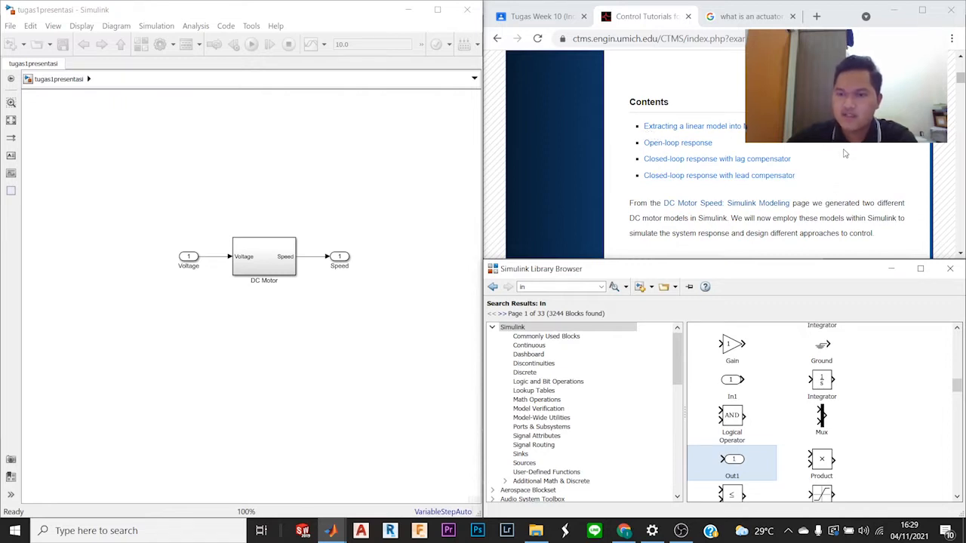
scroll(845, 154, down, 2)
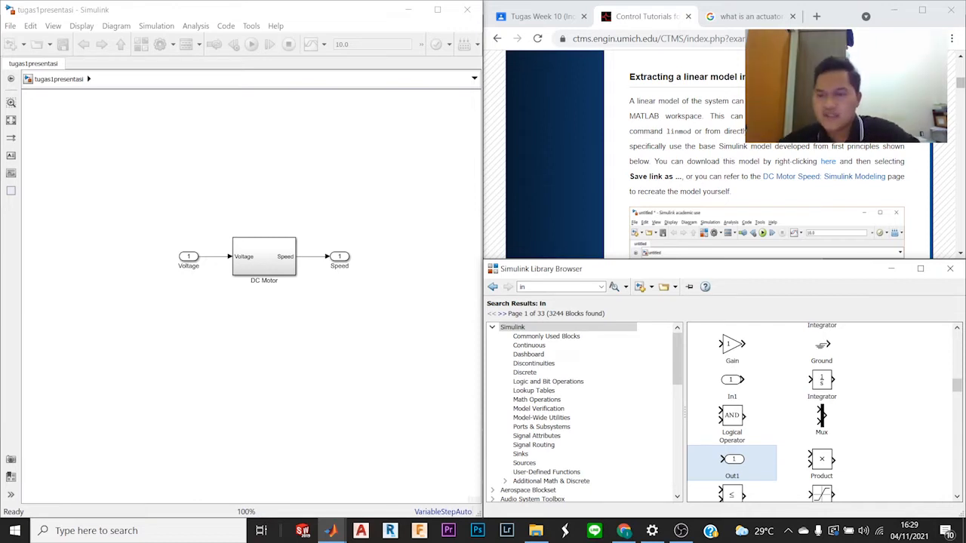
scroll(767, 151, down, 3)
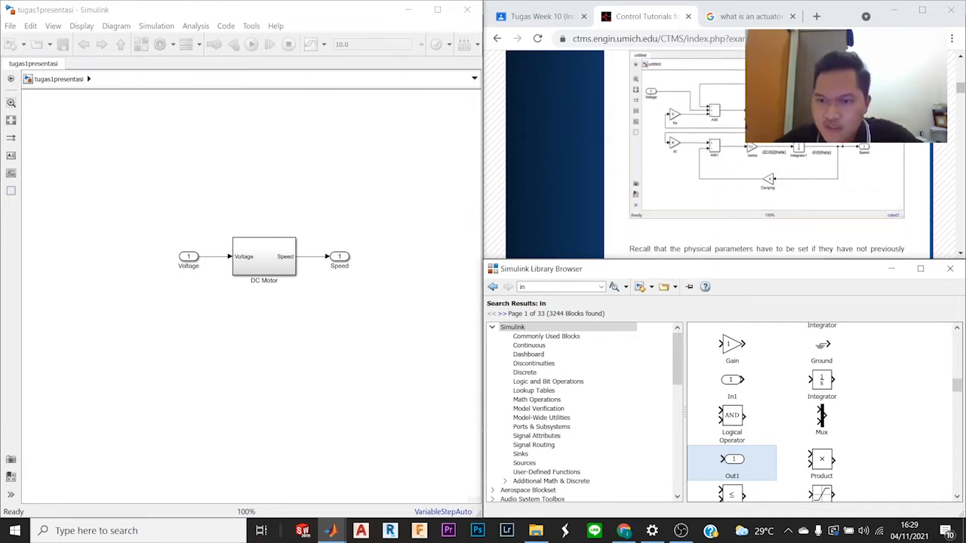
scroll(767, 151, up, 1)
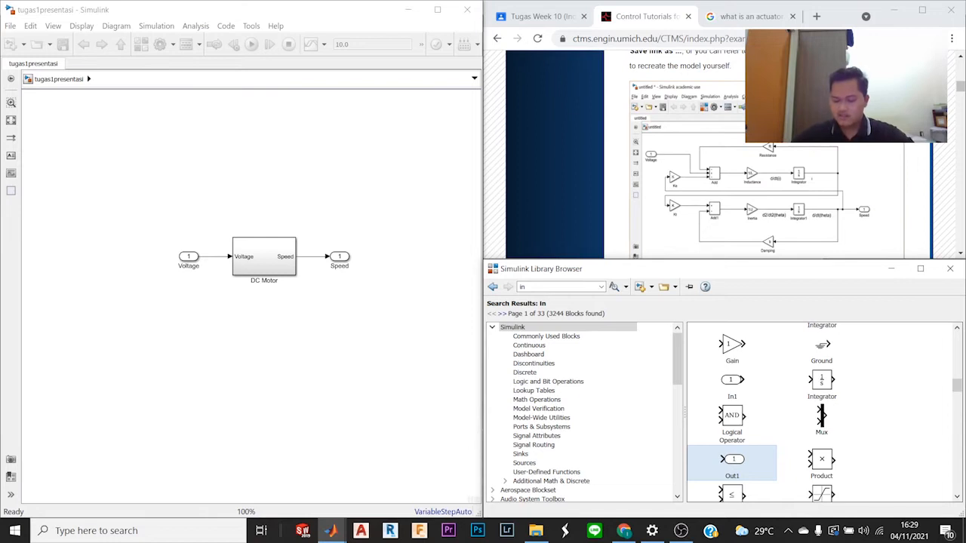
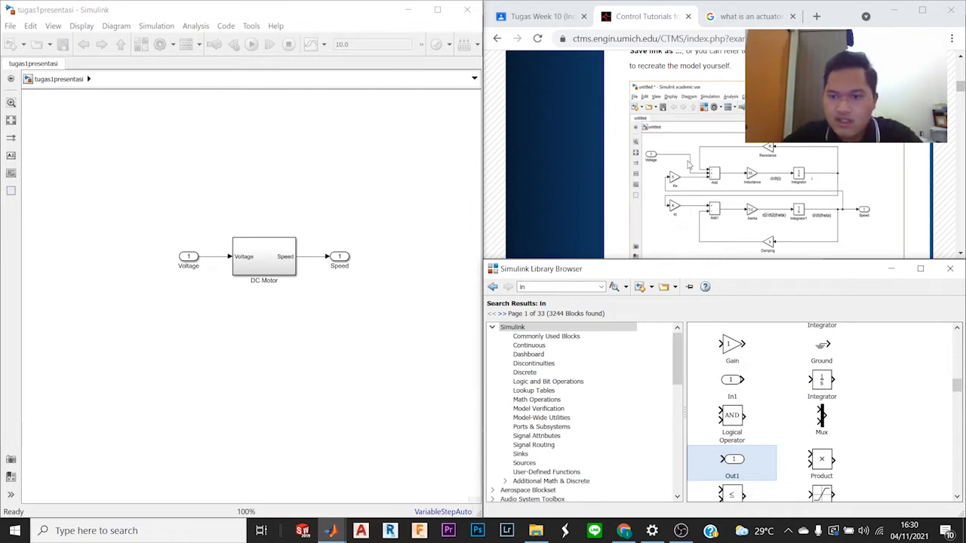
Step: Compare the inside of the DC Motor subsystem with the tutorial's base model figure and return to the model's top level
scroll(689, 164, down, 10)
scroll(688, 164, up, 1)
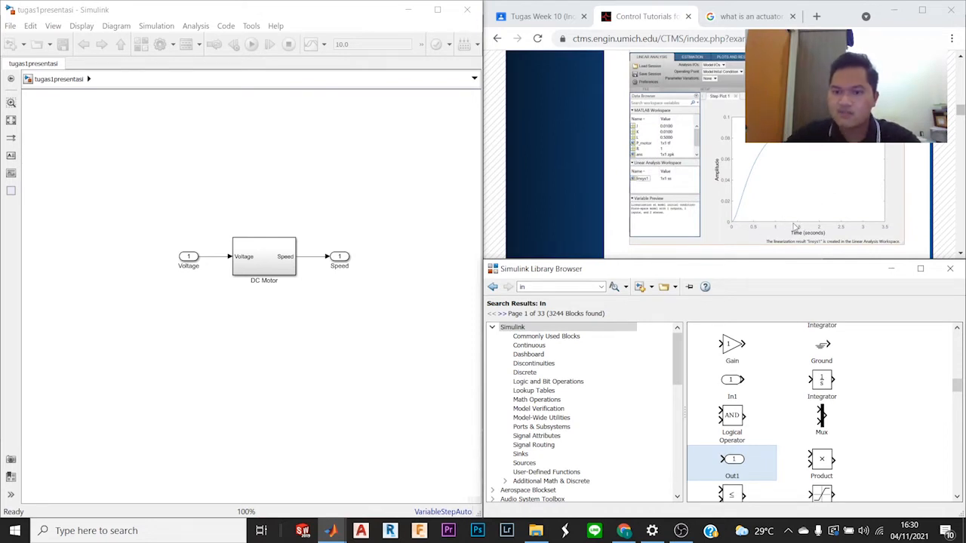
scroll(794, 226, up, 10)
scroll(794, 240, down, 5)
scroll(794, 240, up, 1)
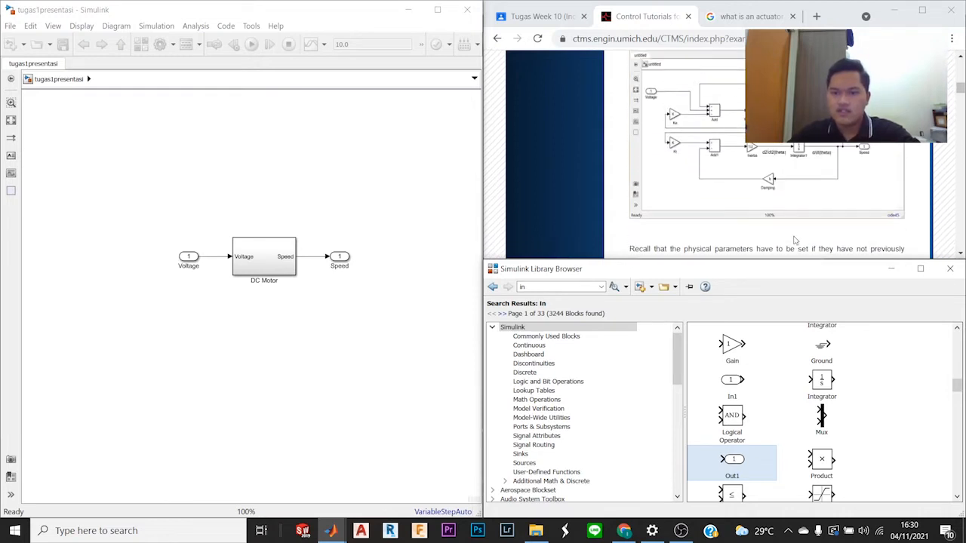
click(257, 266)
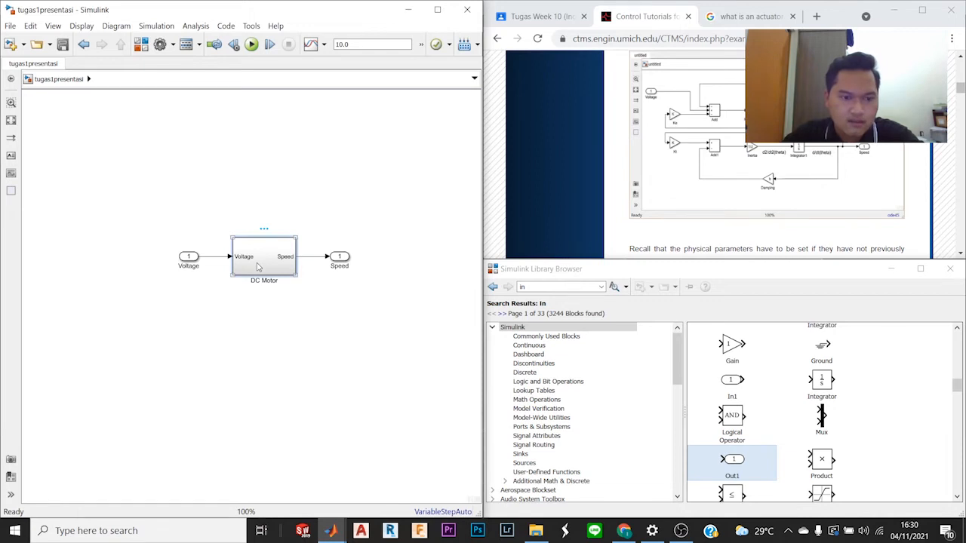
double_click(258, 266)
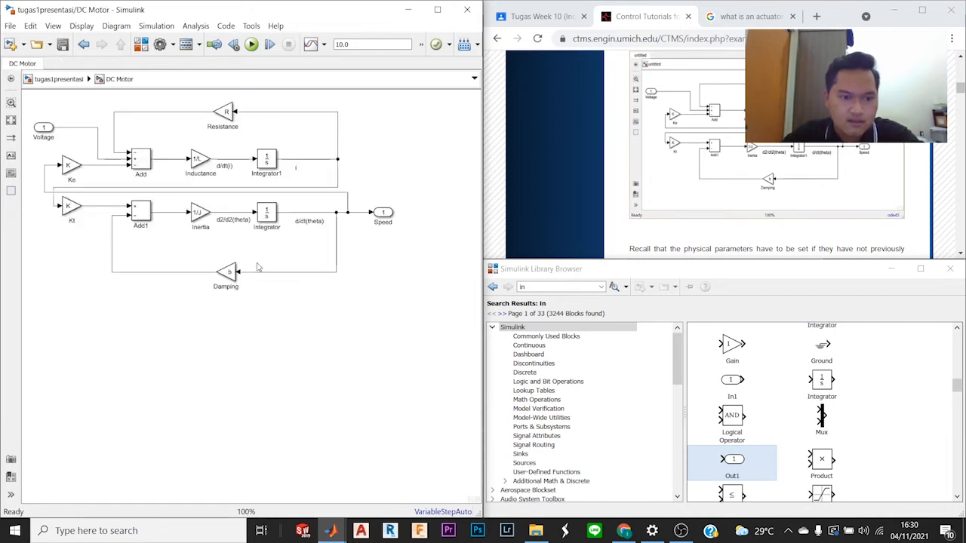
click(60, 79)
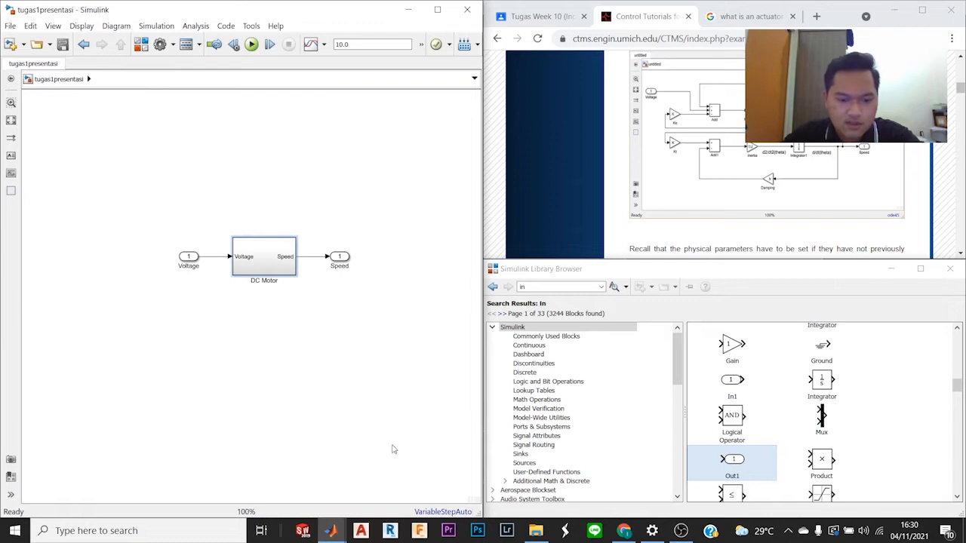
mouse_move(340, 537)
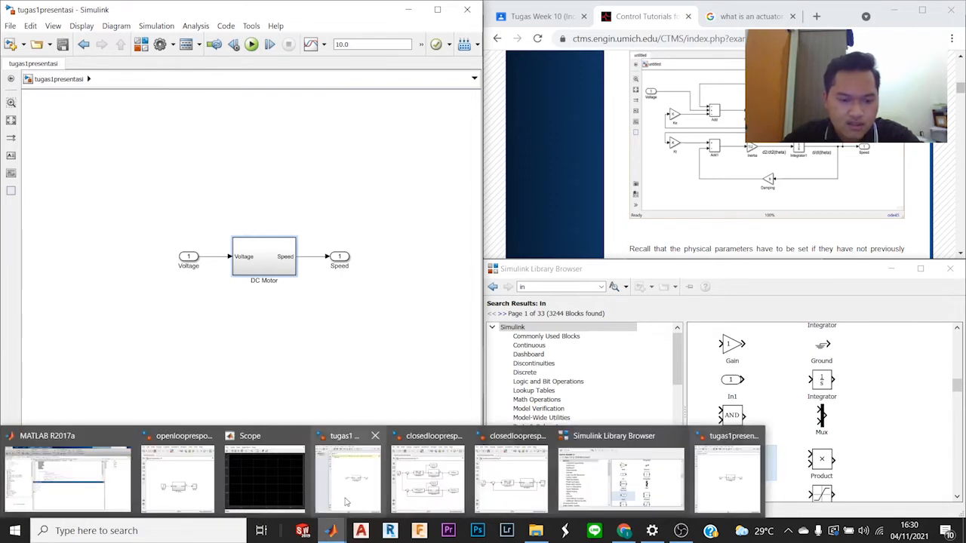
mouse_move(347, 502)
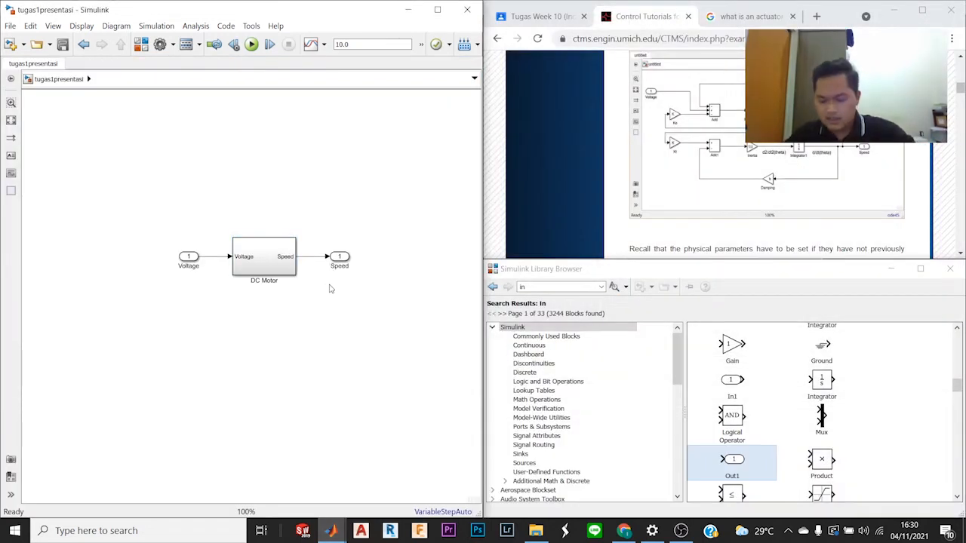
Step: Check the J, b, K, R and L definitions in MATLAB against the tutorial and read its instructions on linear analysis points
scroll(767, 151, down, 10)
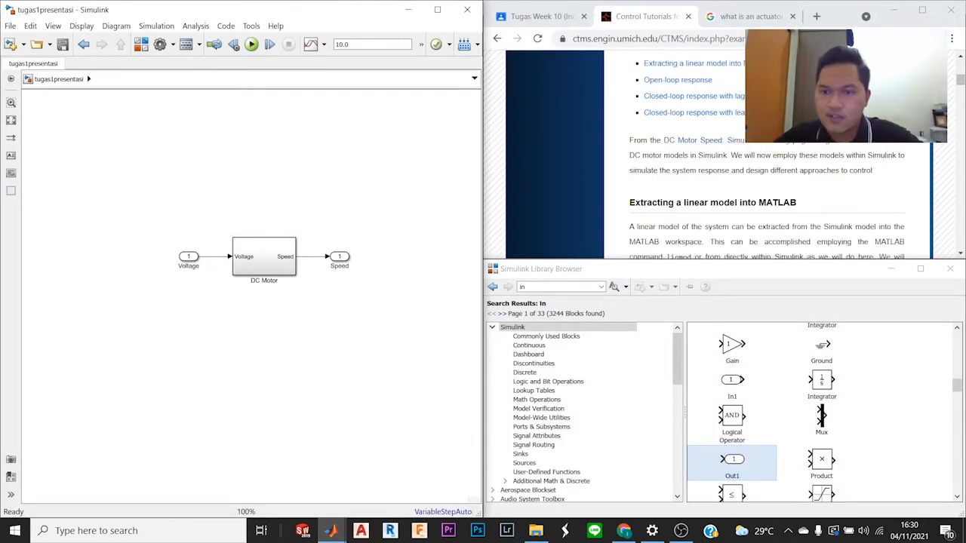
scroll(766, 151, down, 10)
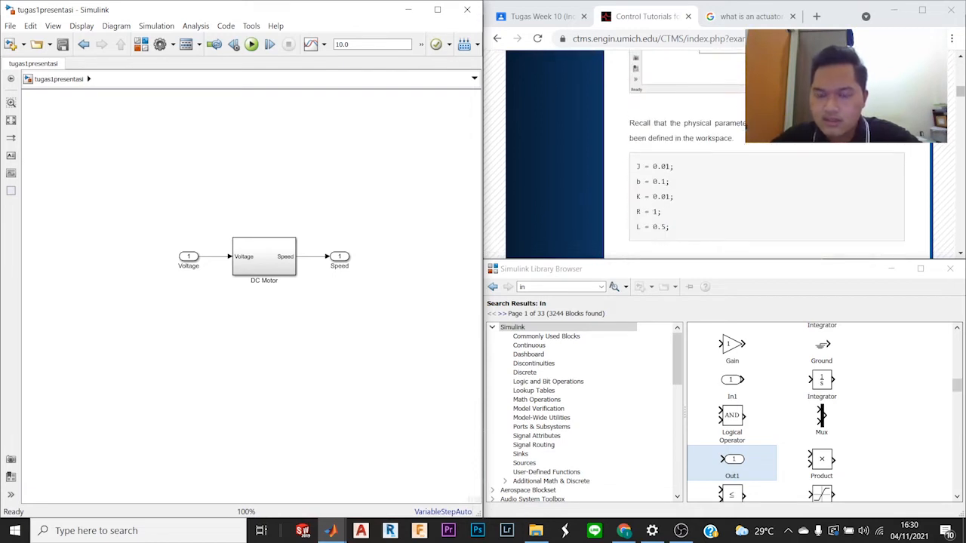
scroll(767, 151, down, 3)
scroll(767, 151, up, 5)
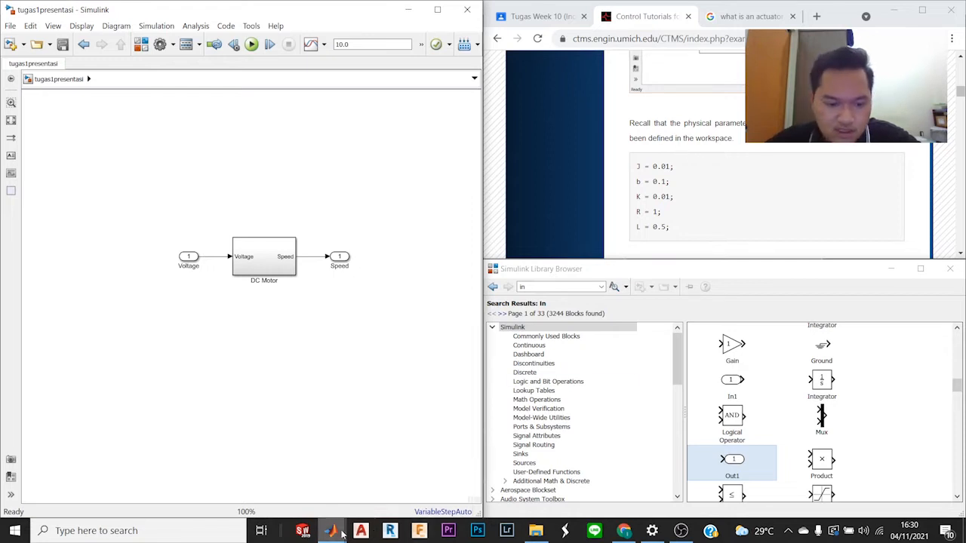
mouse_move(74, 490)
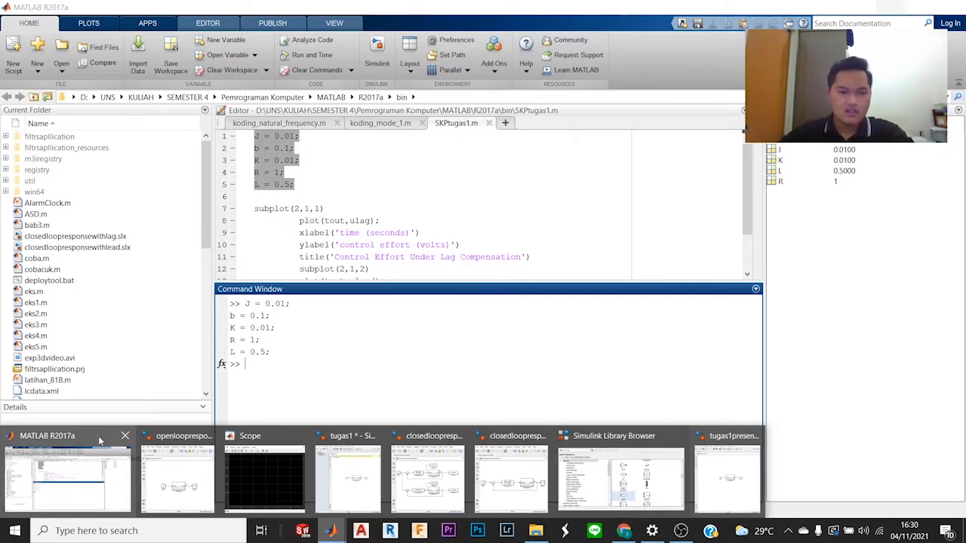
scroll(705, 208, down, 3)
scroll(706, 206, up, 1)
scroll(707, 204, down, 1)
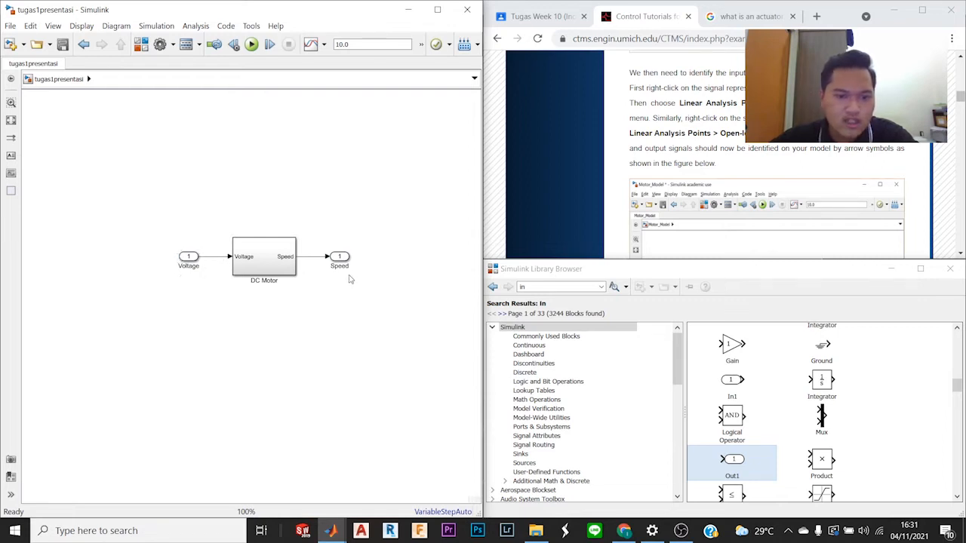
Step: Mark the signal from the Voltage inport to the DC Motor subsystem as an Open-loop Input linear analysis point
click(218, 259)
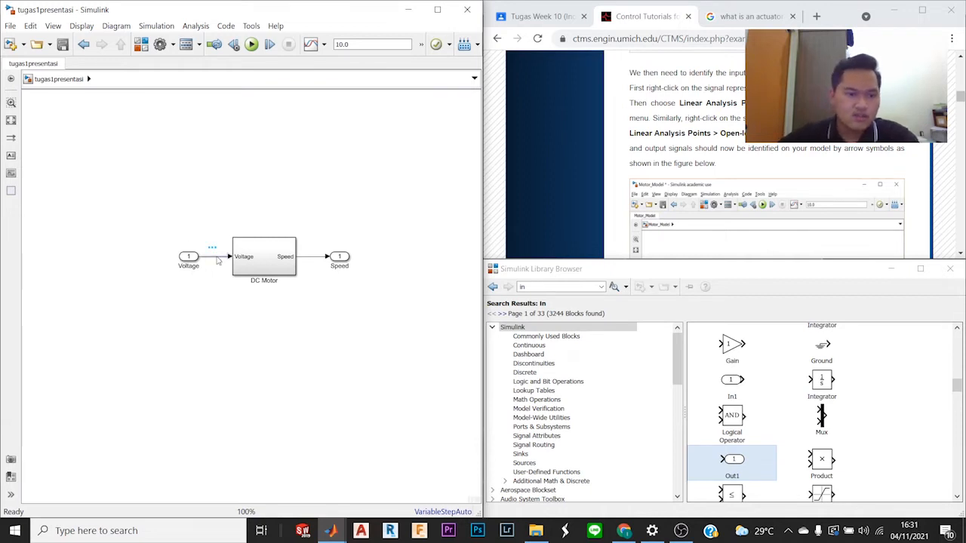
right_click(219, 260)
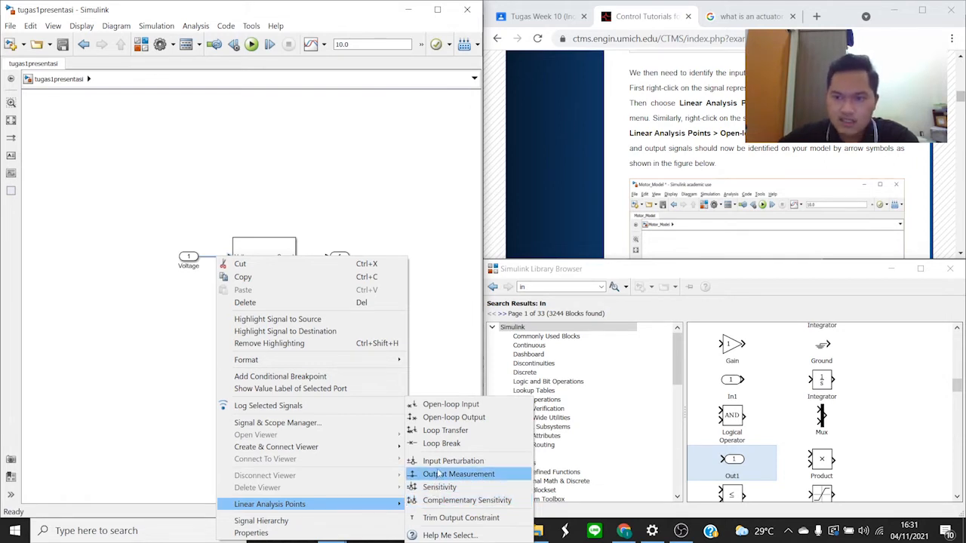
click(445, 406)
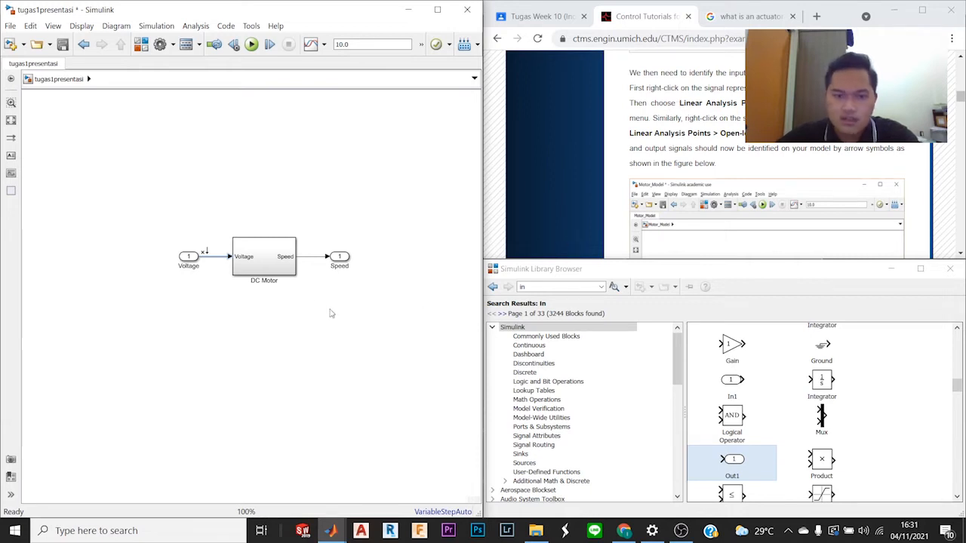
Step: Mark the signal from the DC Motor subsystem to the Speed outport as an Open-loop Output linear analysis point
click(318, 259)
right_click(318, 259)
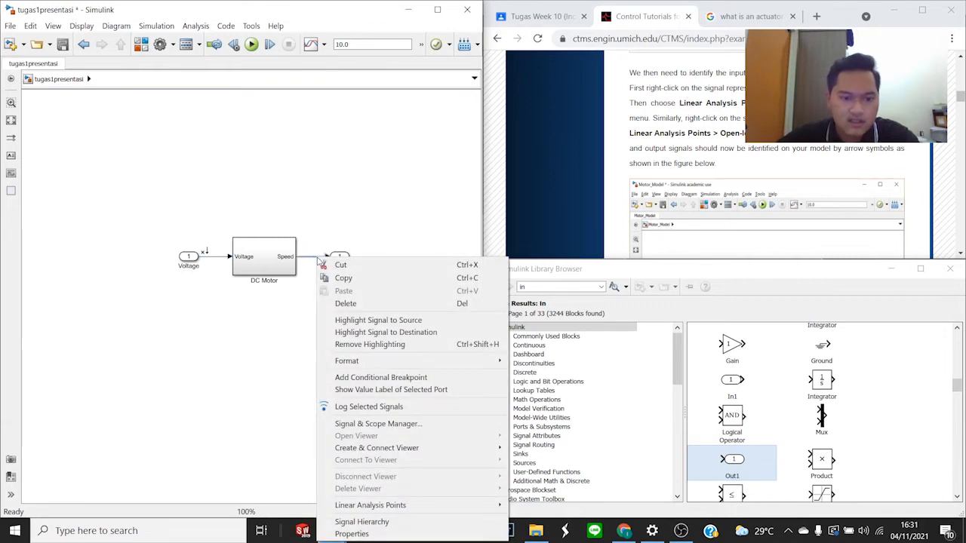
mouse_move(451, 503)
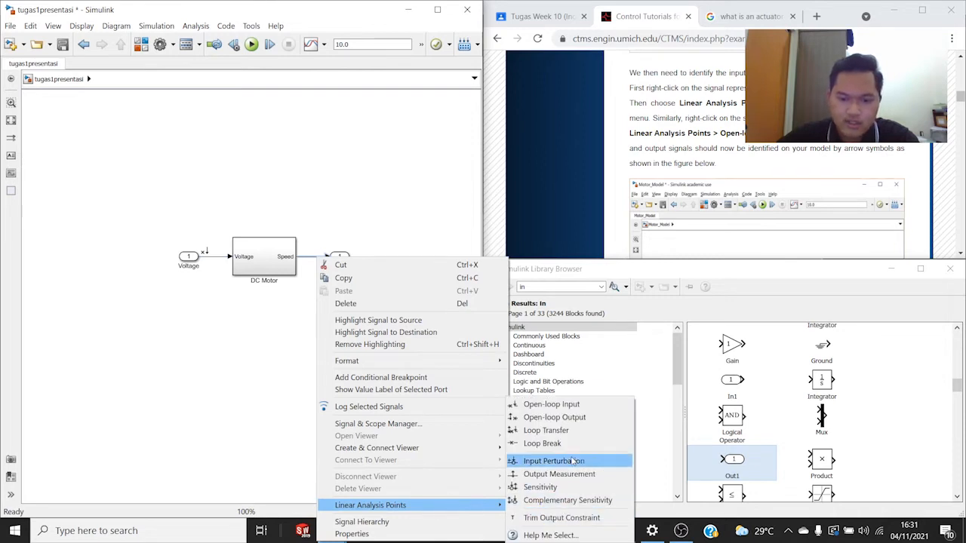
click(573, 419)
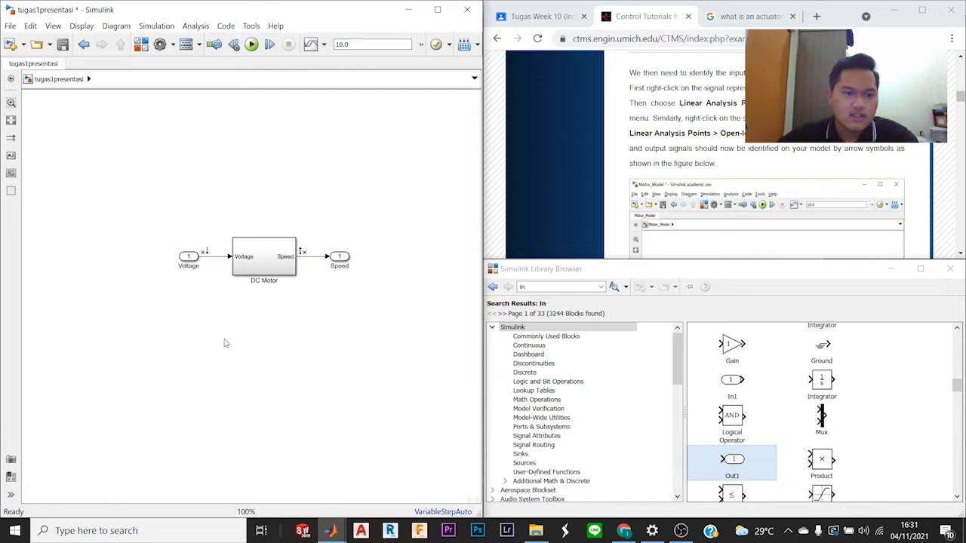
Step: Check the tutorial's marked model and extraction instructions, and open the Linear Analysis Tool for the tugas1presentasi model
scroll(527, 245, down, 3)
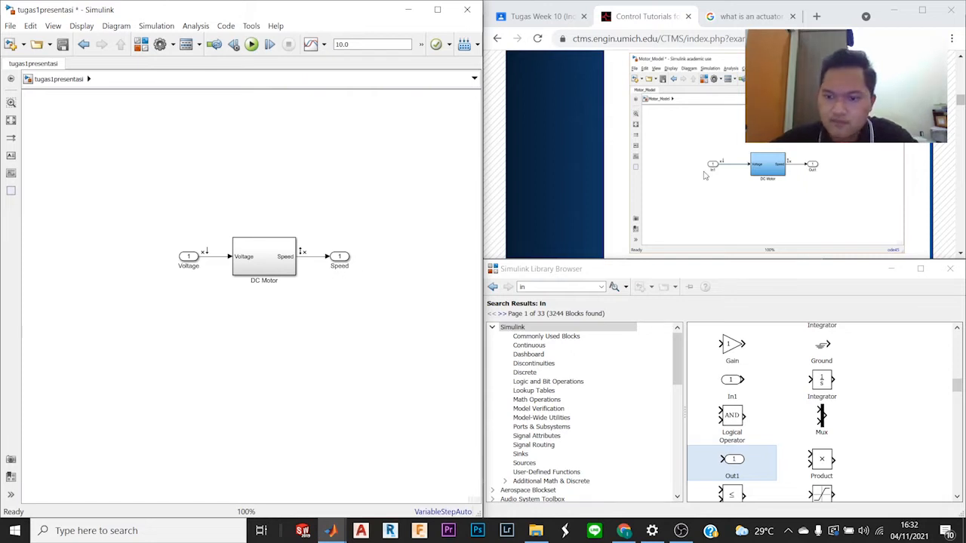
scroll(705, 175, up, 3)
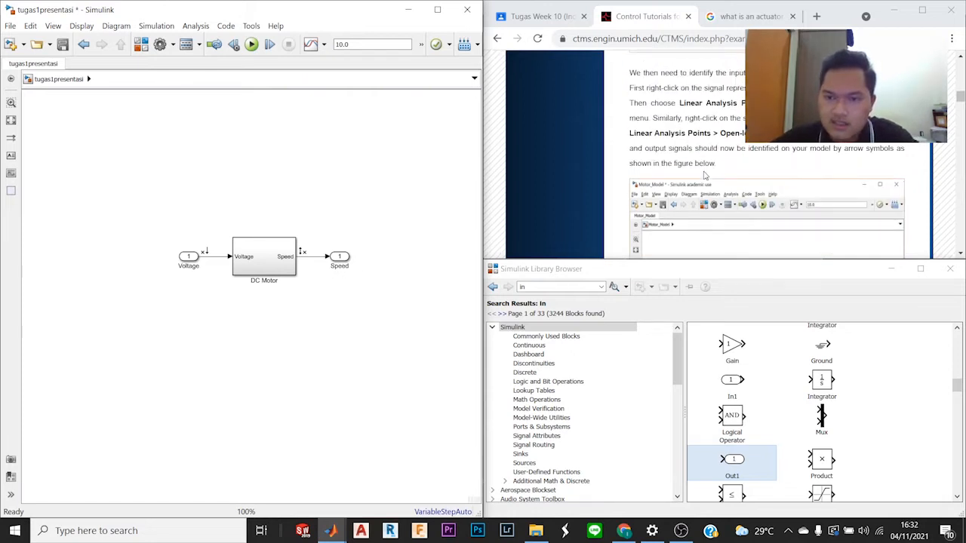
scroll(705, 175, down, 5)
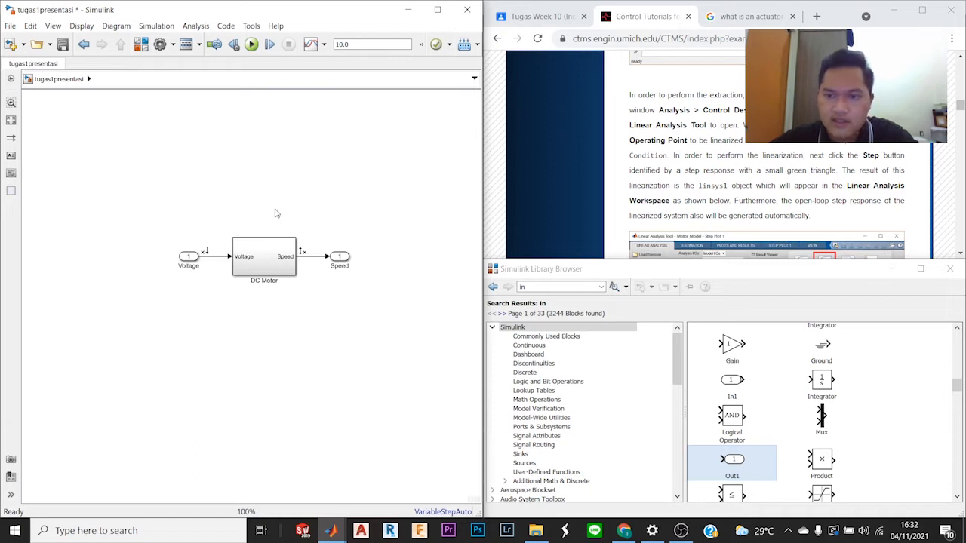
click(198, 27)
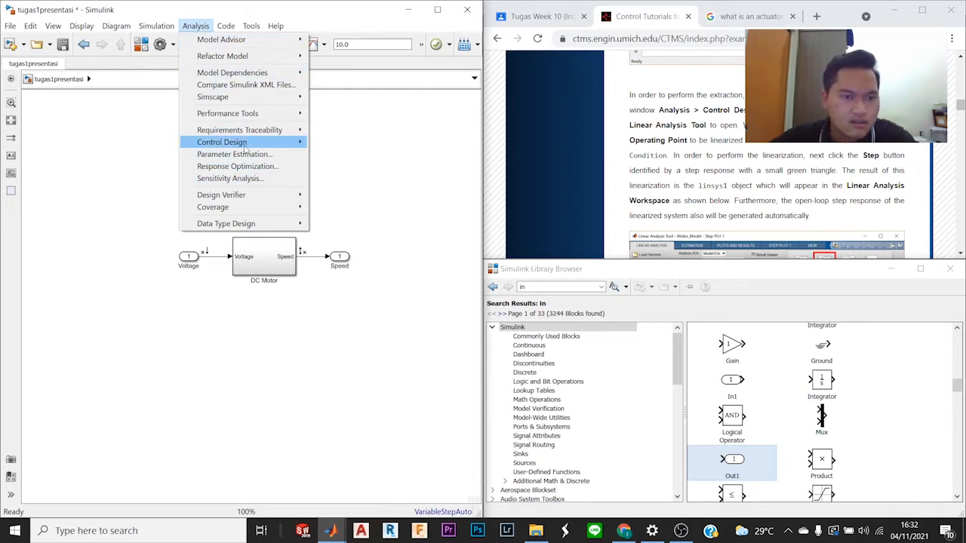
mouse_move(249, 145)
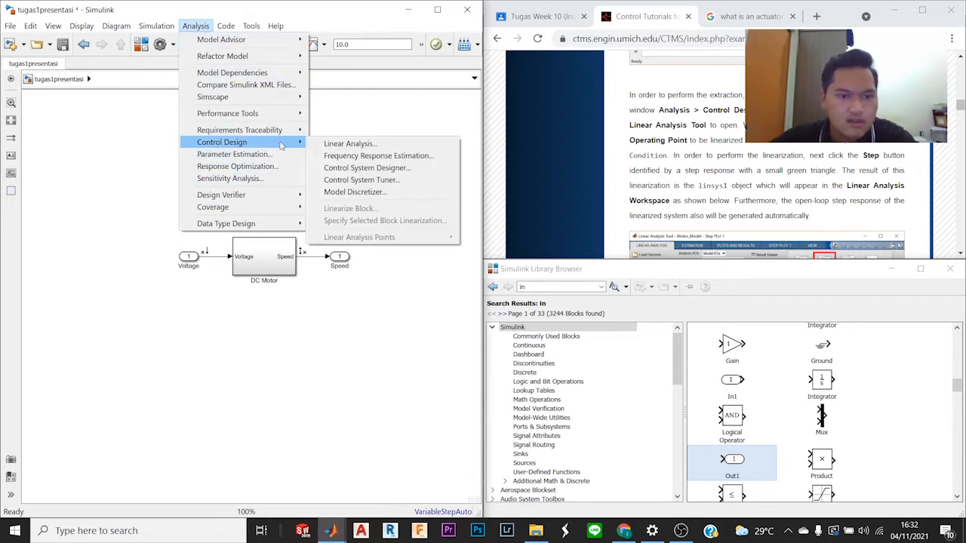
click(342, 147)
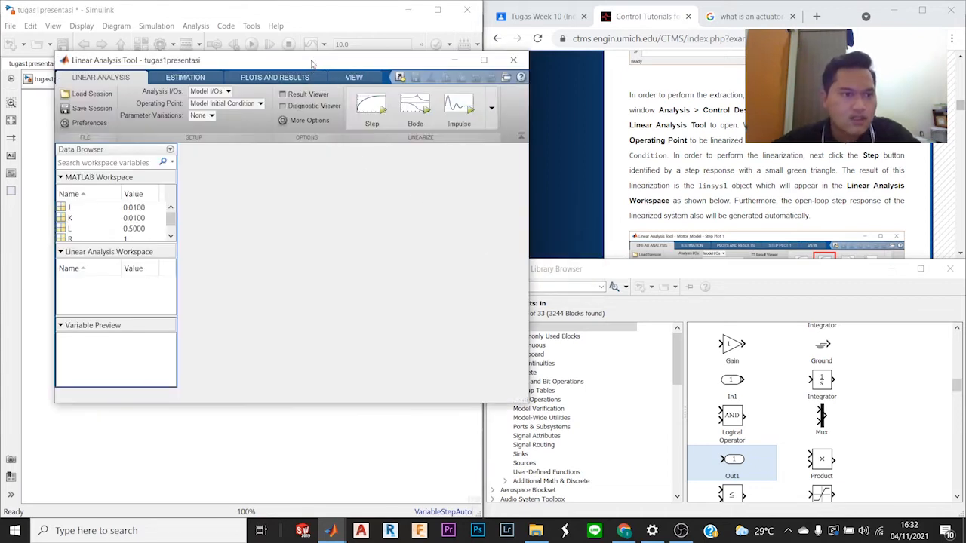
mouse_move(306, 62)
mouse_down()
mouse_move(415, 97)
mouse_move(492, 105)
mouse_move(287, 74)
mouse_move(308, 67)
mouse_up()
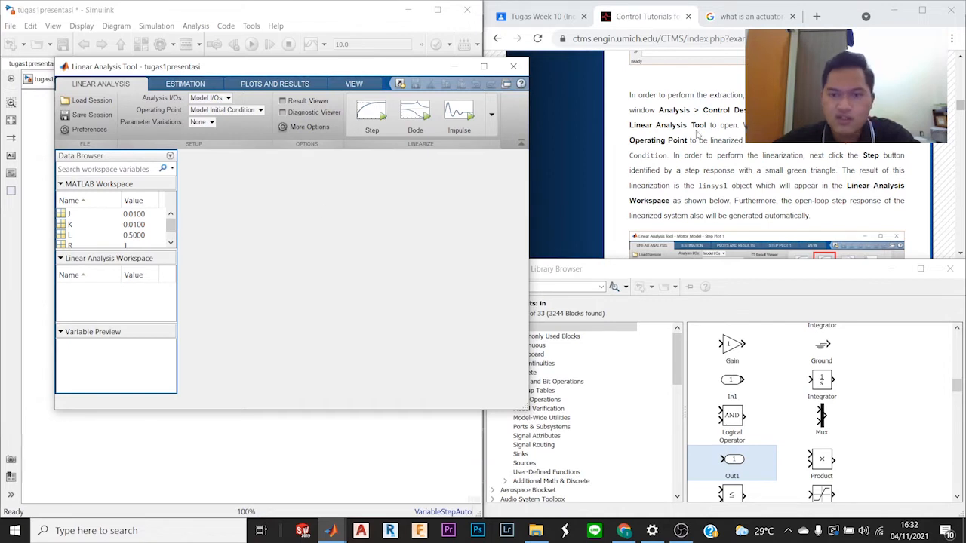
Step: Read the tutorial's linearization instructions and linearize the model at its Model Initial Condition with a step response plot
scroll(697, 133, down, 10)
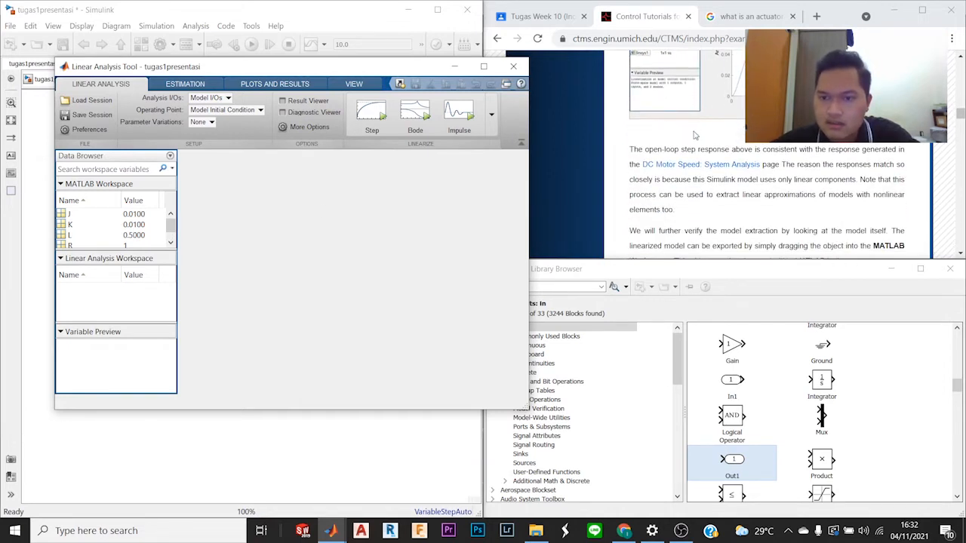
scroll(689, 145, up, 5)
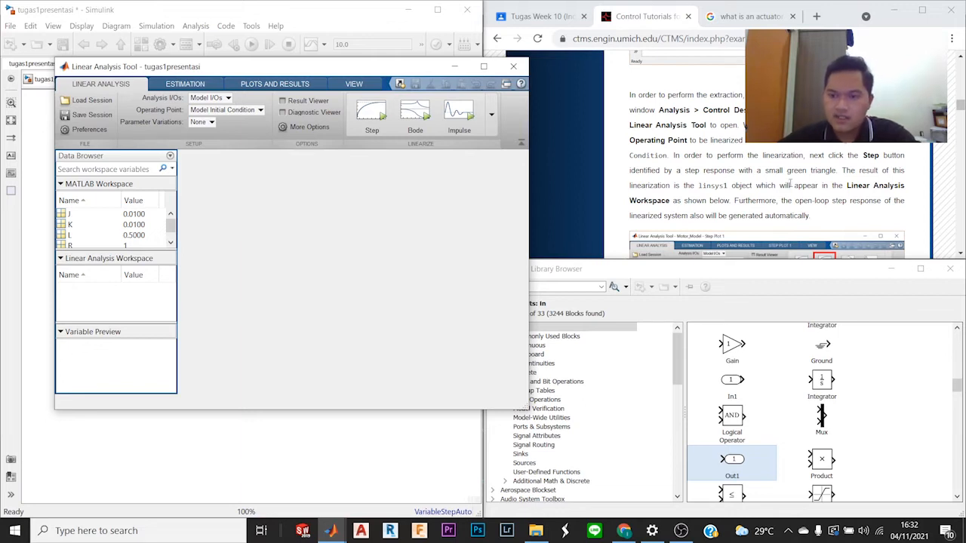
scroll(791, 183, up, 3)
scroll(788, 183, down, 3)
scroll(786, 184, up, 1)
scroll(777, 183, down, 1)
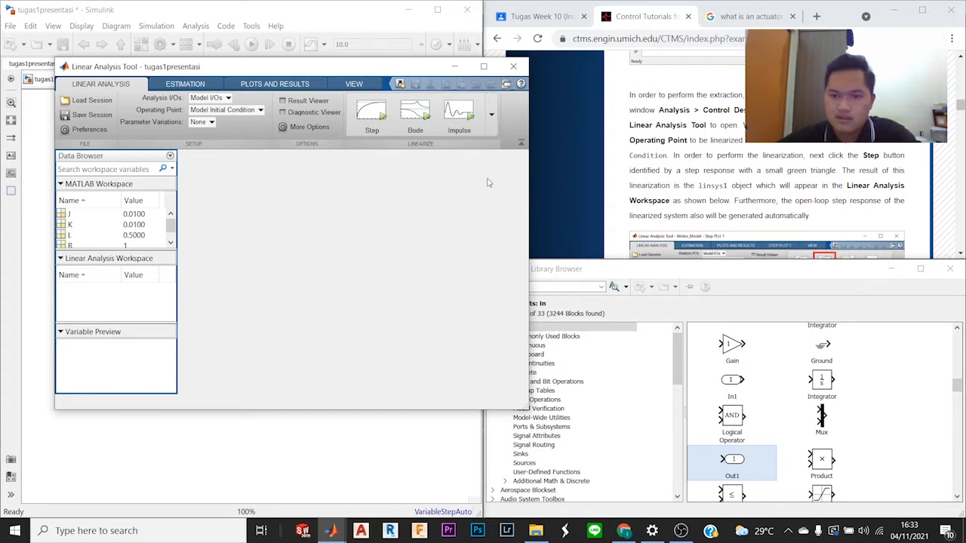
click(373, 117)
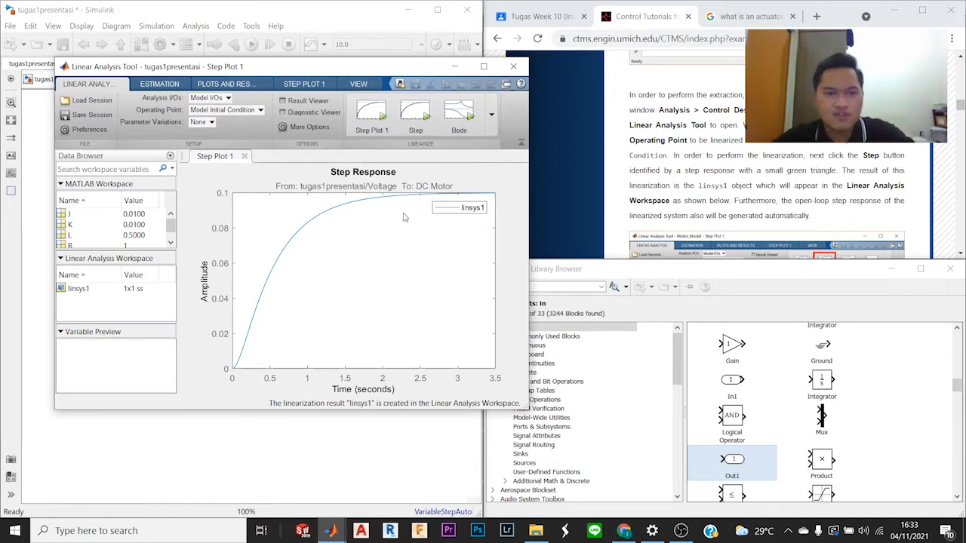
Step: Compare the generated step response with the tutorial's figure and look back through the page to its contents list
scroll(815, 210, down, 2)
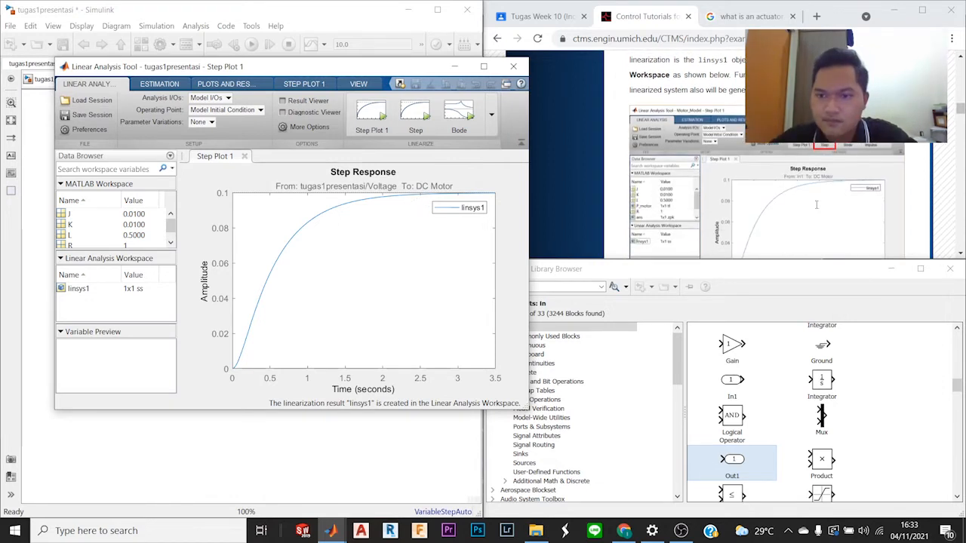
scroll(788, 175, down, 3)
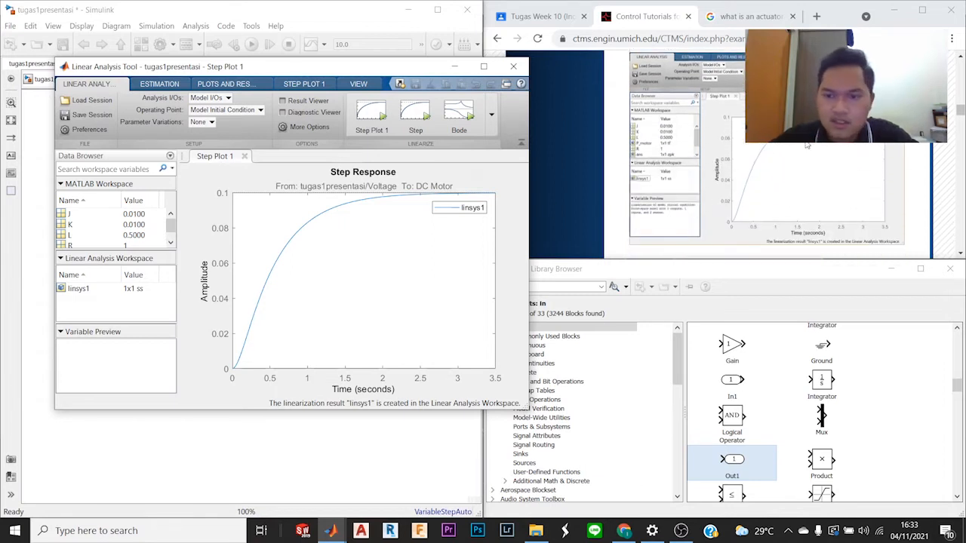
scroll(806, 145, up, 3)
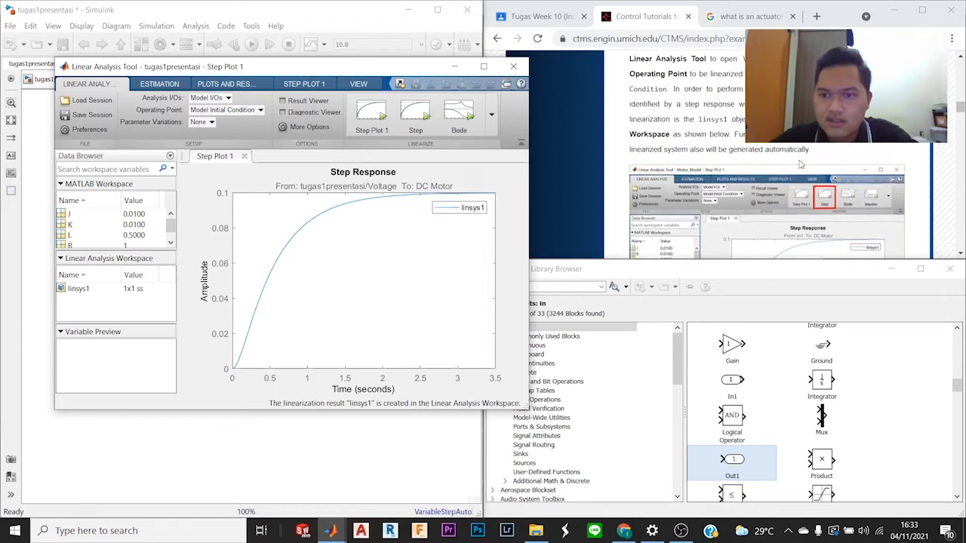
scroll(801, 163, down, 3)
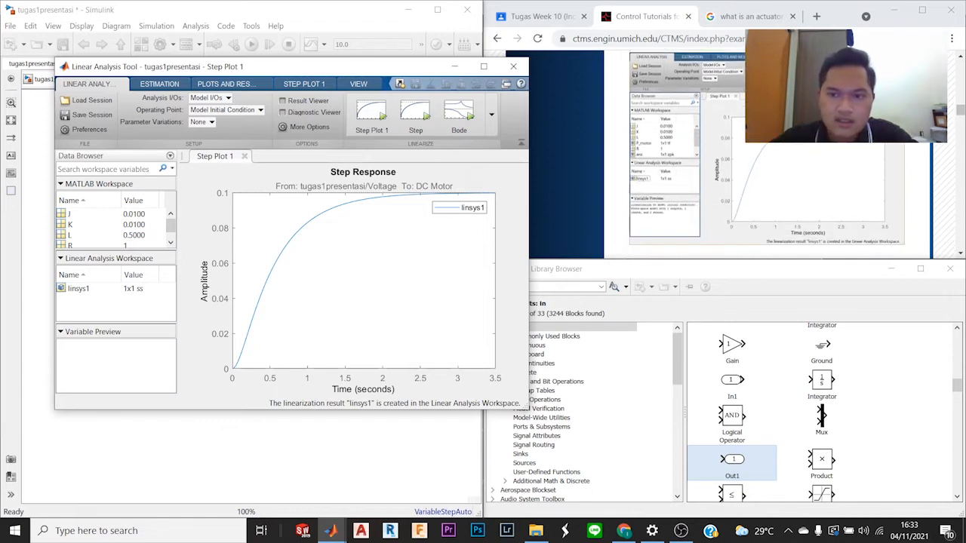
scroll(766, 155, up, 15)
scroll(688, 93, down, 3)
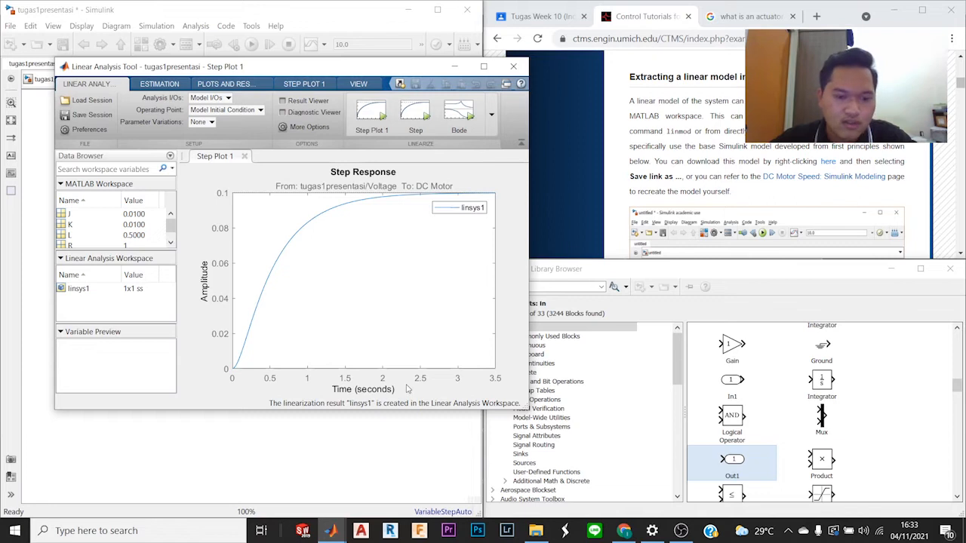
scroll(777, 184, up, 10)
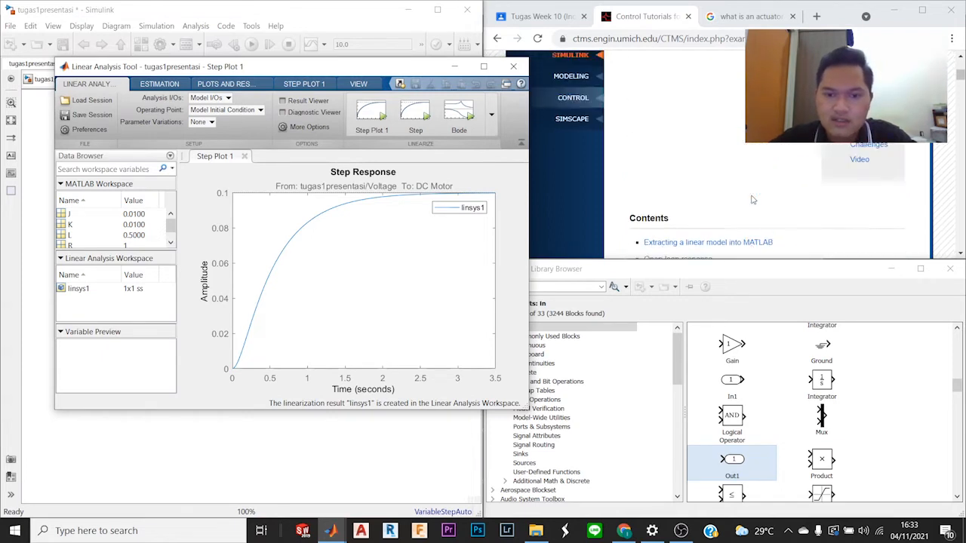
Step: Read through the tutorial's linear model verification to the Open-loop response section, and minimize the Linear Analysis Tool
scroll(752, 199, down, 10)
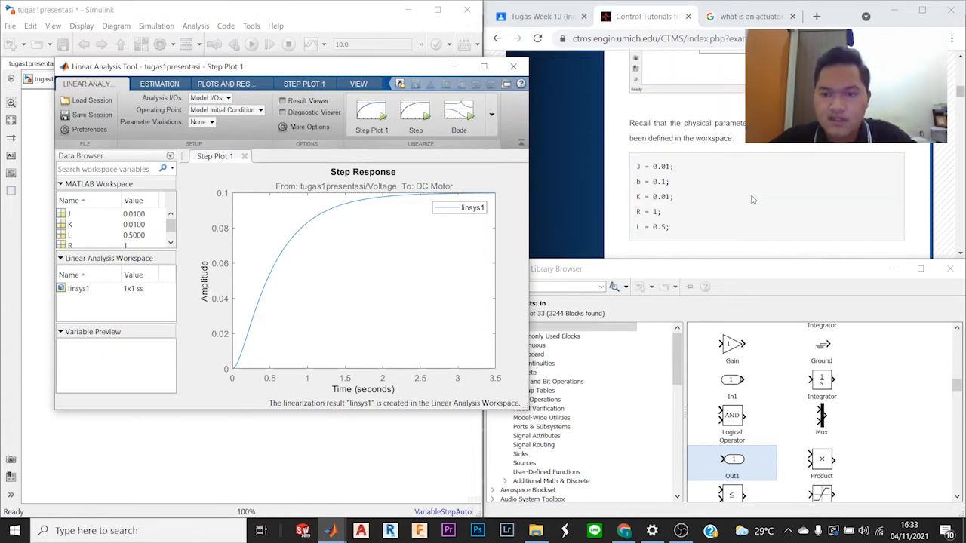
scroll(752, 199, down, 8)
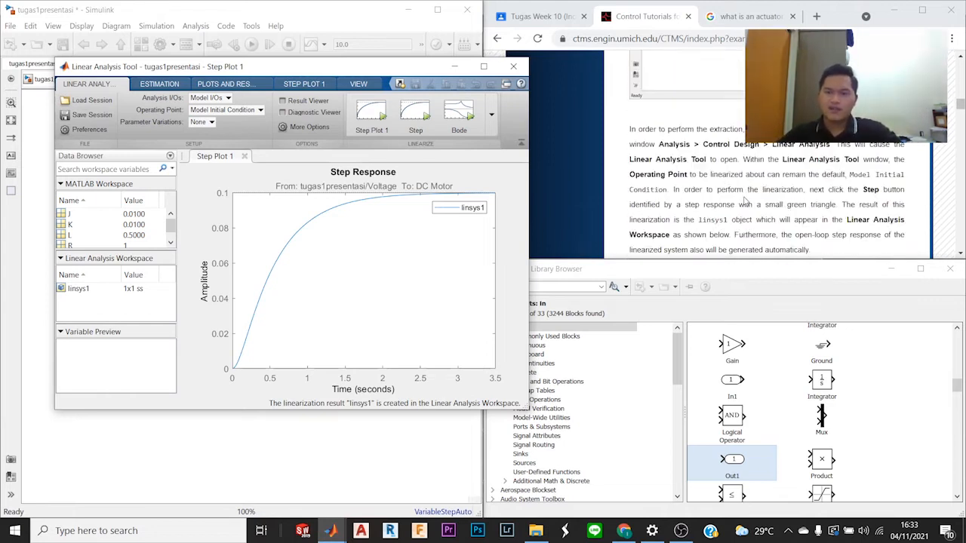
scroll(744, 200, down, 8)
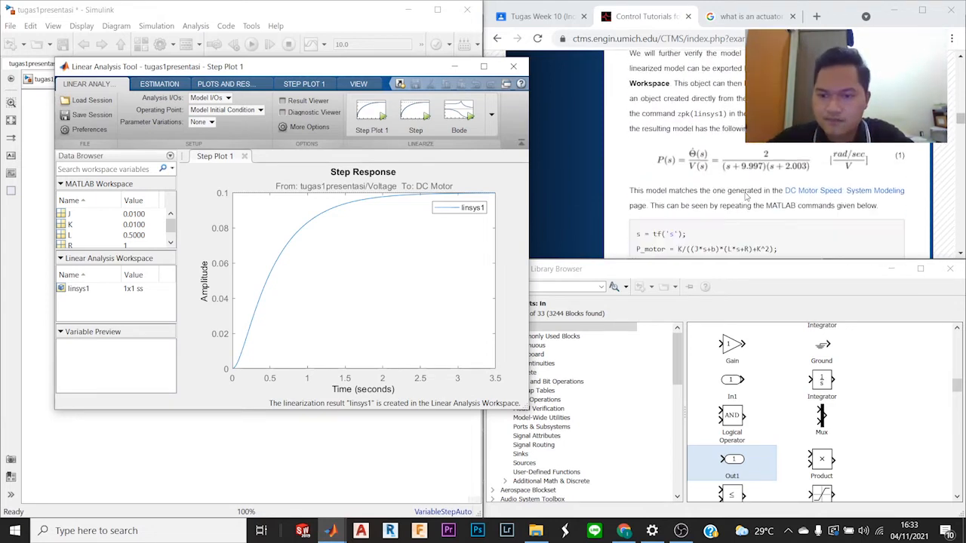
scroll(744, 196, up, 3)
scroll(745, 197, down, 7)
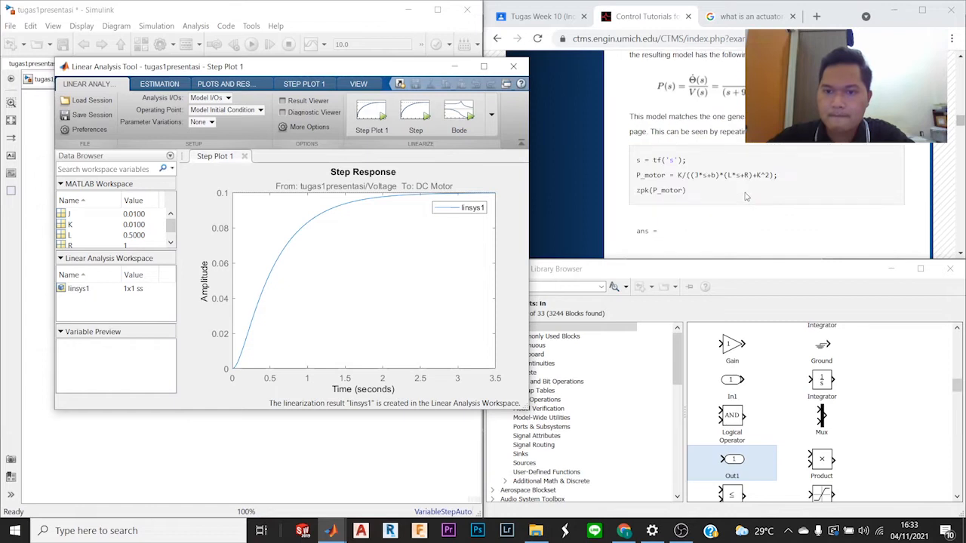
scroll(745, 196, down, 1)
scroll(745, 197, up, 1)
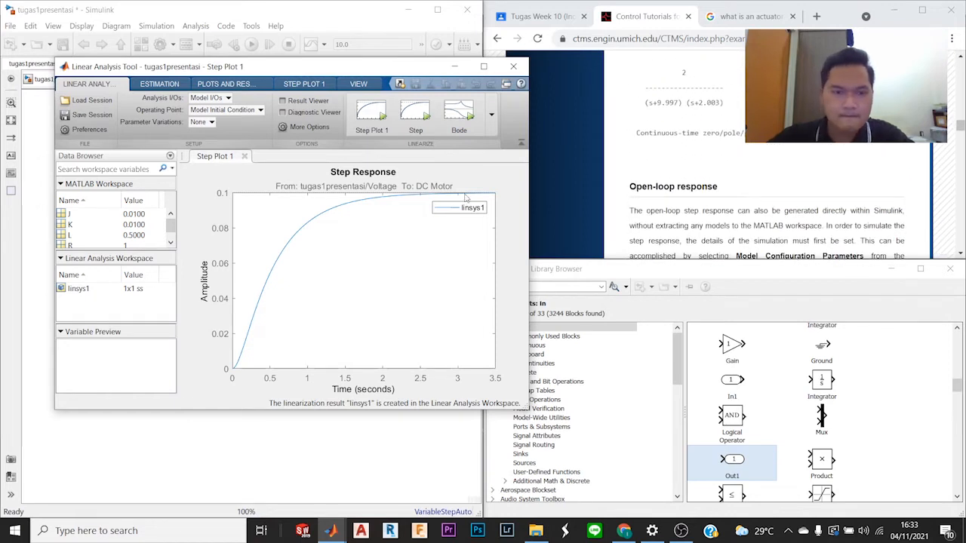
click(452, 67)
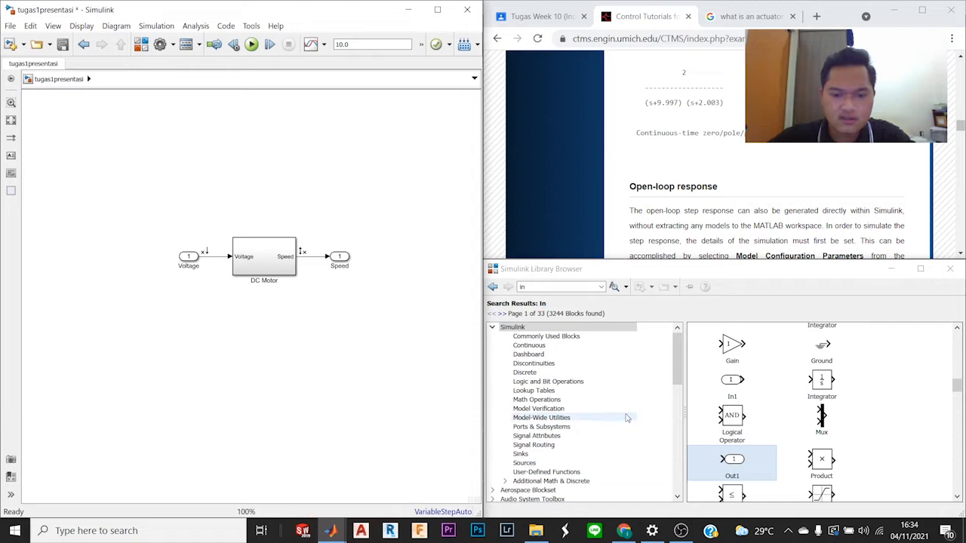
Step: Bring back the tutorial page, the tugas1presentasi model and the Simulink Library Browser side by side
click(684, 533)
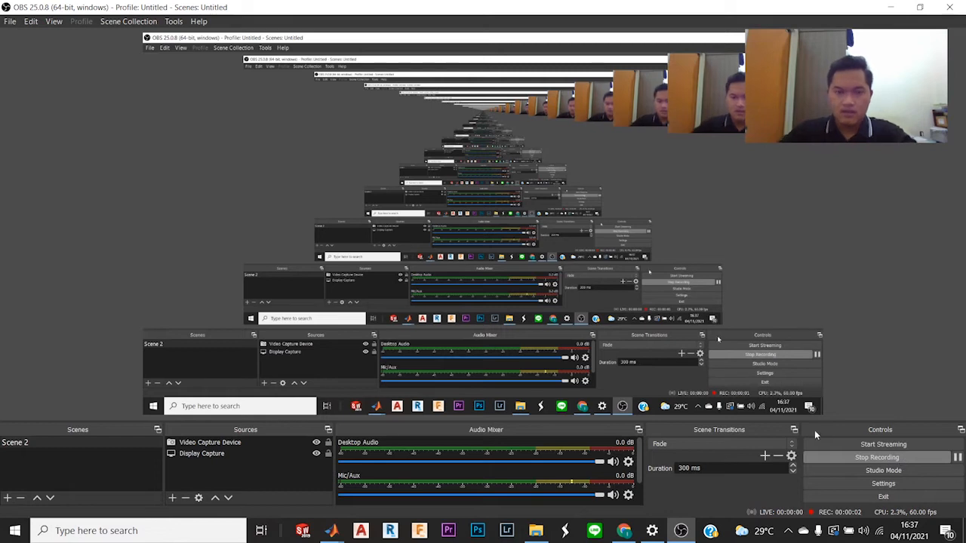
mouse_move(624, 531)
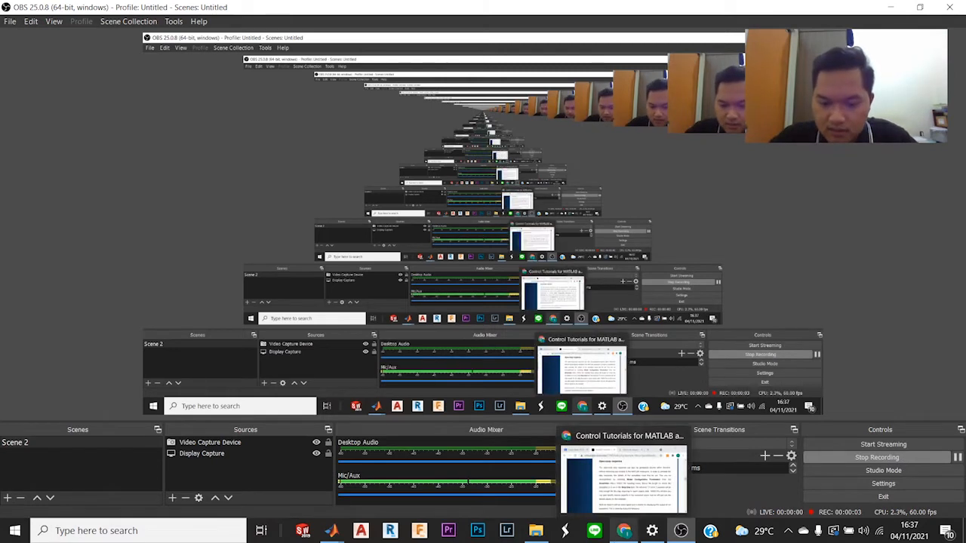
click(623, 476)
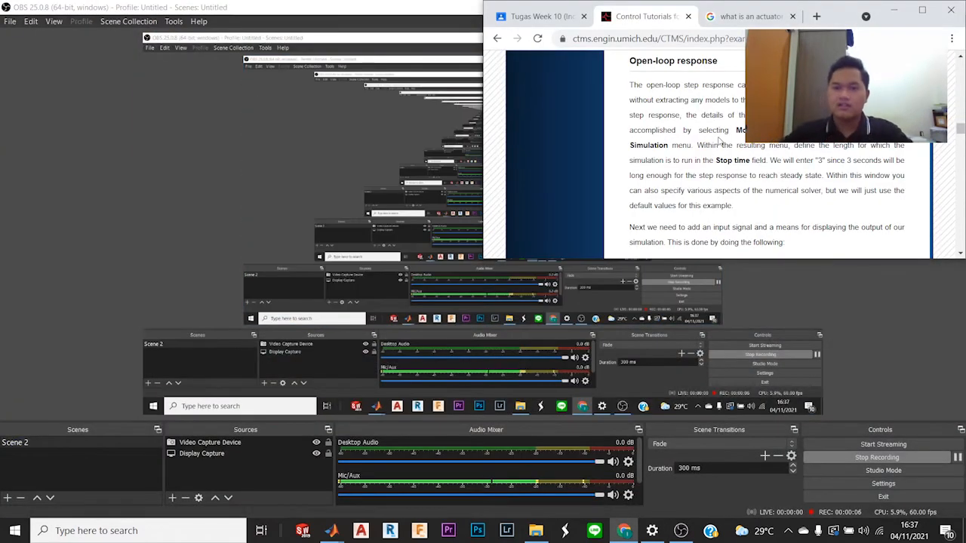
scroll(709, 141, up, 1)
scroll(709, 141, down, 1)
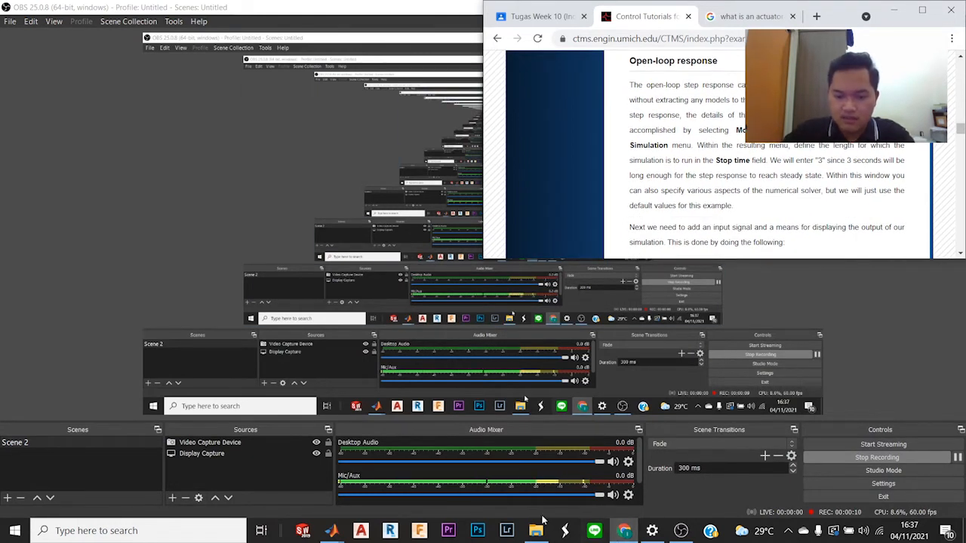
mouse_move(332, 530)
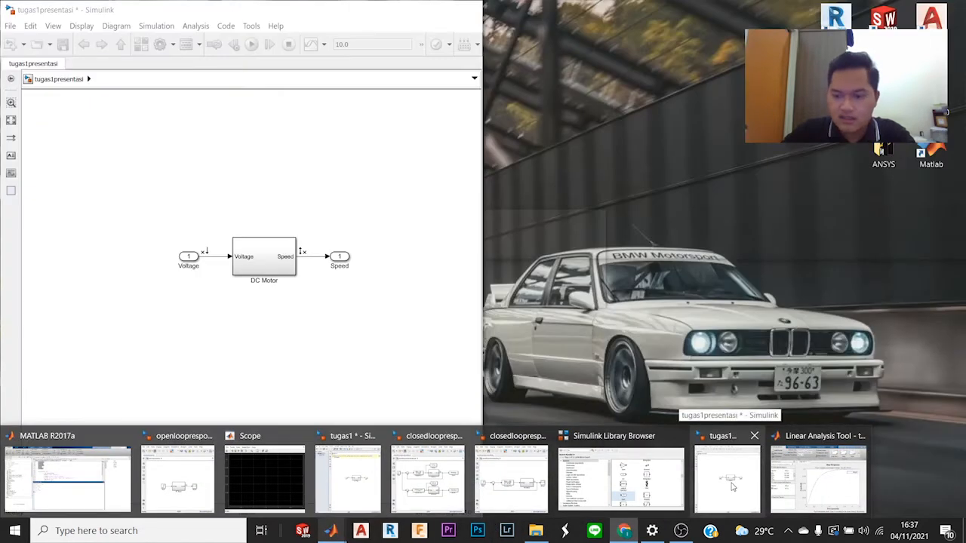
click(732, 487)
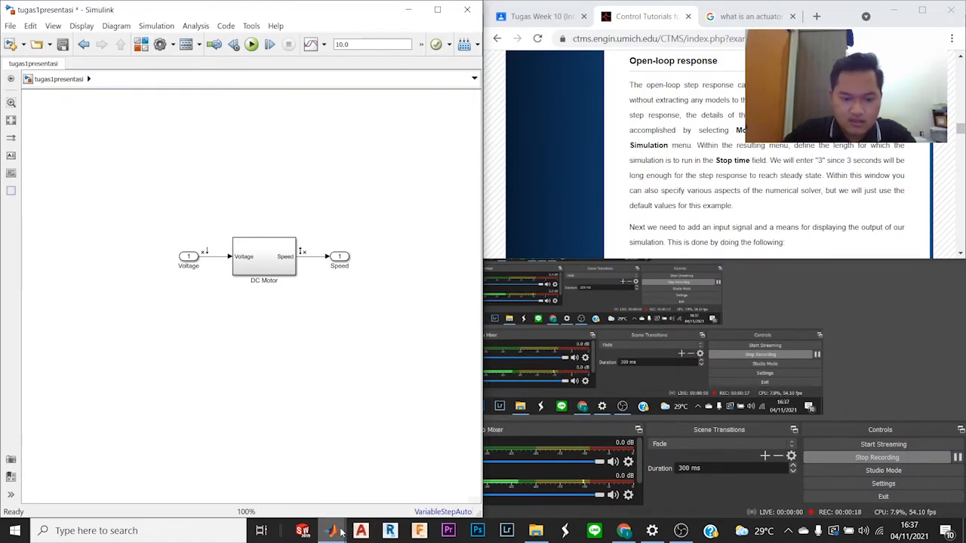
mouse_move(344, 533)
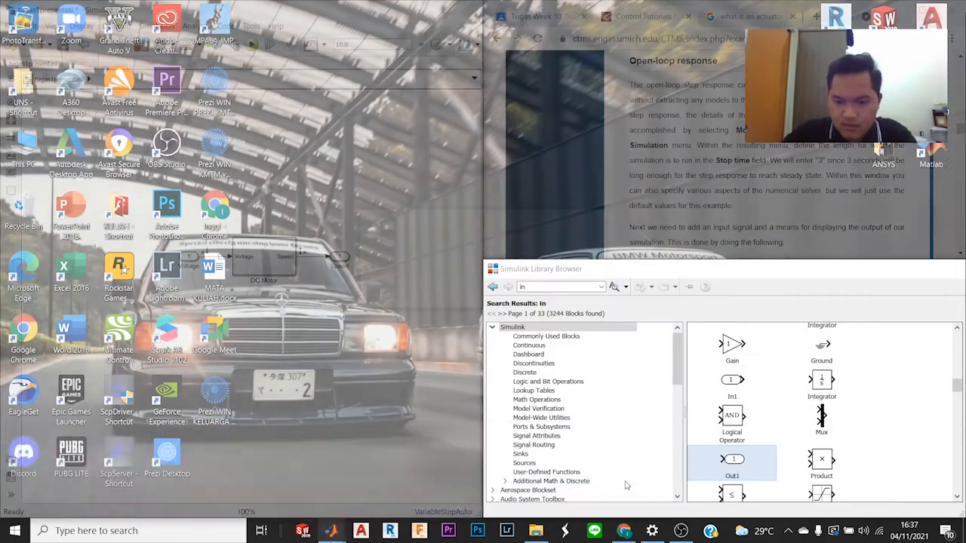
click(629, 483)
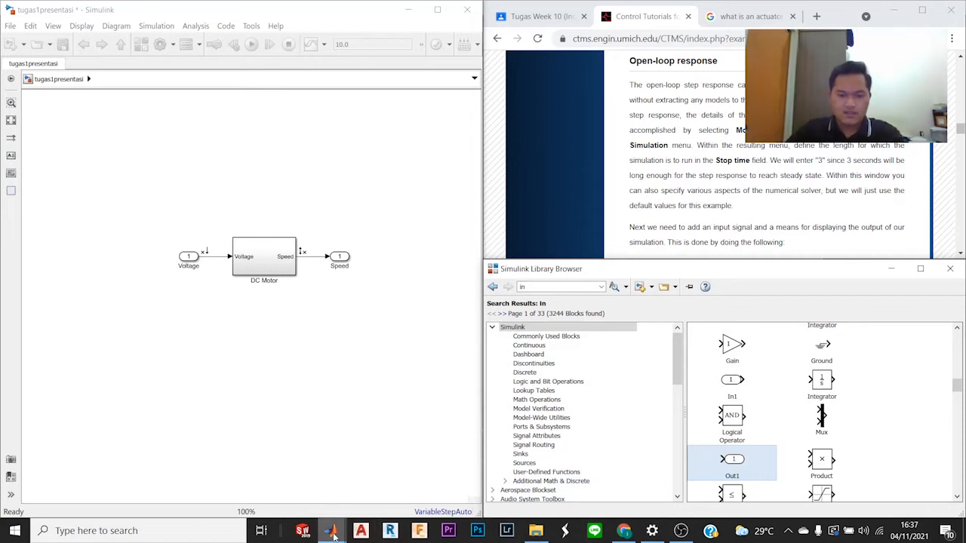
Step: Try to close the Linear Analysis Tool, saving its session as Untitled.mat, and minimize its window
click(816, 496)
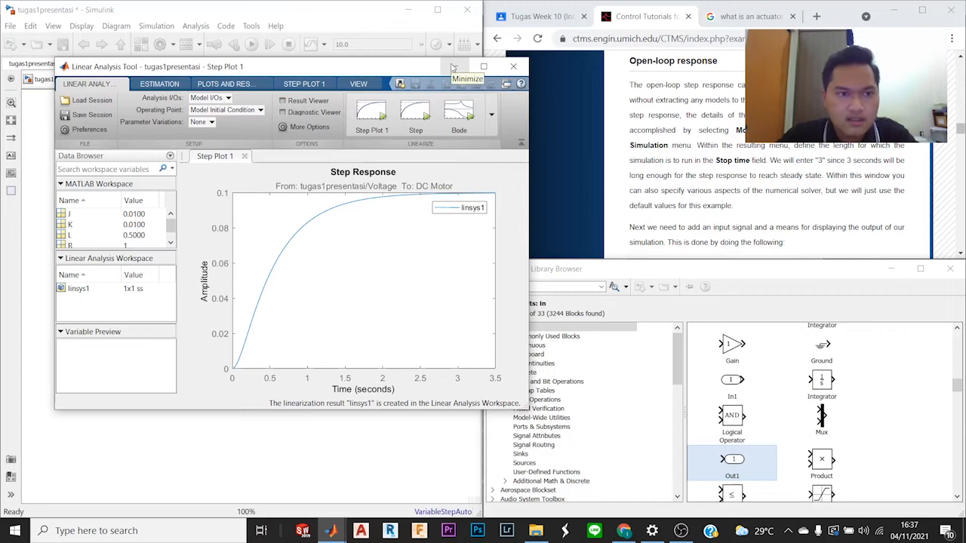
drag(372, 72, 453, 87)
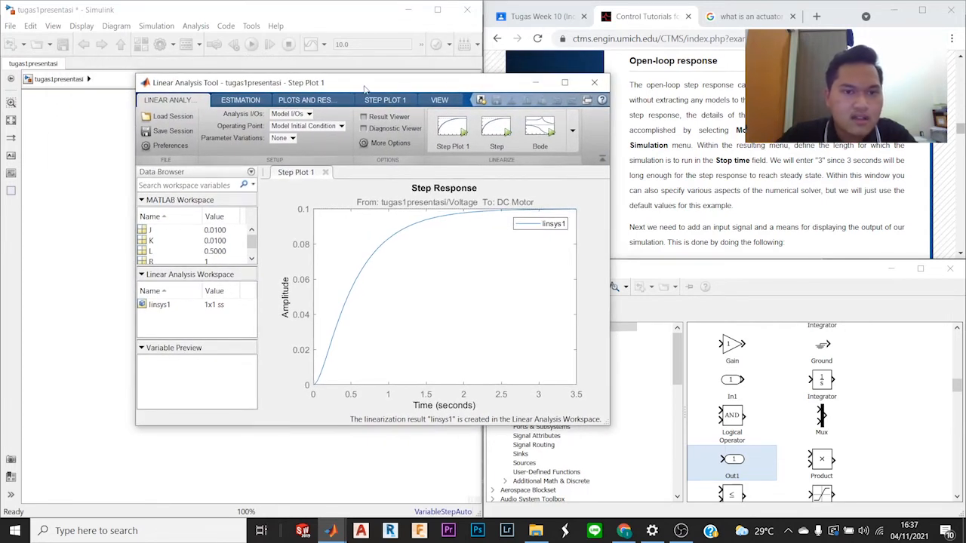
click(596, 83)
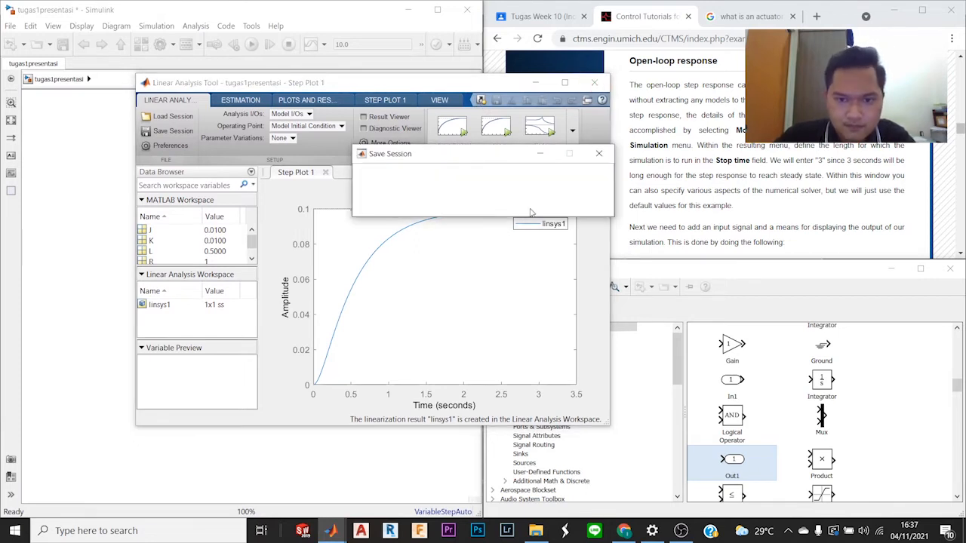
click(481, 204)
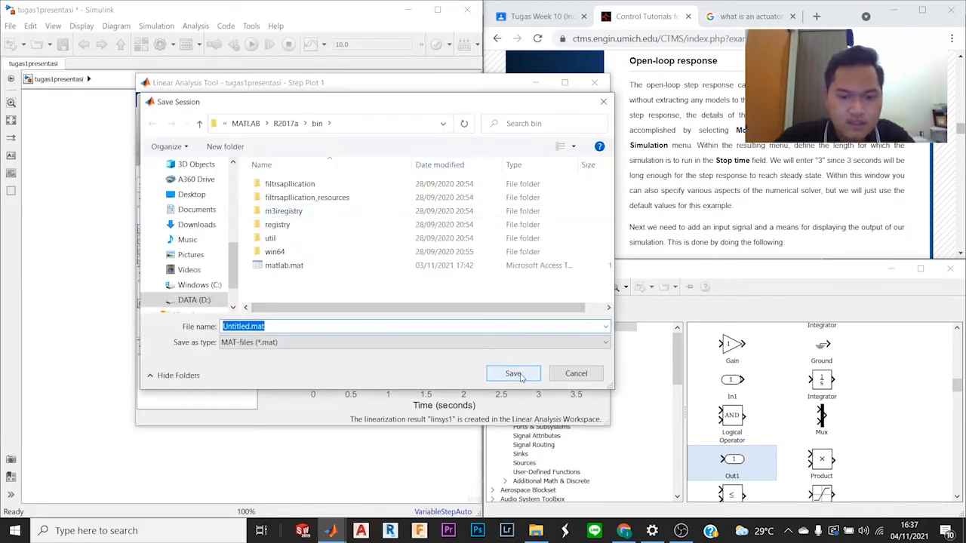
click(521, 375)
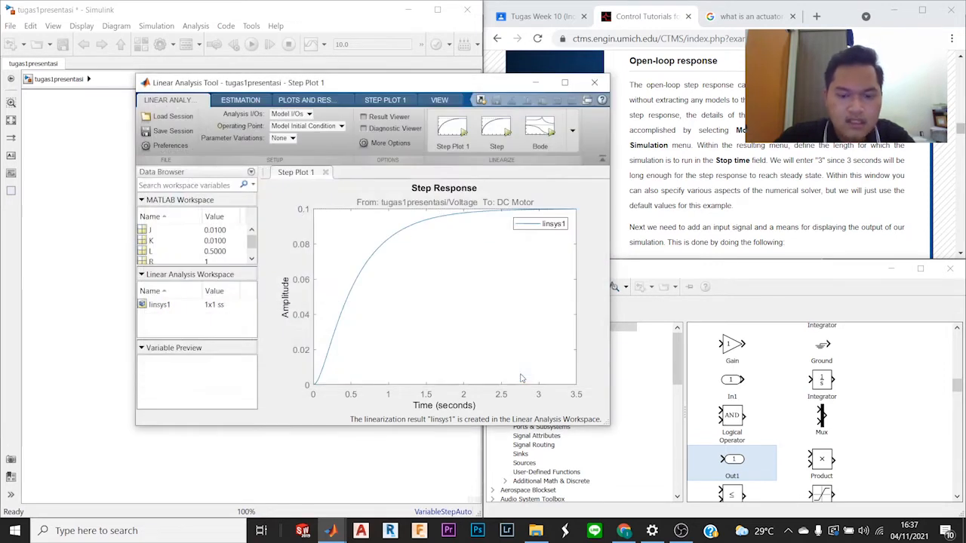
click(536, 83)
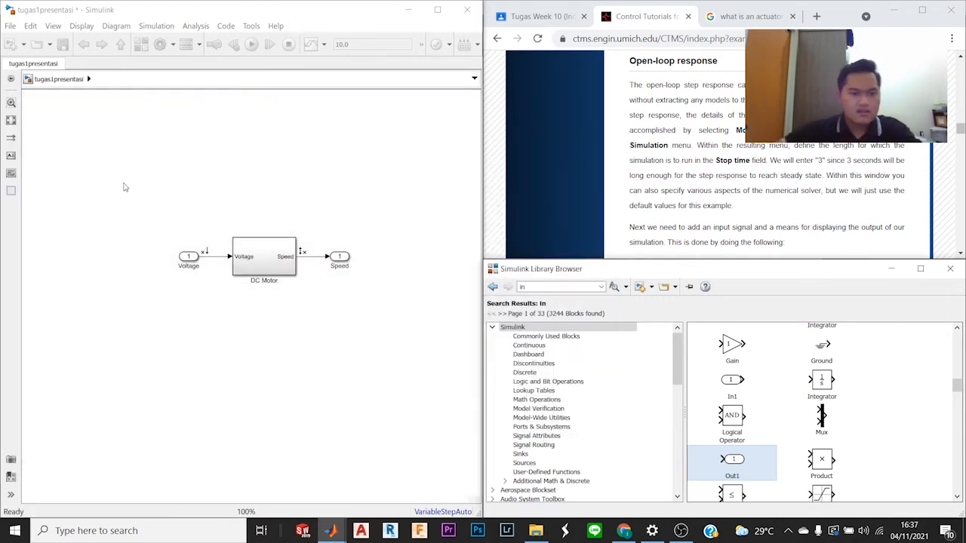
Step: Read the tutorial's Open-loop response instructions alongside the tugas1presentasi model diagram
click(193, 161)
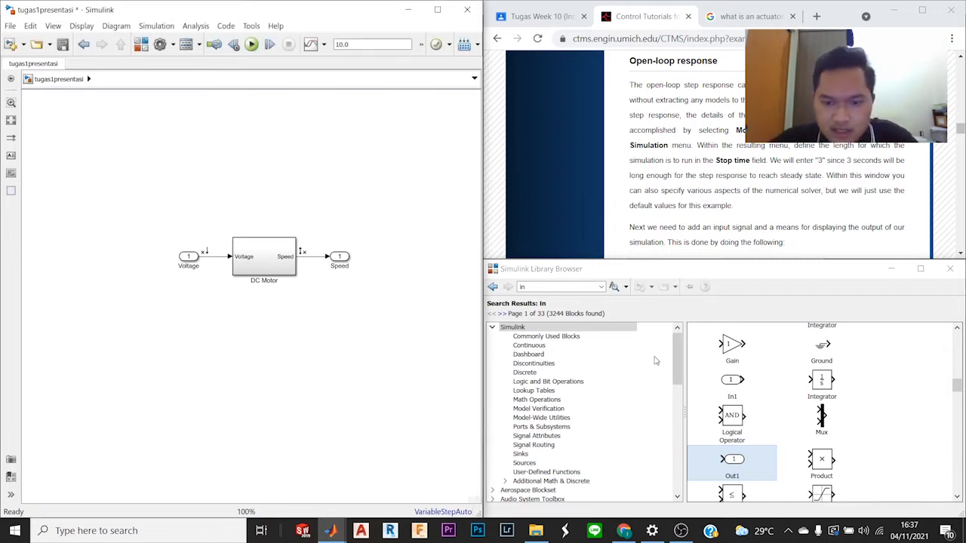
click(585, 288)
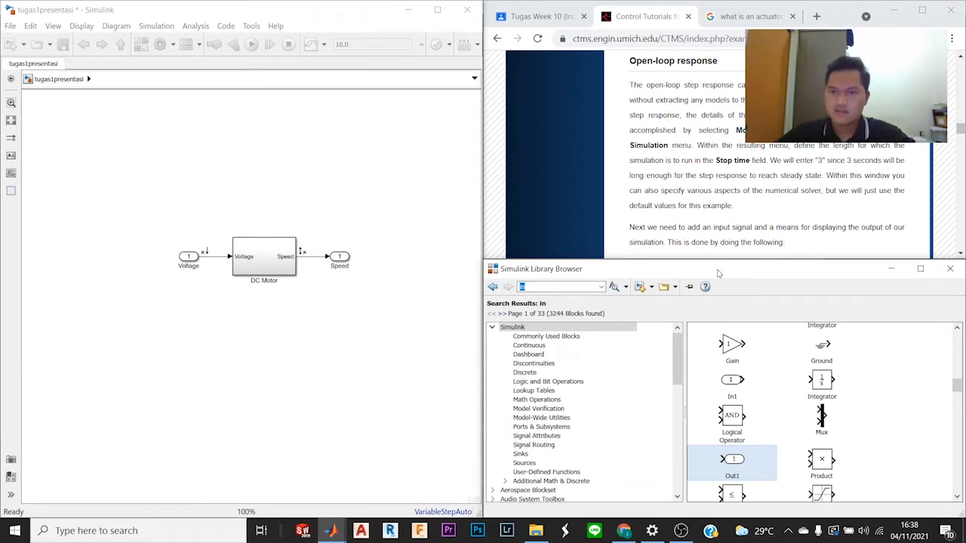
scroll(768, 173, up, 3)
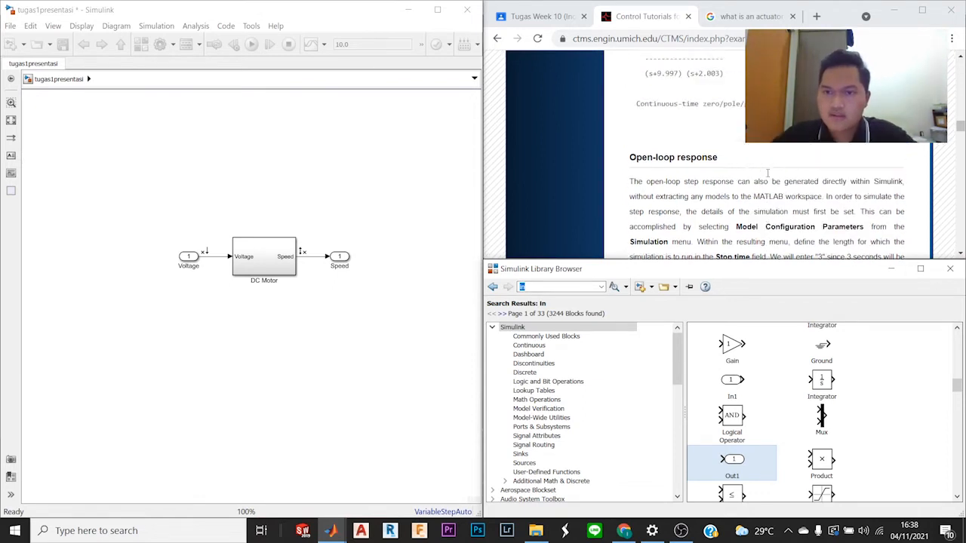
scroll(767, 173, down, 3)
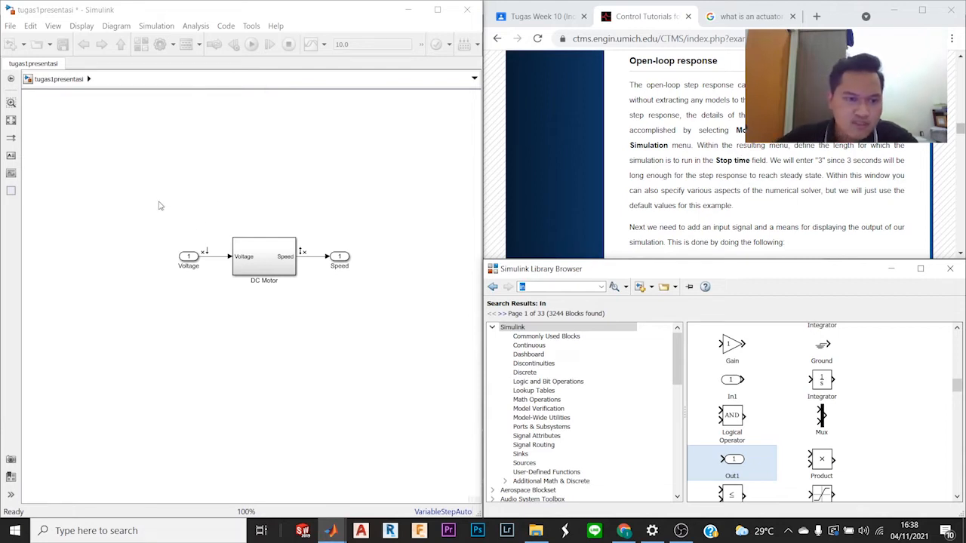
scroll(235, 189, down, 2)
scroll(234, 190, up, 2)
scroll(235, 191, up, 1)
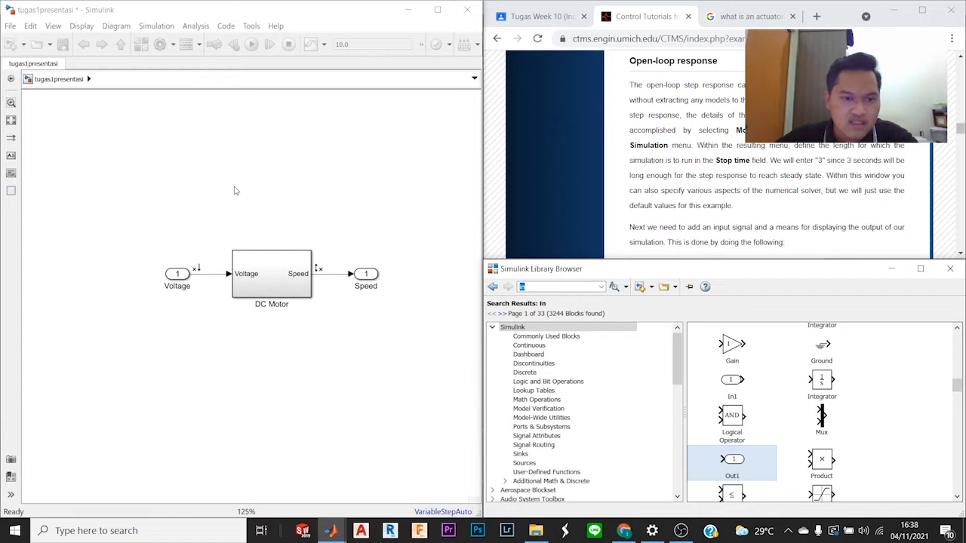
drag(272, 187, 253, 170)
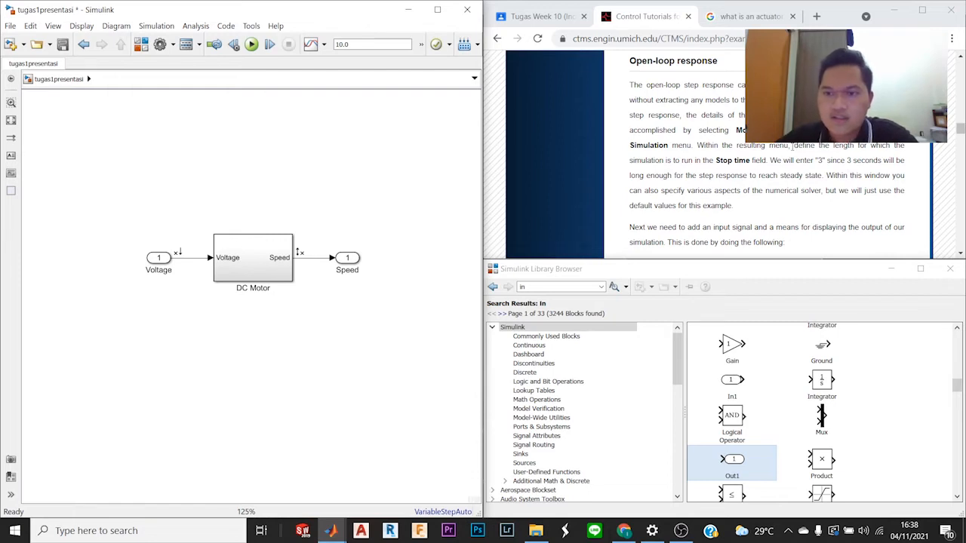
Step: Set the simulation stop time to 3.0 in the tugas1presentasi model's configuration parameters, keeping the default solver options
click(156, 26)
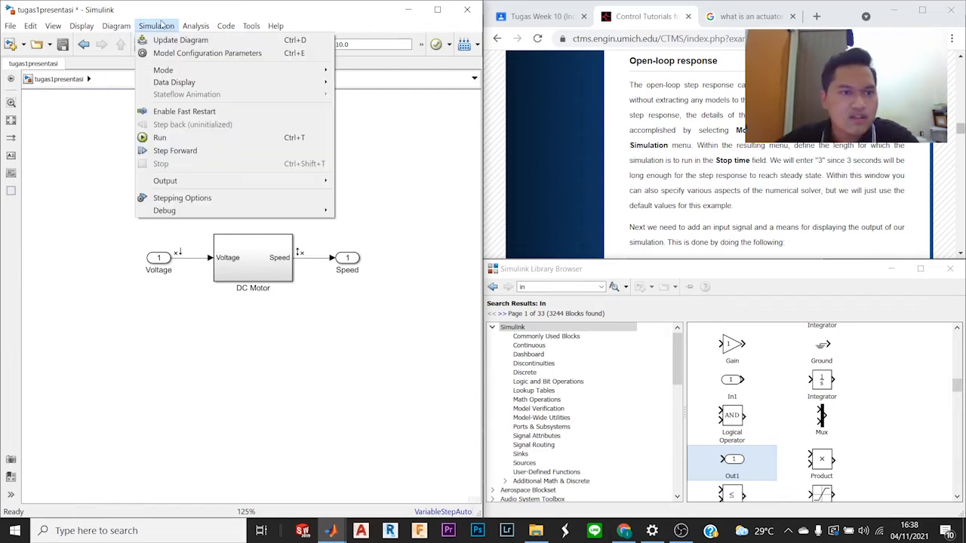
click(205, 55)
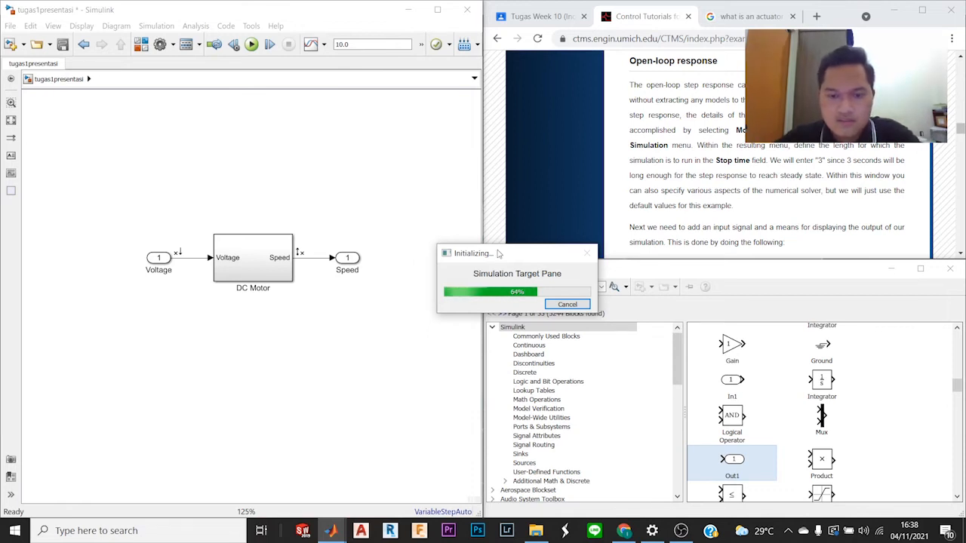
drag(499, 254, 346, 145)
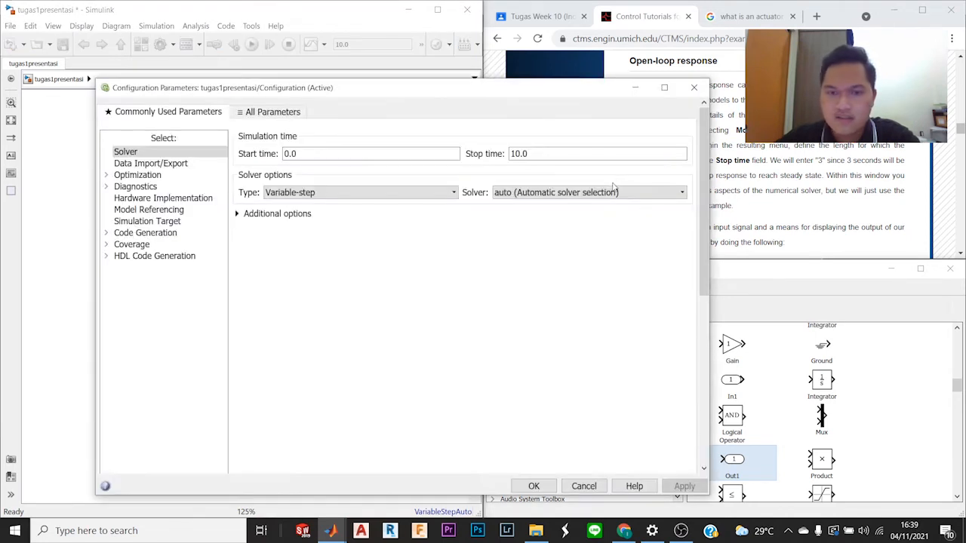
drag(490, 89, 423, 83)
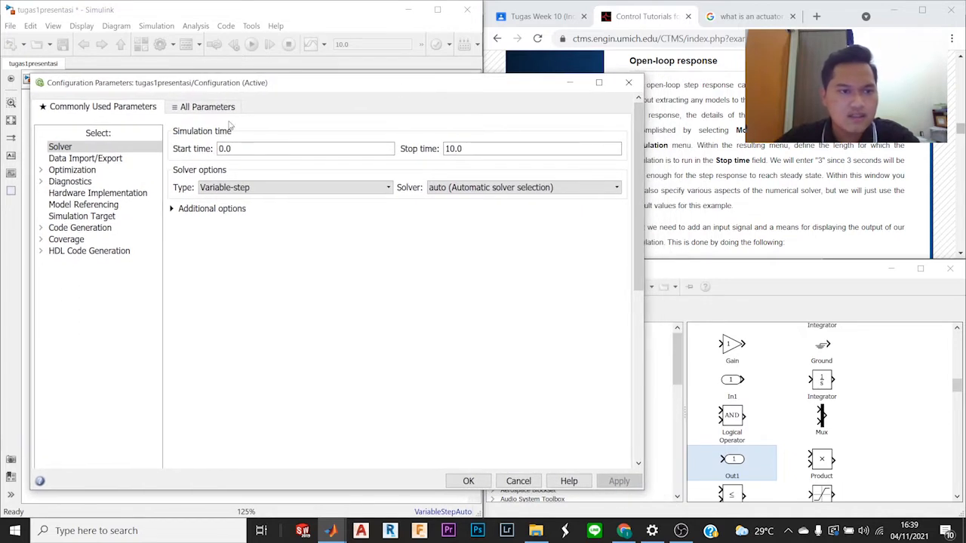
click(204, 107)
click(104, 111)
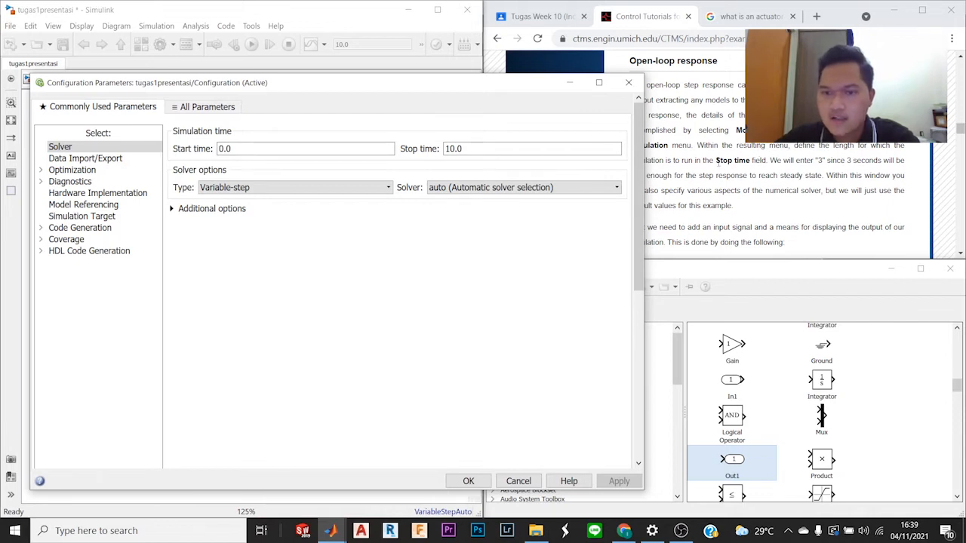
double_click(454, 149)
click(454, 149)
double_click(452, 149)
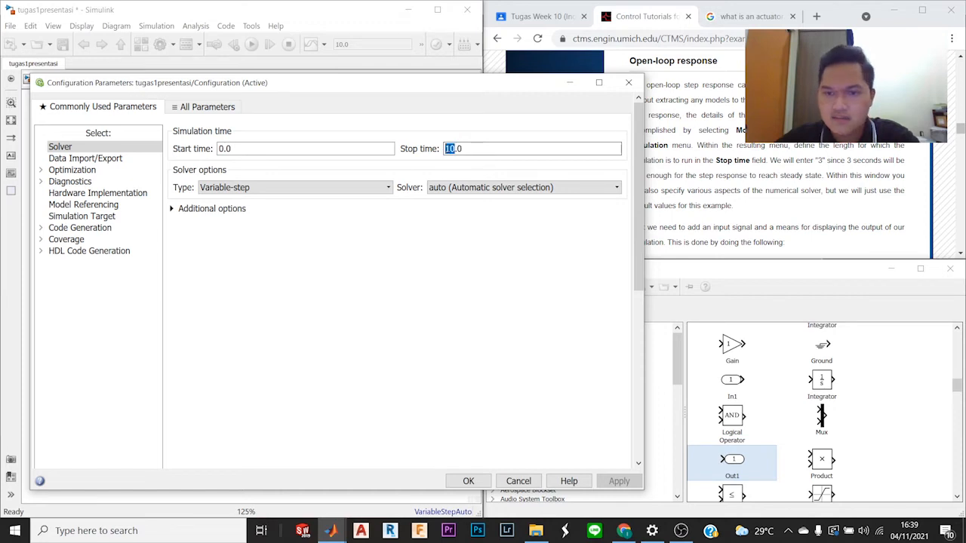
text(3)
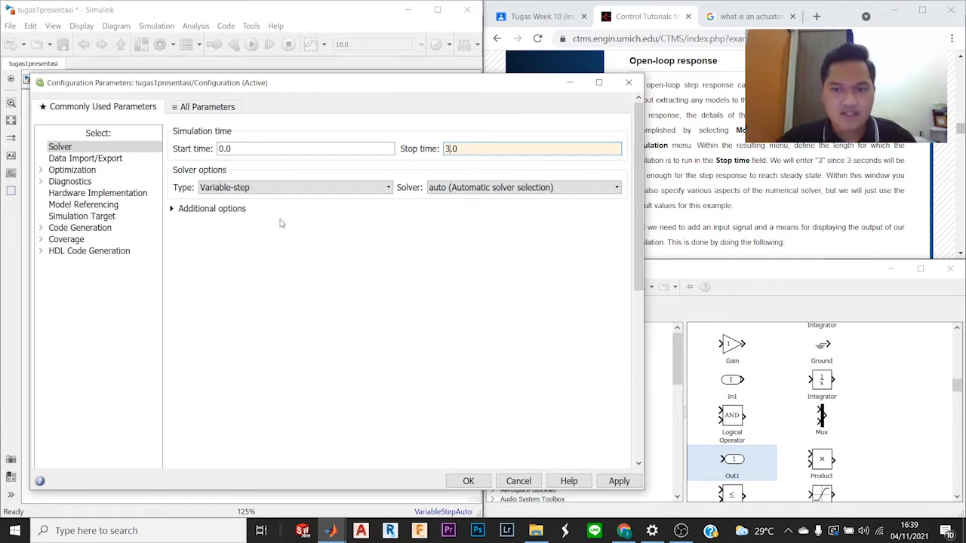
click(475, 482)
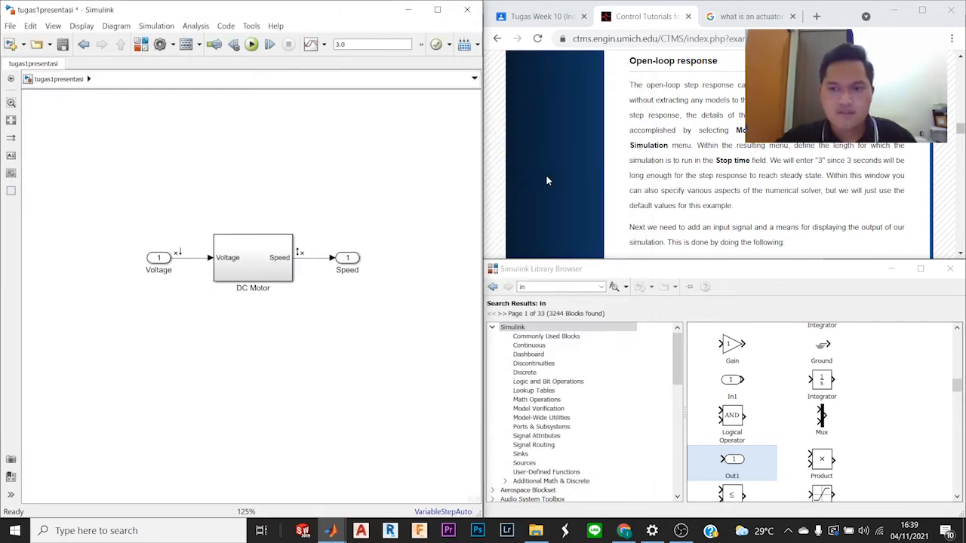
click(159, 27)
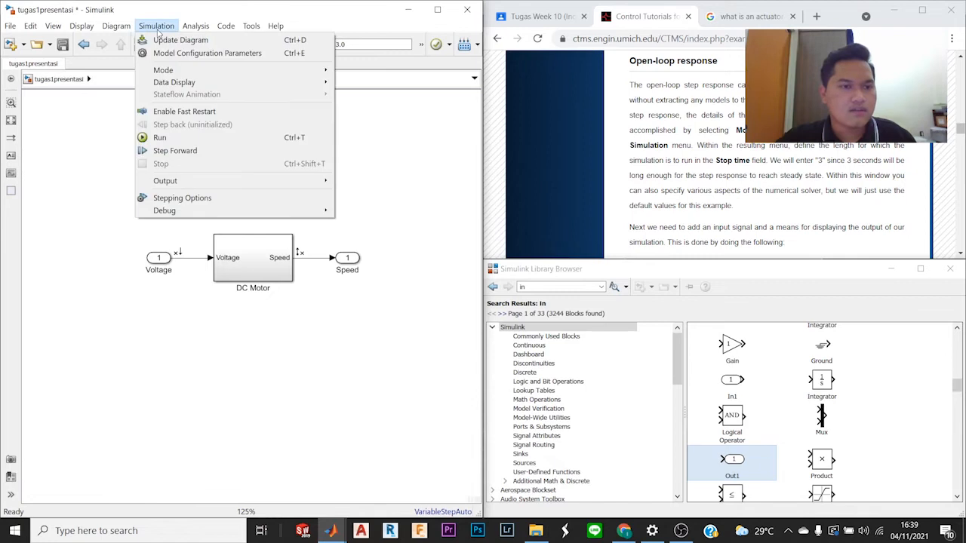
Step: Re-enter 3.0 as the stop time in the tugas1presentasi model's configuration parameters, leaving the solver at its defaults, and apply
click(210, 58)
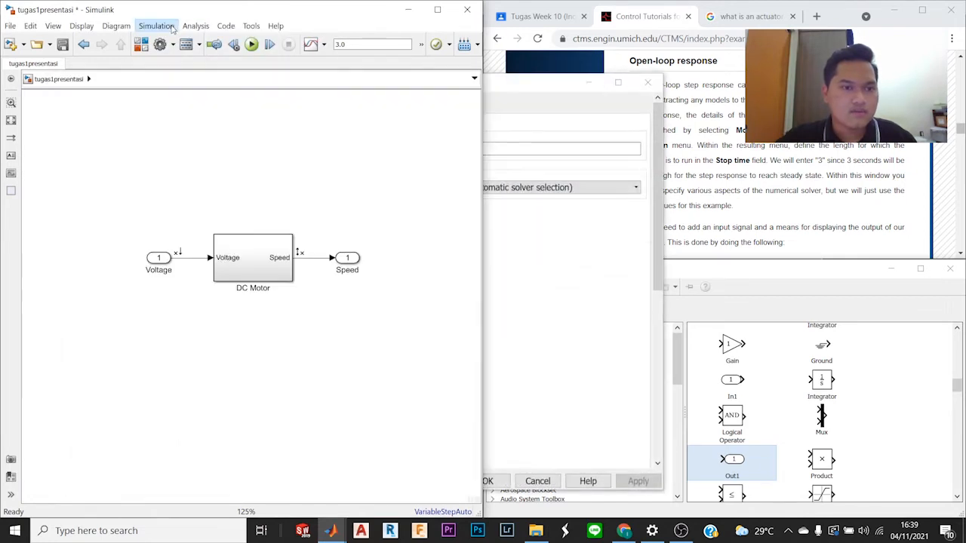
click(173, 28)
click(510, 81)
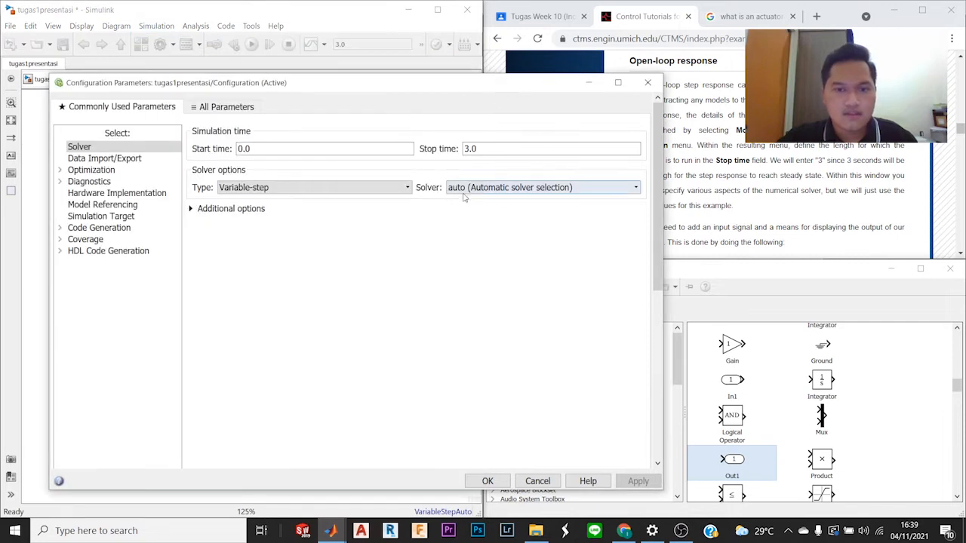
double_click(475, 148)
click(467, 148)
key(BackSpace)
text(3)
key(Return)
click(634, 481)
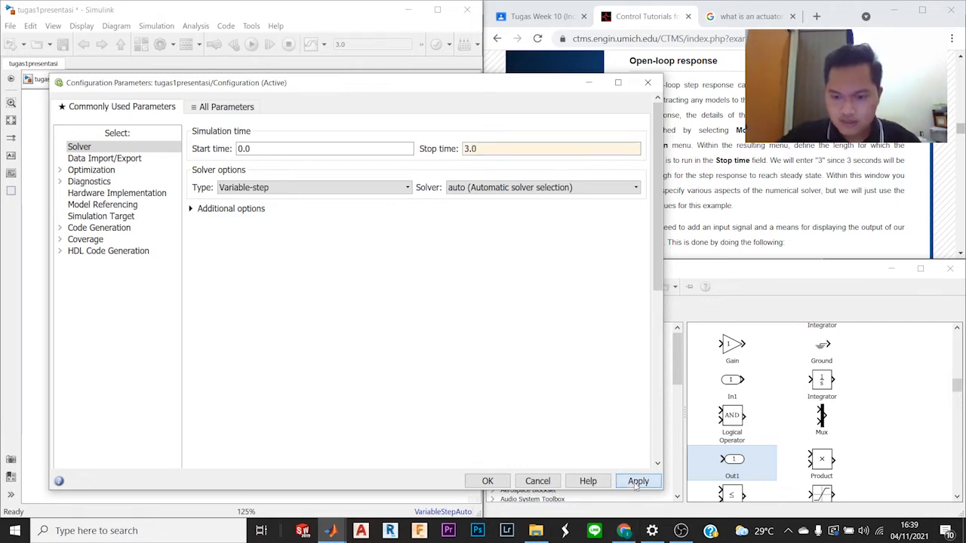
click(487, 481)
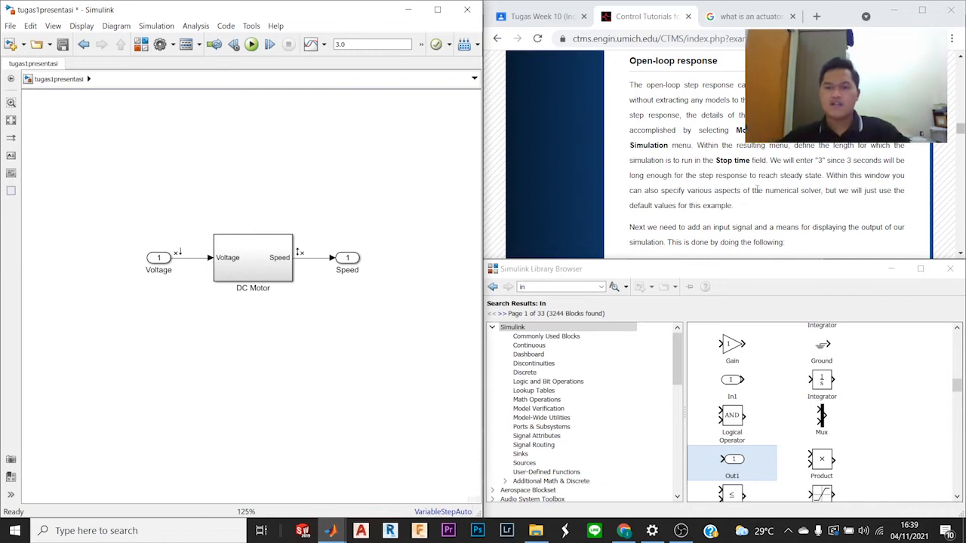
Step: Delete the Voltage input port and the Speed output port blocks from the model, following the tutorial's Open-loop response list
scroll(762, 205, down, 1)
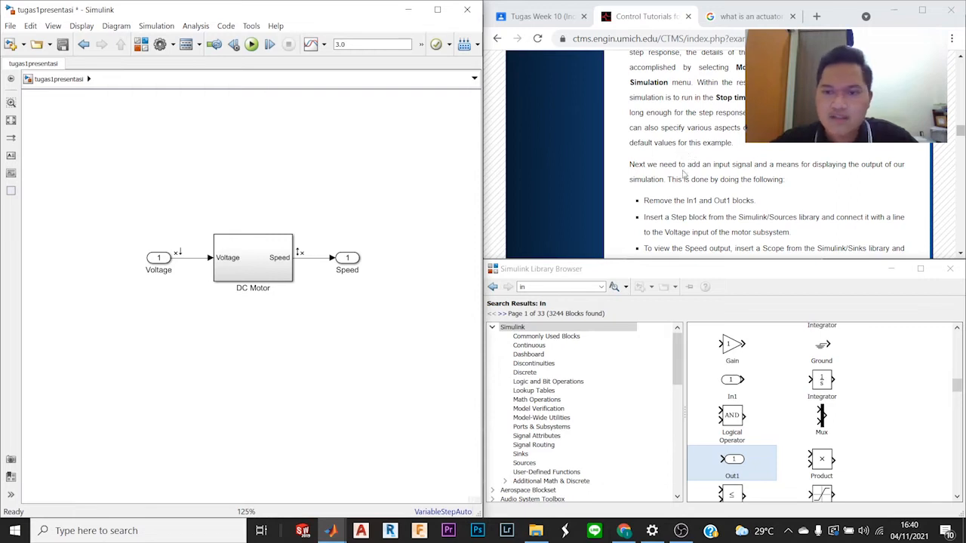
scroll(684, 211, down, 1)
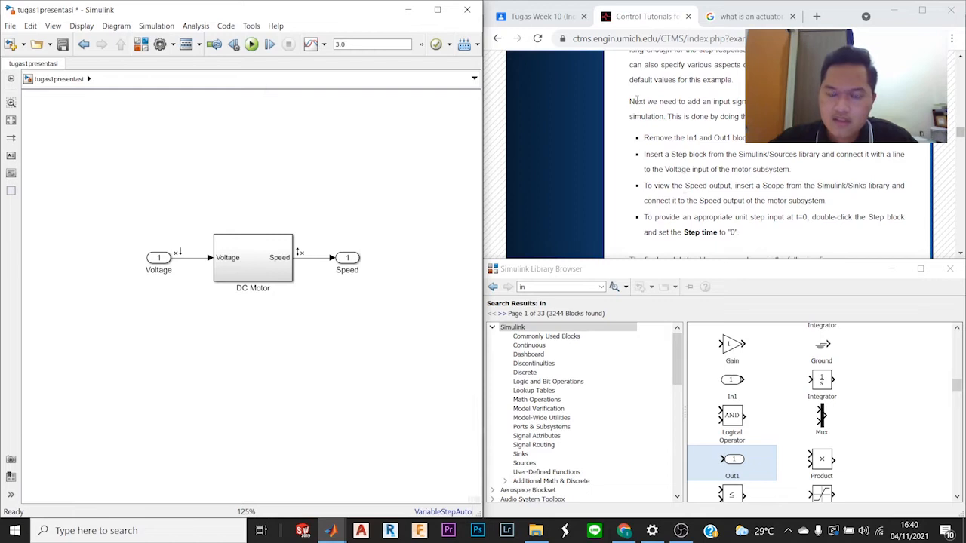
drag(631, 101, 785, 102)
click(785, 102)
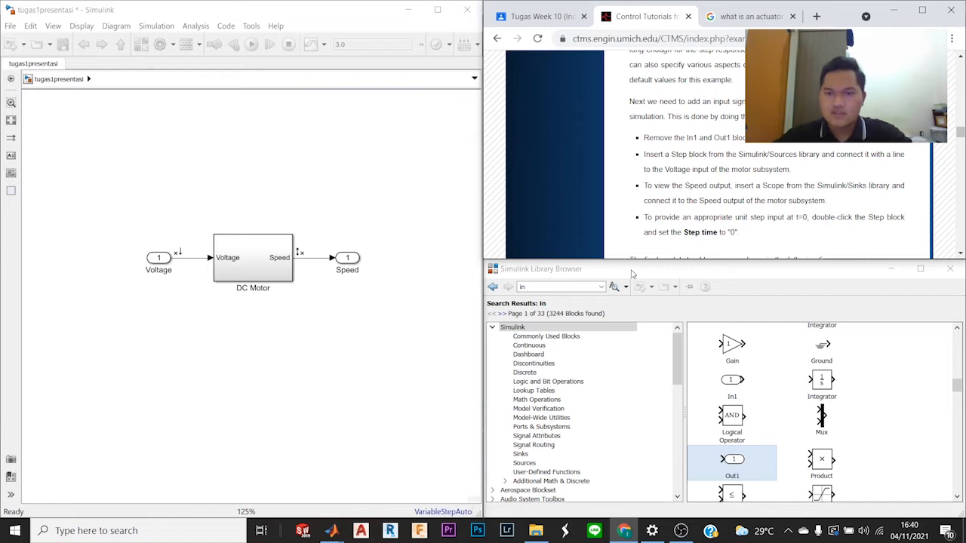
click(234, 208)
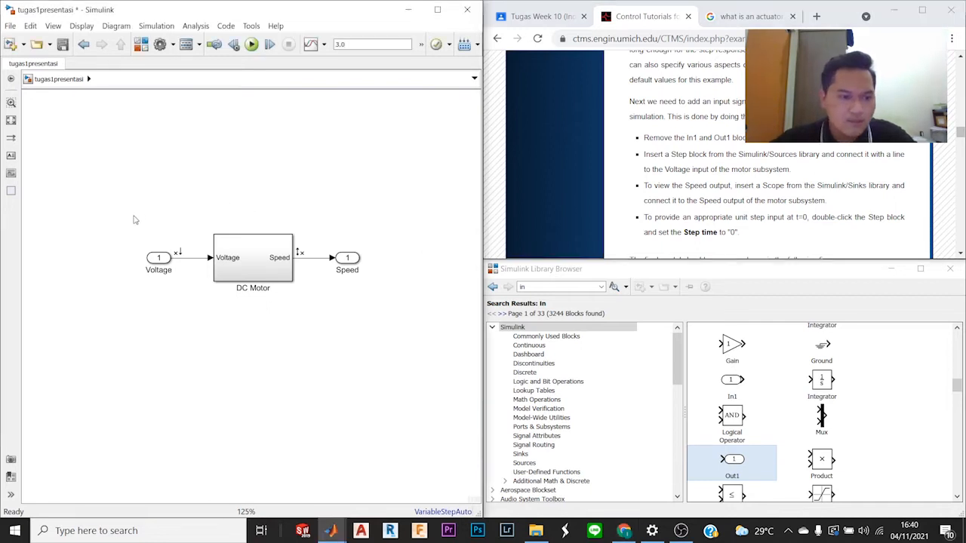
drag(134, 216, 165, 283)
click(203, 120)
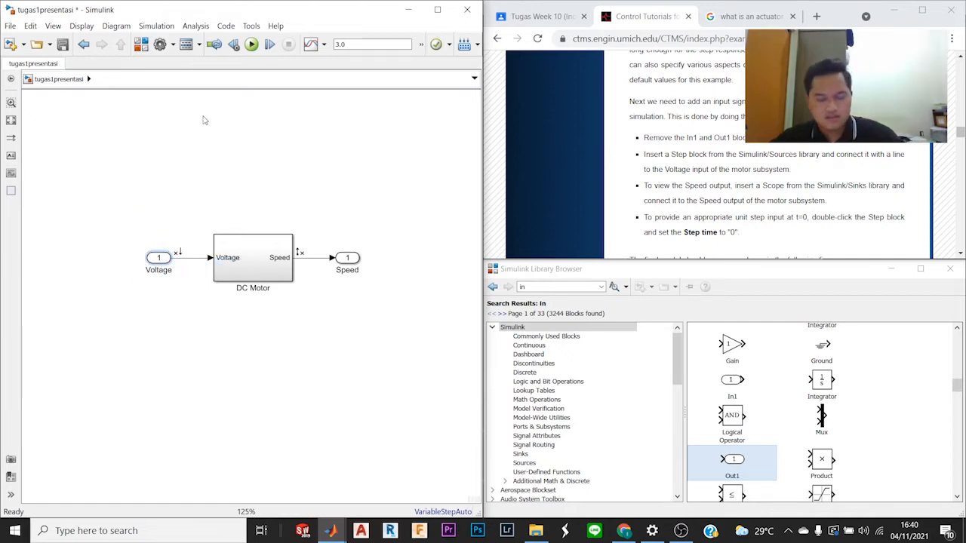
key(Delete)
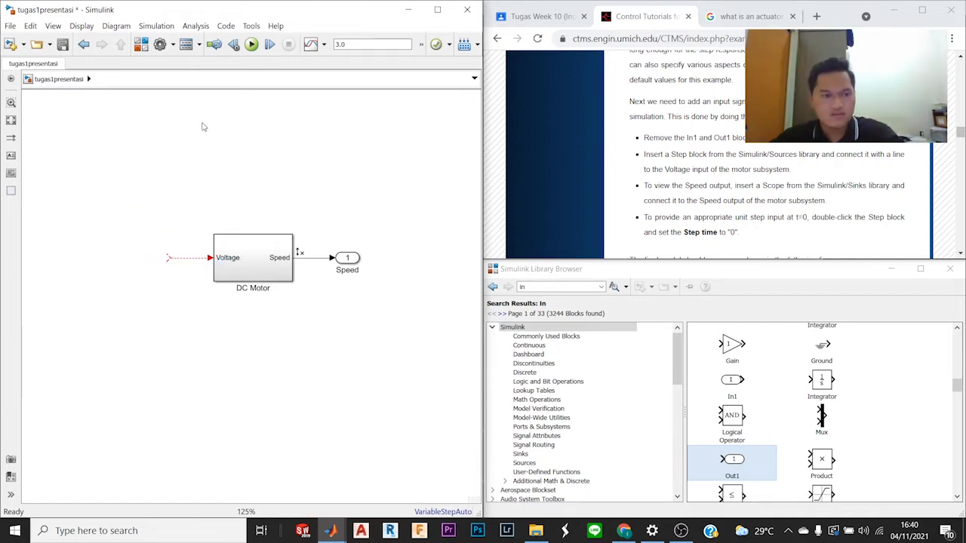
click(349, 258)
key(Delete)
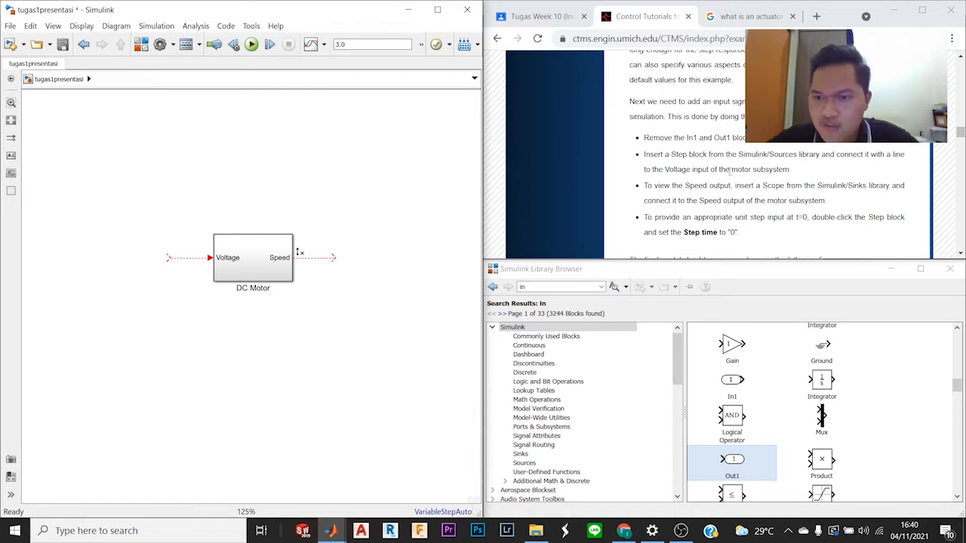
Step: Search the block library for "step" and place a Step block connected to the DC Motor subsystem's Voltage input
click(576, 288)
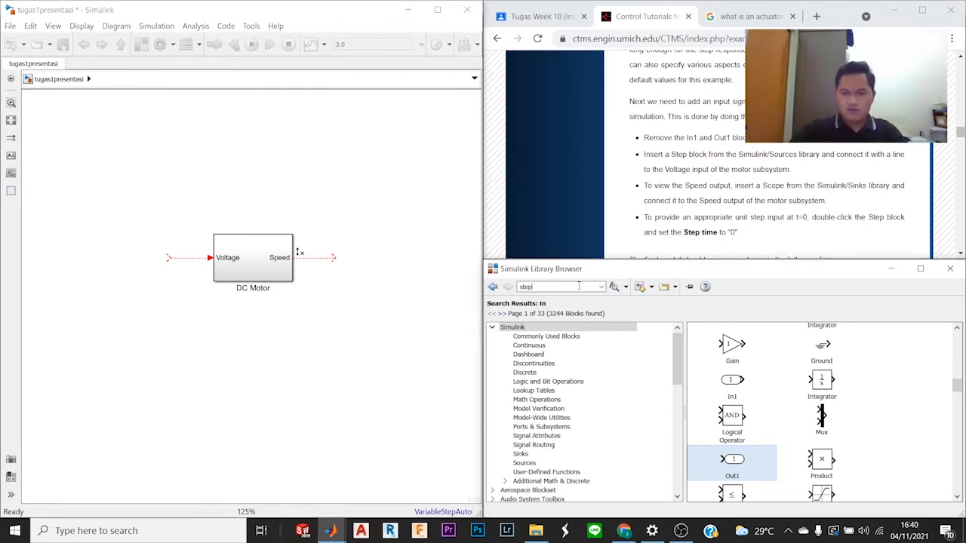
text(step)
key(Return)
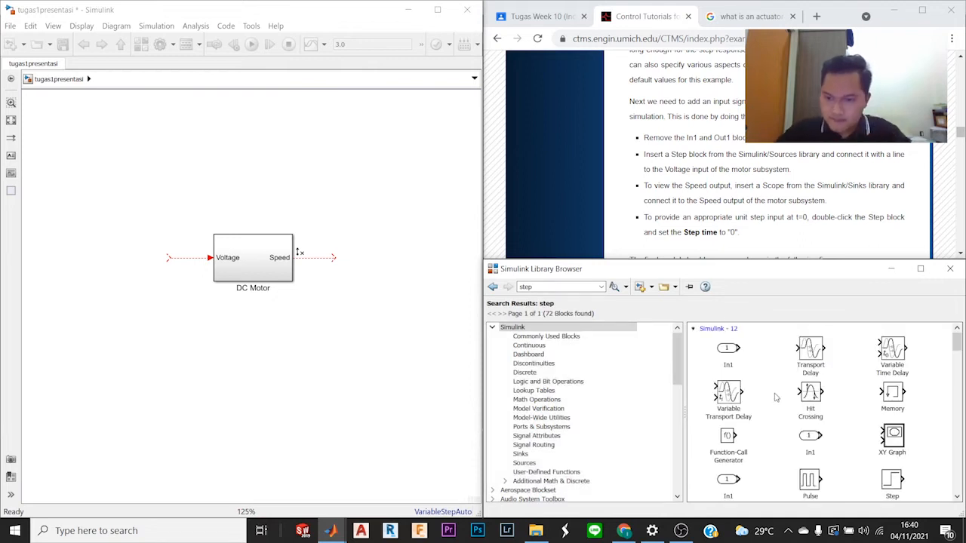
scroll(781, 401, down, 1)
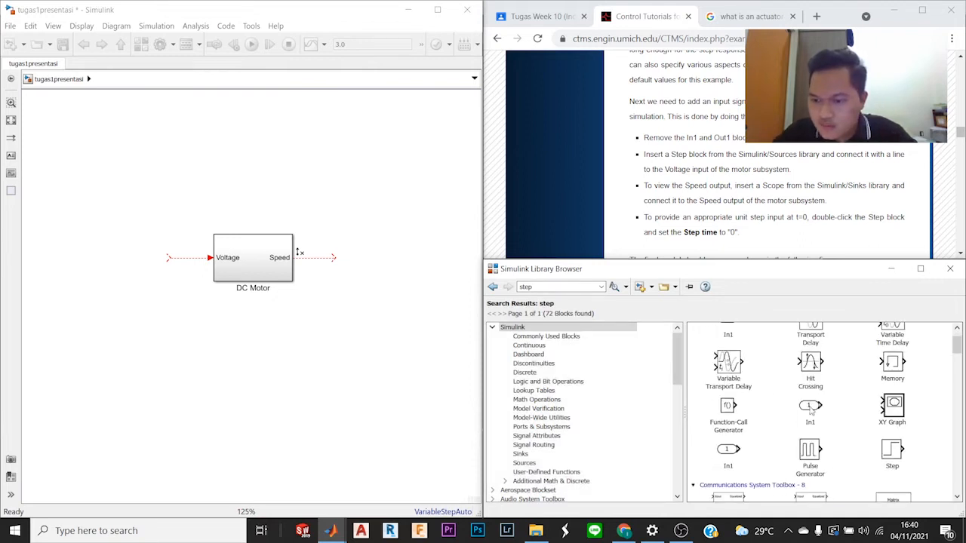
drag(895, 453, 162, 268)
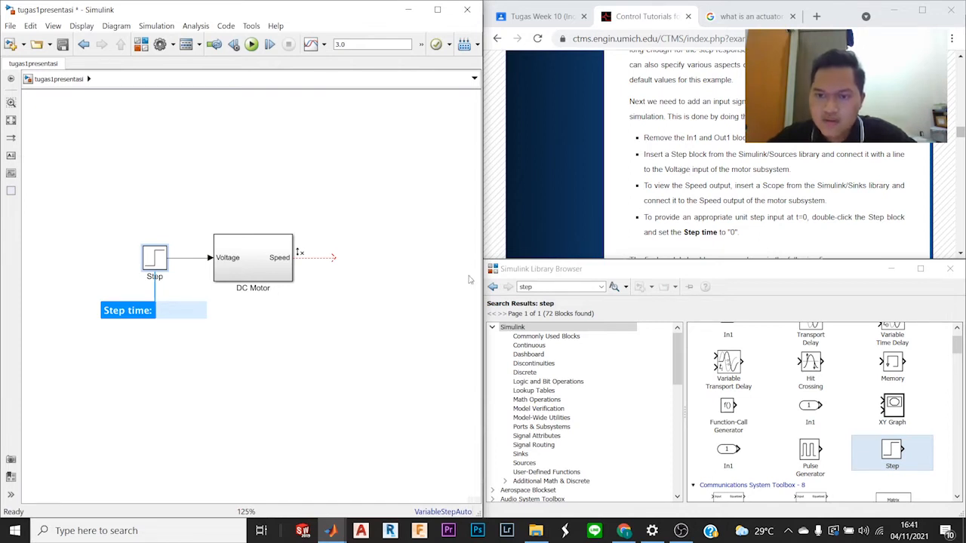
click(355, 304)
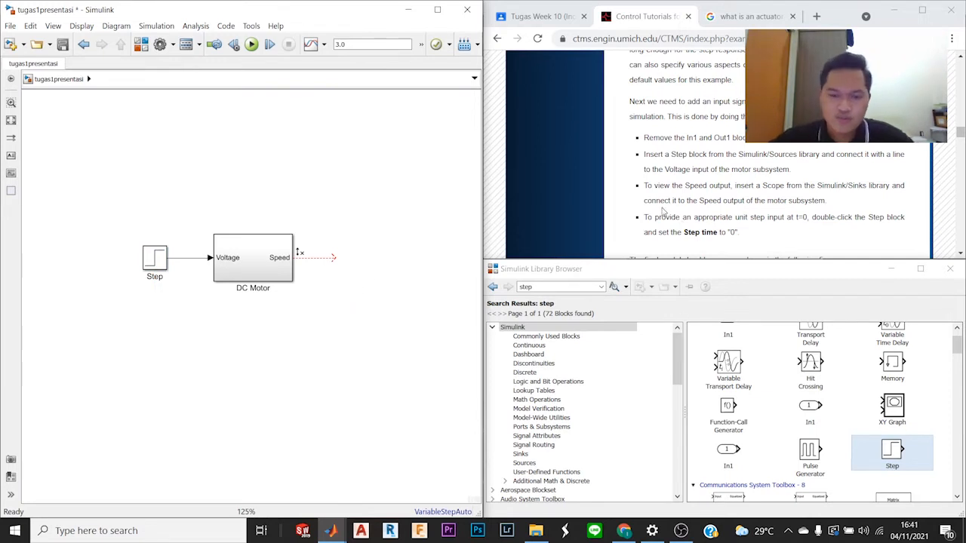
Step: Search the block library for "scope" and place a Scope block connected to the DC Motor subsystem's Speed output
mouse_move(338, 534)
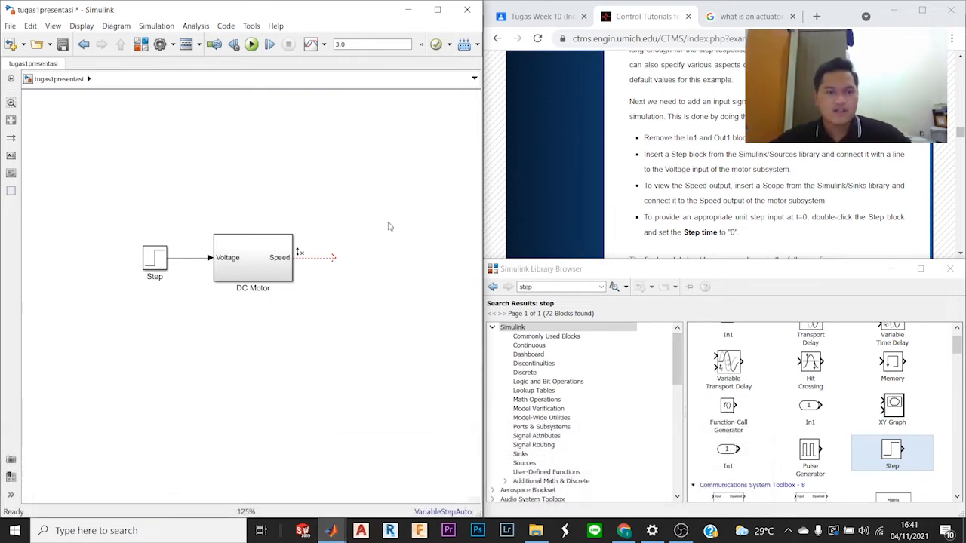
click(573, 288)
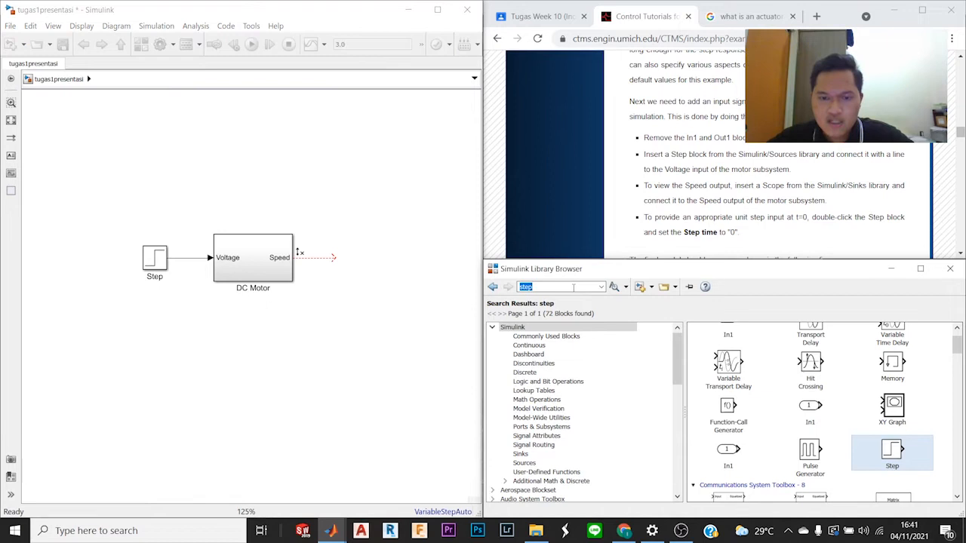
text(scop)
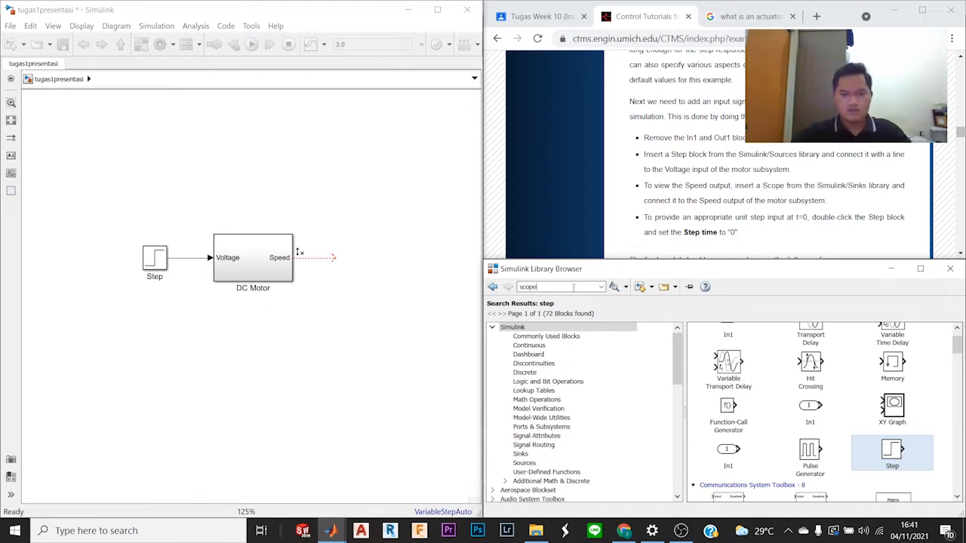
text(e)
key(Return)
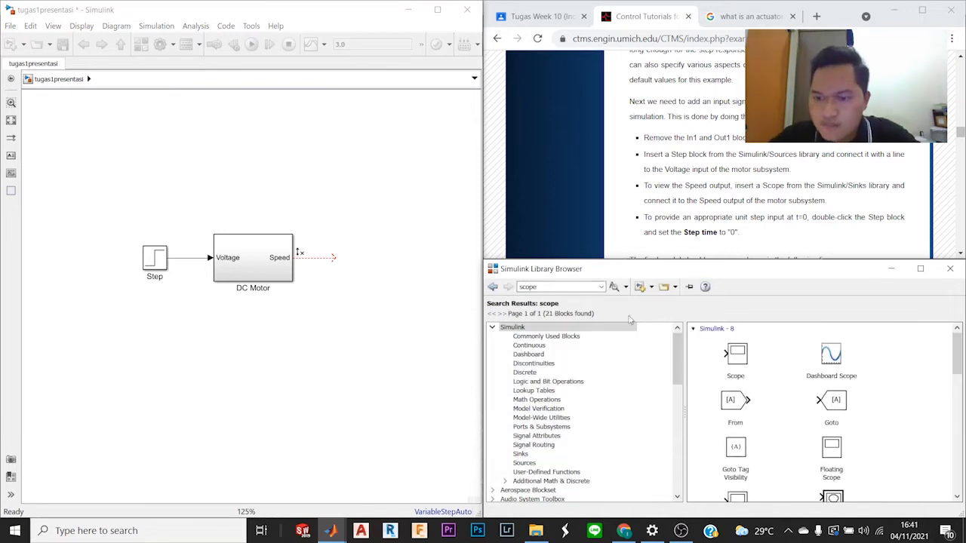
drag(746, 356, 349, 264)
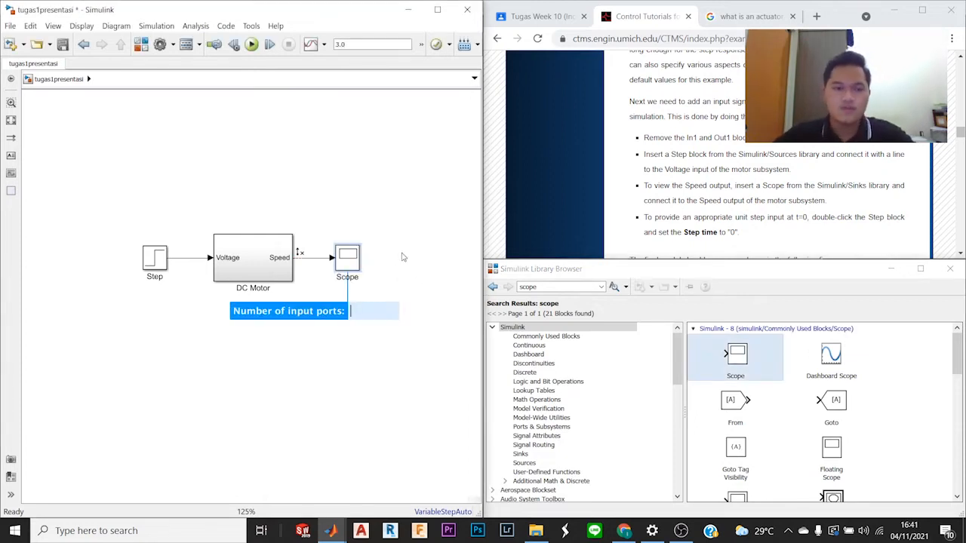
click(402, 257)
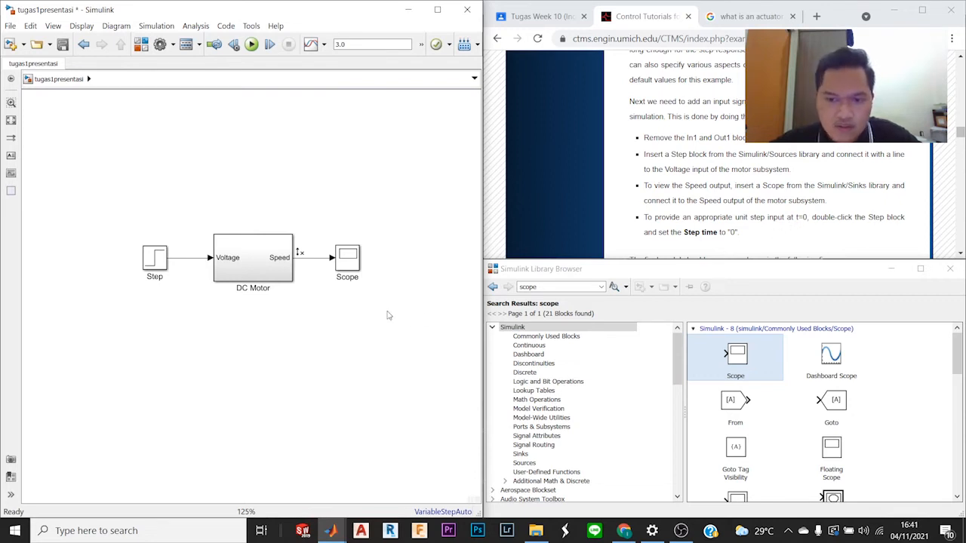
Step: Set the Step block's step time to 0 and check the stored parameter
double_click(155, 260)
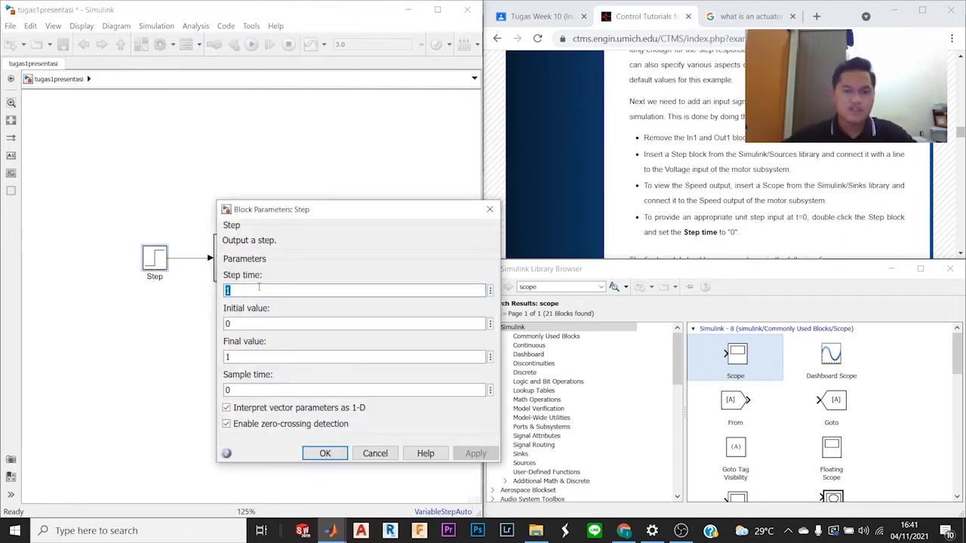
text(0)
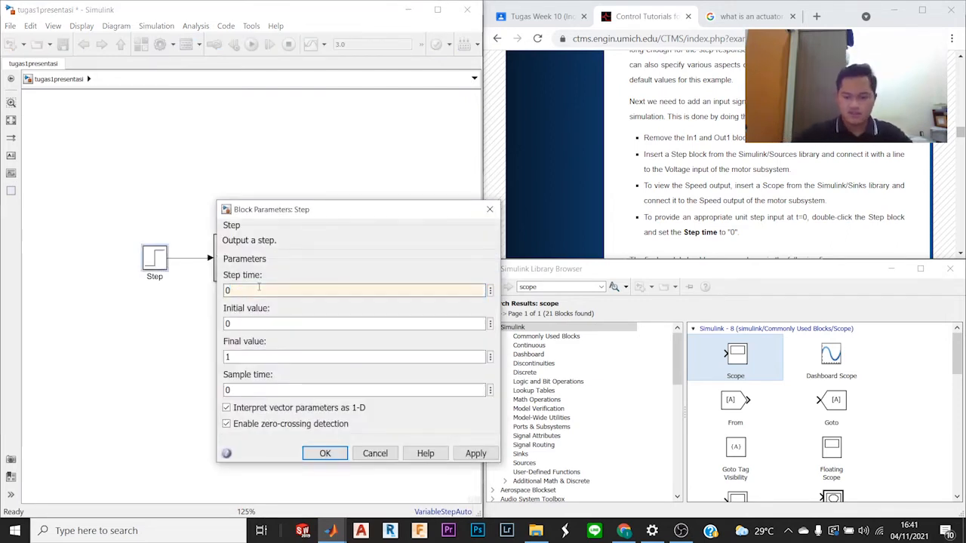
key(Return)
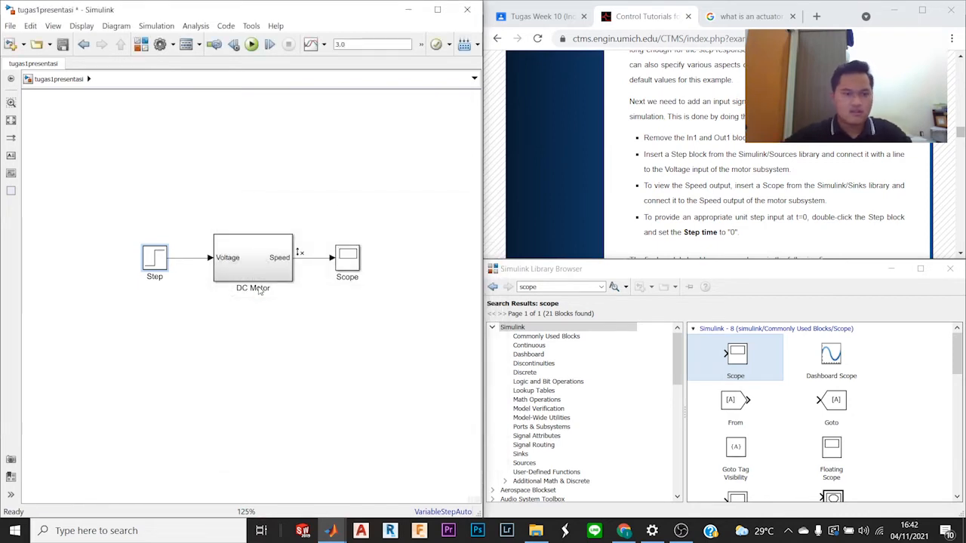
double_click(155, 257)
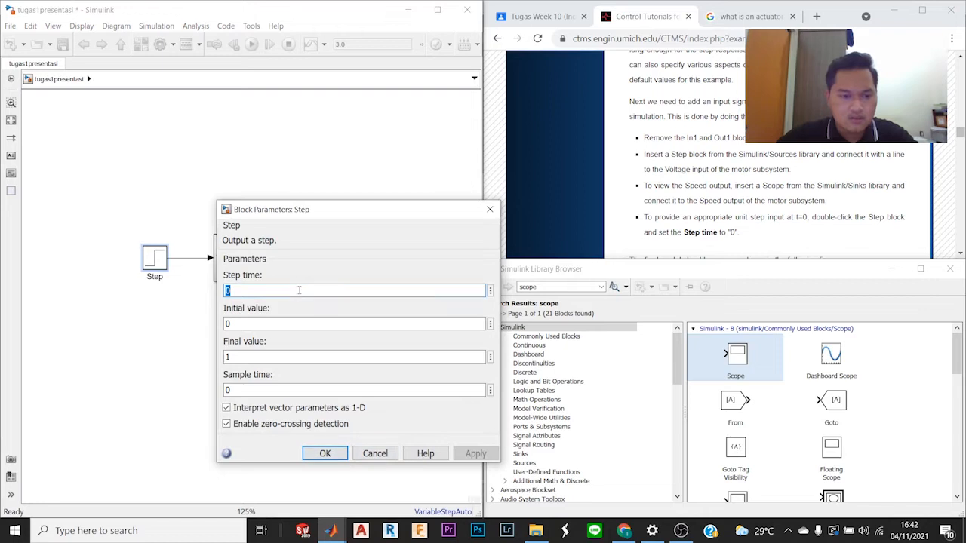
click(325, 453)
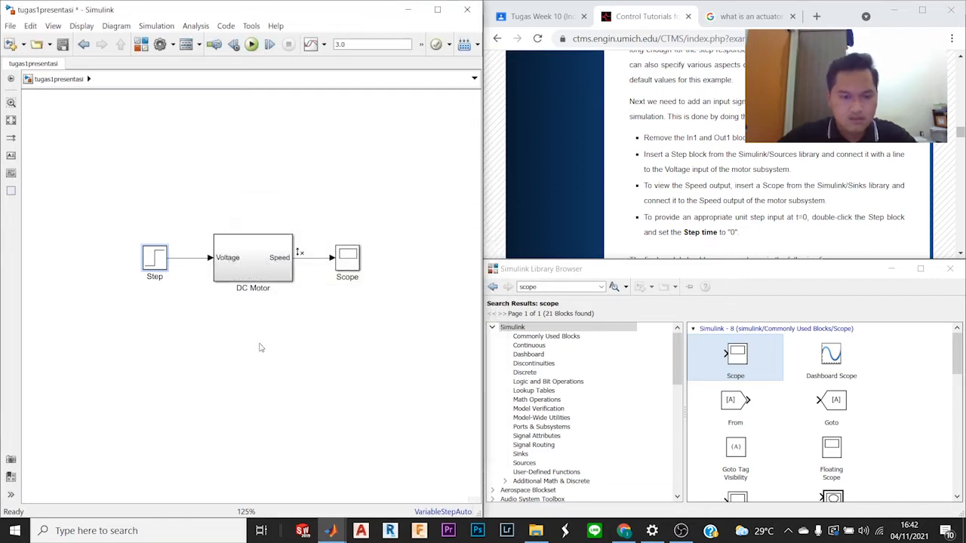
click(228, 304)
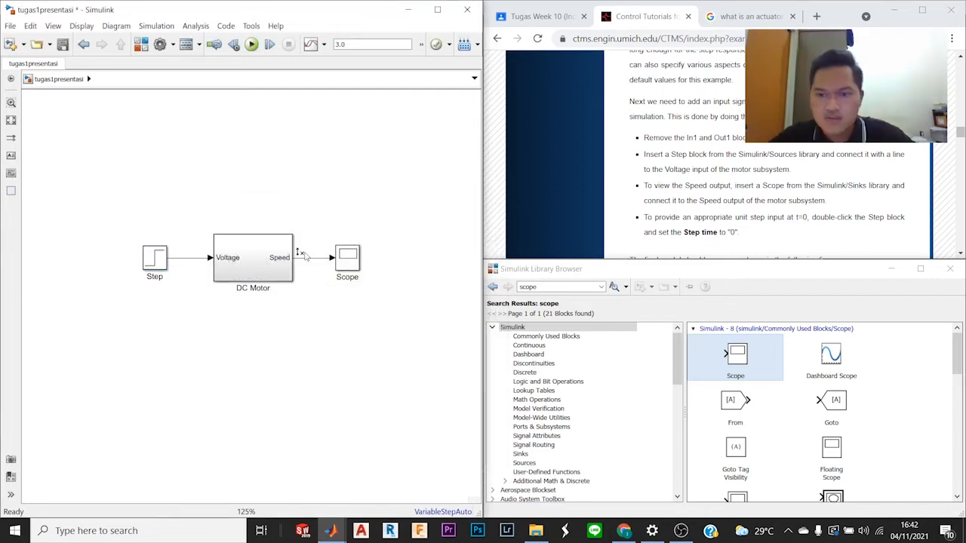
Step: Compare the model with the tutorial's final model figure and read its instructions for running the simulation and viewing the scope output
scroll(733, 209, down, 1)
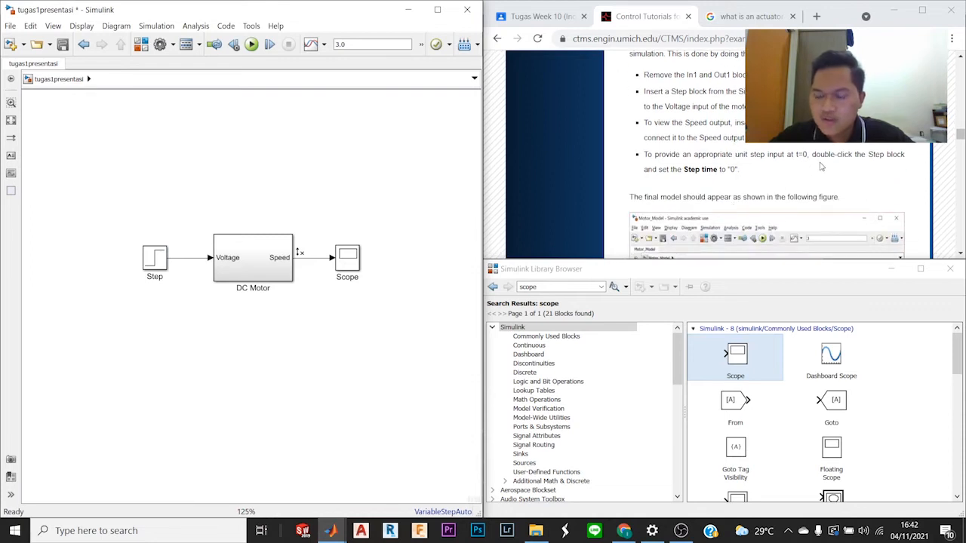
scroll(824, 167, down, 3)
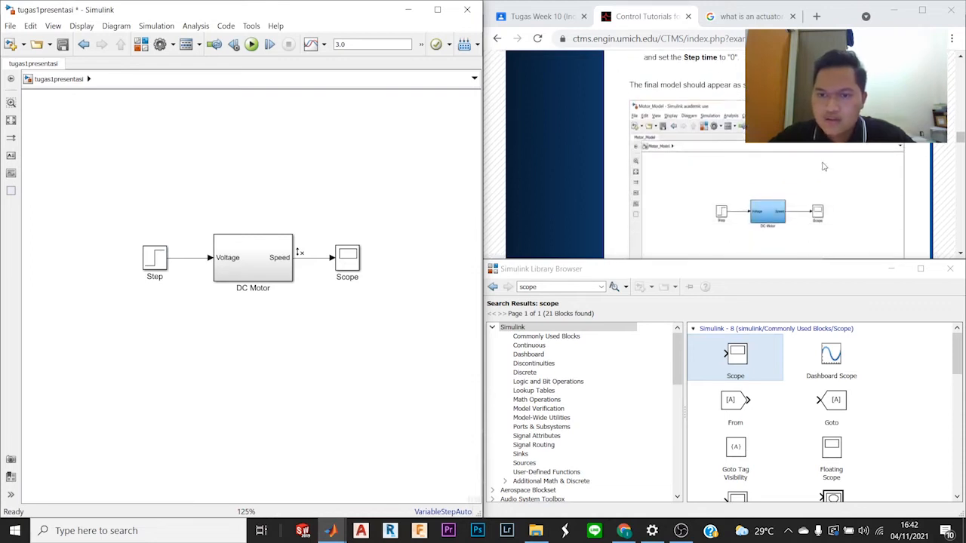
scroll(824, 167, up, 1)
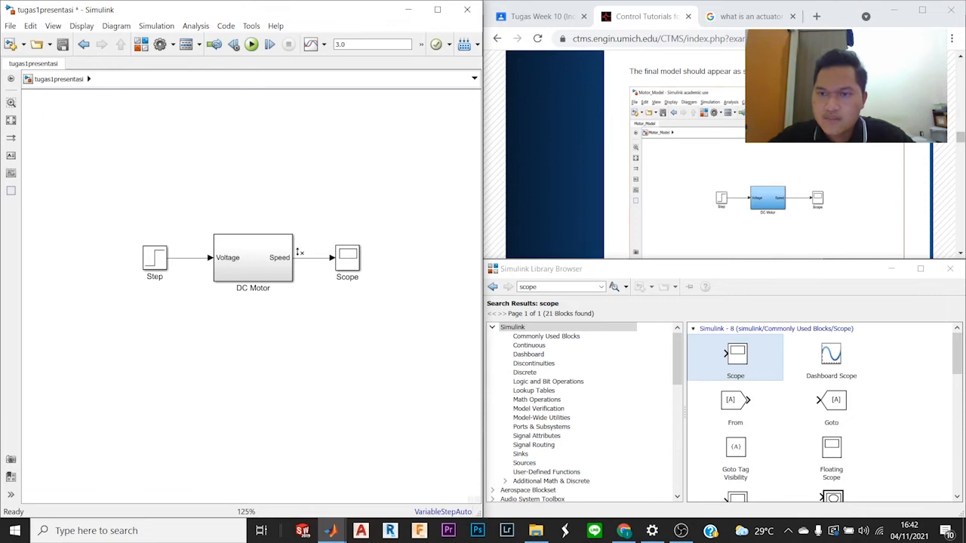
scroll(751, 210, down, 1)
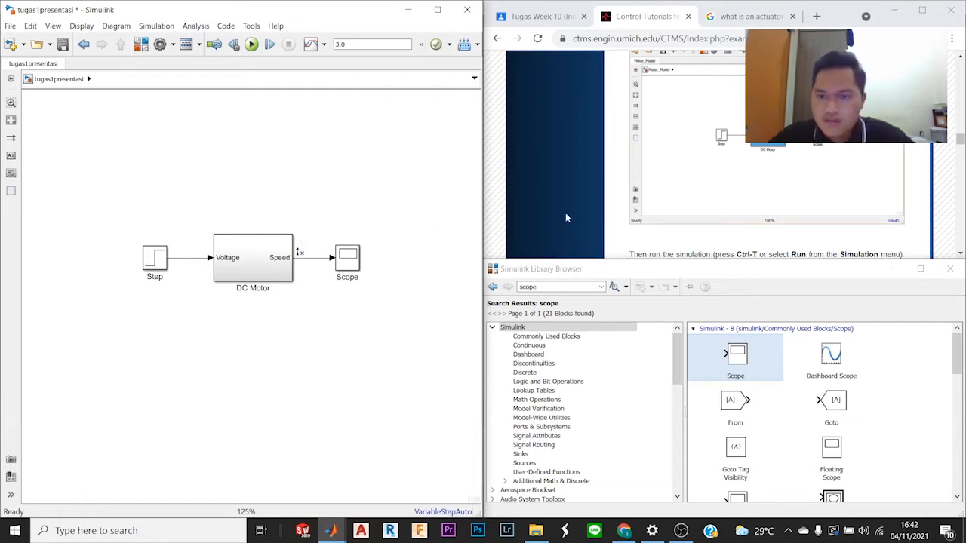
scroll(747, 215, down, 2)
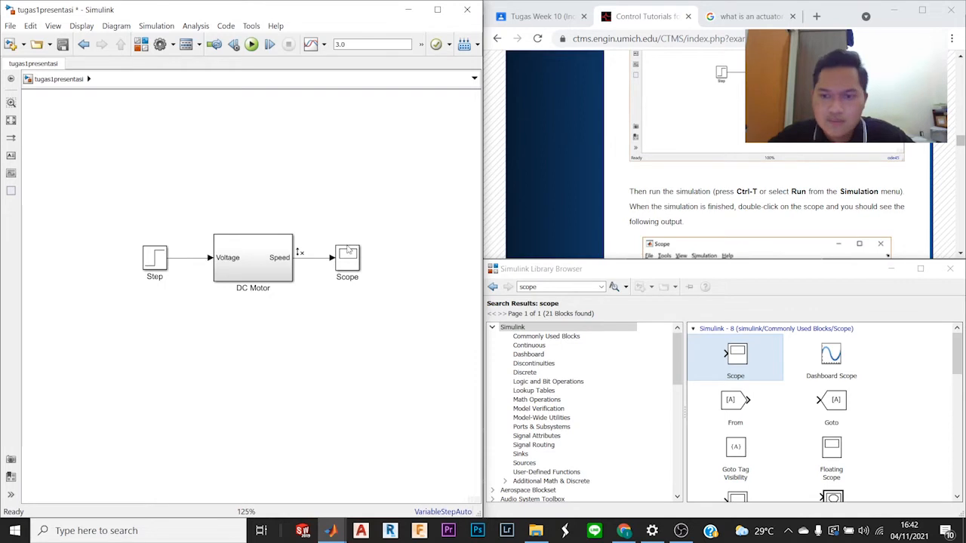
scroll(785, 212, down, 2)
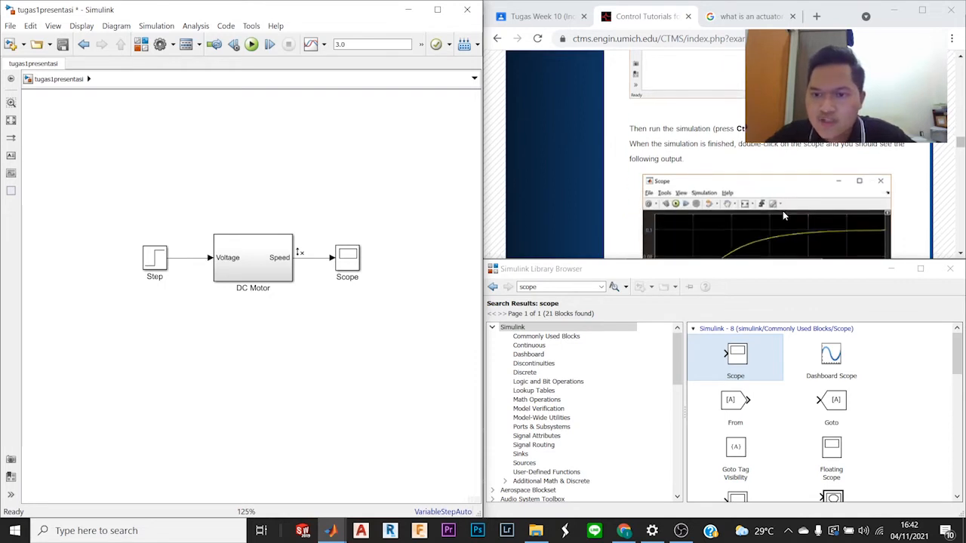
scroll(783, 210, down, 2)
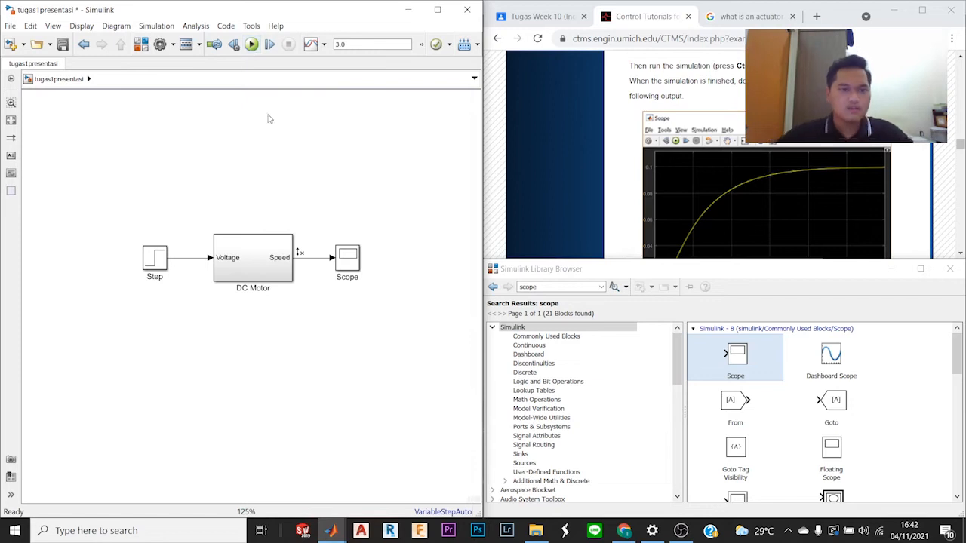
Step: Run the simulation of the tugas1presentasi model and open the Scope block's output
key(ctrl+t)
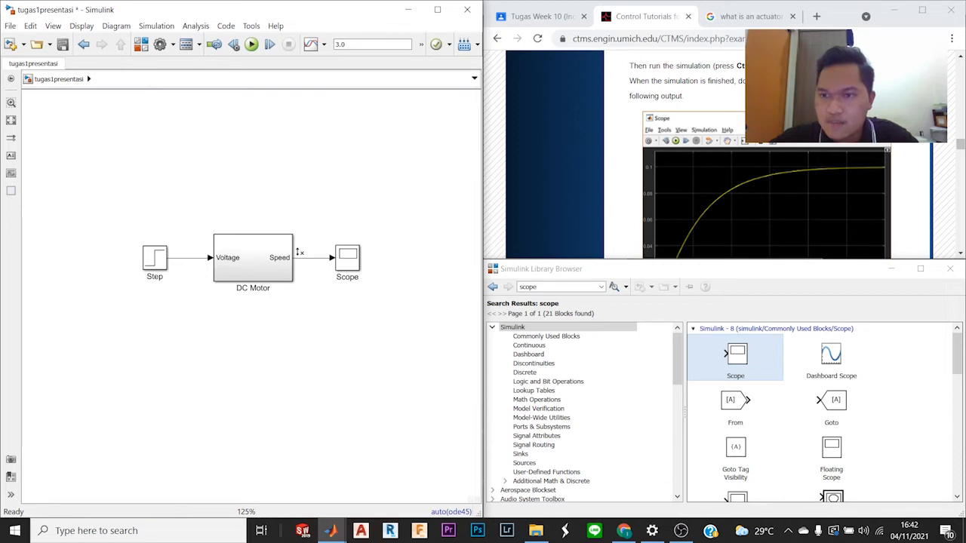
click(345, 262)
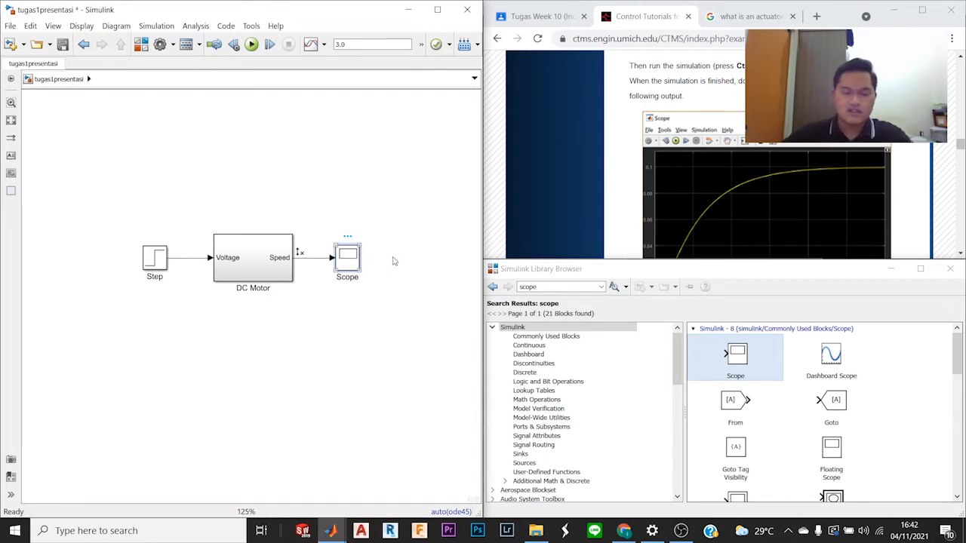
key(ctrl+t)
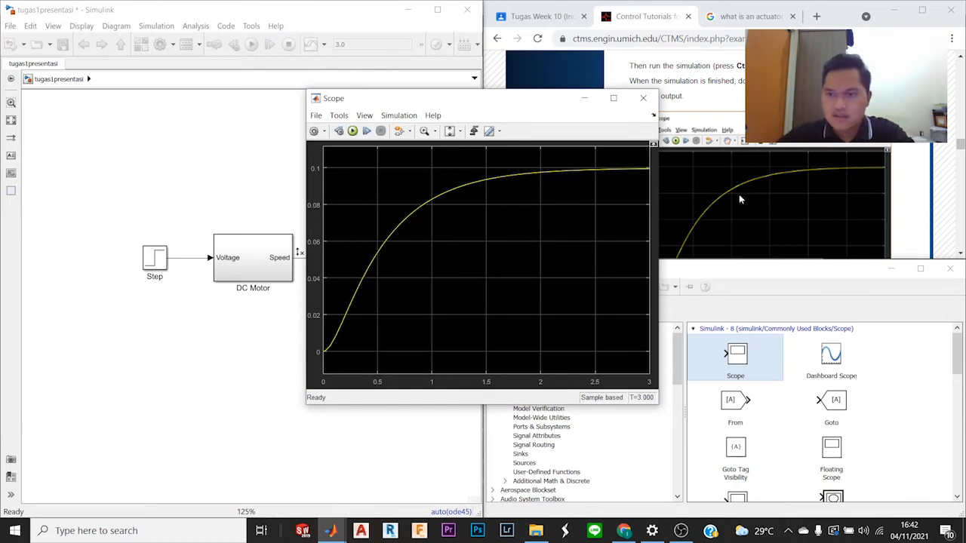
Step: Compare the scope's step response curve with the tutorial's expected output figure and read its explanation of the response
click(820, 175)
scroll(820, 175, down, 3)
scroll(820, 174, up, 2)
drag(416, 98, 270, 64)
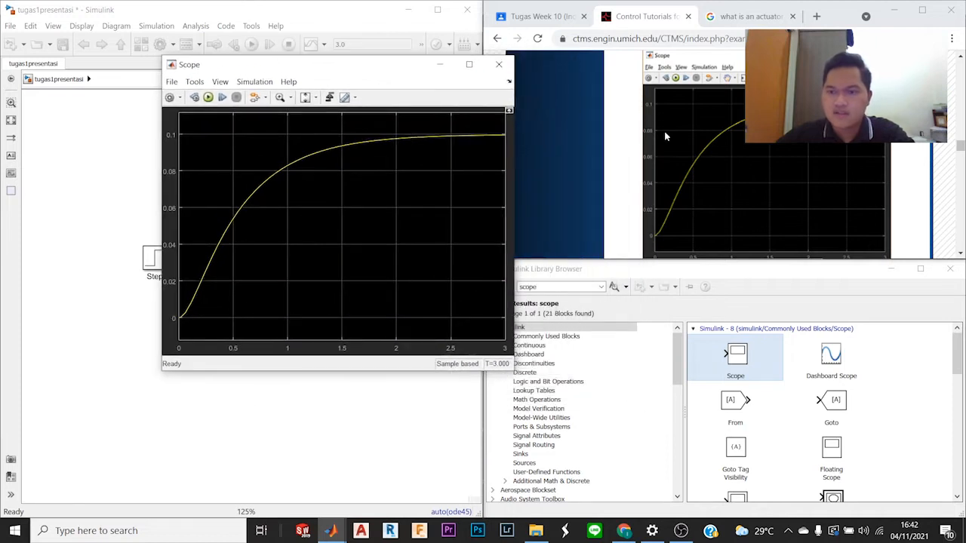
scroll(695, 131, up, 1)
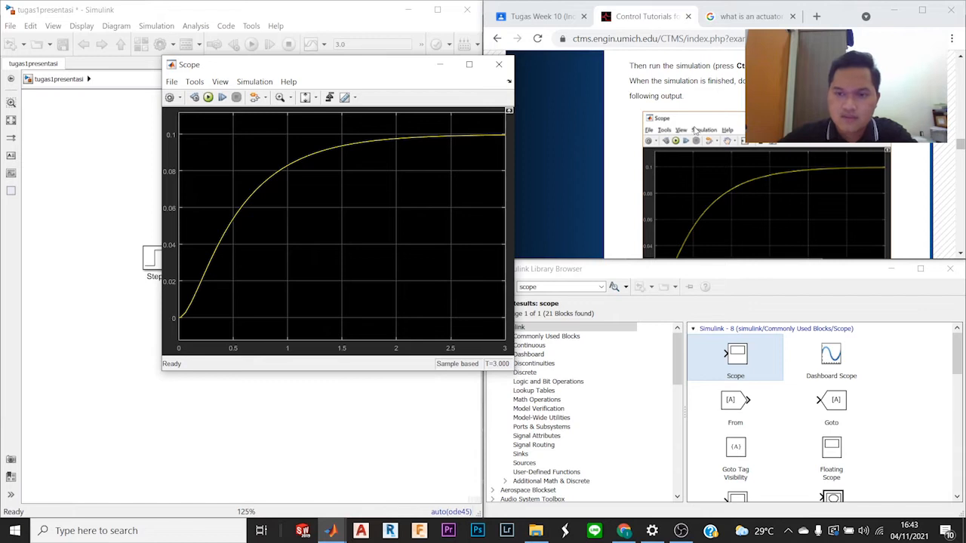
scroll(694, 130, up, 1)
scroll(693, 131, down, 2)
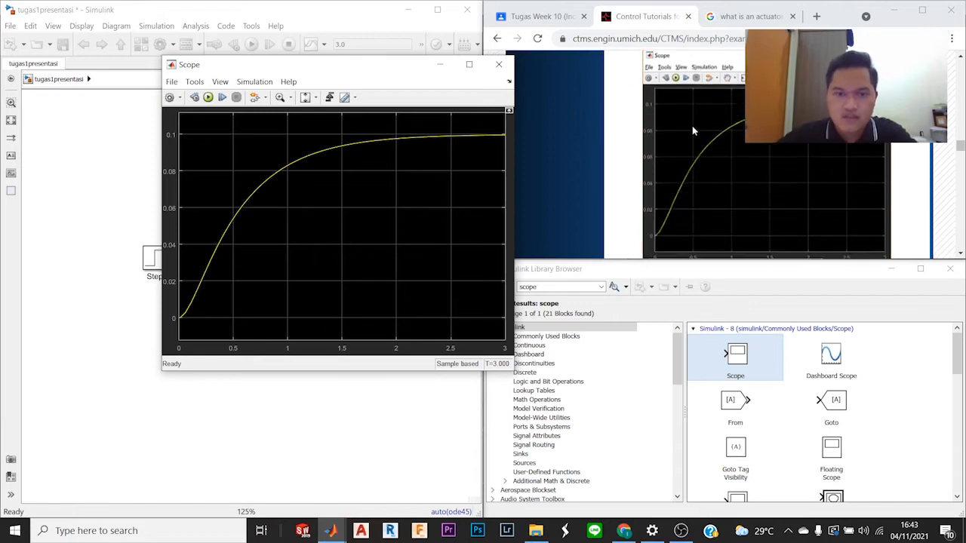
scroll(691, 124, up, 1)
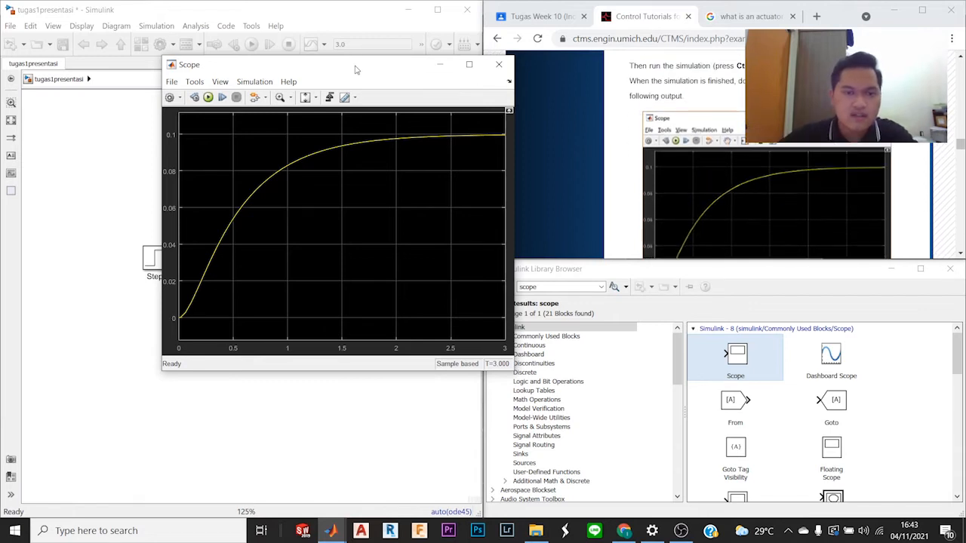
drag(357, 69, 268, 123)
drag(271, 121, 326, 89)
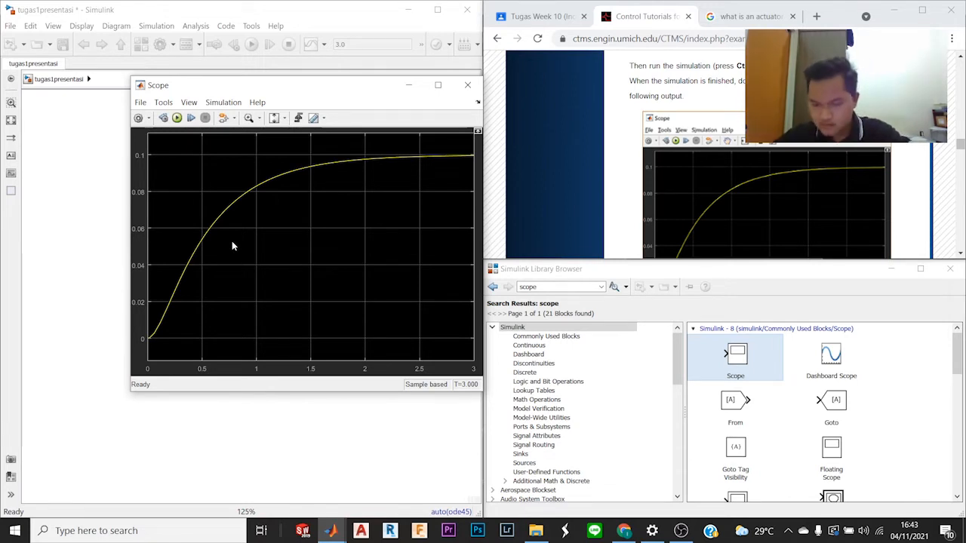
scroll(704, 174, down, 3)
scroll(706, 175, up, 1)
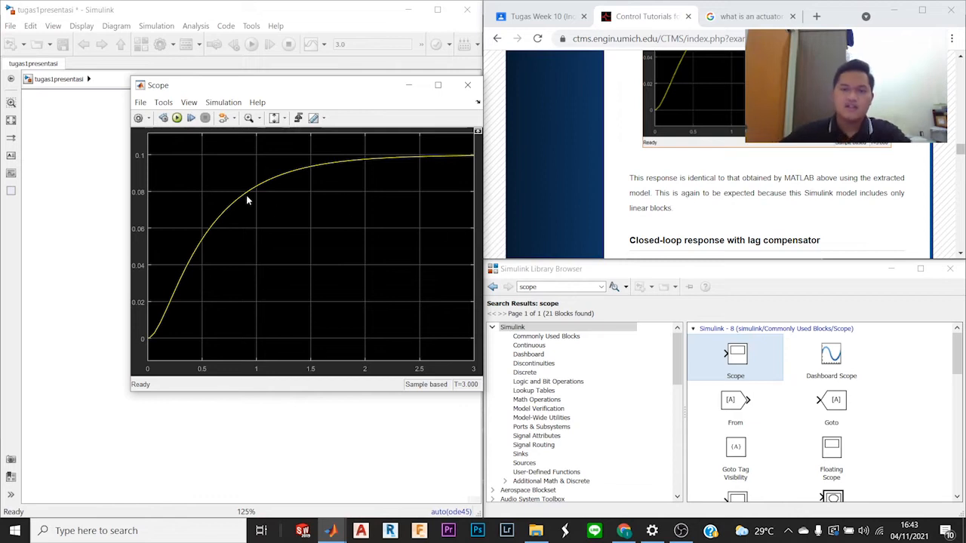
drag(346, 85, 320, 92)
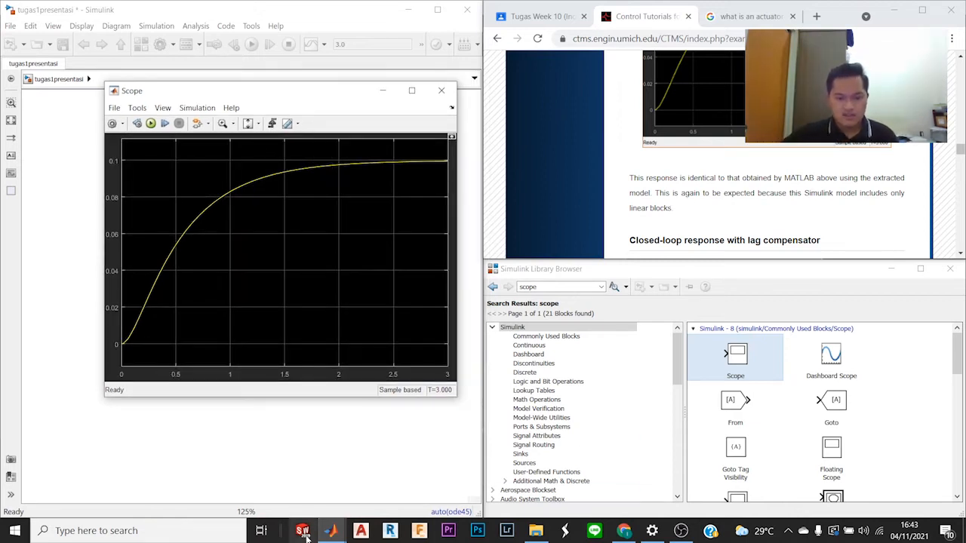
Step: Bring the tutorial page in the browser, the tugas1presentasi model and the Simulink Library Browser back into view together
mouse_move(326, 533)
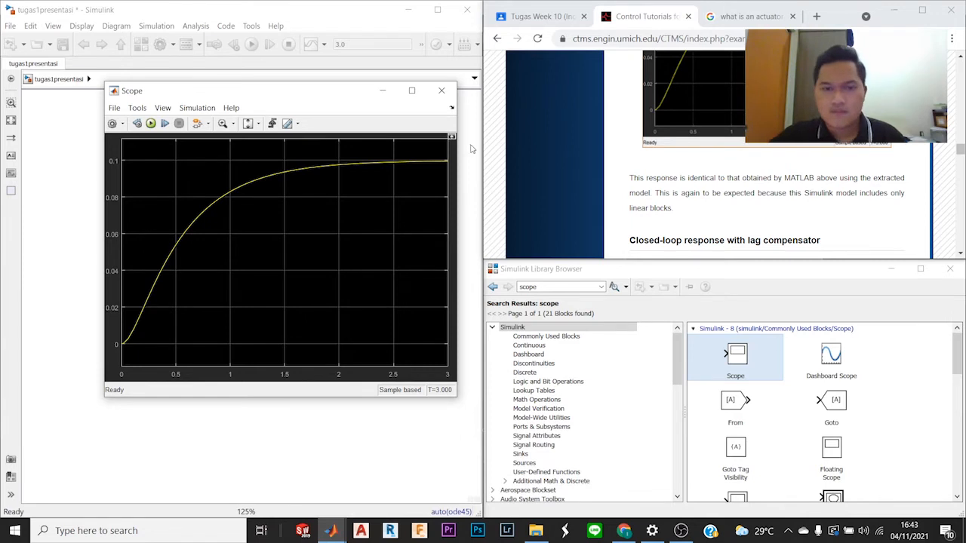
click(682, 531)
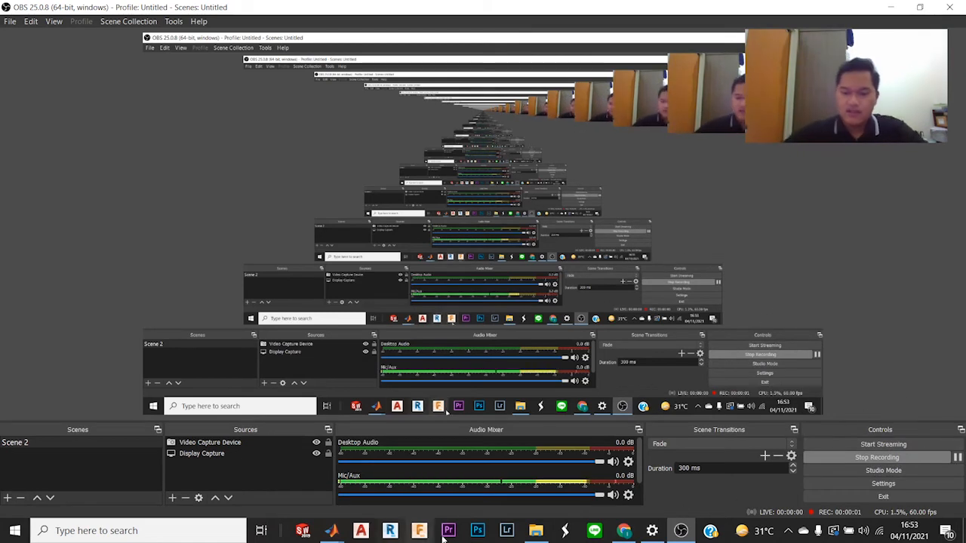
click(624, 532)
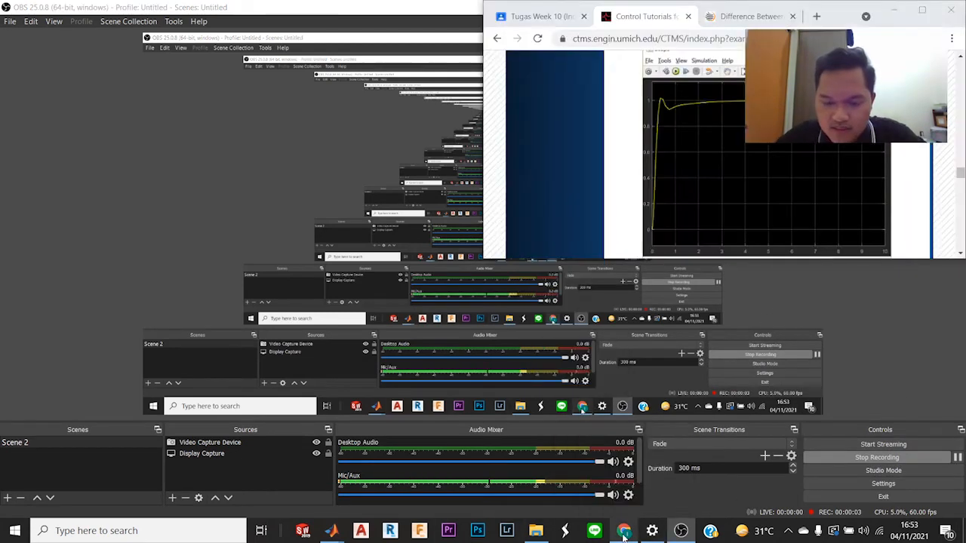
scroll(673, 199, down, 5)
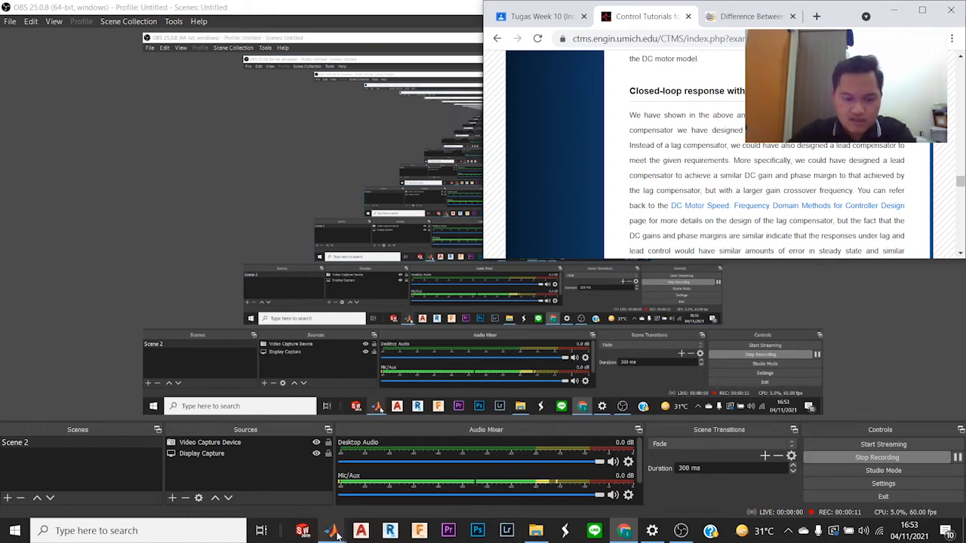
mouse_move(332, 530)
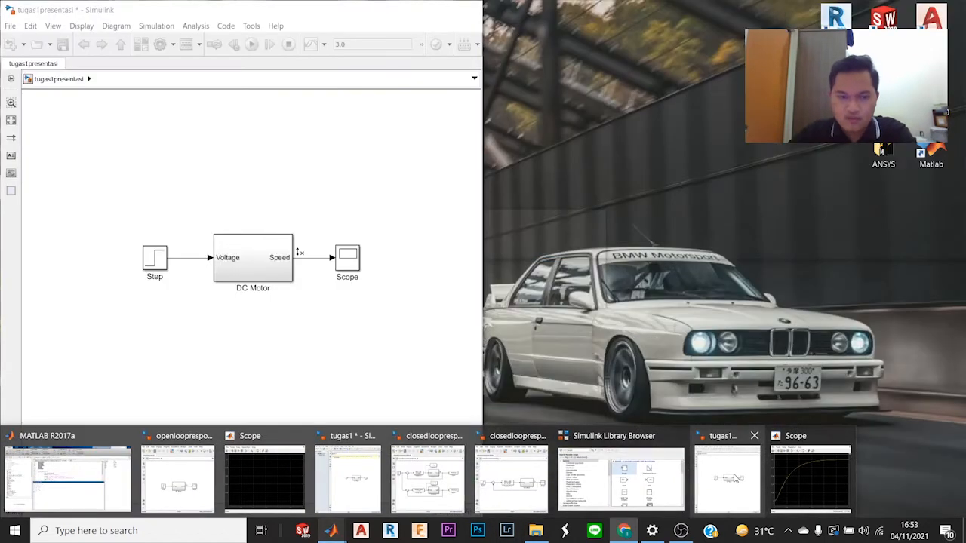
click(729, 477)
mouse_move(332, 530)
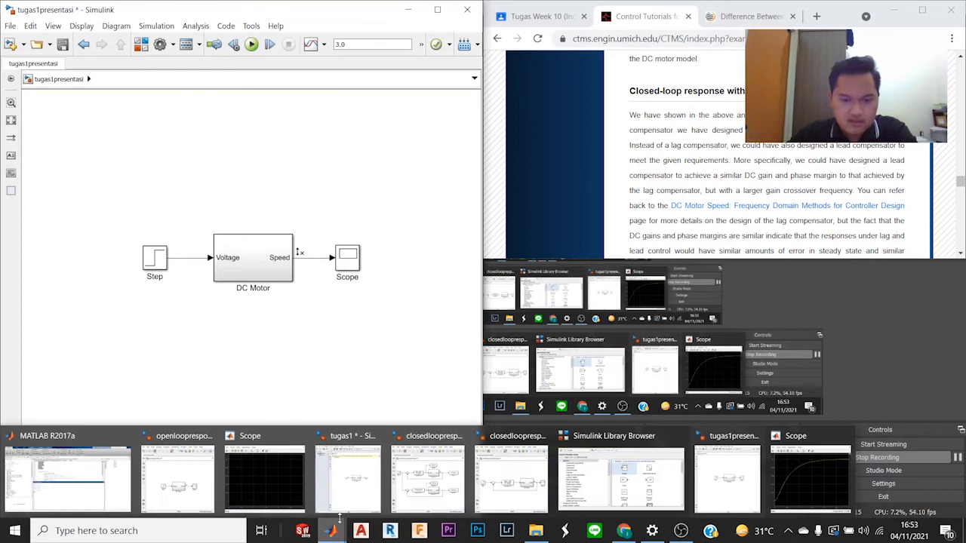
click(647, 462)
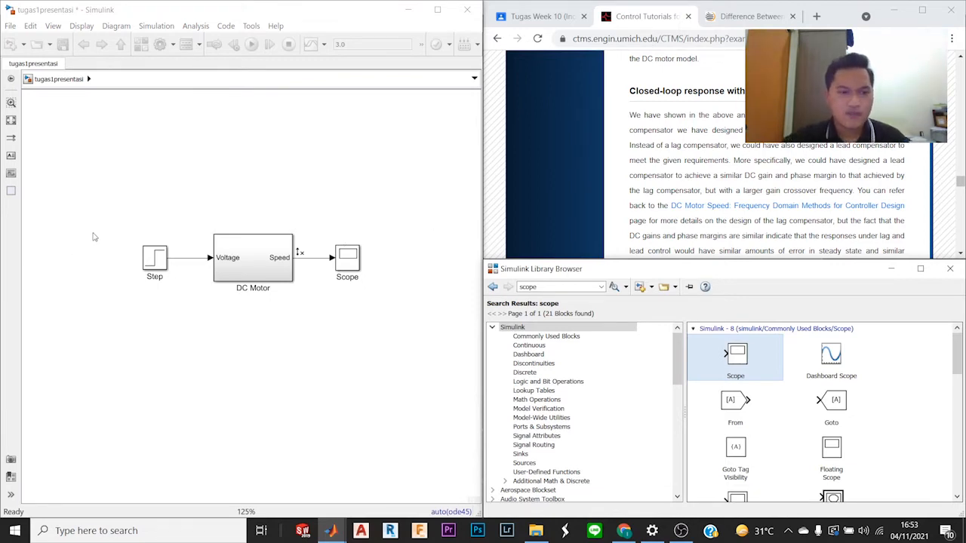
Step: Review the open-loop DC motor model against the tutorial's open-loop instructions, model figure and scope output
drag(118, 216, 381, 306)
click(377, 184)
scroll(731, 117, up, 5)
scroll(717, 151, down, 10)
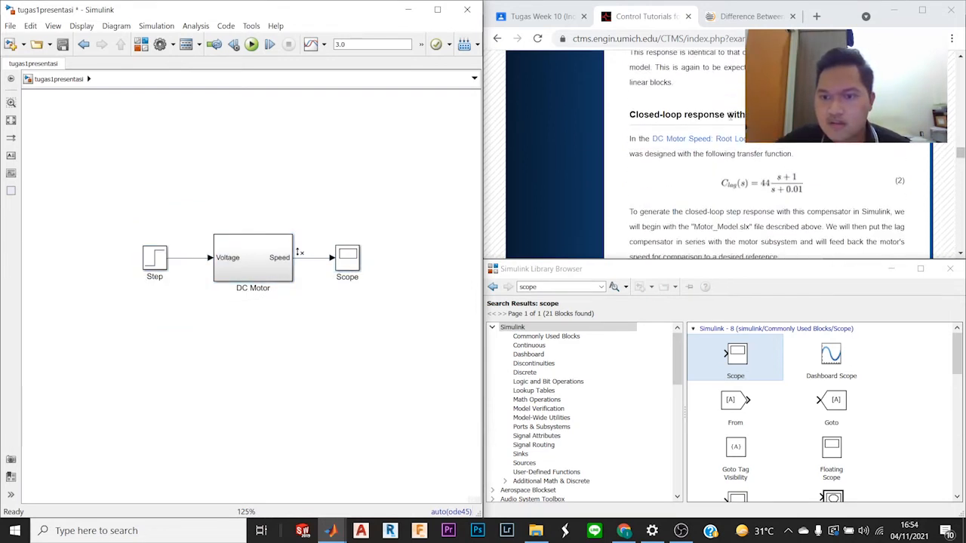
scroll(730, 115, up, 15)
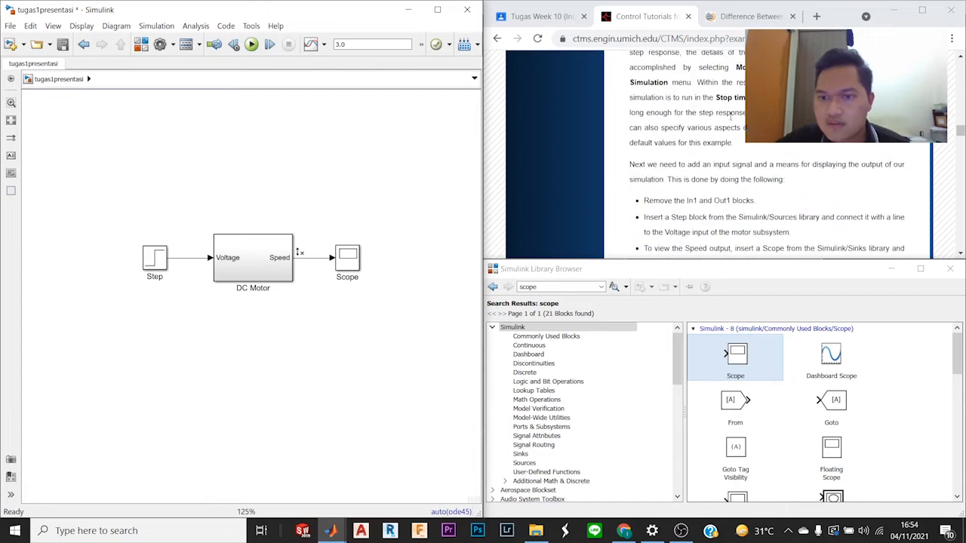
scroll(720, 119, up, 1)
scroll(661, 194, down, 6)
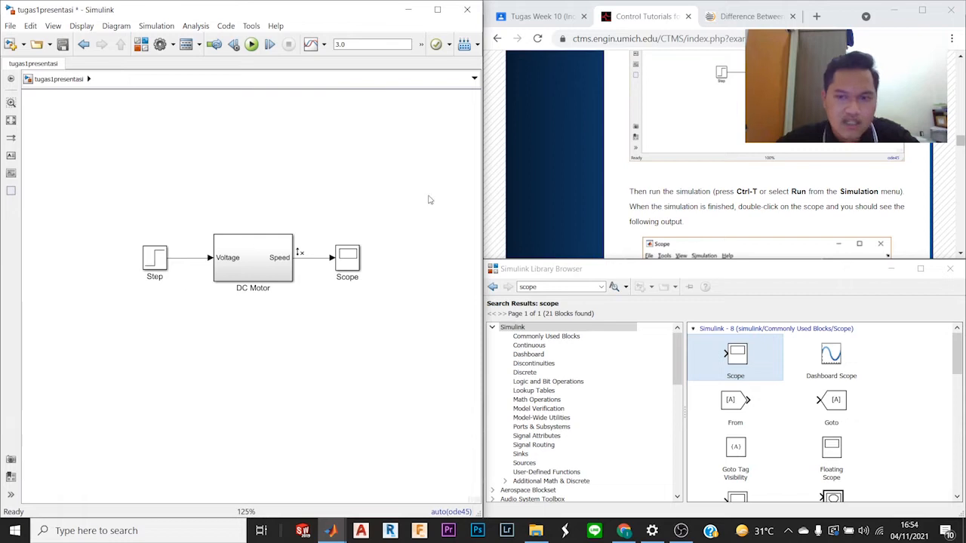
scroll(772, 180, down, 5)
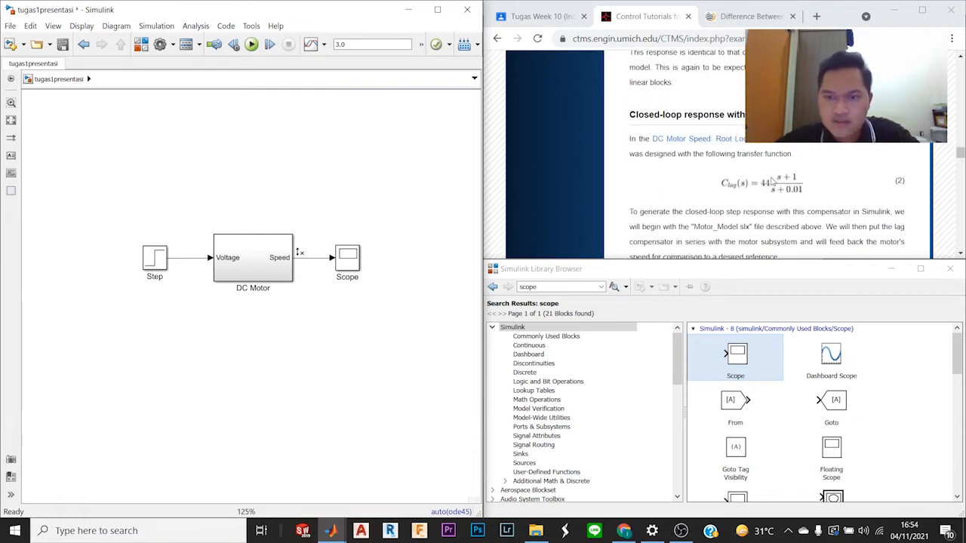
scroll(771, 181, up, 3)
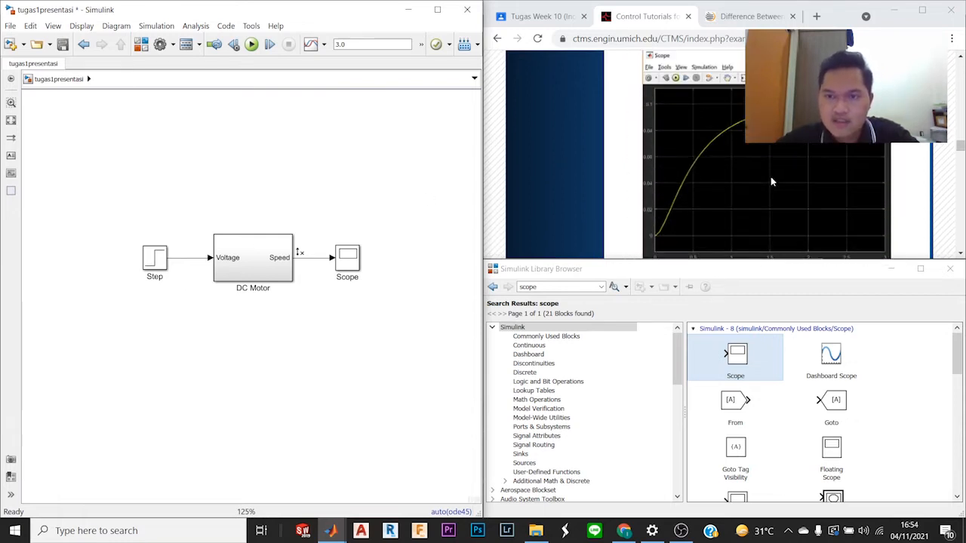
scroll(771, 181, up, 1)
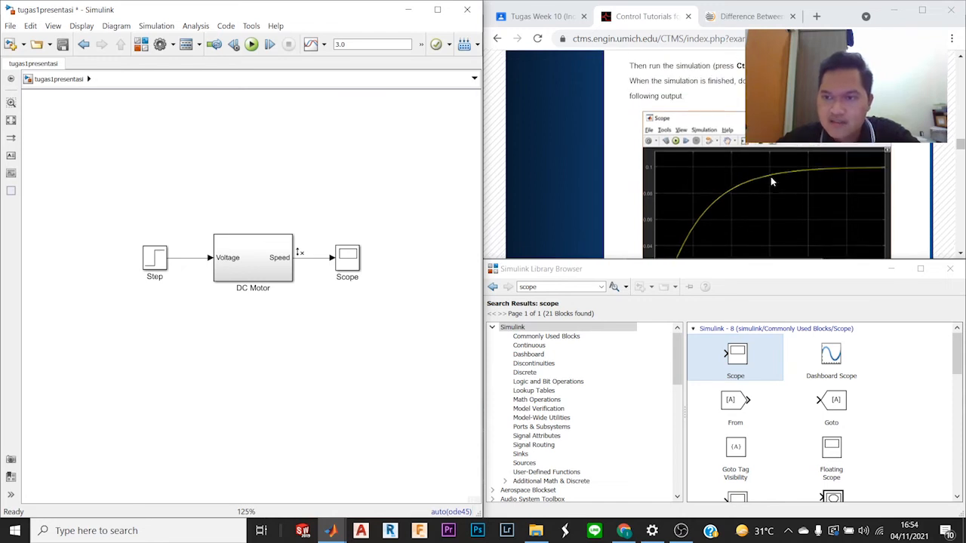
scroll(771, 177, down, 1)
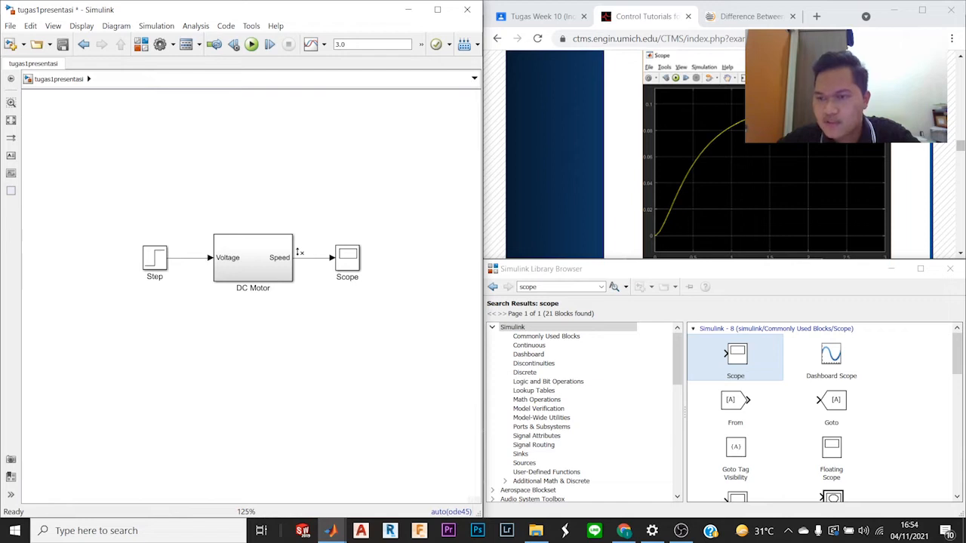
scroll(787, 186, down, 4)
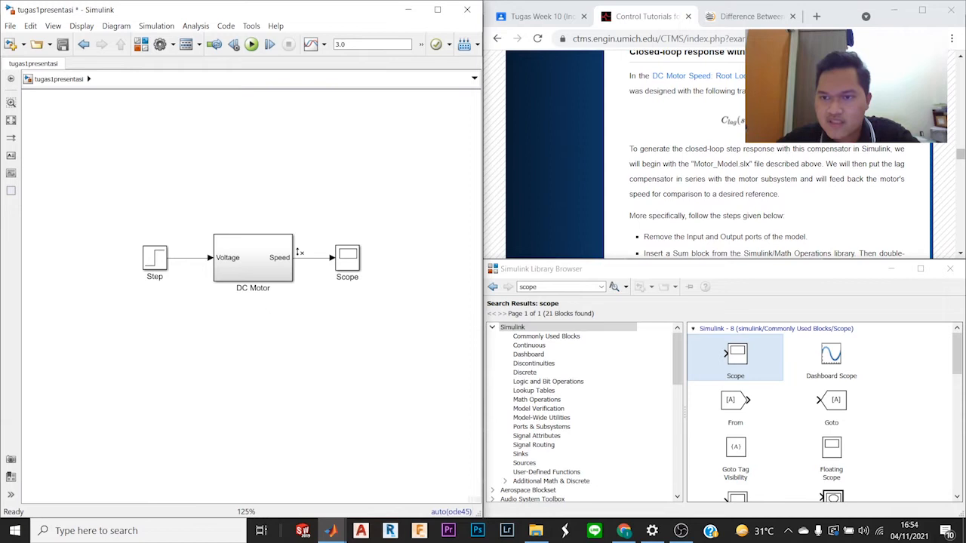
scroll(755, 166, up, 1)
Step: Examine the tutorial's section on closed-loop response with the lag compensator: its transfer function, block insertion steps and expected scope output
click(744, 124)
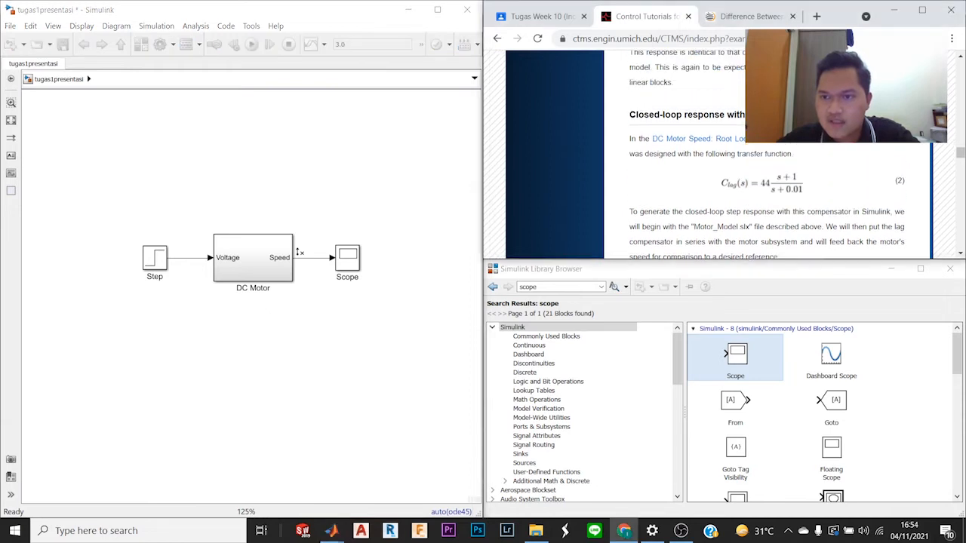
scroll(806, 208, down, 2)
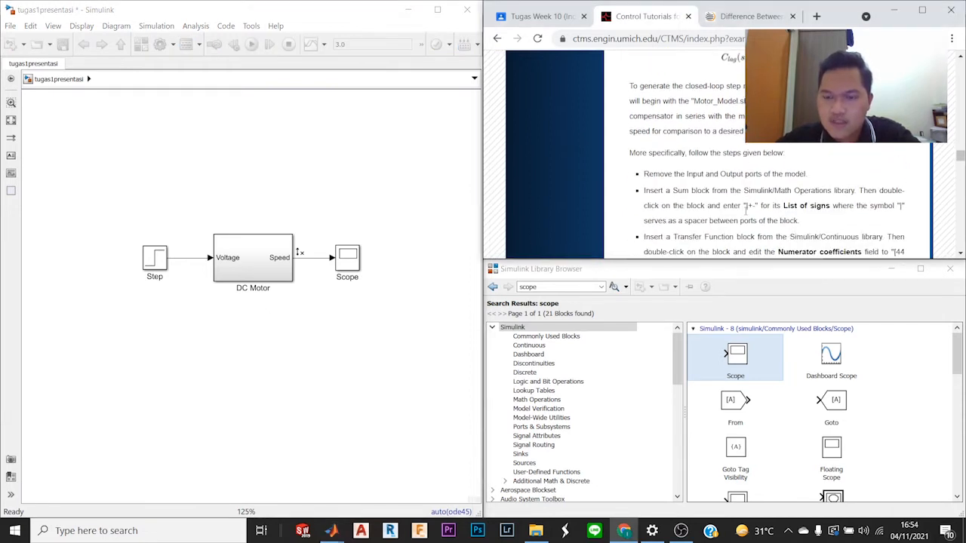
scroll(745, 210, down, 3)
scroll(745, 217, down, 8)
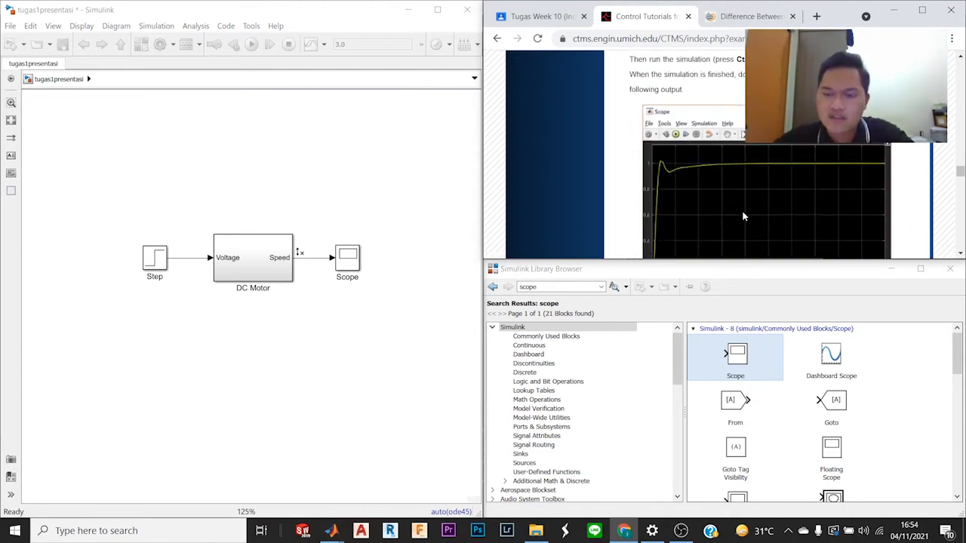
scroll(743, 217, down, 1)
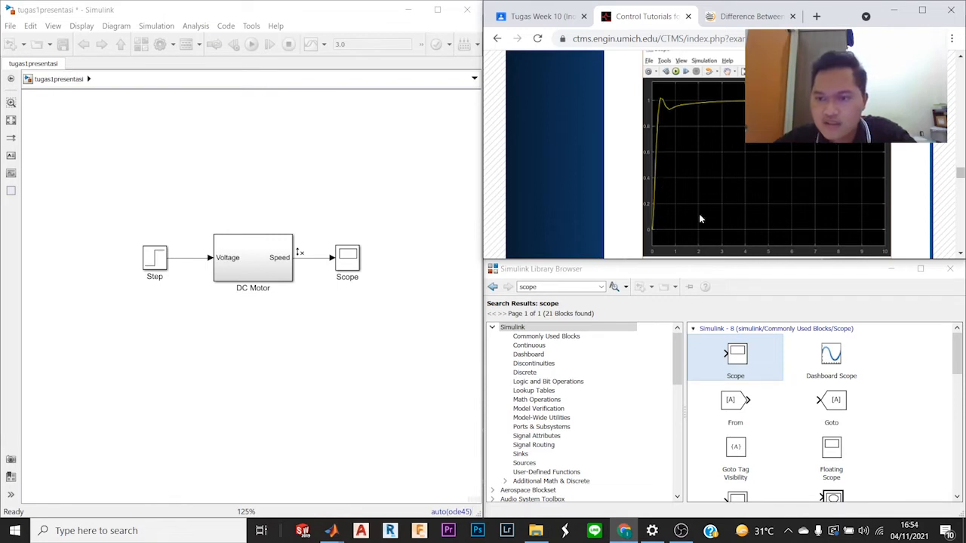
scroll(765, 226, down, 10)
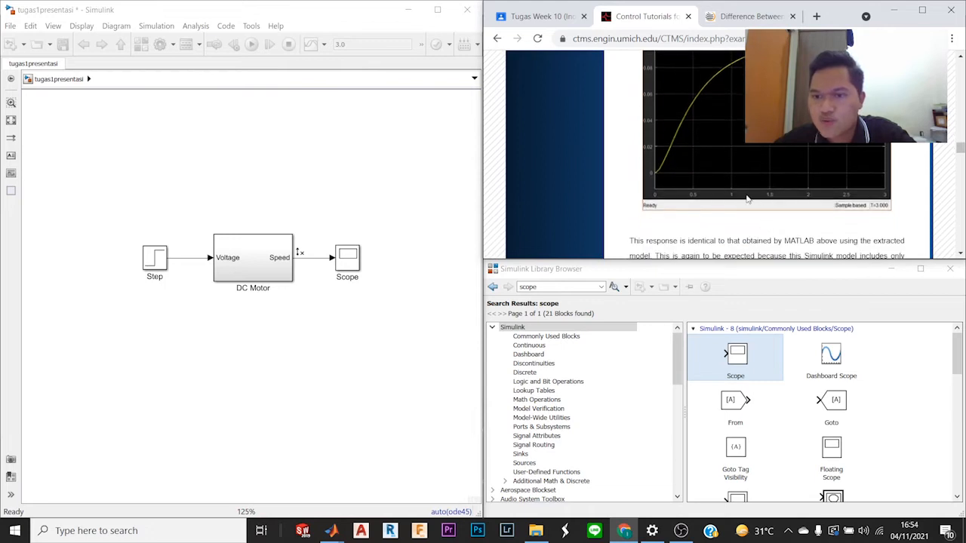
scroll(752, 196, up, 1)
scroll(753, 196, down, 1)
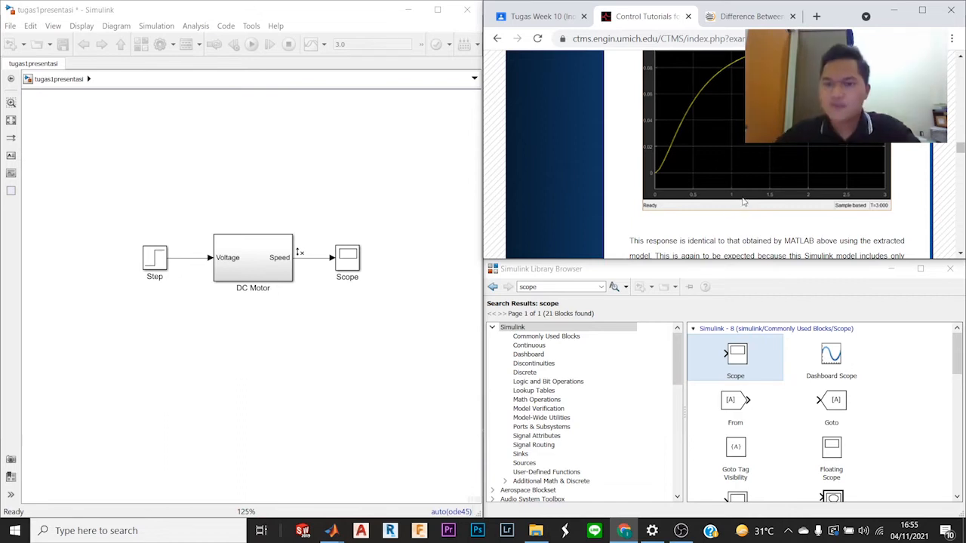
scroll(744, 202, down, 8)
scroll(719, 191, up, 5)
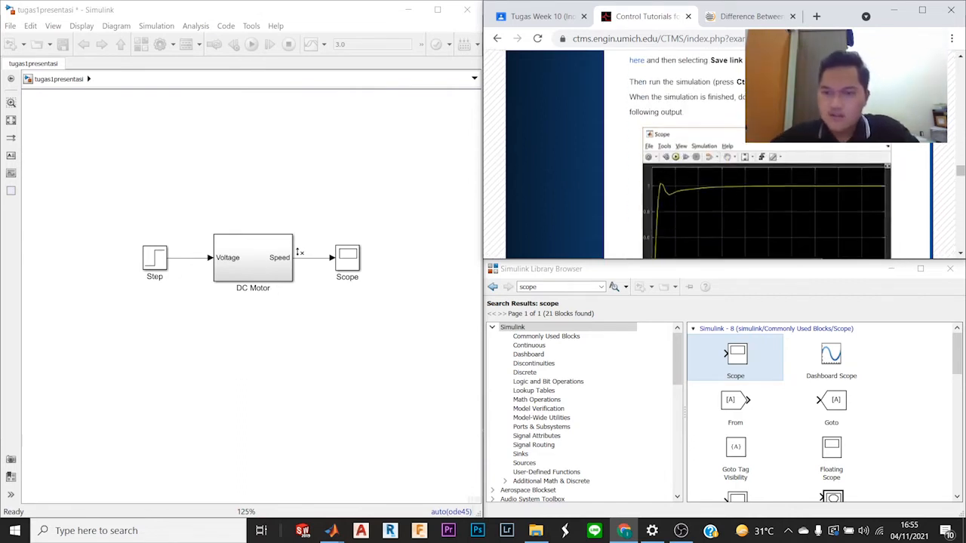
scroll(722, 226, down, 2)
scroll(722, 234, down, 4)
scroll(739, 195, up, 5)
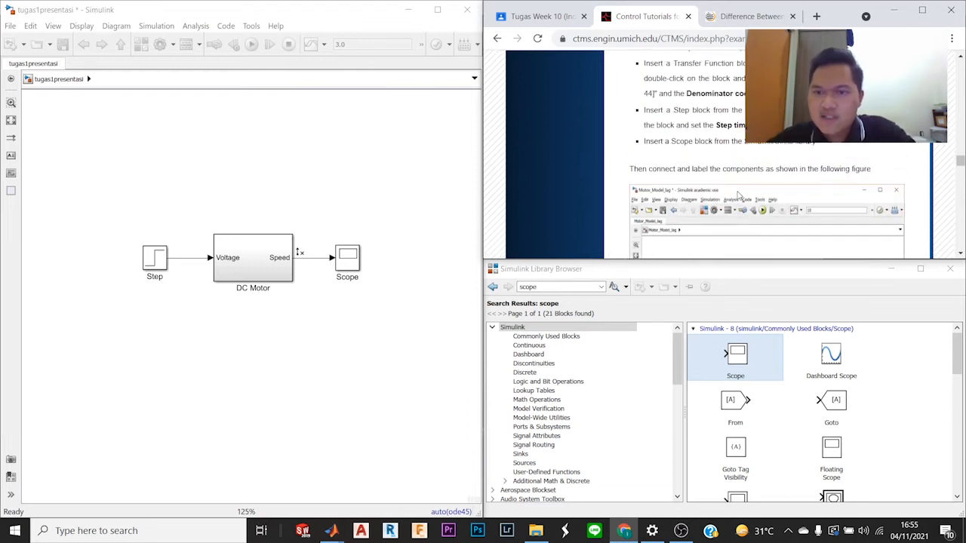
scroll(738, 194, up, 1)
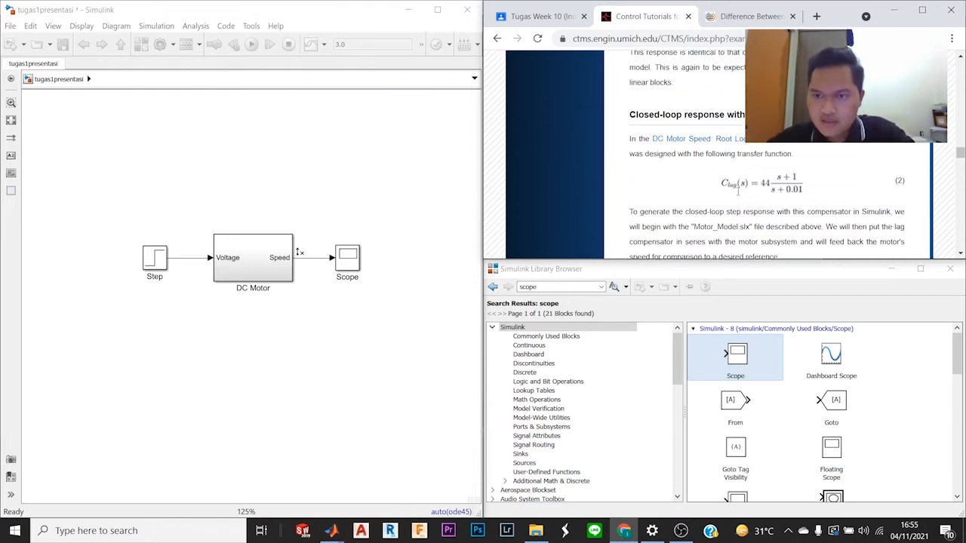
scroll(739, 195, down, 1)
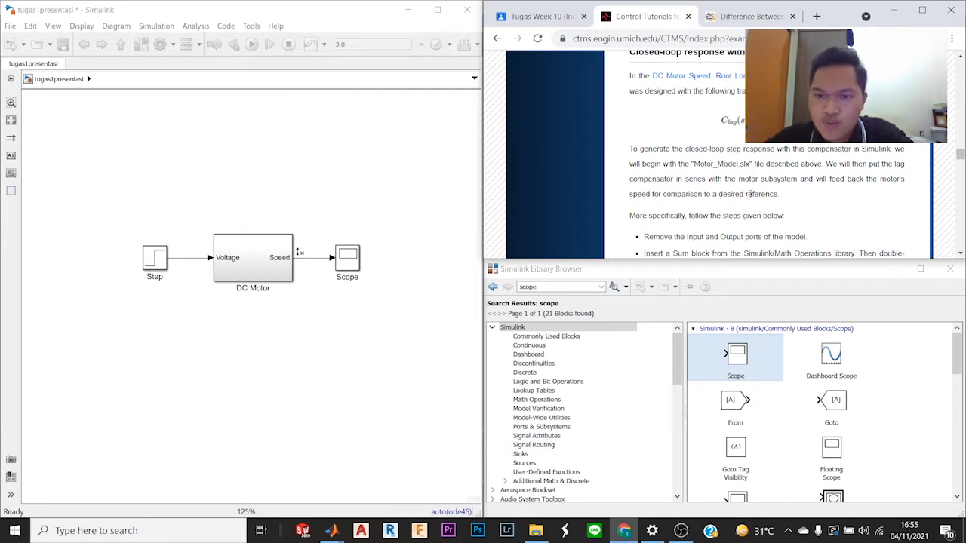
Step: Delete the Step and Scope blocks connected to the DC Motor subsystem, following the tutorial's closed-loop instructions
scroll(750, 194, down, 2)
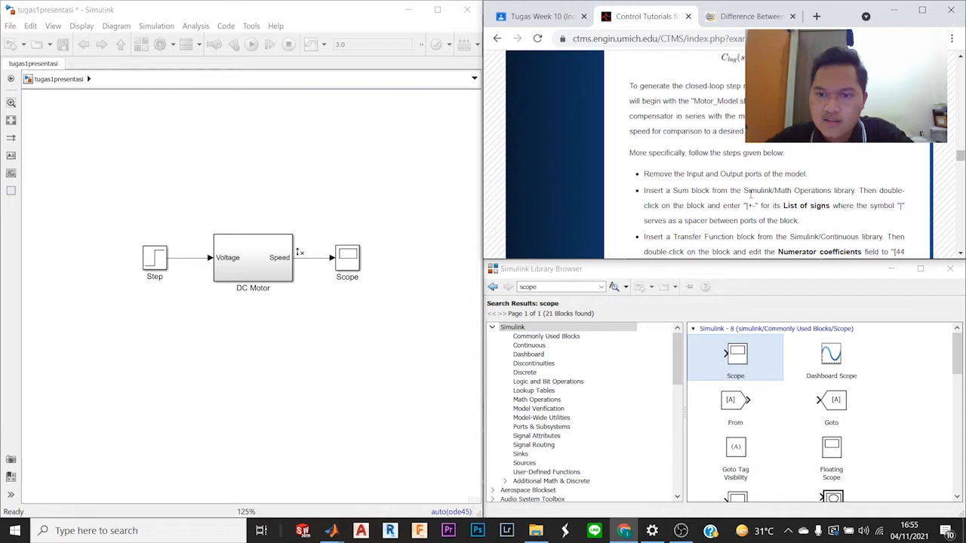
scroll(751, 194, down, 2)
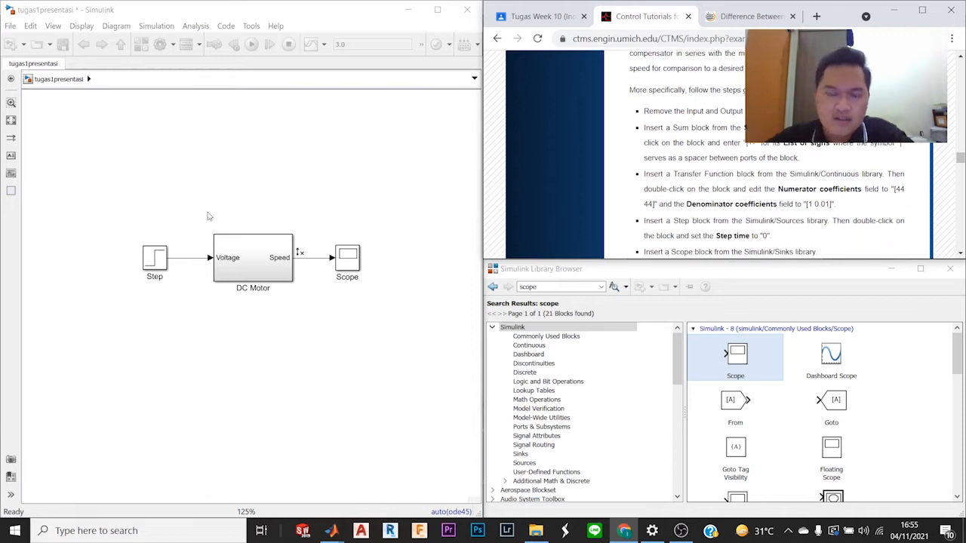
drag(103, 230, 167, 307)
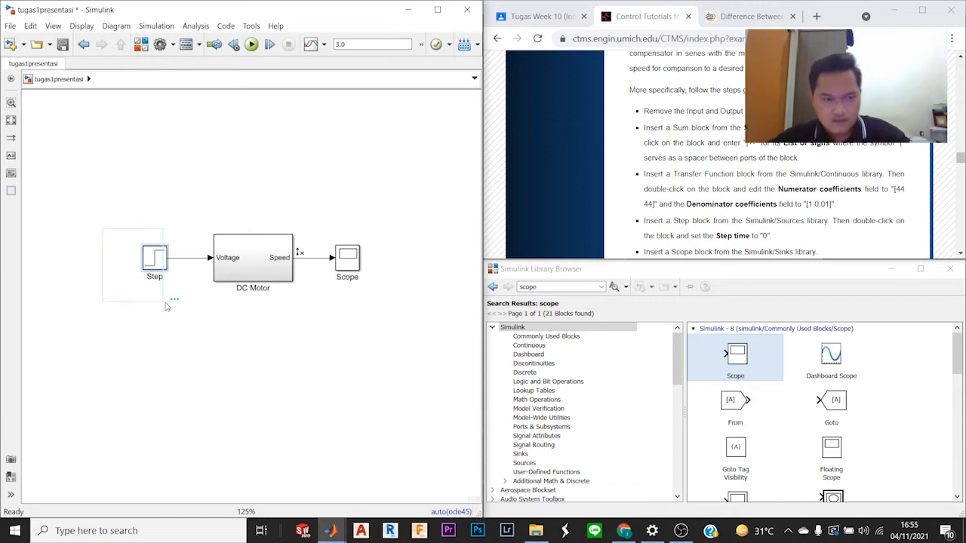
key(Delete)
drag(333, 227, 361, 296)
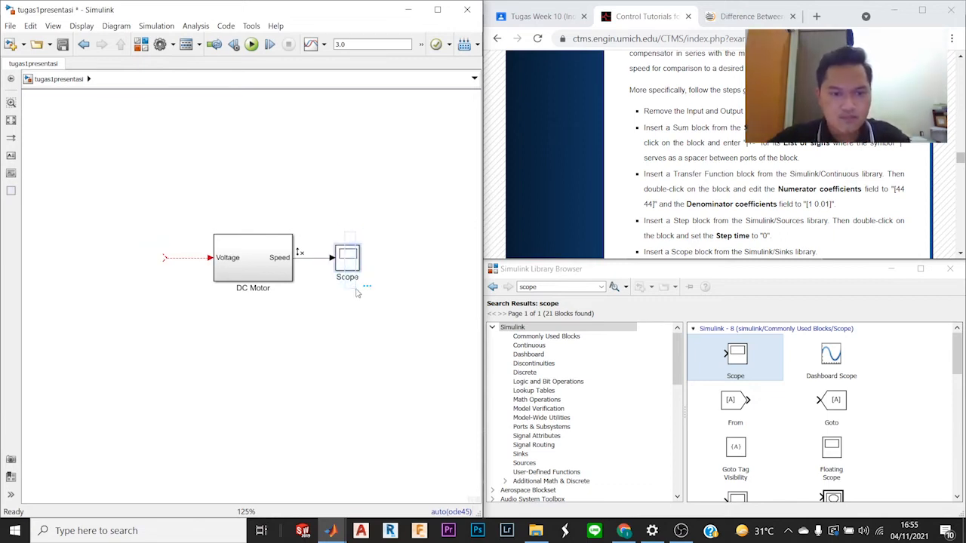
key(Delete)
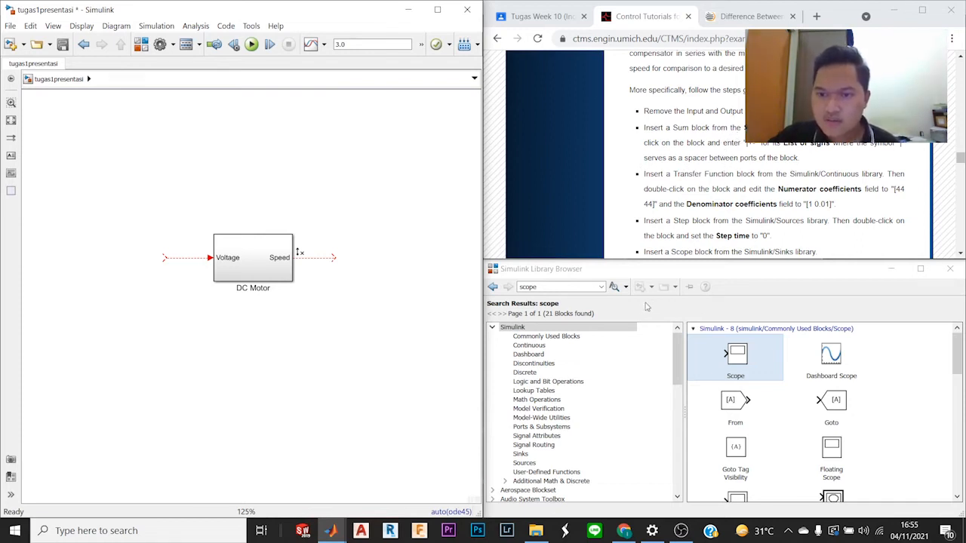
Step: Search the block library for "sum" and place a round Sum block on the open end of the DC Motor's Voltage input line
click(591, 287)
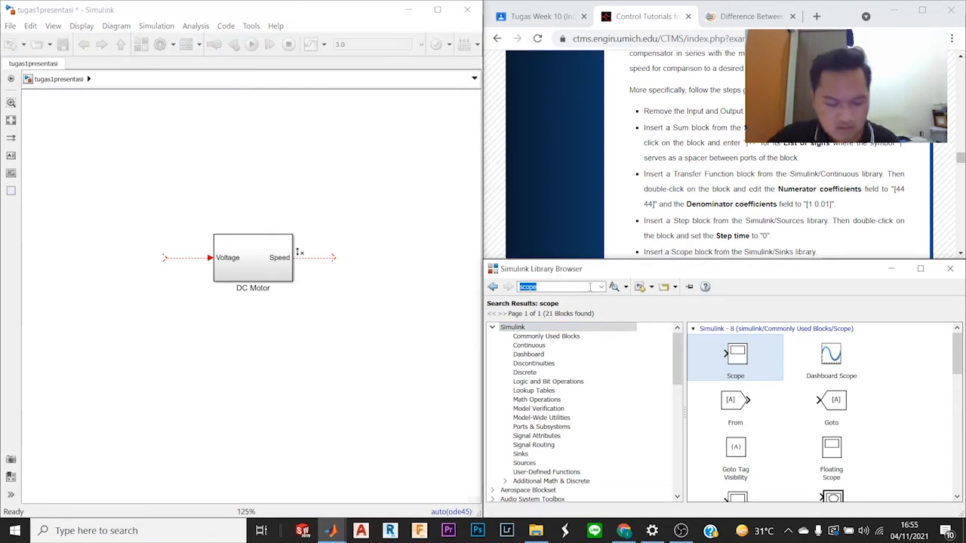
text(sum)
key(Return)
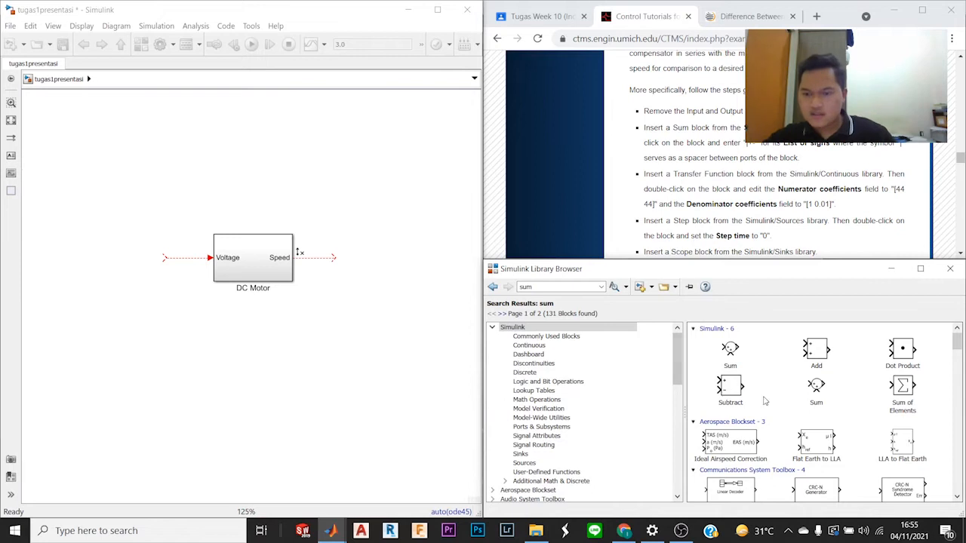
scroll(769, 400, down, 10)
scroll(769, 400, down, 2)
scroll(769, 400, up, 12)
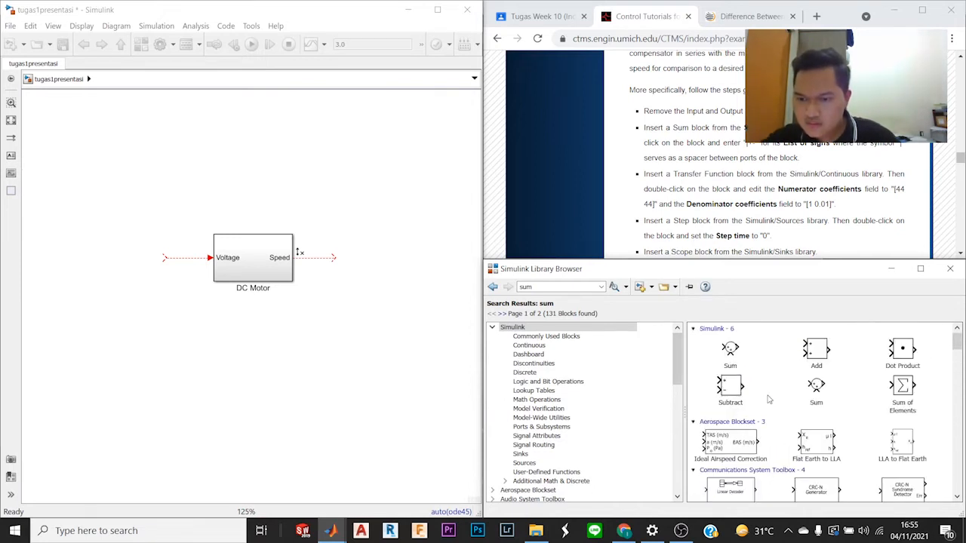
scroll(724, 113, down, 5)
scroll(726, 129, up, 5)
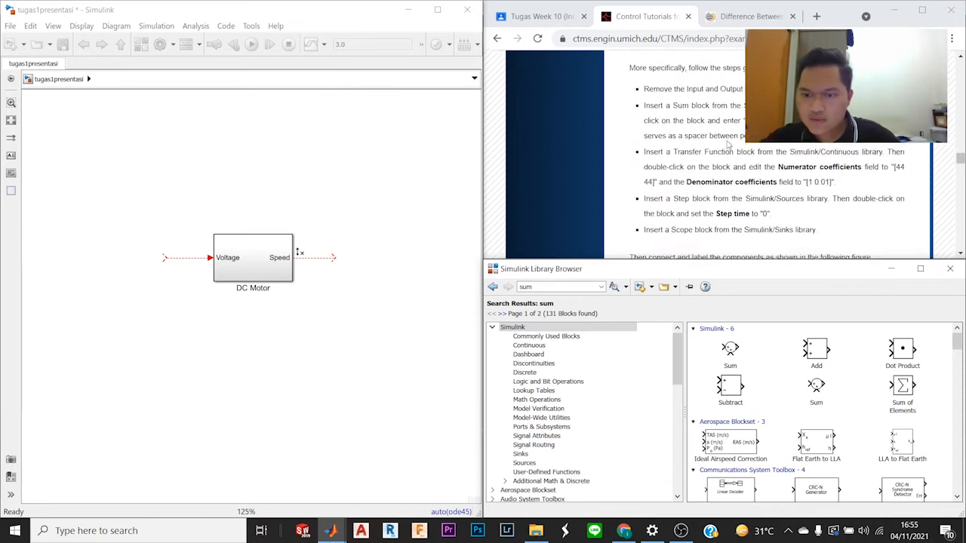
drag(731, 352, 155, 261)
scroll(688, 189, down, 4)
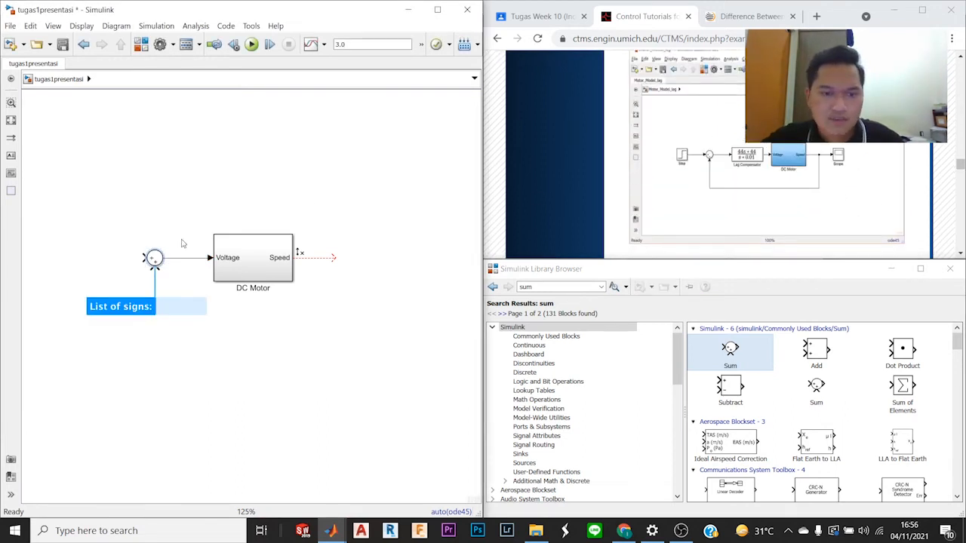
Step: Set the Sum block's list of signs to |+- as the tutorial instructs
scroll(731, 164, up, 5)
scroll(730, 165, down, 2)
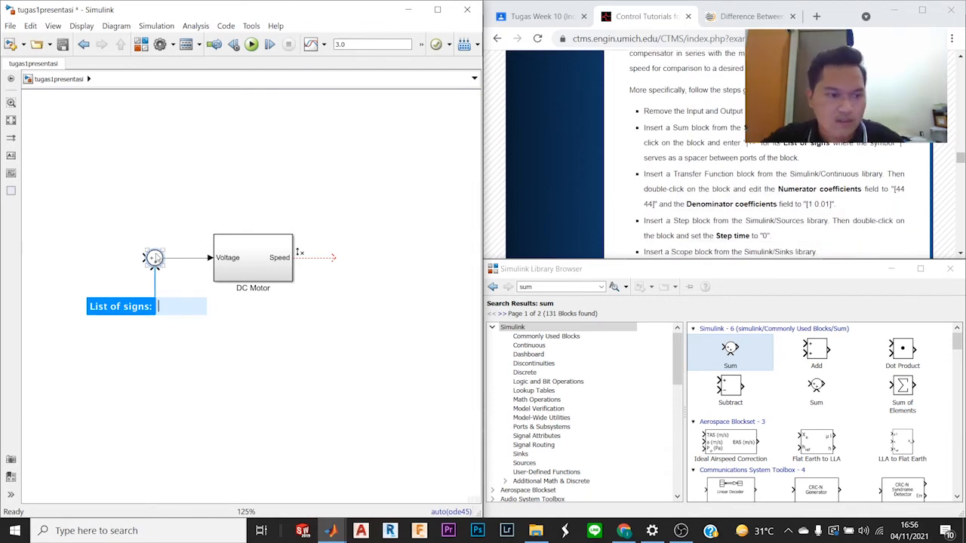
double_click(154, 258)
double_click(262, 354)
click(280, 354)
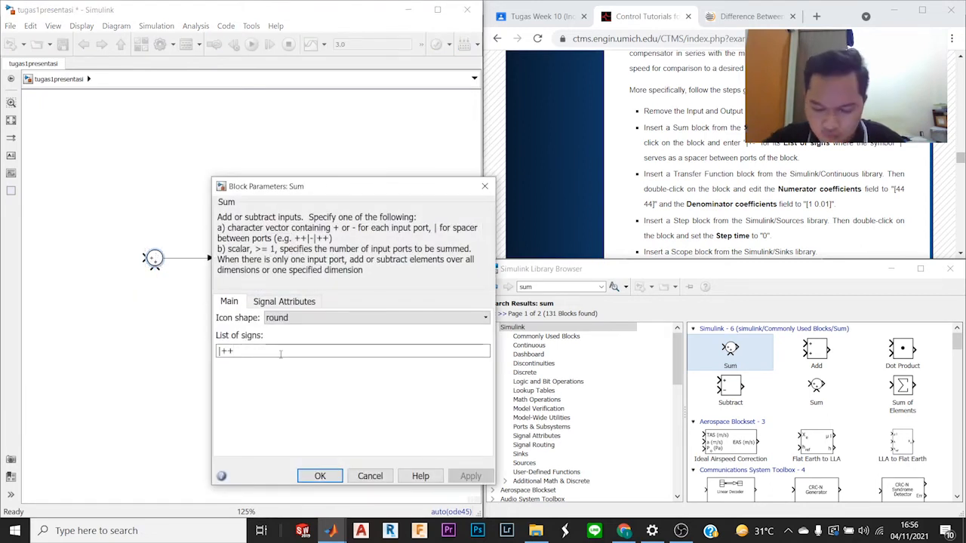
key(BackSpace)
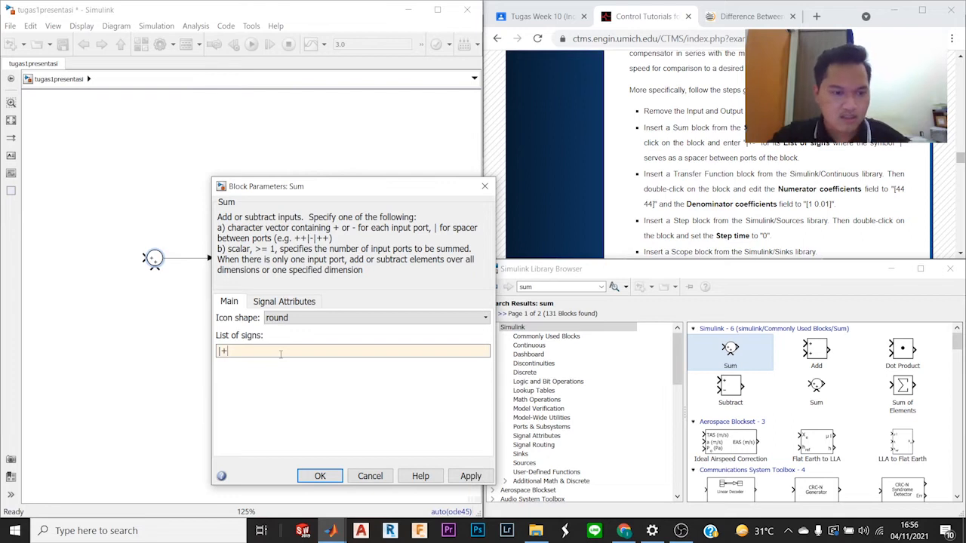
text(-)
key(Return)
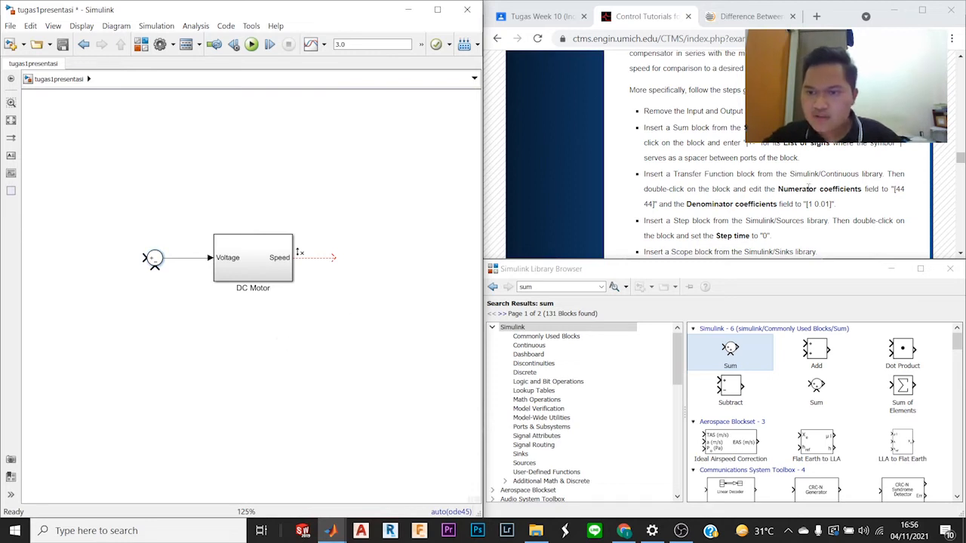
Step: Search the block library for "transfer" and add a continuous Transfer Fcn block to the model beside the DC Motor's Speed output
scroll(809, 188, down, 1)
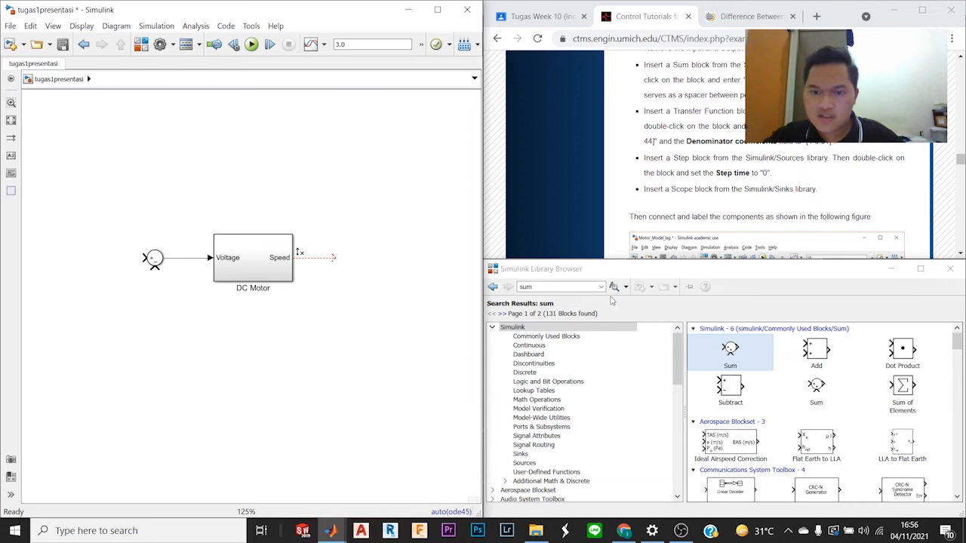
click(587, 288)
text(transfer)
key(Return)
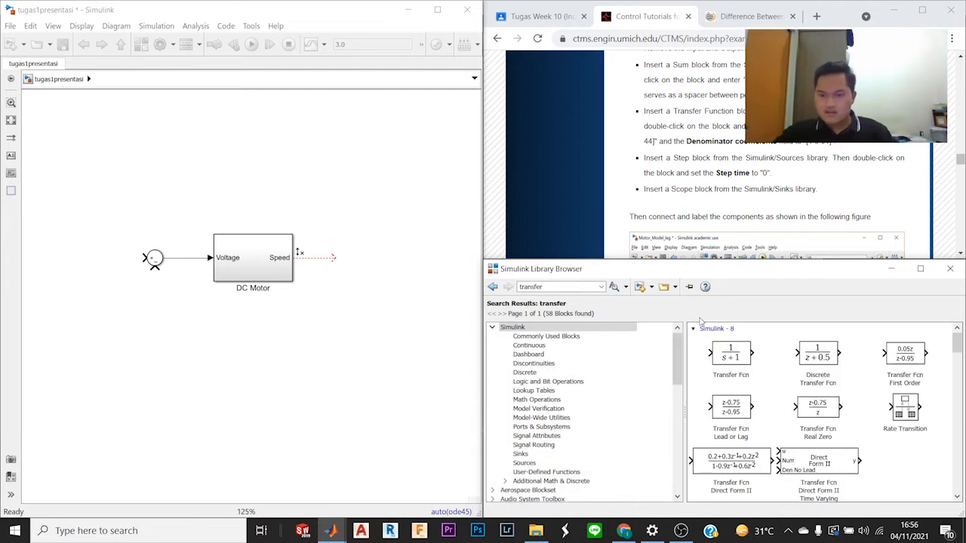
click(733, 357)
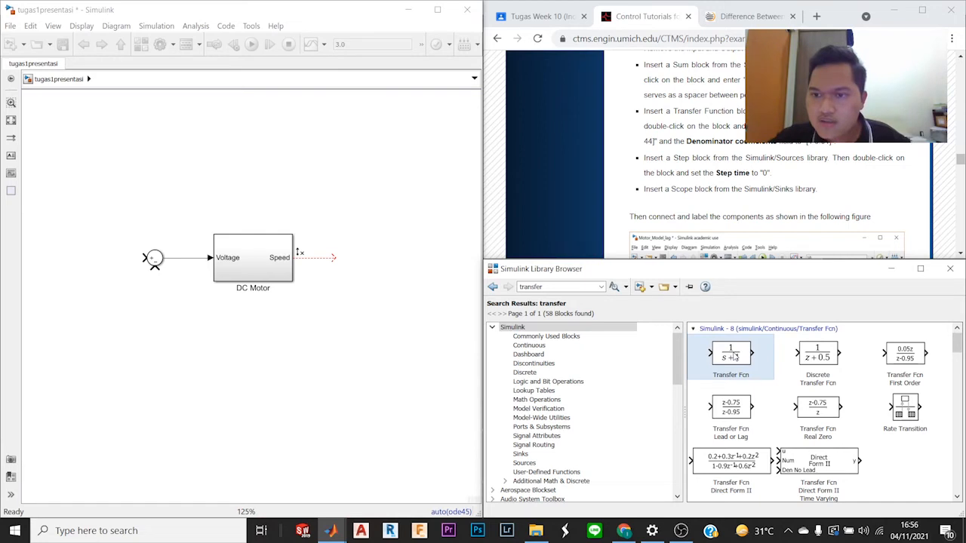
drag(733, 357, 385, 262)
Step: Move the Sum block farther from the DC Motor and insert the Transfer Fcn block into the line between them, matching the tutorial figure
scroll(884, 219, down, 3)
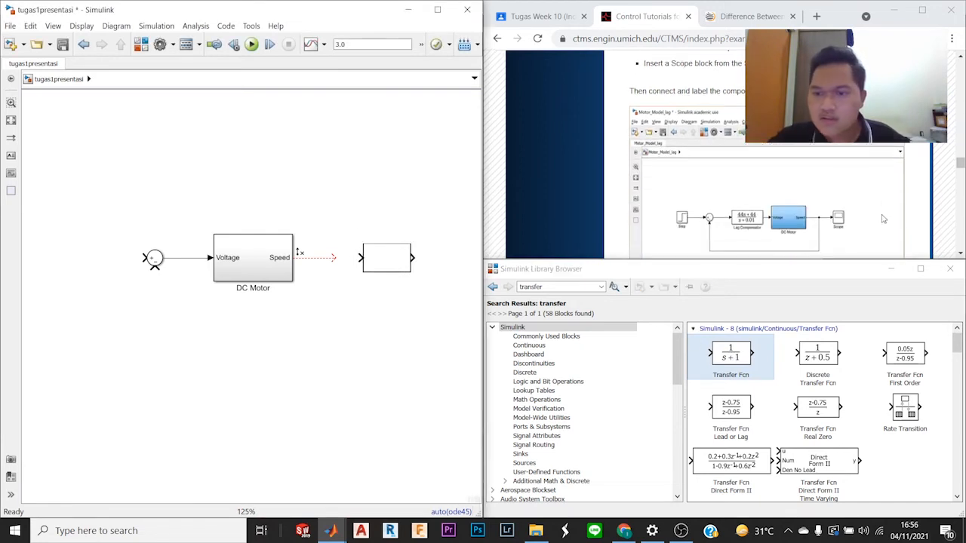
scroll(884, 219, up, 1)
scroll(884, 219, down, 1)
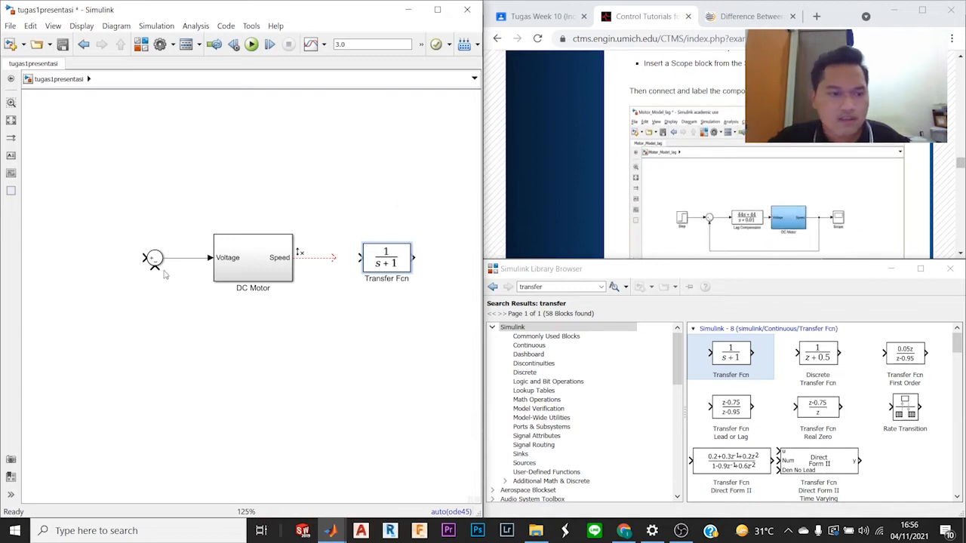
drag(149, 261, 76, 261)
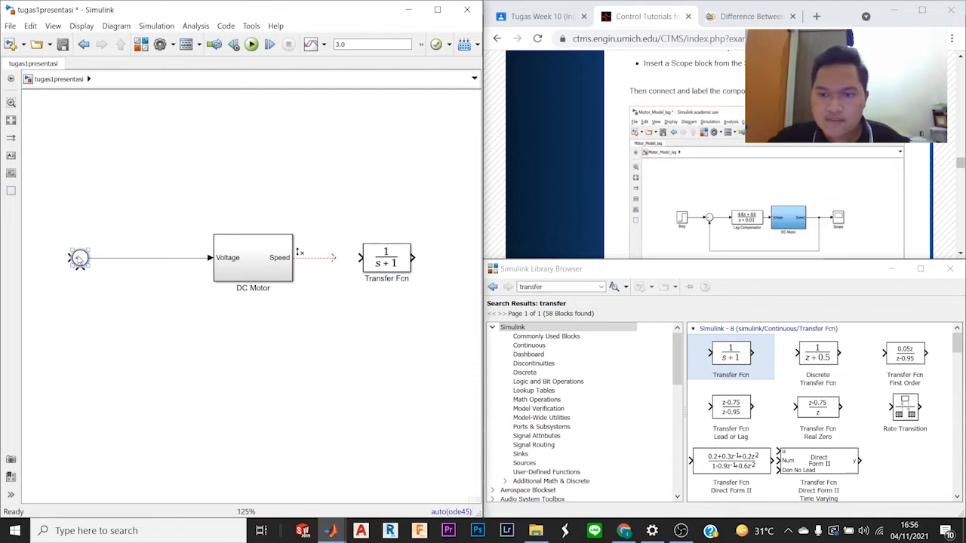
drag(384, 261, 153, 259)
click(192, 185)
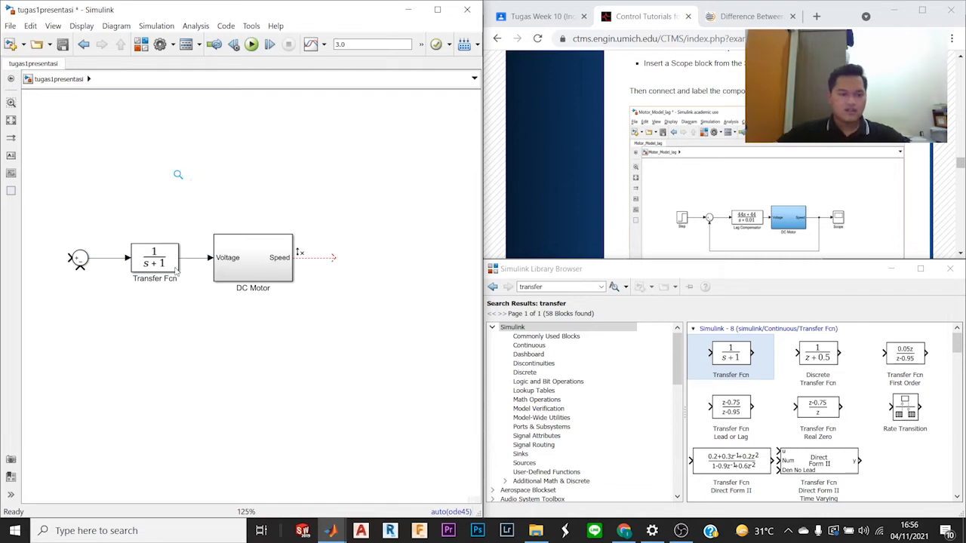
Step: Review the tutorial's lag compensator transfer function, its block setup instructions and the closed-loop model figure
scroll(800, 200, down, 10)
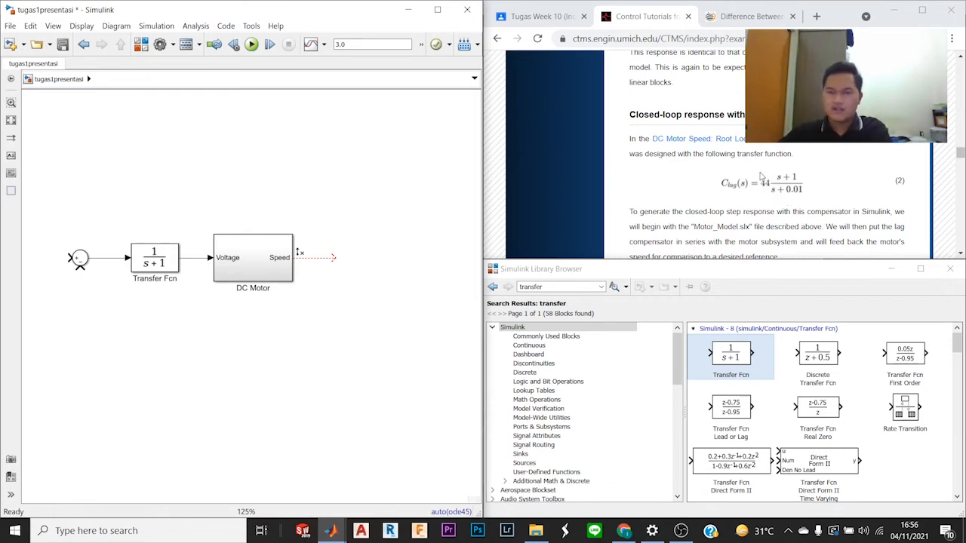
drag(715, 154, 727, 171)
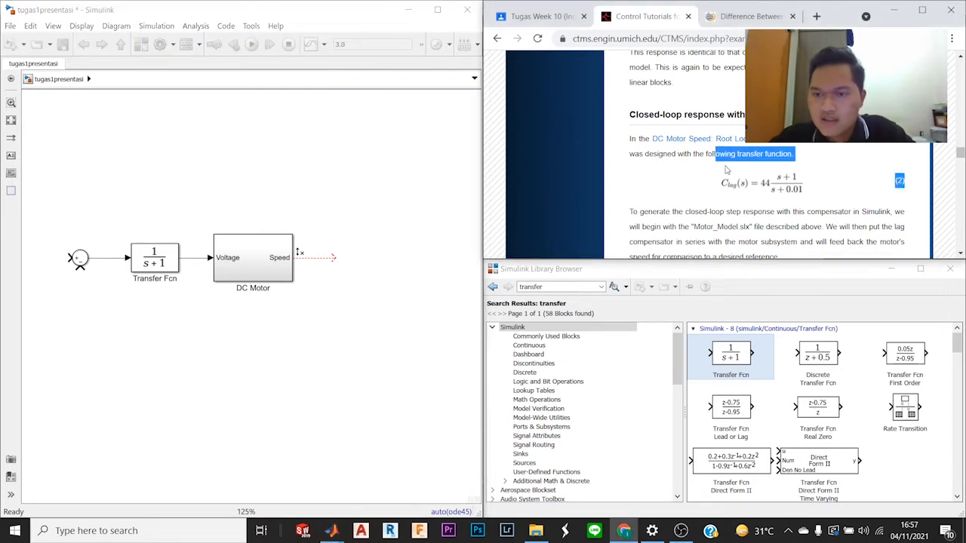
click(820, 211)
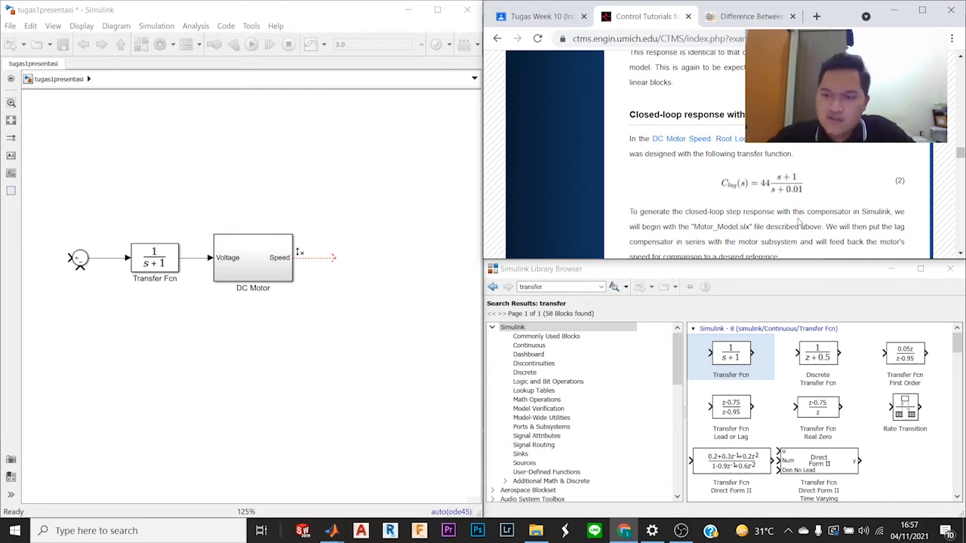
scroll(799, 223, down, 8)
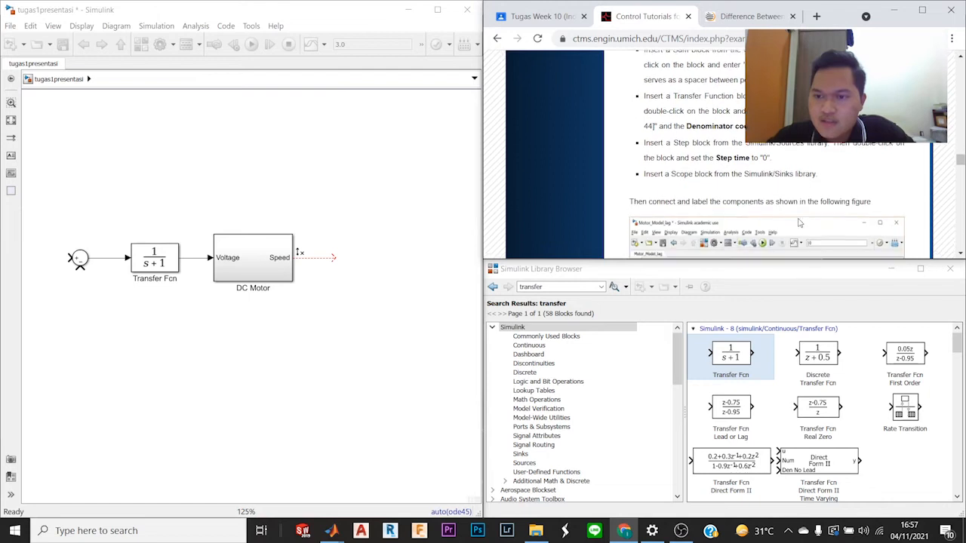
scroll(798, 223, down, 1)
scroll(777, 203, up, 2)
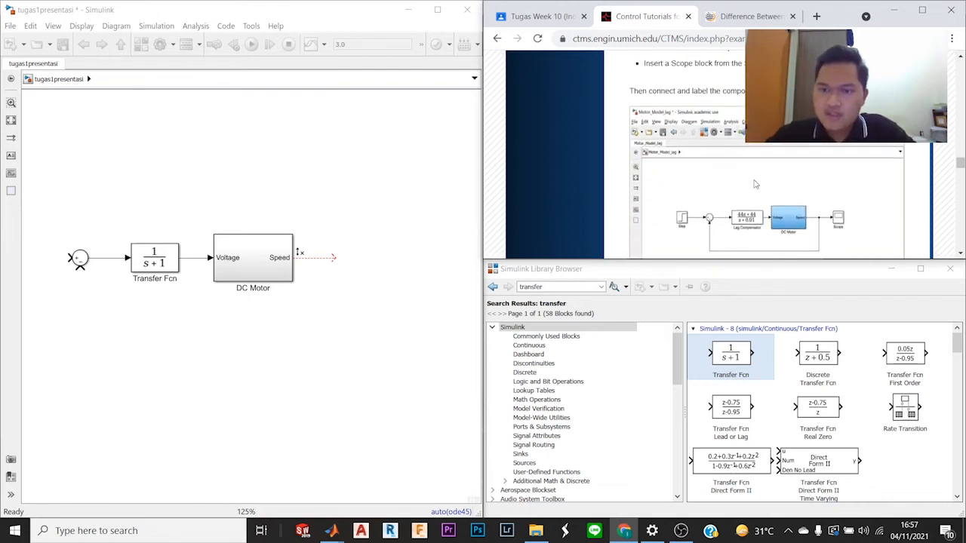
scroll(755, 183, up, 1)
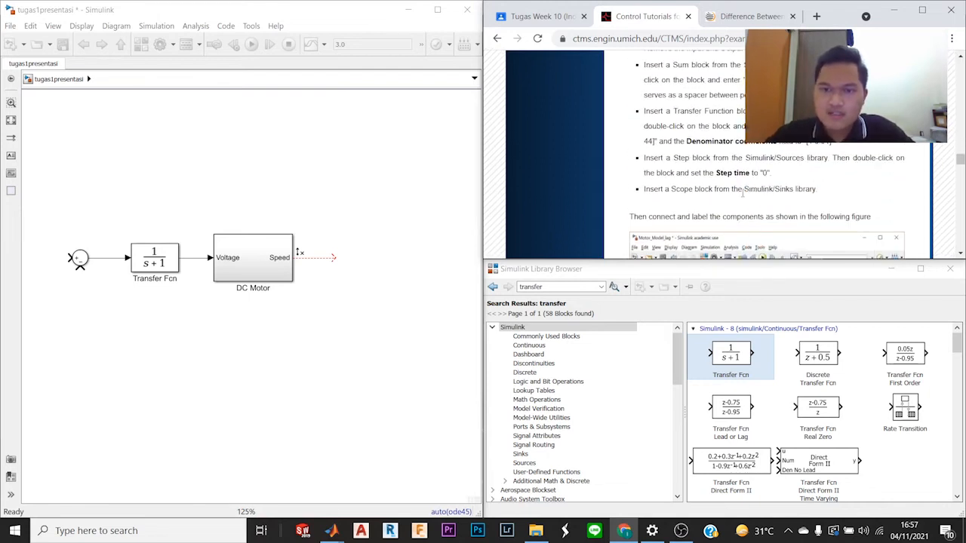
Step: Set the Transfer Fcn block's numerator coefficients to [44 44], checking the value against the tutorial
click(157, 266)
double_click(157, 266)
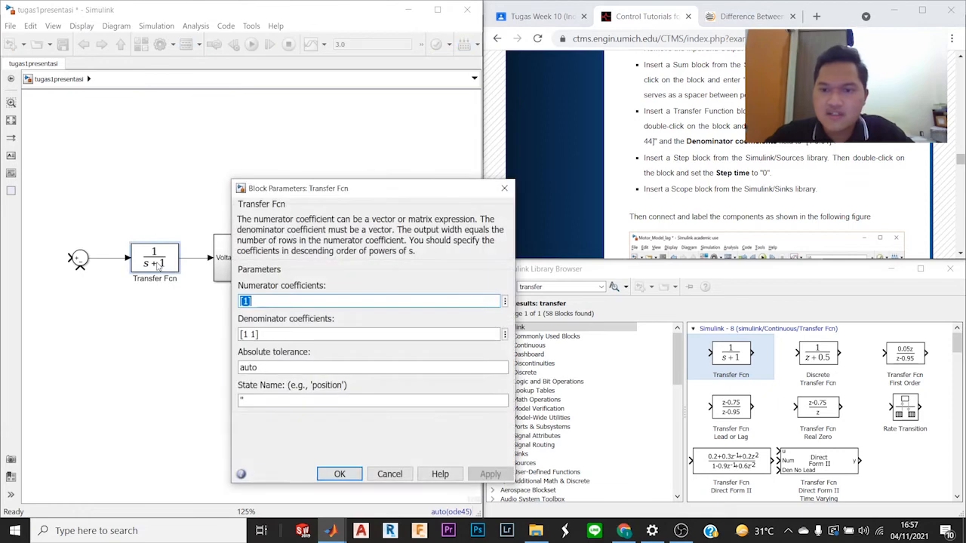
click(278, 302)
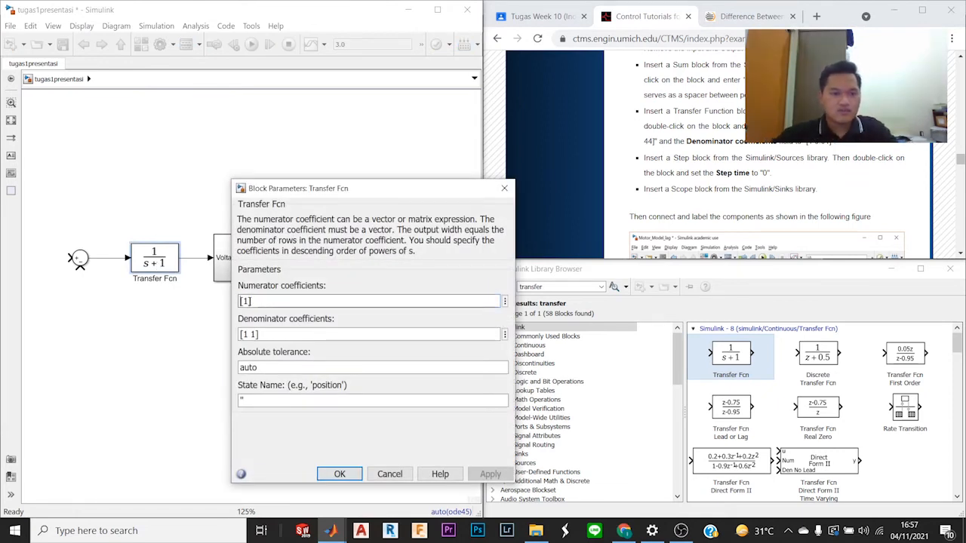
scroll(782, 151, down, 3)
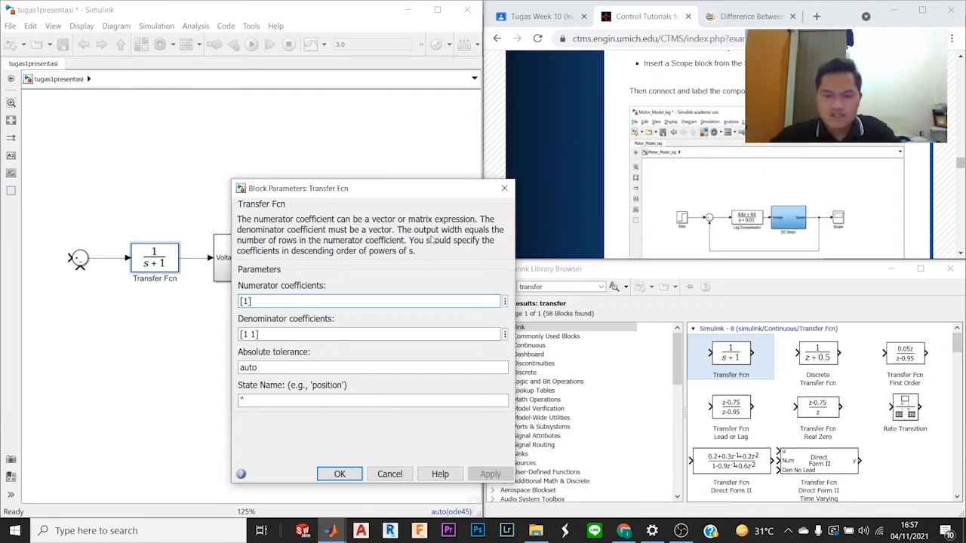
scroll(709, 185, up, 3)
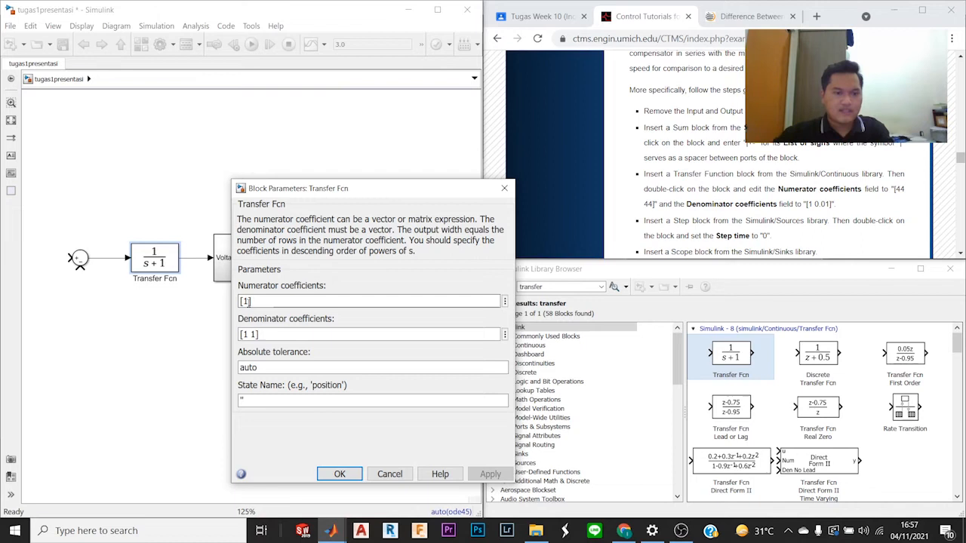
key(BackSpace)
key(BackSpace)
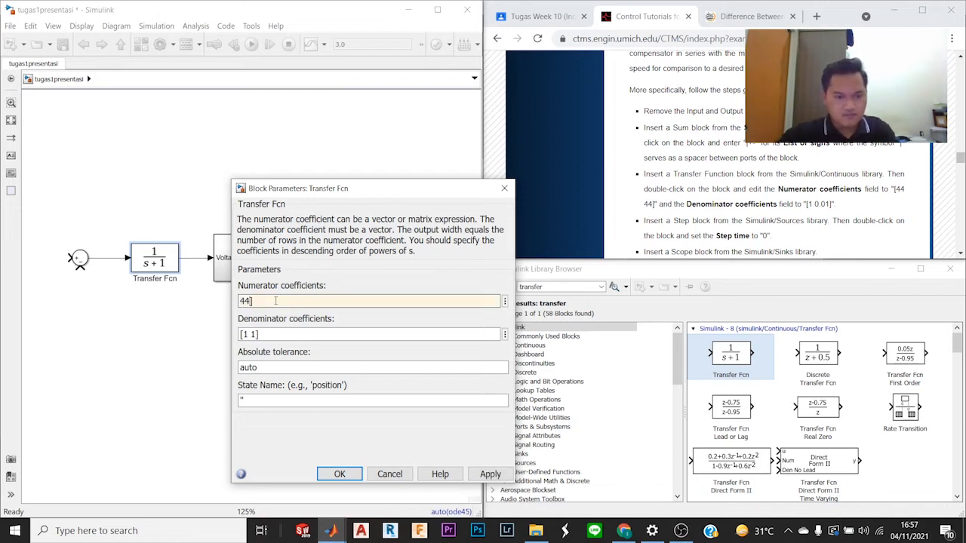
key(BackSpace)
key(BackSpace)
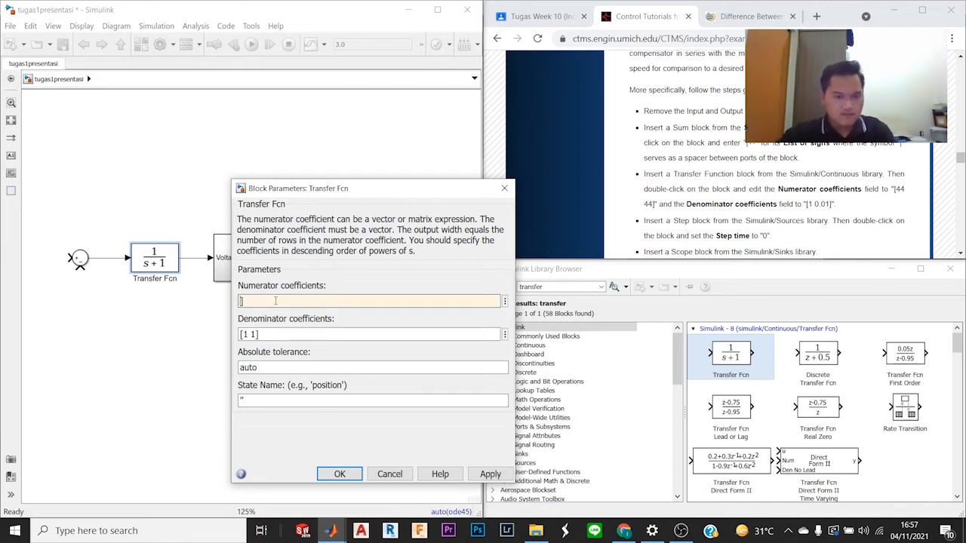
text([1)
text(44 44)
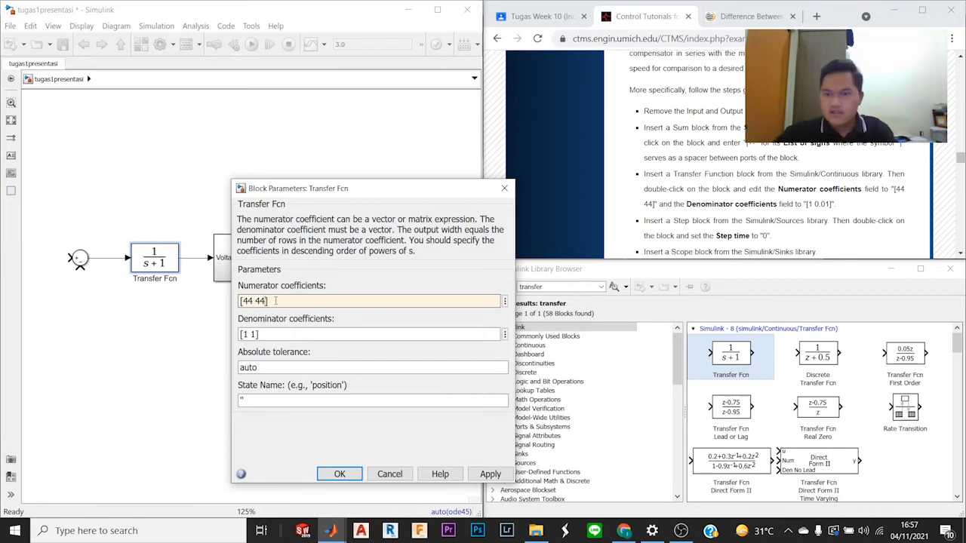
scroll(736, 219, down, 3)
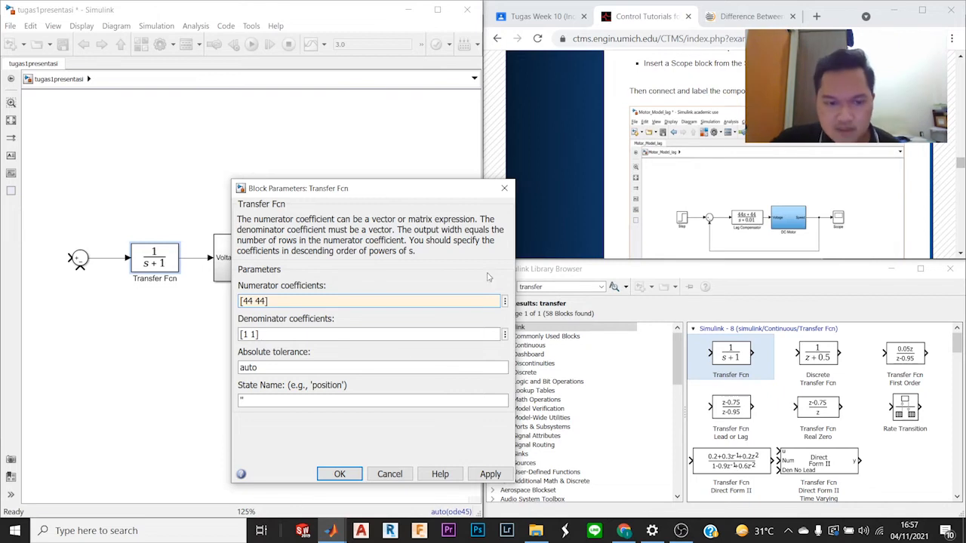
Step: Set the Transfer Fcn block's denominator coefficients to [1 0.01] and widen the block until its full expression fits
scroll(783, 152, up, 5)
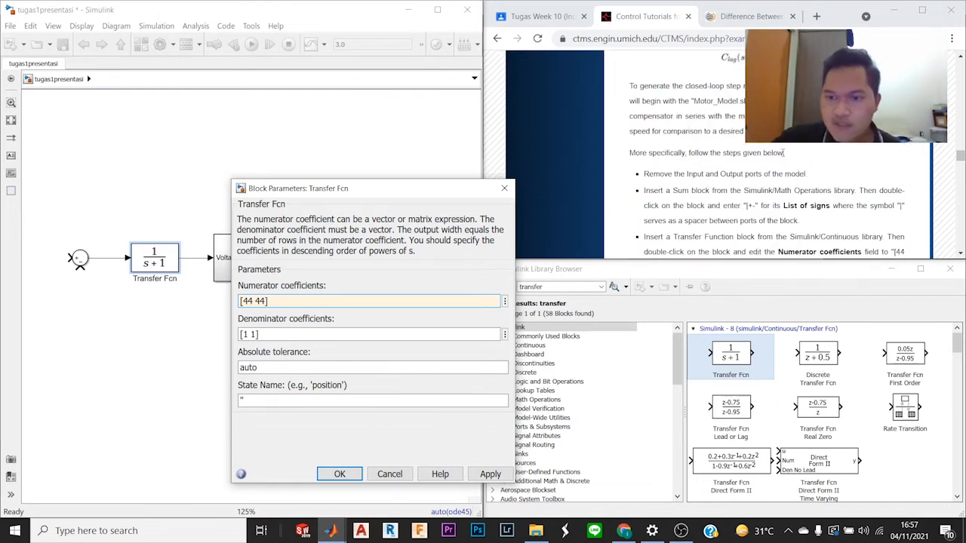
scroll(783, 162, down, 2)
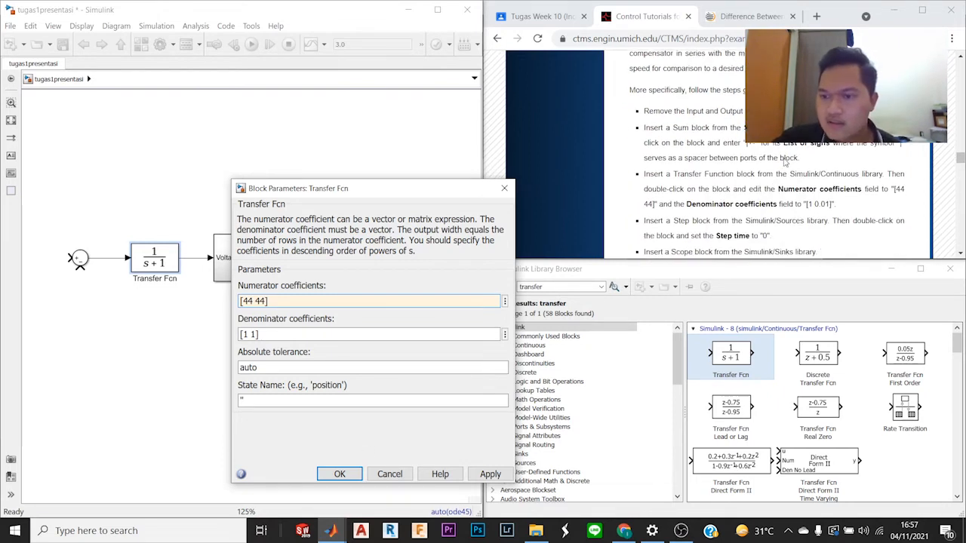
double_click(250, 335)
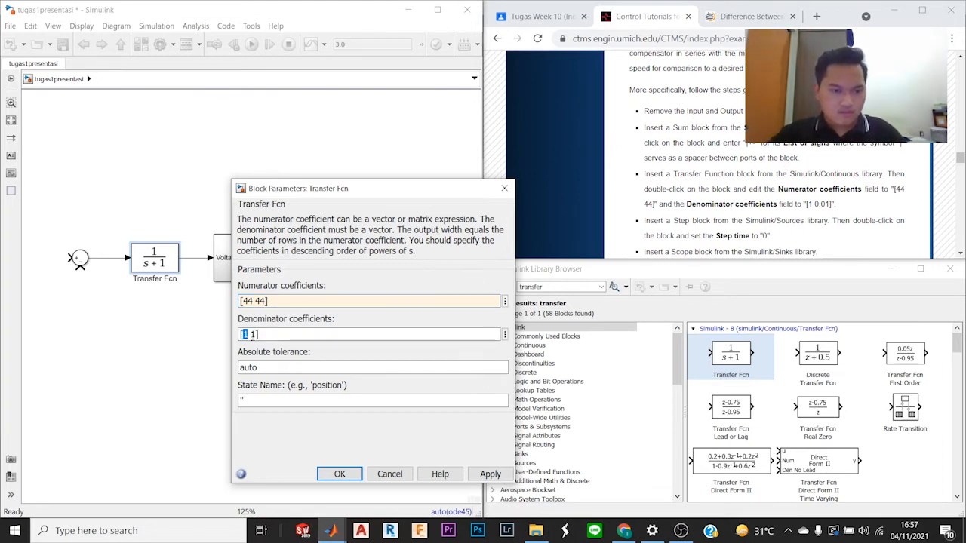
click(256, 334)
mouse_move(257, 334)
mouse_down()
mouse_move(240, 334)
mouse_move(256, 335)
mouse_up()
click(264, 335)
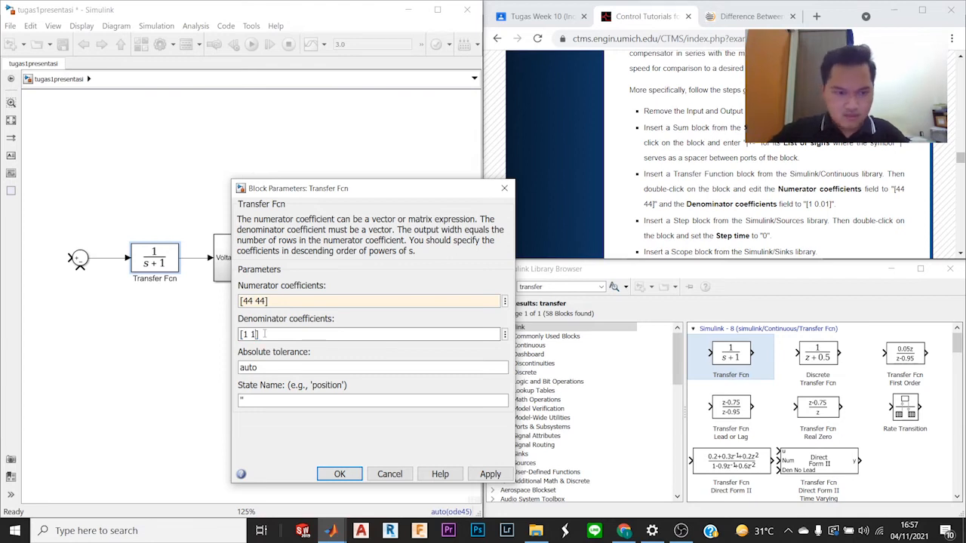
text(0.0)
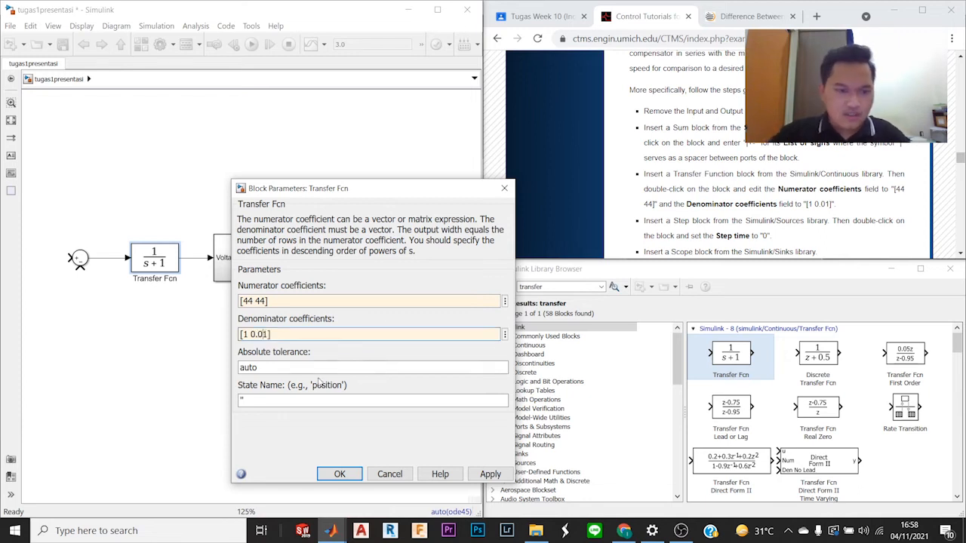
click(339, 471)
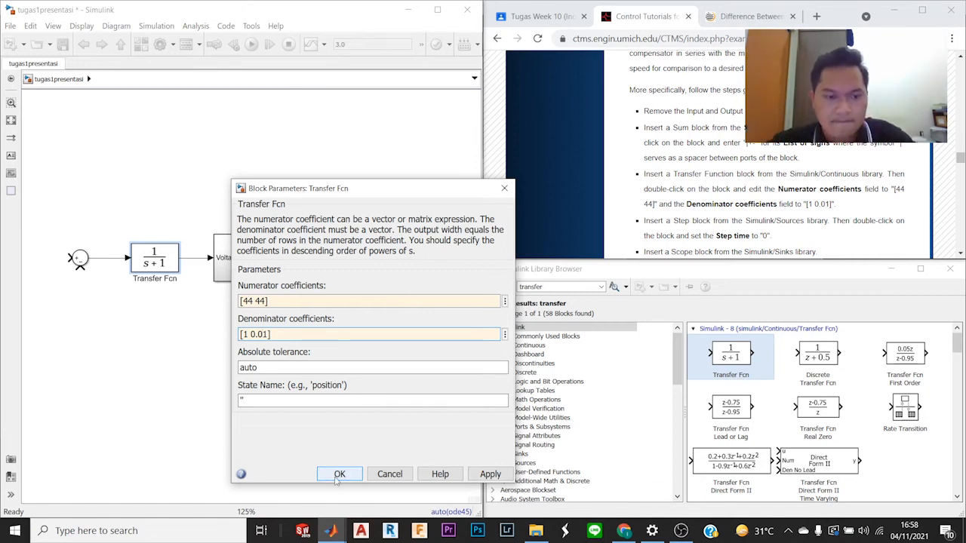
click(340, 474)
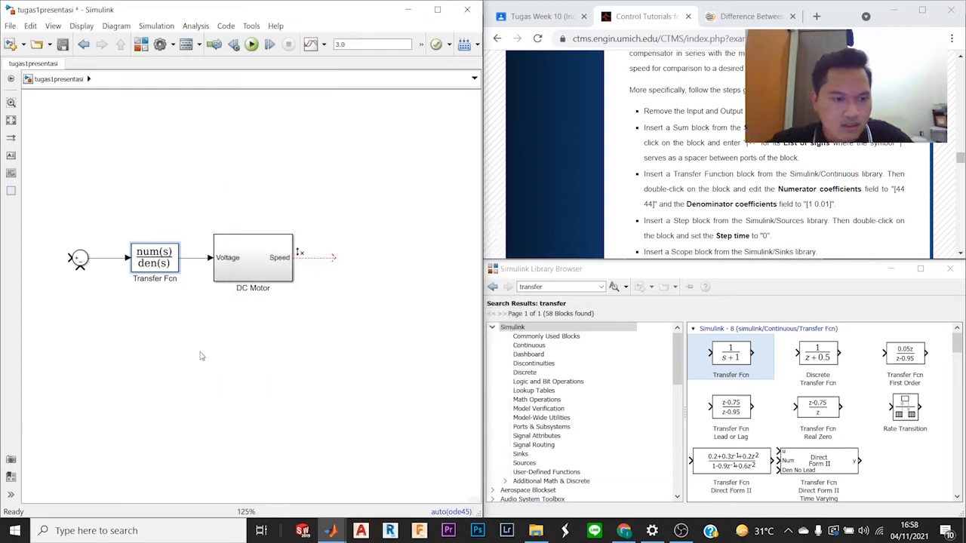
drag(179, 272, 187, 271)
click(193, 202)
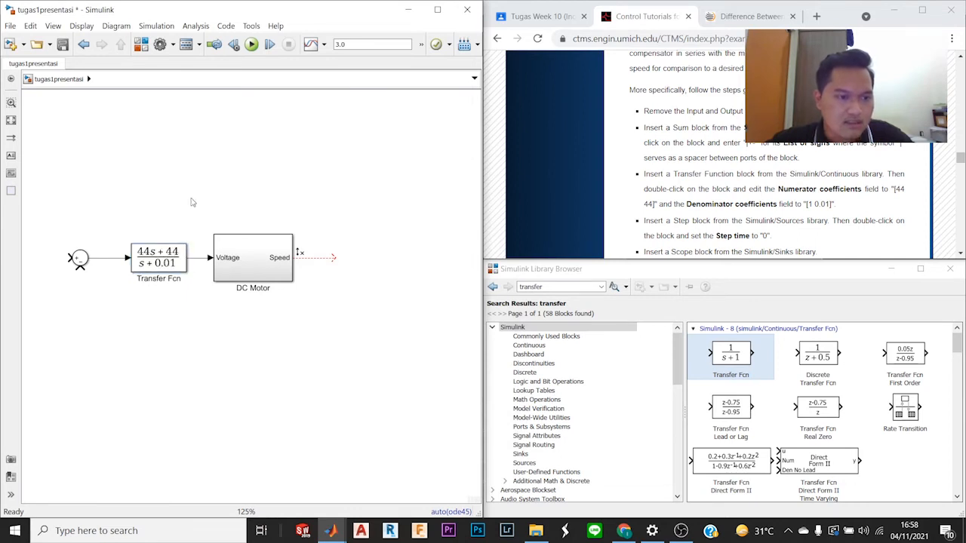
Step: Search the block library for "step" and add a Step source block to the model, as the tutorial instructs
scroll(723, 165, down, 3)
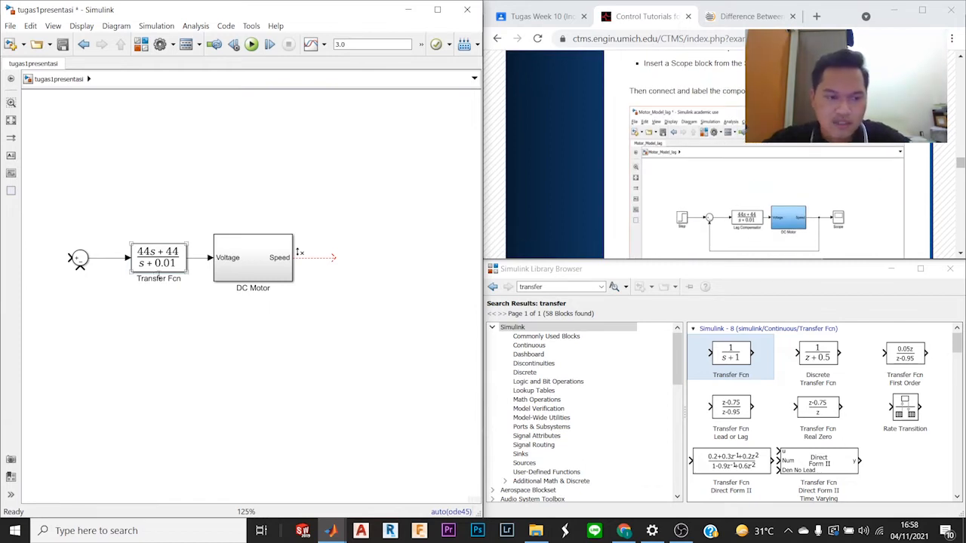
scroll(777, 201, up, 3)
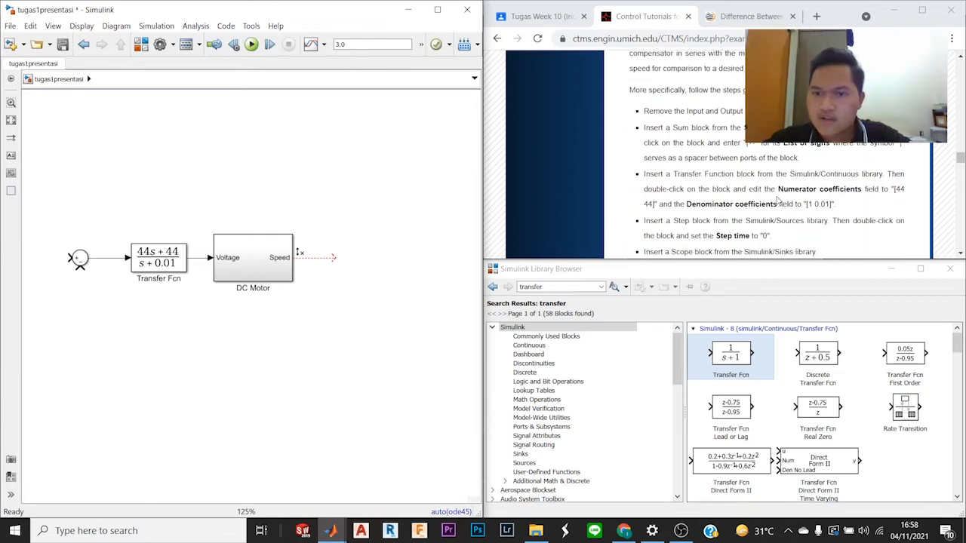
scroll(776, 199, down, 1)
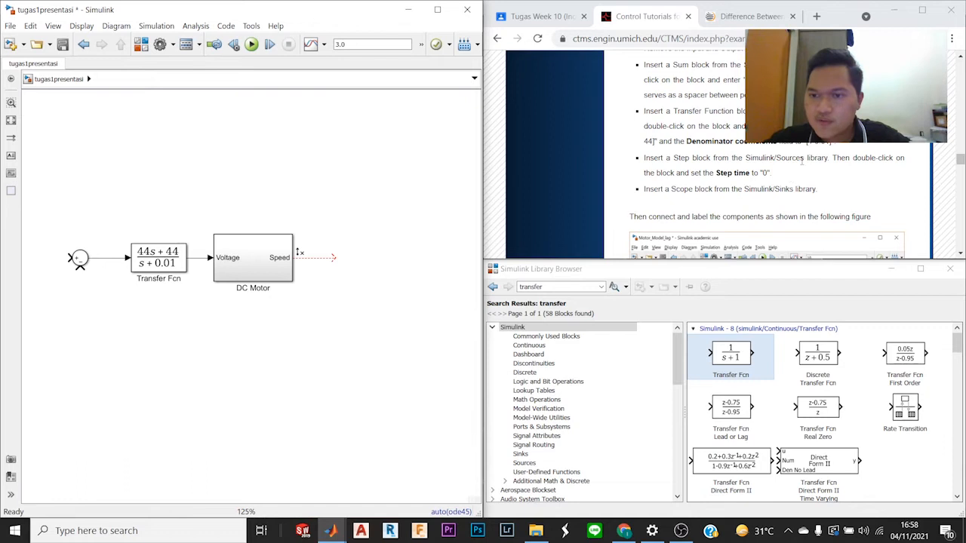
scroll(792, 173, down, 1)
double_click(593, 286)
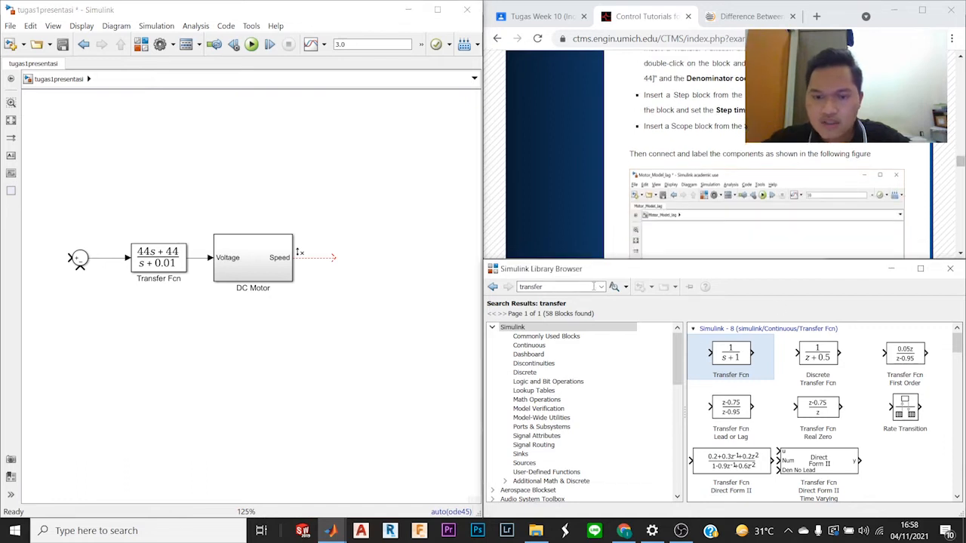
text(step)
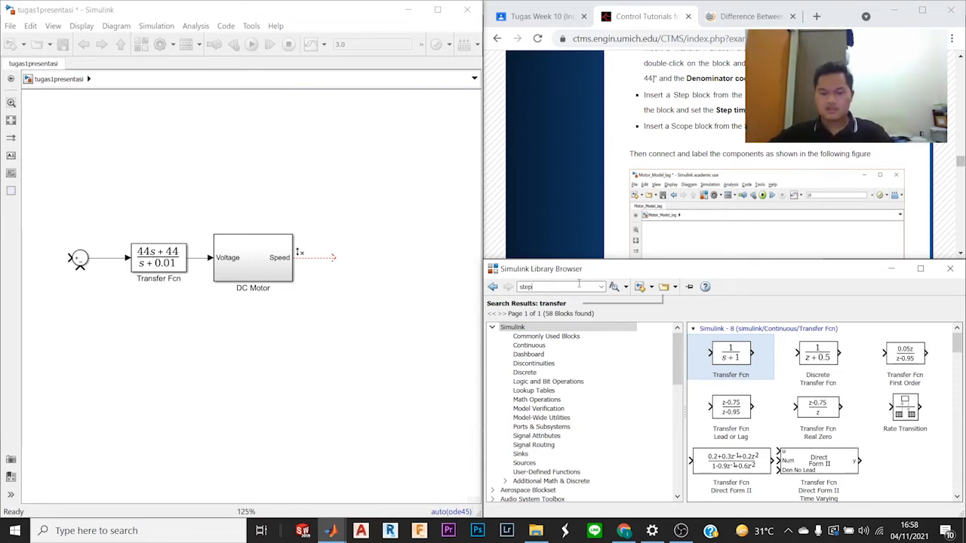
key(Return)
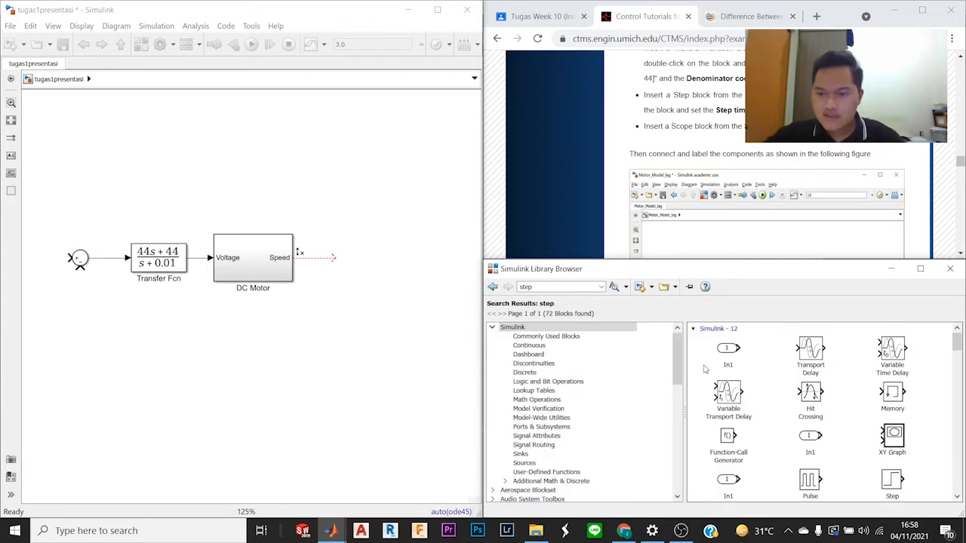
scroll(792, 401, down, 1)
drag(892, 452, 417, 202)
Step: Move the Step block in front of the Sum block, aligned with its positive input as in the tutorial figure
scroll(679, 221, down, 3)
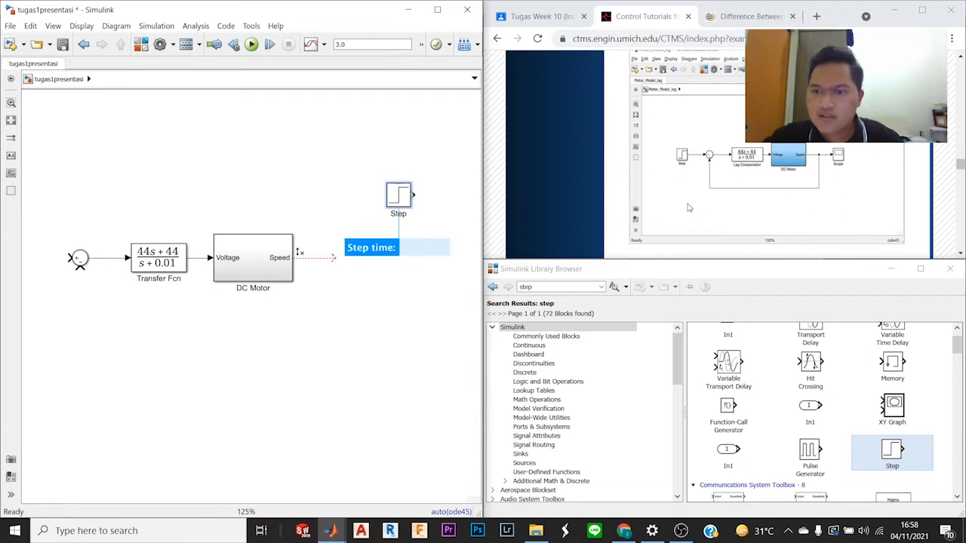
scroll(688, 207, up, 2)
drag(394, 200, 106, 264)
scroll(755, 181, up, 5)
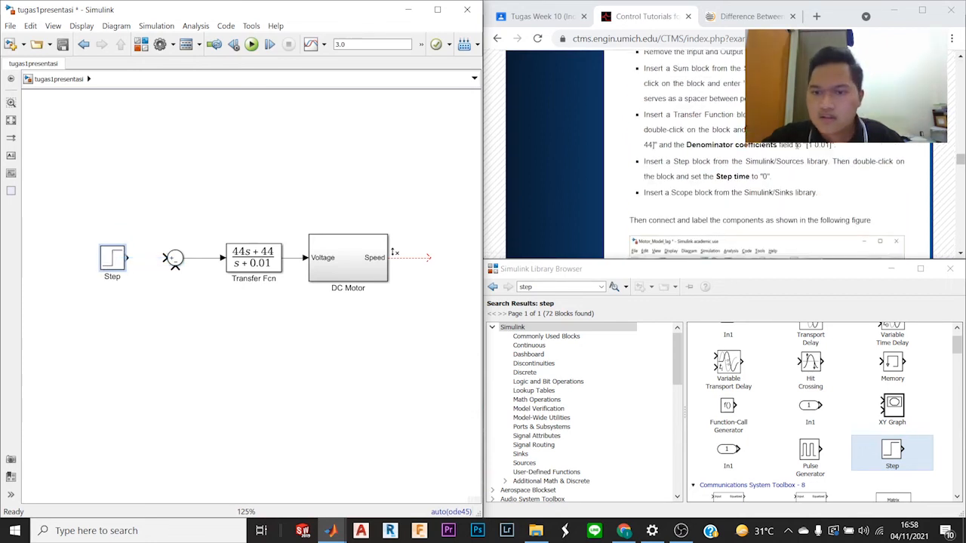
Step: Set the Step block's step time to 0 and connect its output to the Sum block's positive input
scroll(789, 172, down, 1)
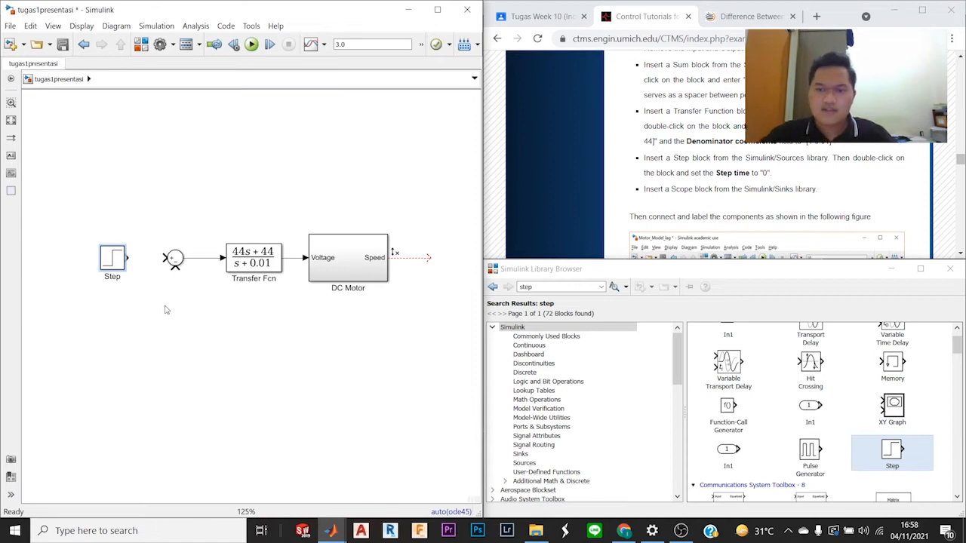
double_click(111, 261)
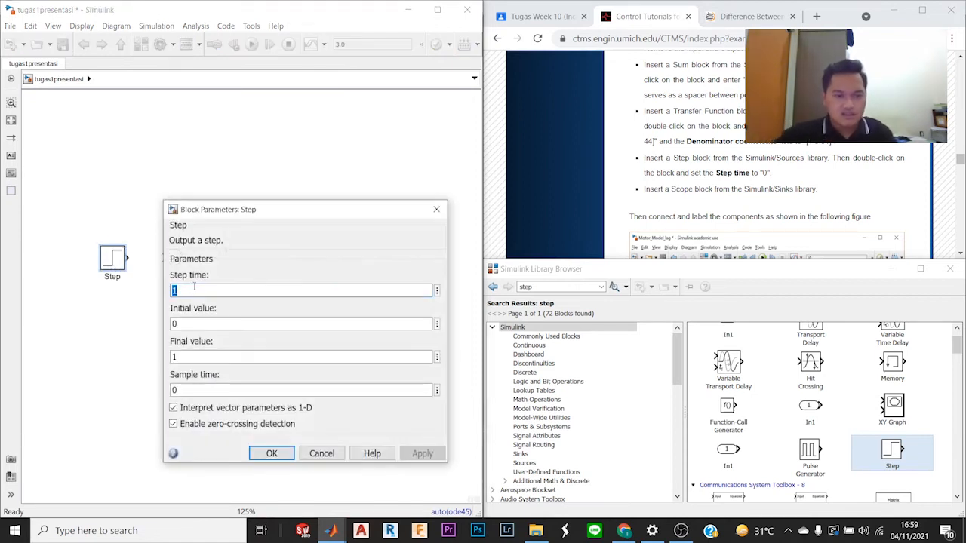
key(BackSpace)
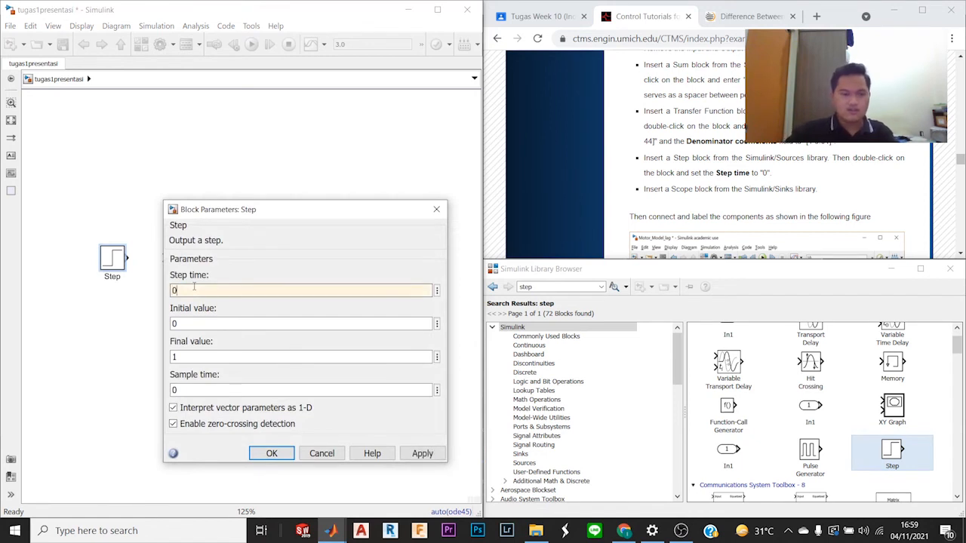
key(Return)
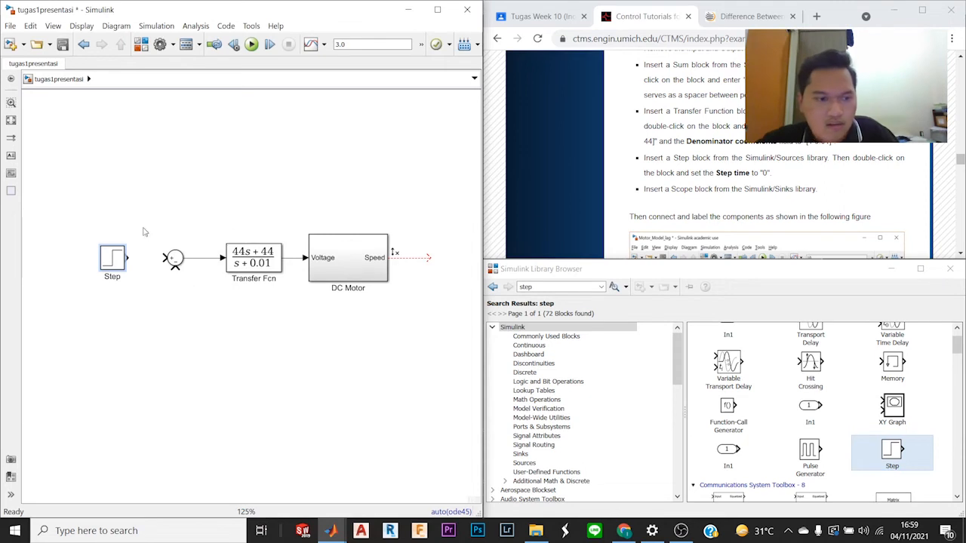
drag(128, 258, 162, 259)
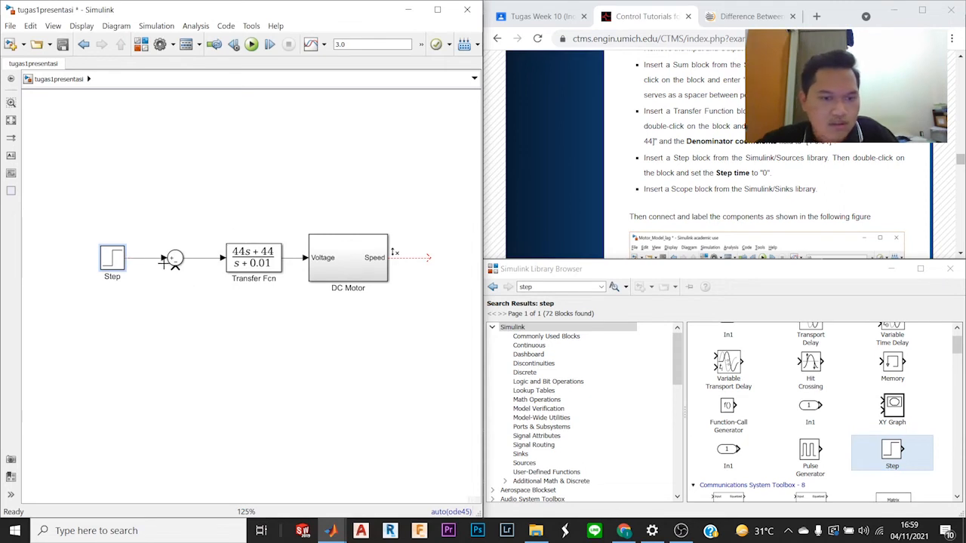
Step: Search the block library for "scope" and attach a Scope block to the open end of the DC Motor's Speed line
scroll(902, 197, down, 2)
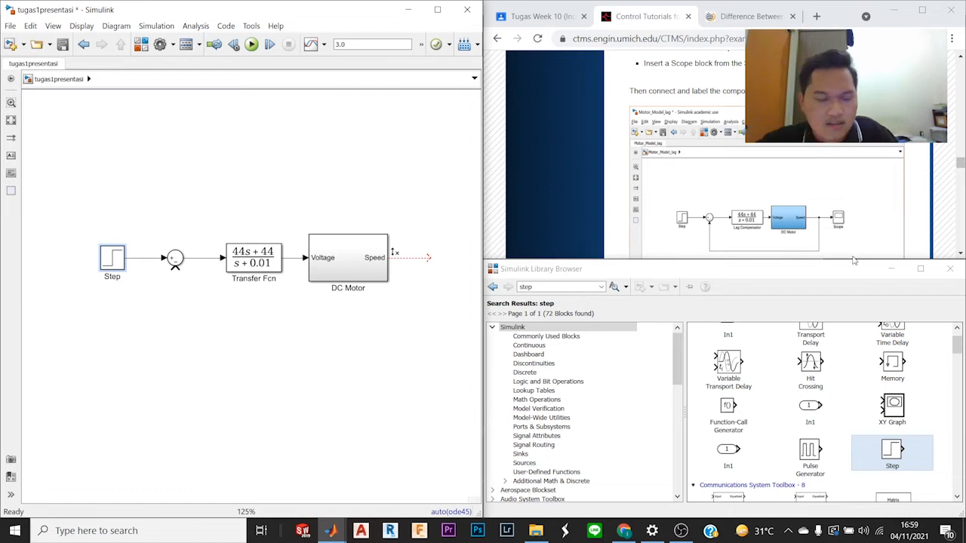
double_click(592, 287)
text(sco)
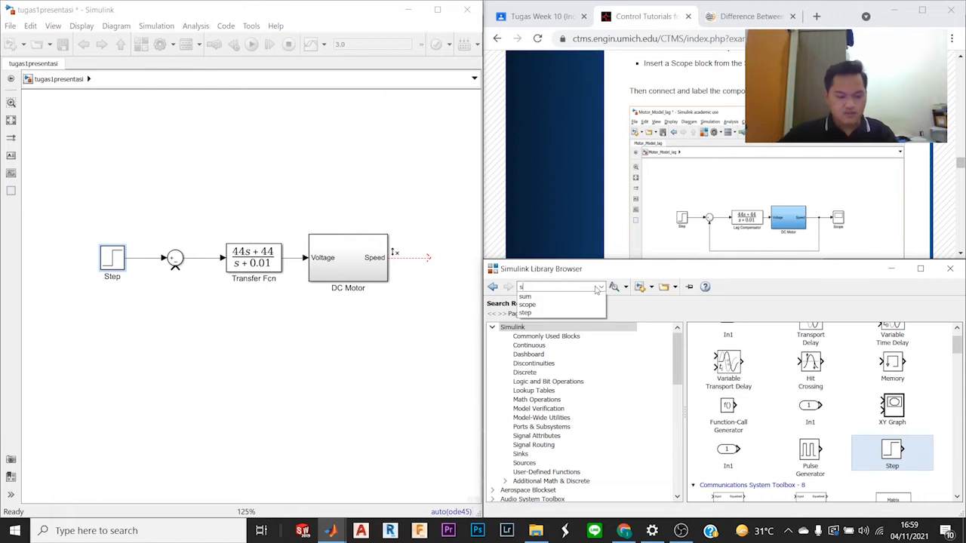
key(Return)
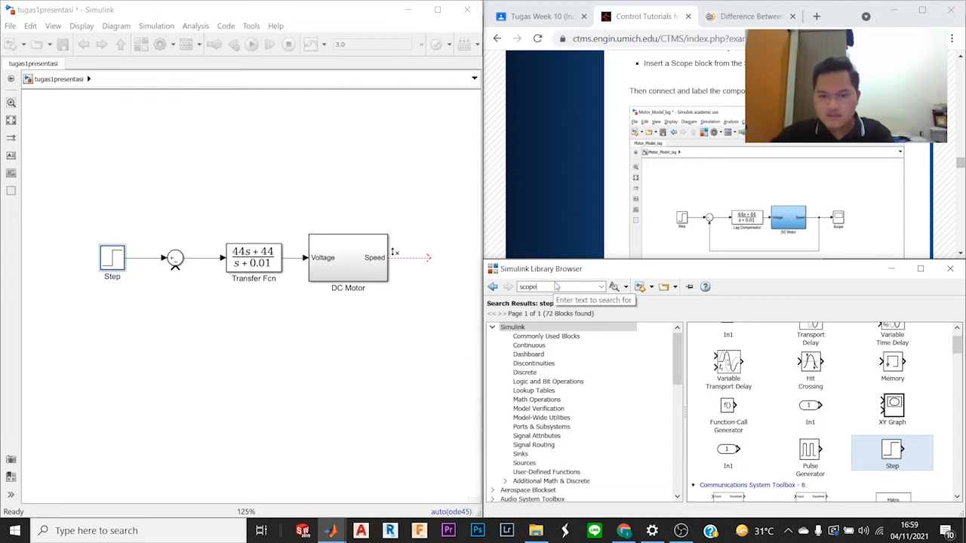
key(Return)
drag(738, 356, 443, 268)
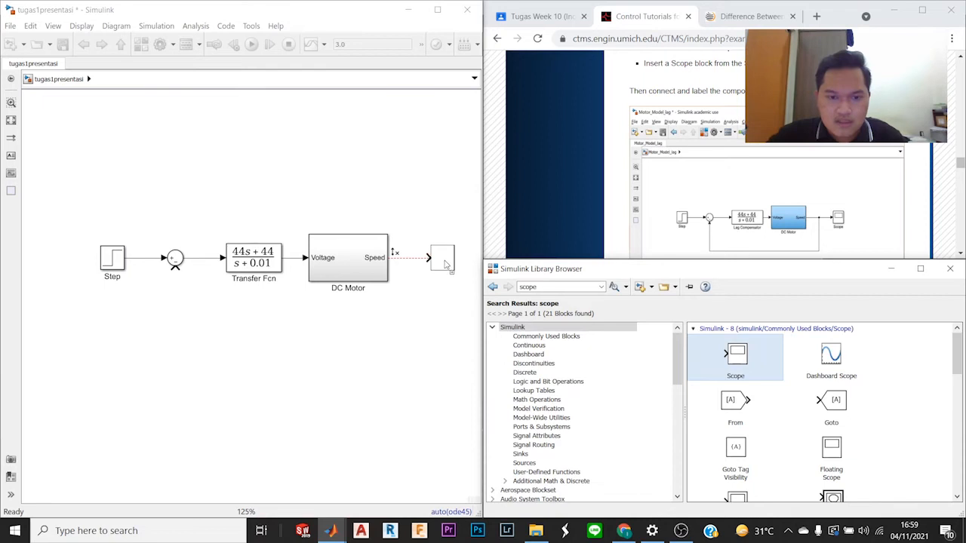
click(471, 350)
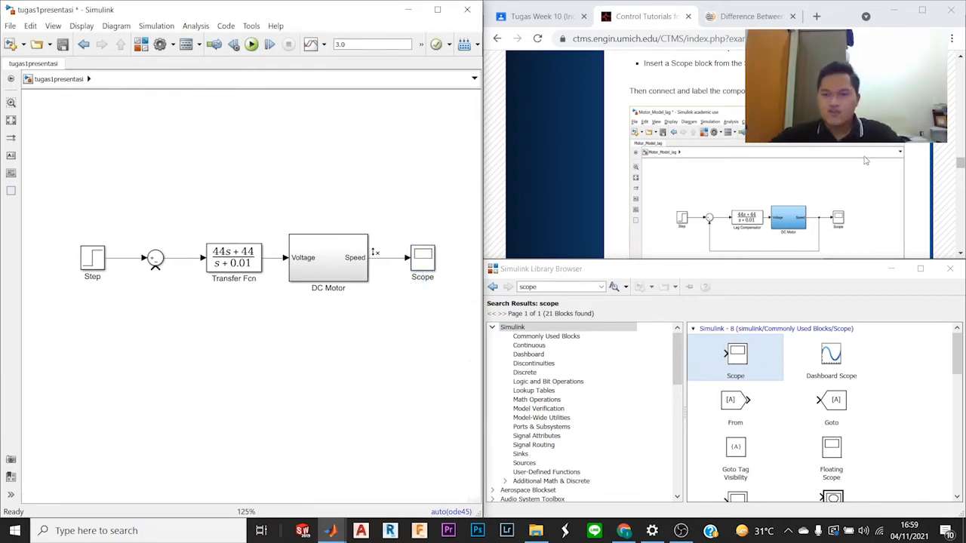
Step: Draw the feedback line from the Speed signal to the Sum block's negative input and route it lower beneath the DC Motor
scroll(866, 160, down, 1)
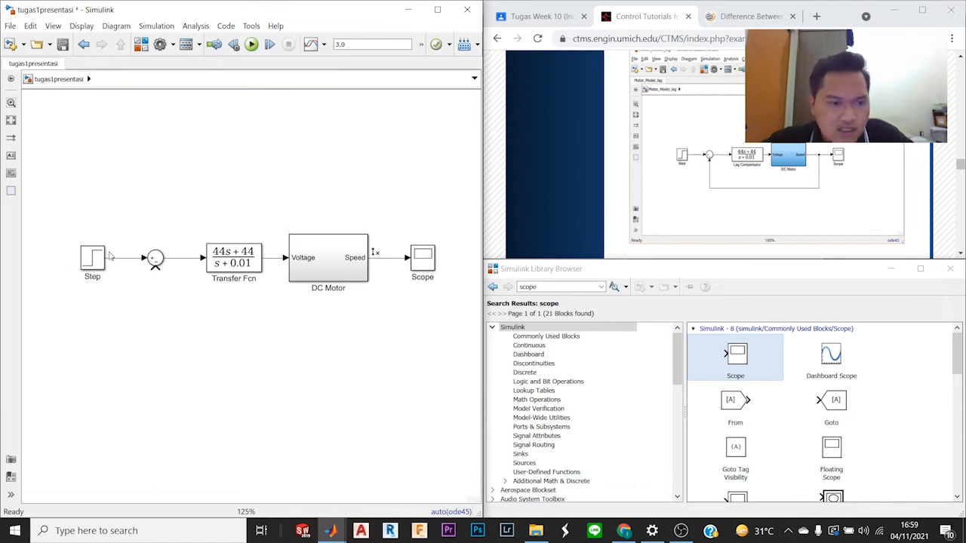
drag(155, 268, 390, 258)
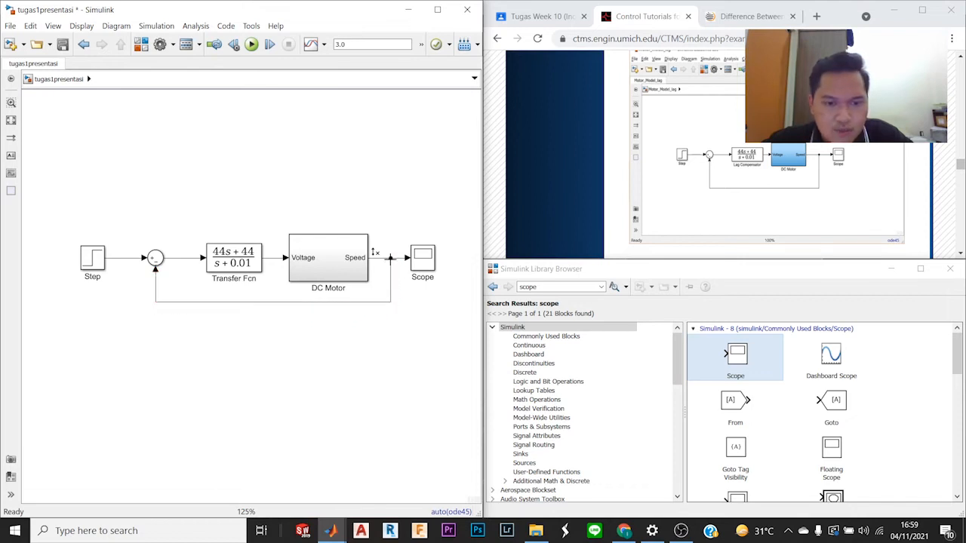
drag(286, 302, 285, 320)
click(296, 366)
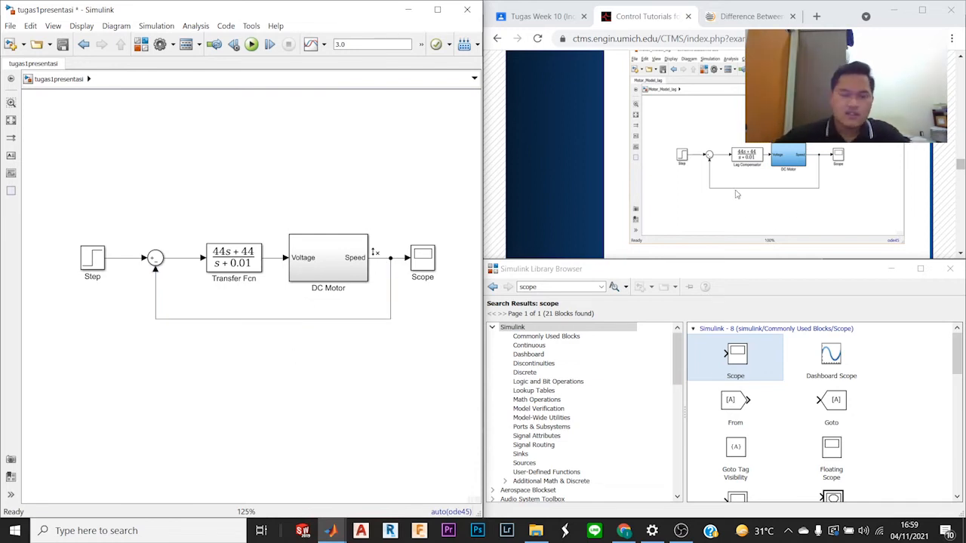
Step: Check the tutorial's closed-loop figure, run instructions and expected scope output, and run the simulation of the finished model
scroll(736, 192, up, 1)
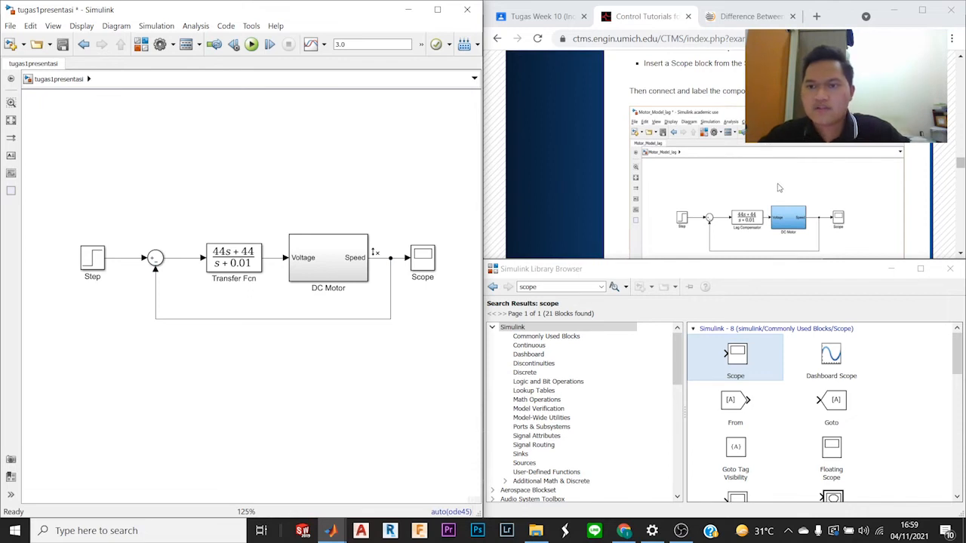
scroll(863, 156, down, 1)
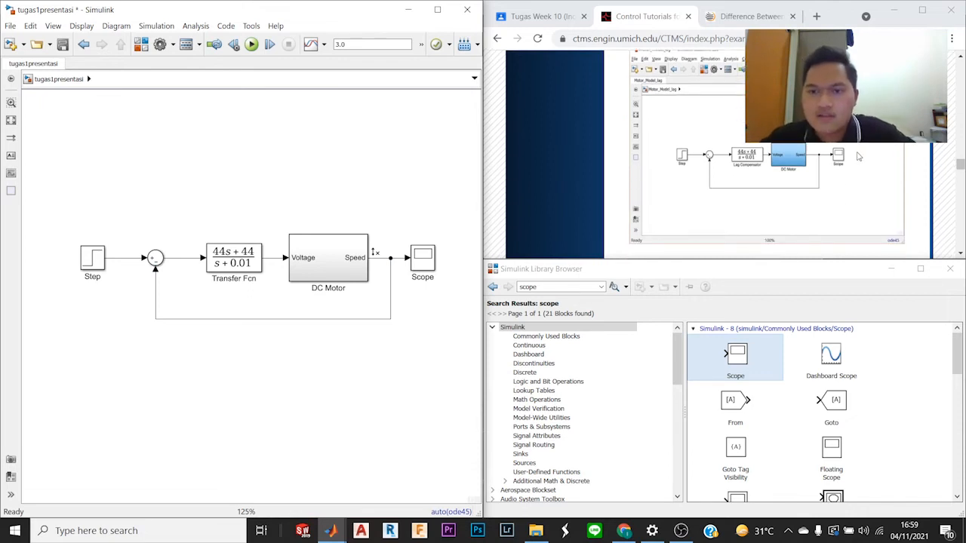
scroll(858, 156, down, 2)
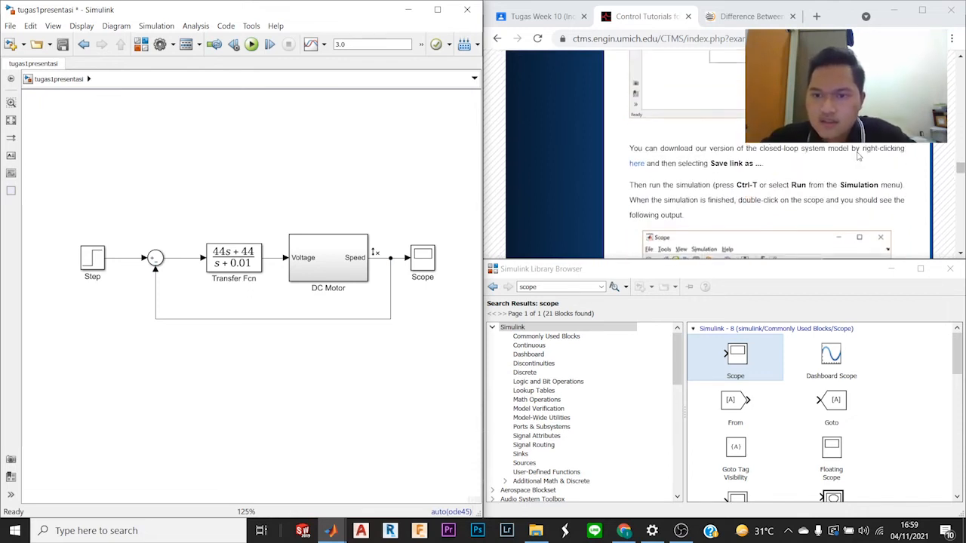
scroll(858, 156, down, 3)
scroll(850, 158, up, 2)
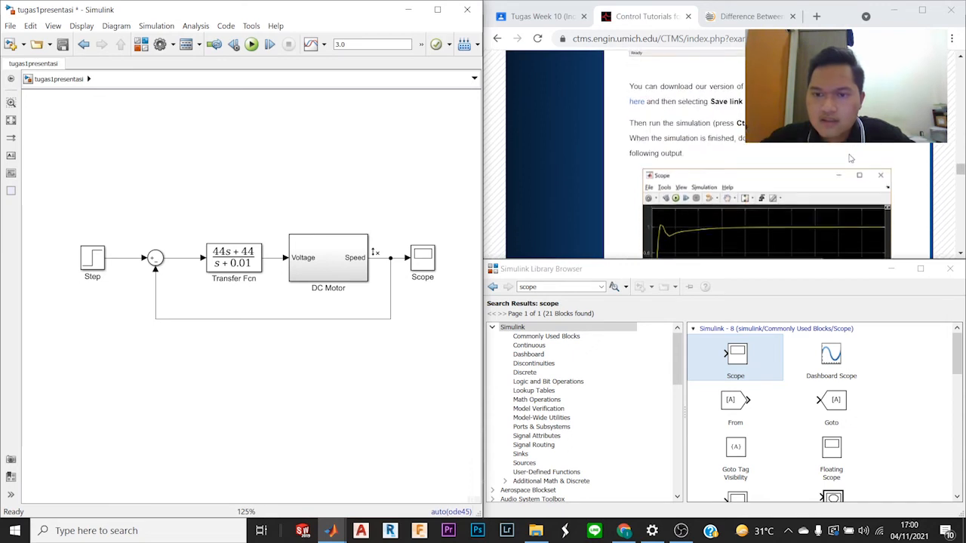
scroll(850, 158, up, 2)
scroll(848, 159, down, 1)
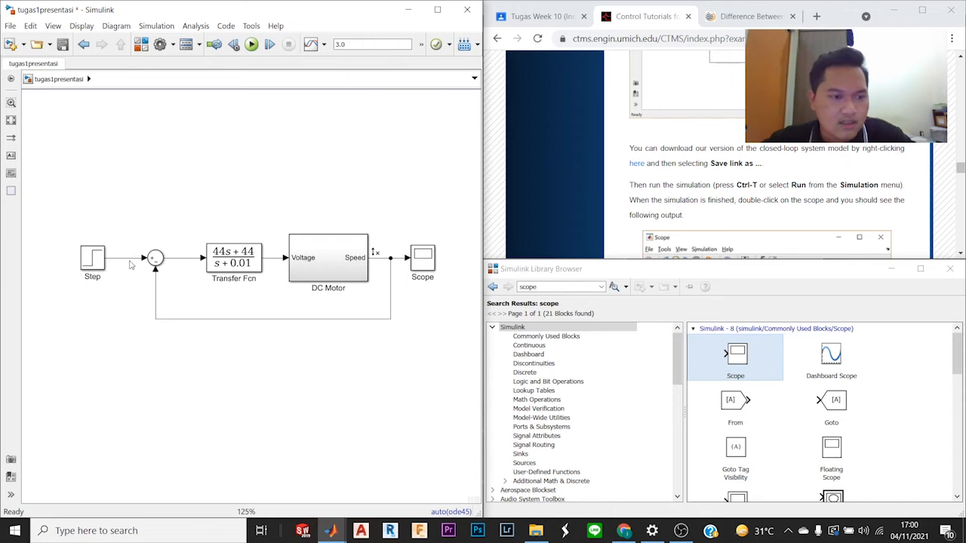
click(252, 45)
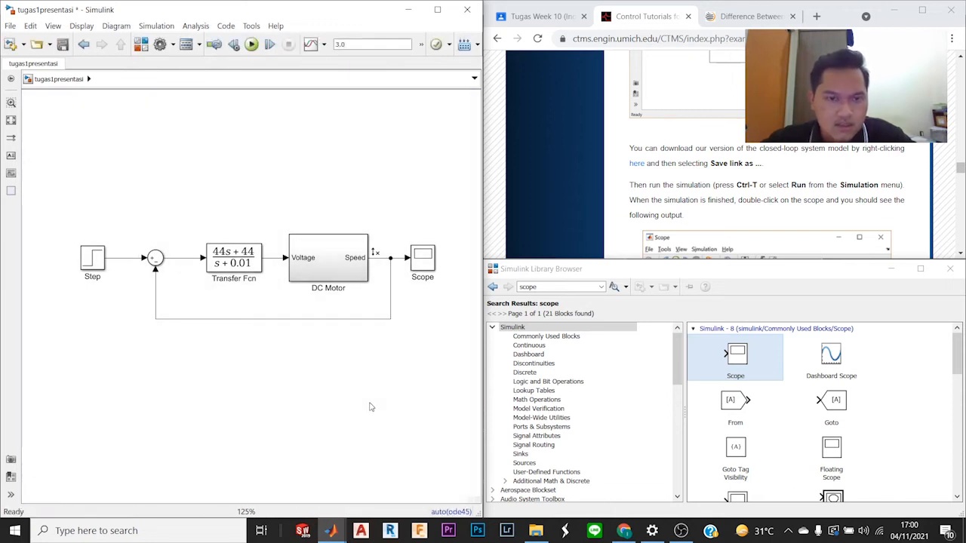
Step: Move the Sum block and the Step block closer to the Transfer Fcn, keeping them in line with the loop
drag(160, 262, 169, 261)
drag(98, 257, 106, 259)
click(243, 187)
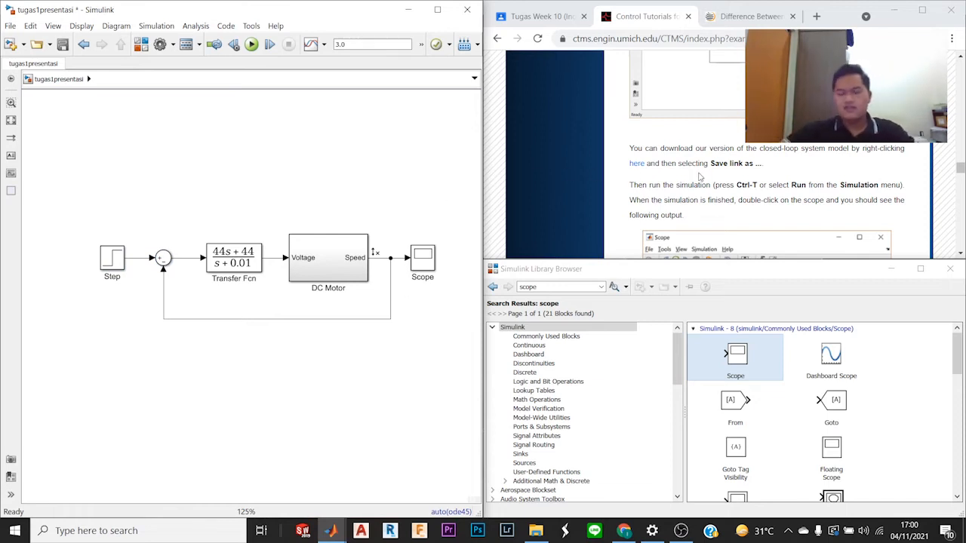
Step: Open the Scope's closed-loop response and place its window beside the tutorial's expected output plot
scroll(699, 177, down, 3)
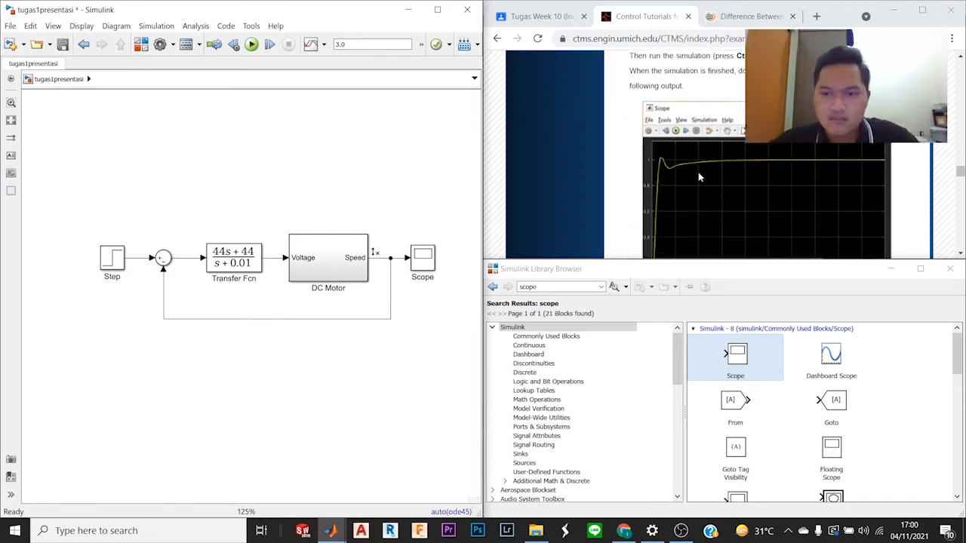
click(424, 264)
double_click(424, 264)
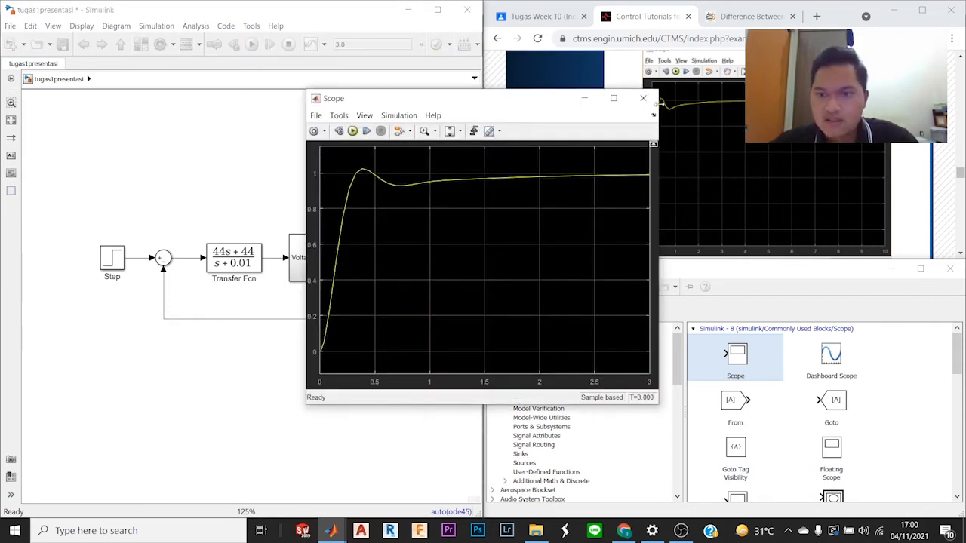
drag(517, 105, 463, 103)
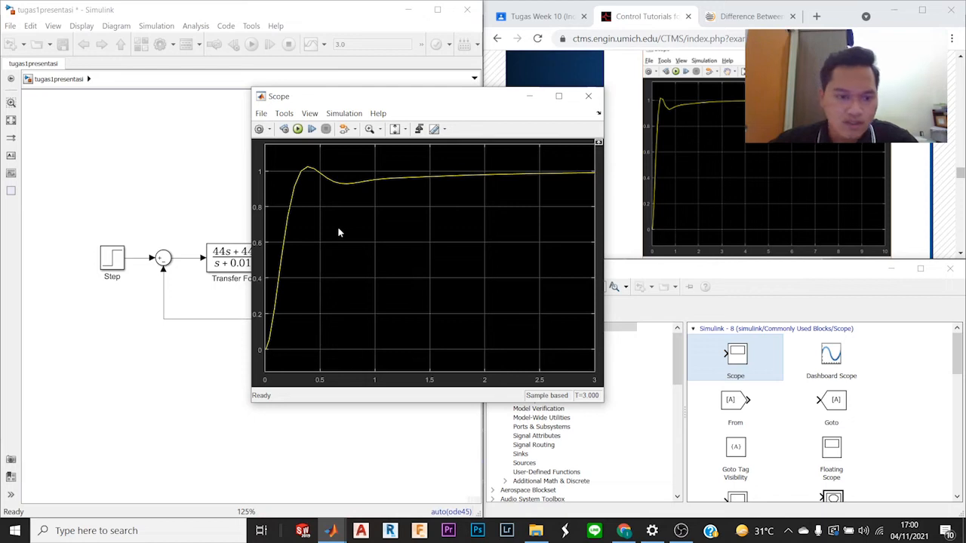
Step: Compare the Scope's step response with the tutorial's plots and closed-loop figure, then with the model itself
scroll(858, 154, down, 10)
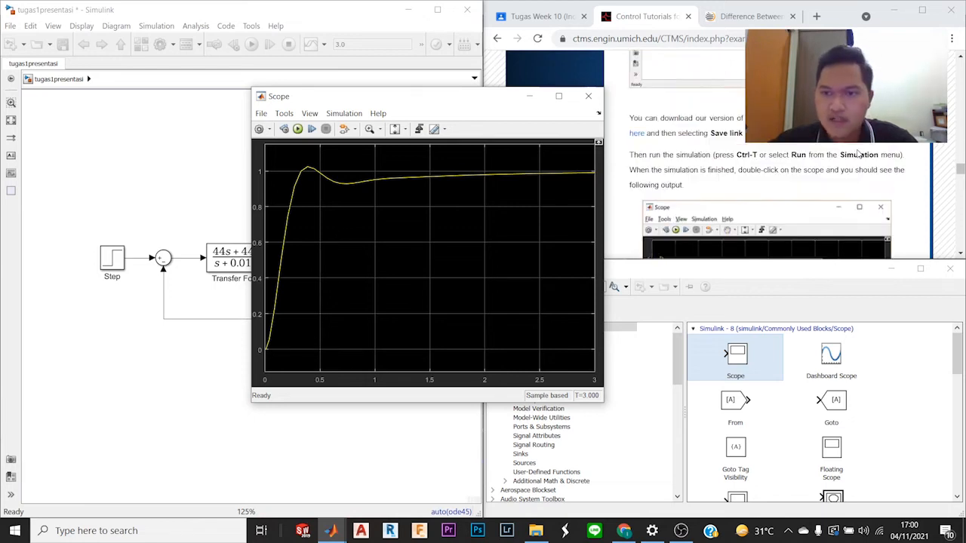
scroll(857, 154, down, 5)
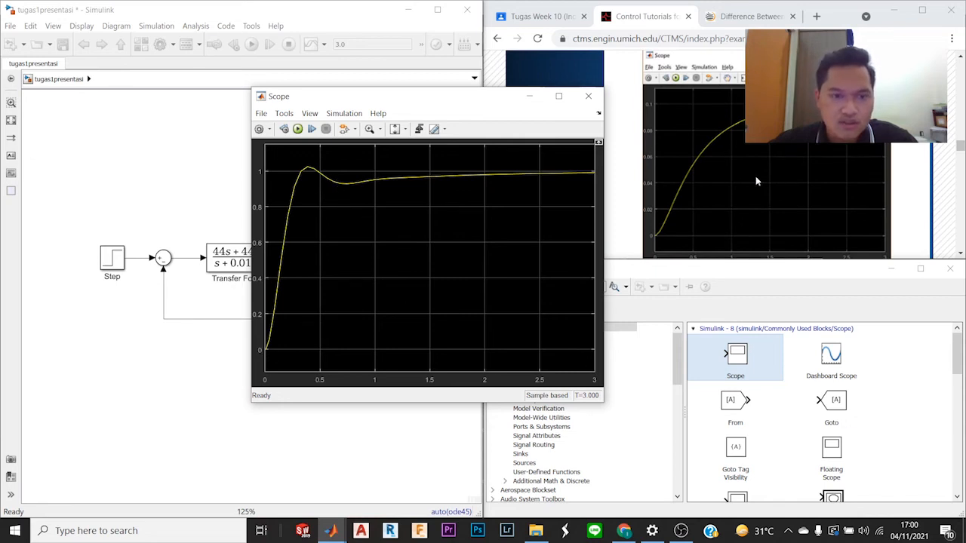
scroll(746, 181, down, 5)
scroll(746, 184, down, 6)
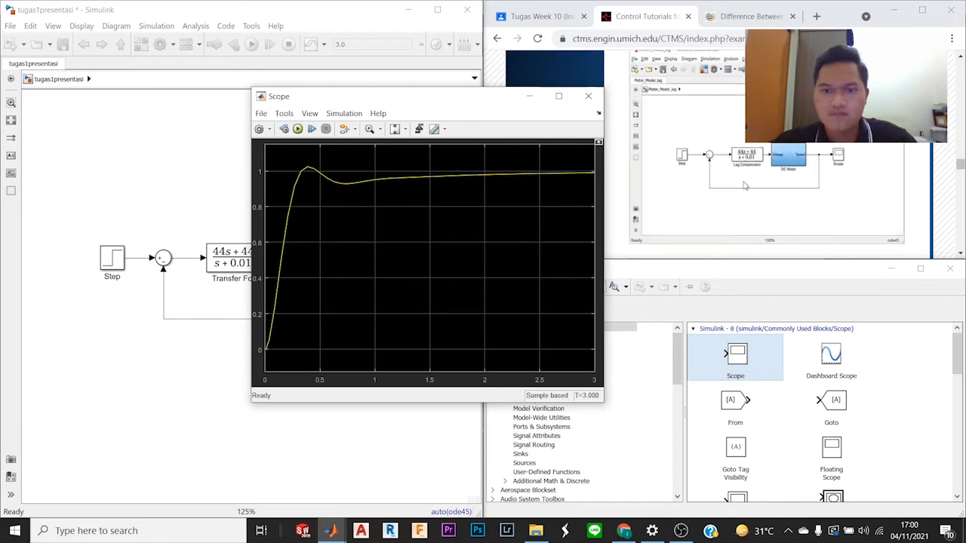
drag(505, 97, 415, 69)
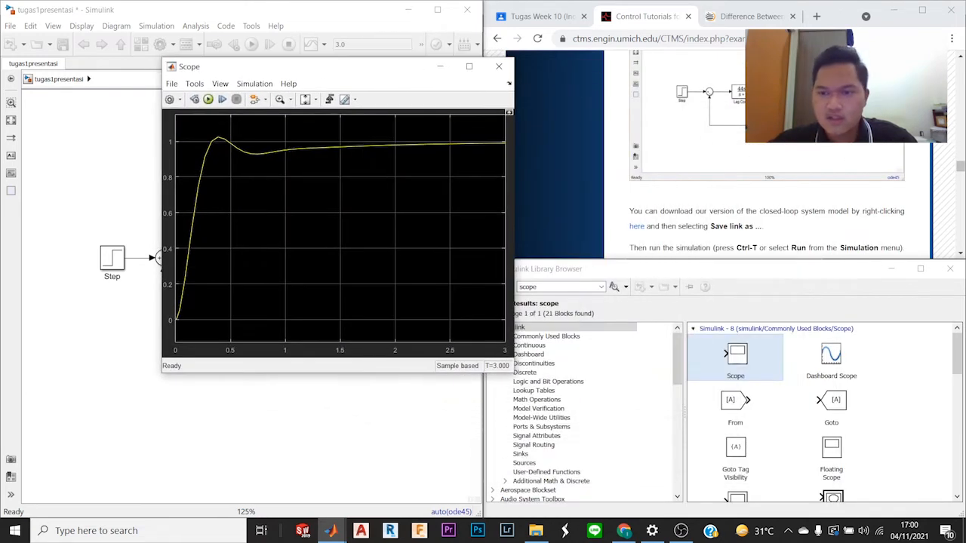
scroll(762, 188, down, 4)
scroll(696, 139, down, 2)
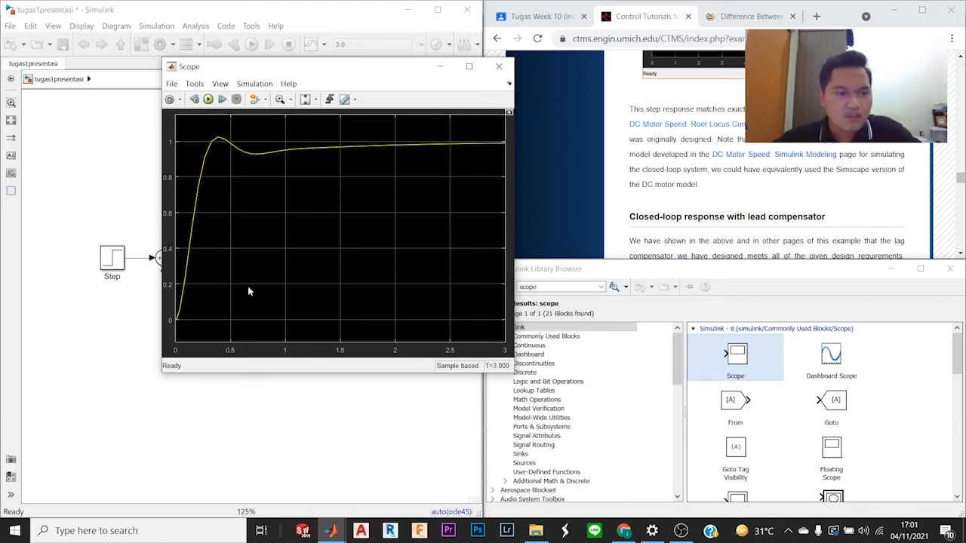
drag(358, 71, 642, 114)
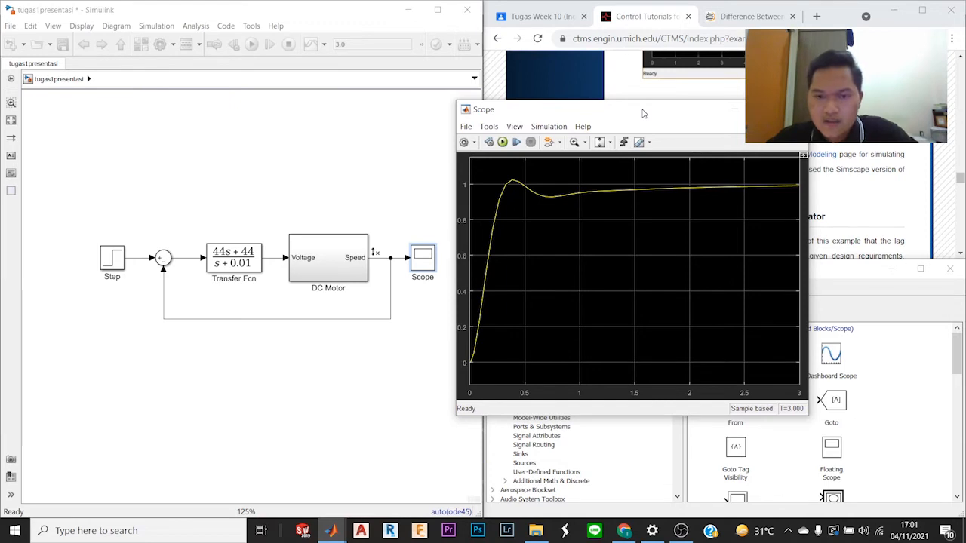
drag(643, 113, 276, 117)
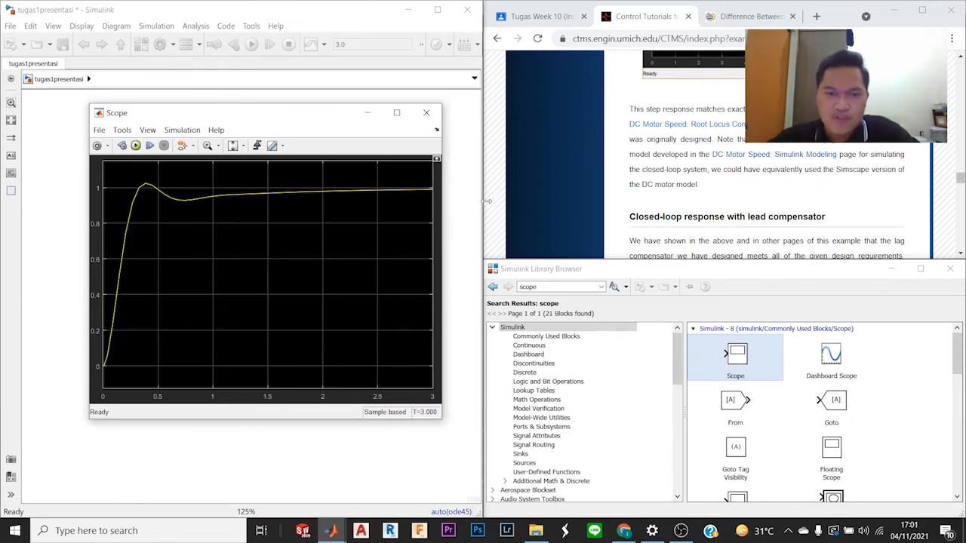
click(685, 532)
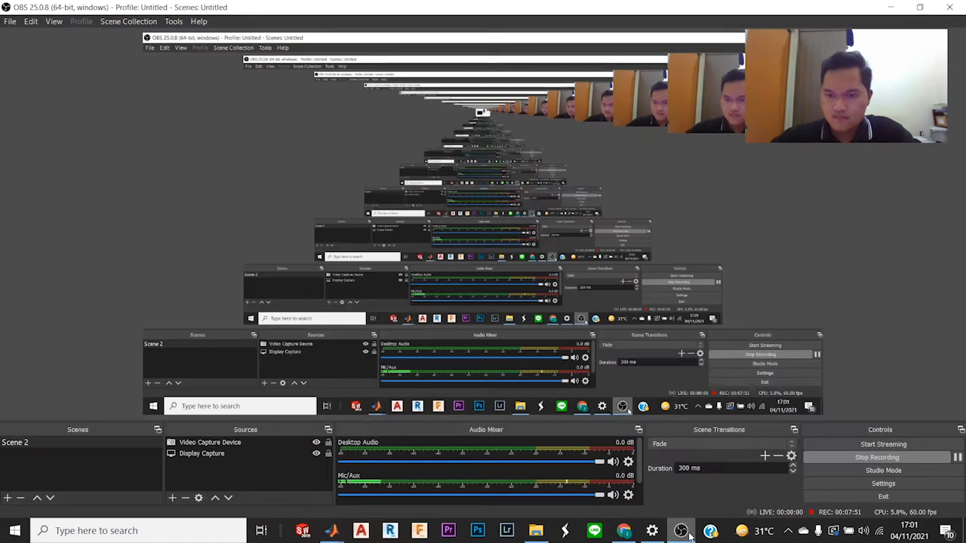
click(876, 457)
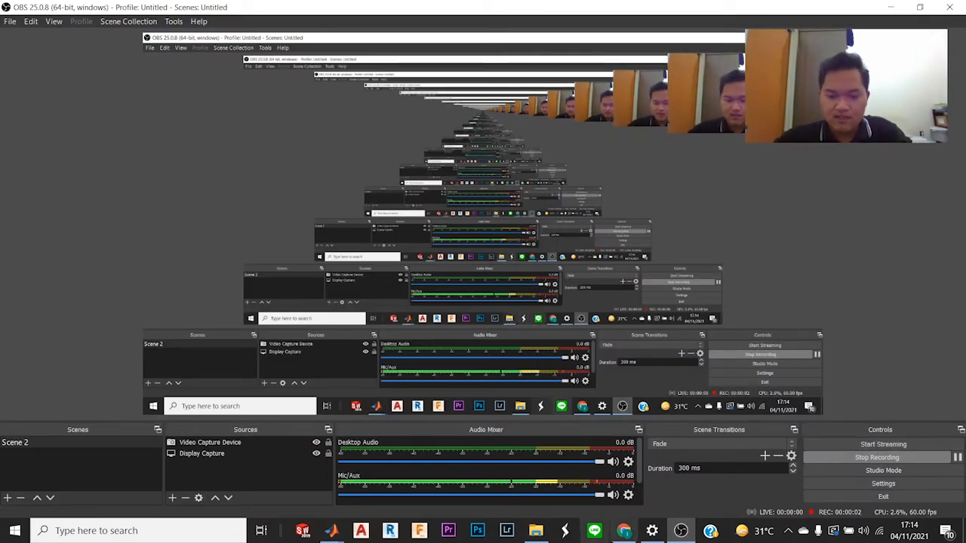
Step: Bring up the tutorial's lead compensator section, the tugas1presentasi model and the Simulink Library Browser side by side
click(624, 531)
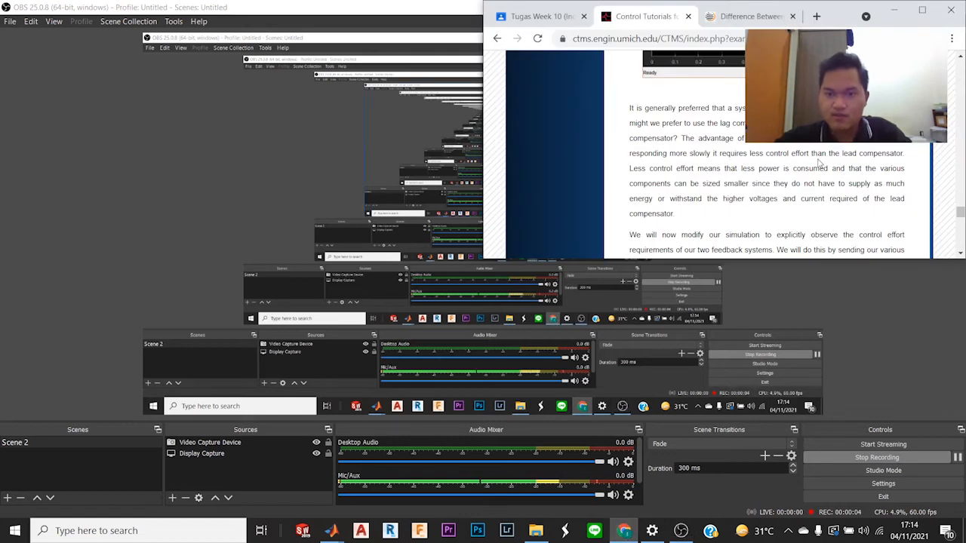
scroll(821, 164, up, 10)
scroll(801, 186, up, 3)
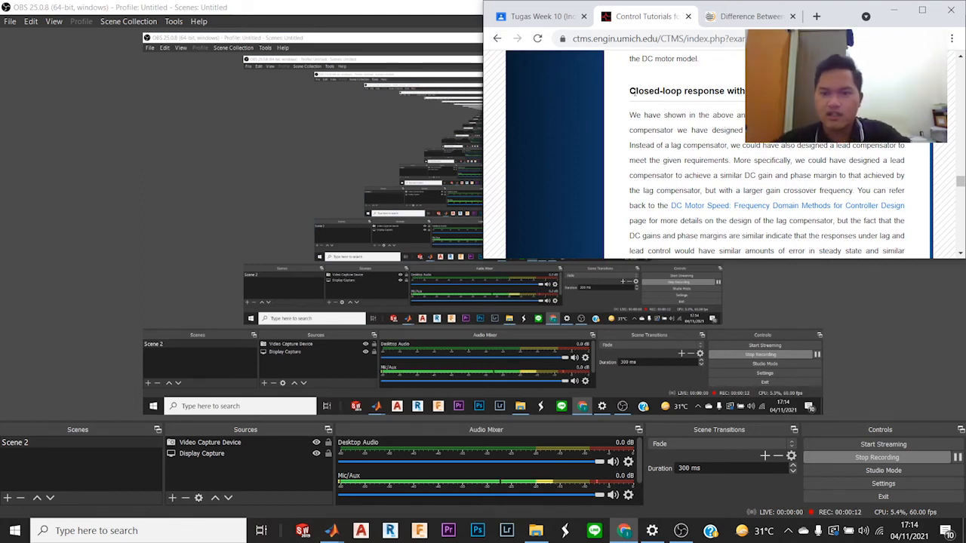
click(623, 415)
mouse_move(543, 535)
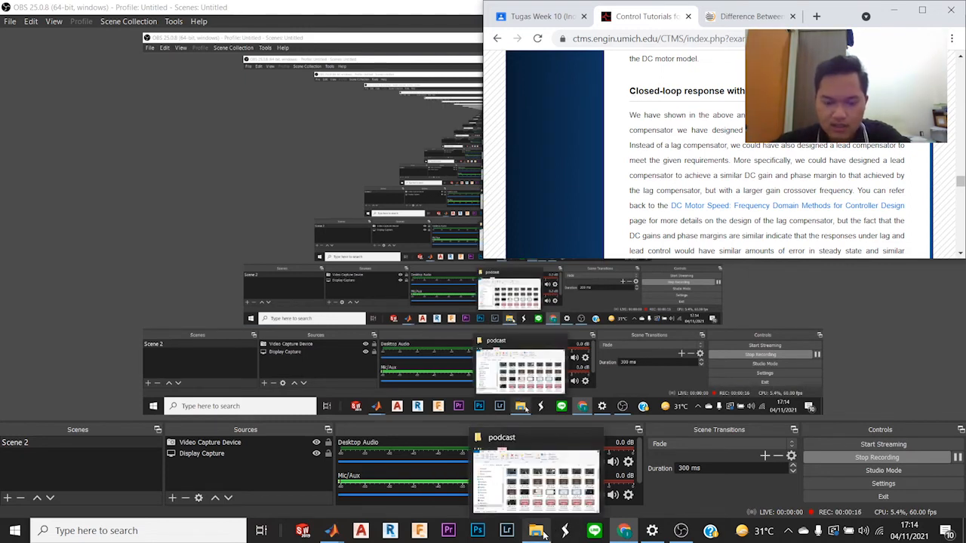
mouse_move(336, 534)
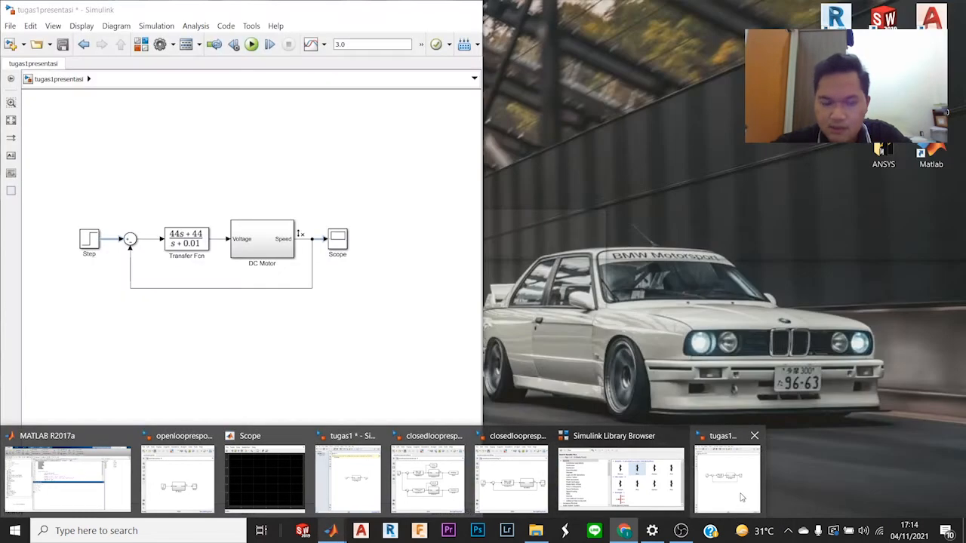
click(742, 496)
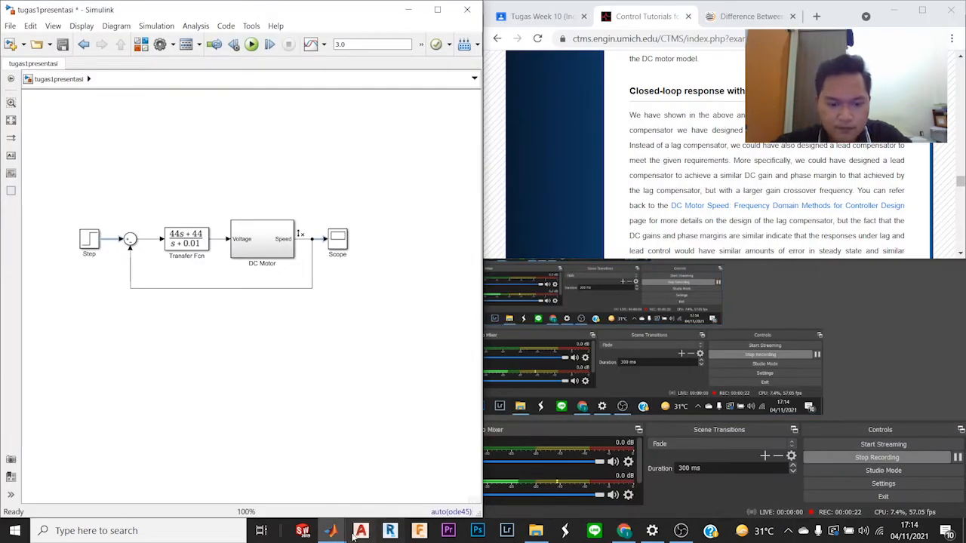
mouse_move(323, 534)
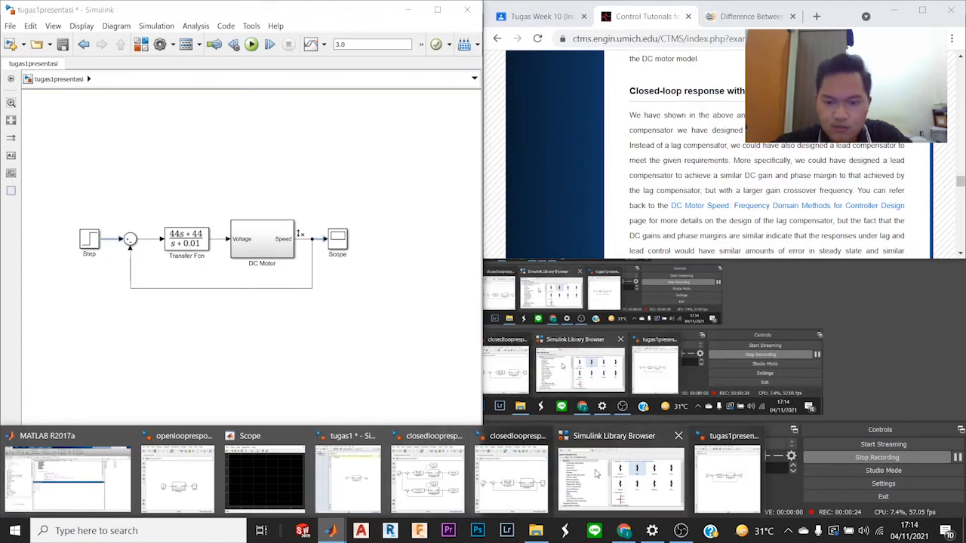
click(622, 471)
Step: Read the tutorial's explanation of how a lead compensator's response differs from the lag compensator's
scroll(770, 148, down, 1)
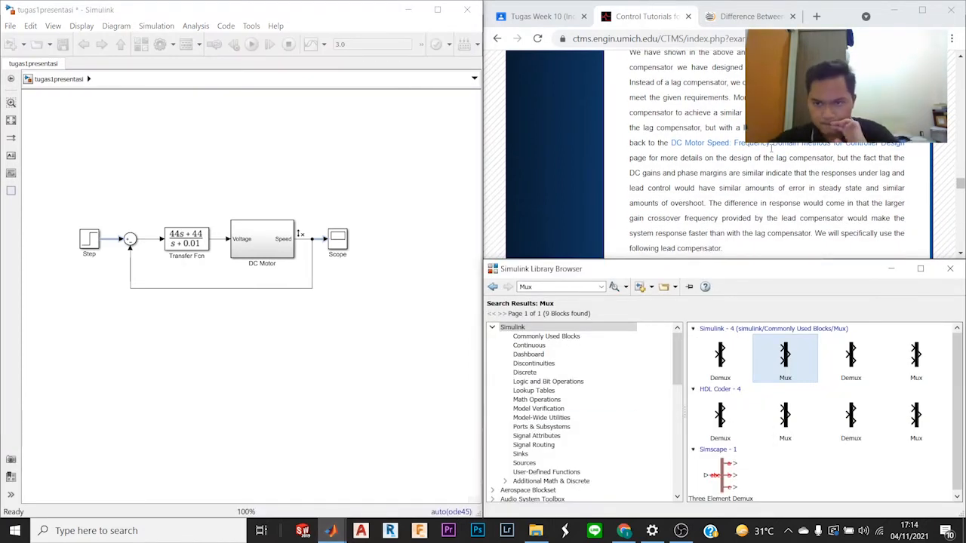
scroll(770, 148, up, 1)
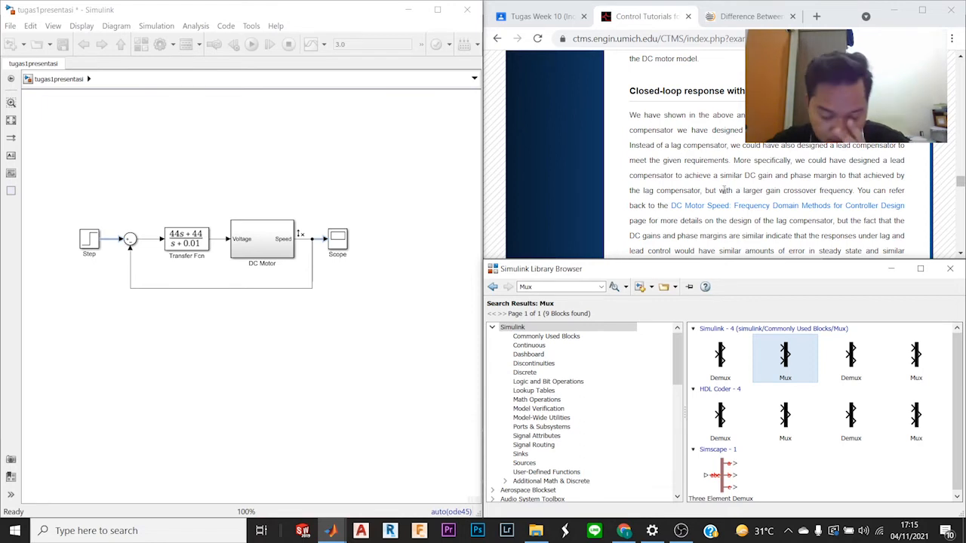
scroll(723, 190, down, 1)
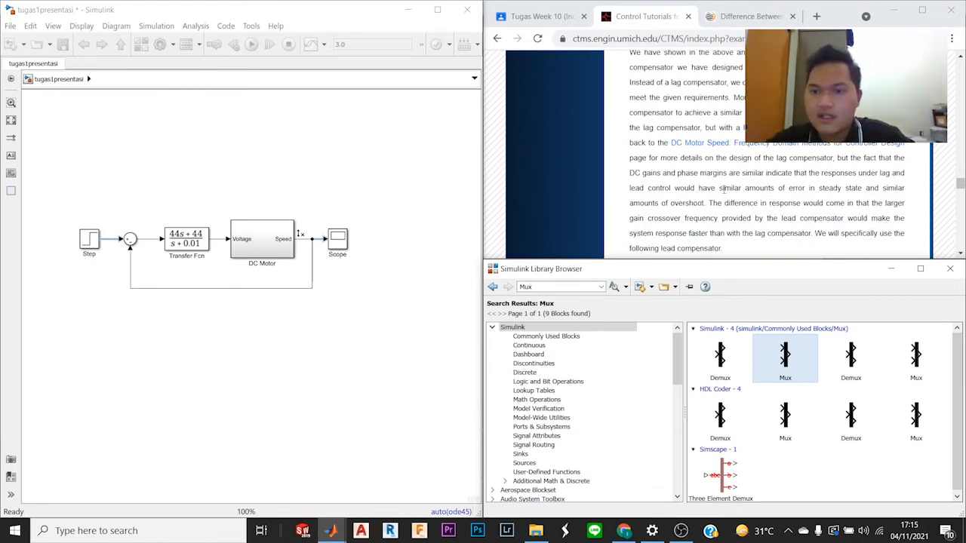
drag(745, 128, 838, 127)
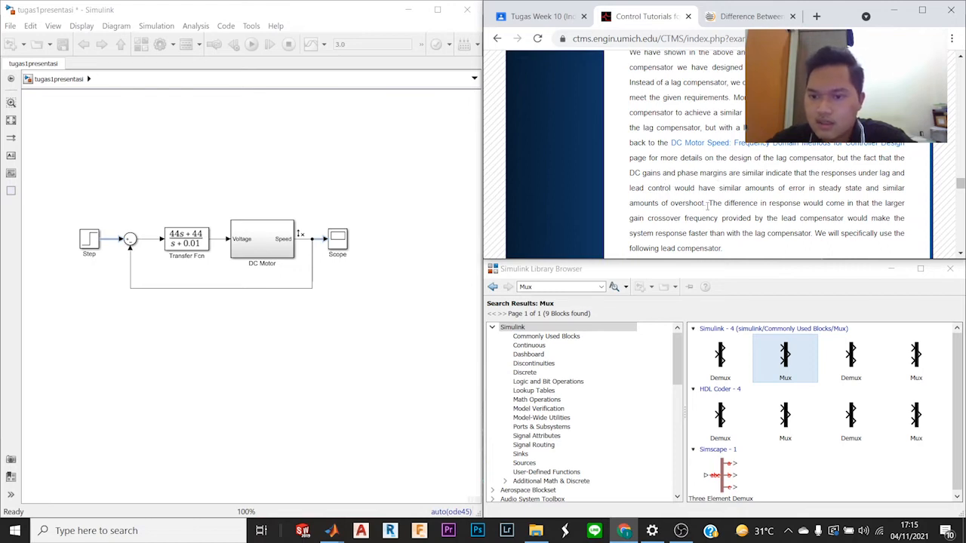
drag(711, 206, 785, 214)
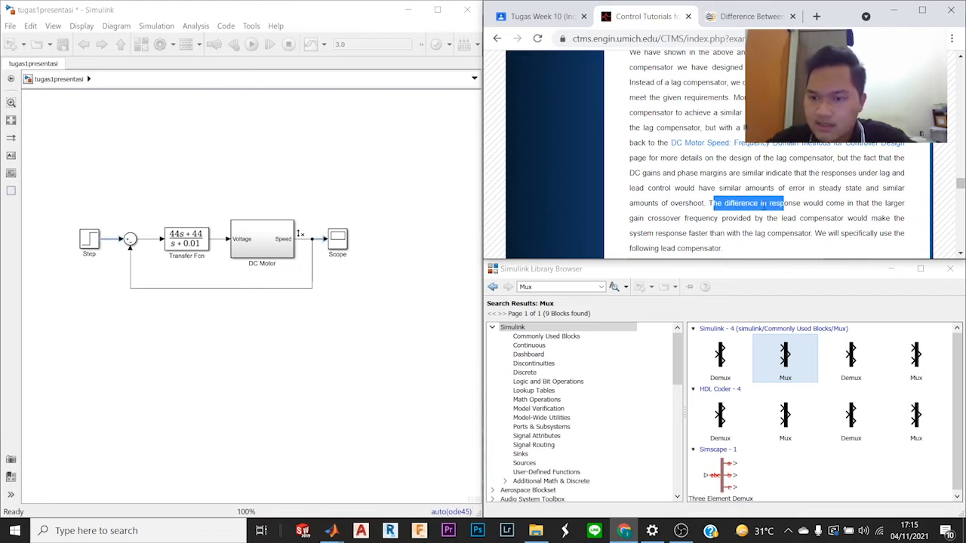
click(801, 212)
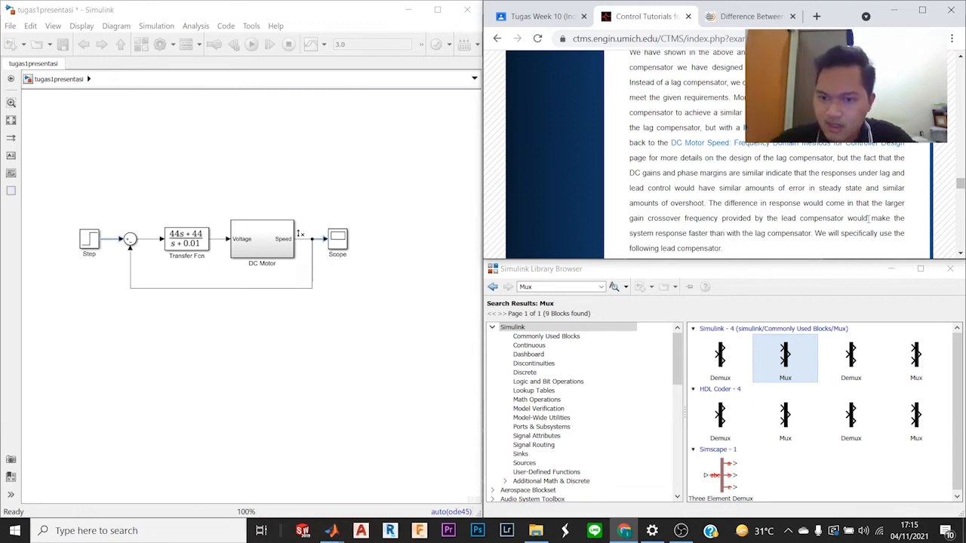
drag(631, 233, 813, 236)
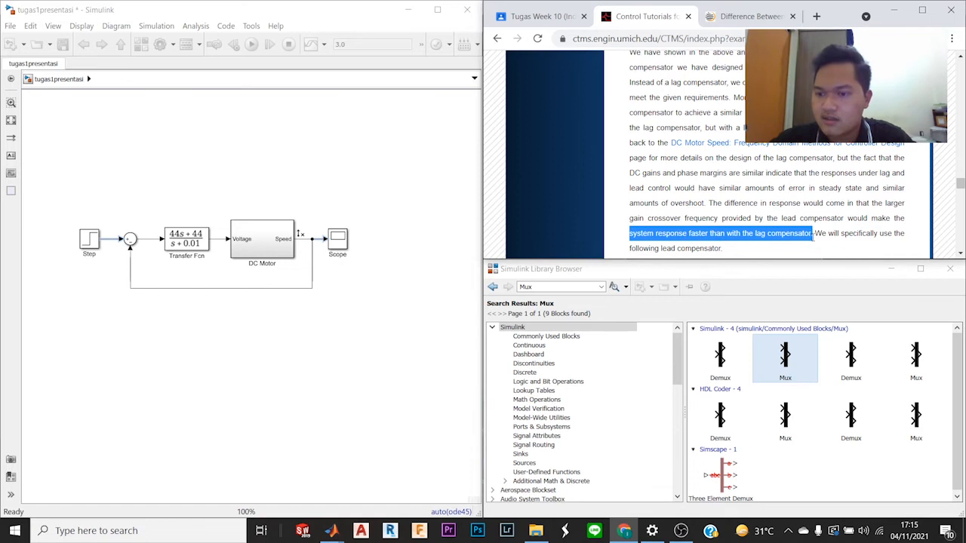
Step: Examine the lead compensator's transfer function and the tutorial's instructions for modifying the Simulink model
scroll(809, 230, down, 1)
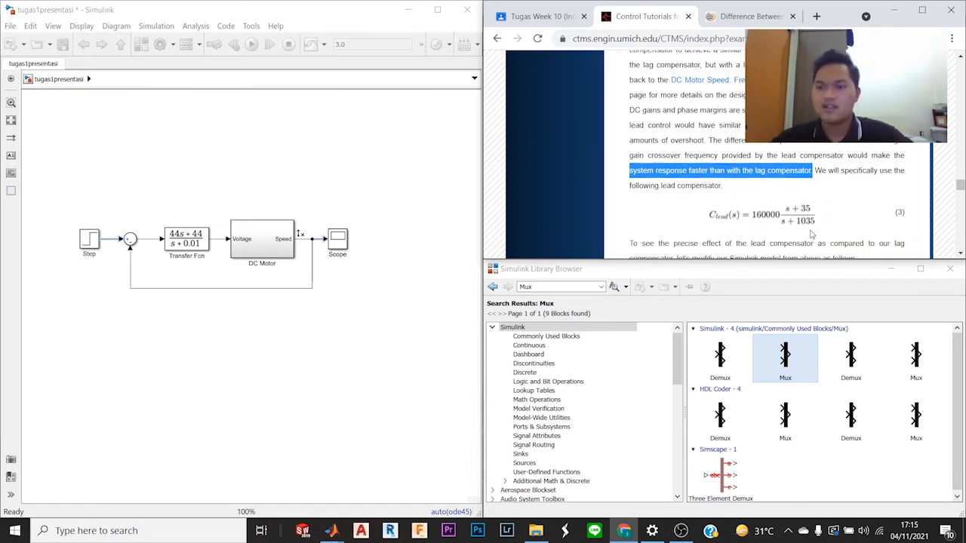
scroll(794, 226, down, 2)
scroll(793, 224, up, 2)
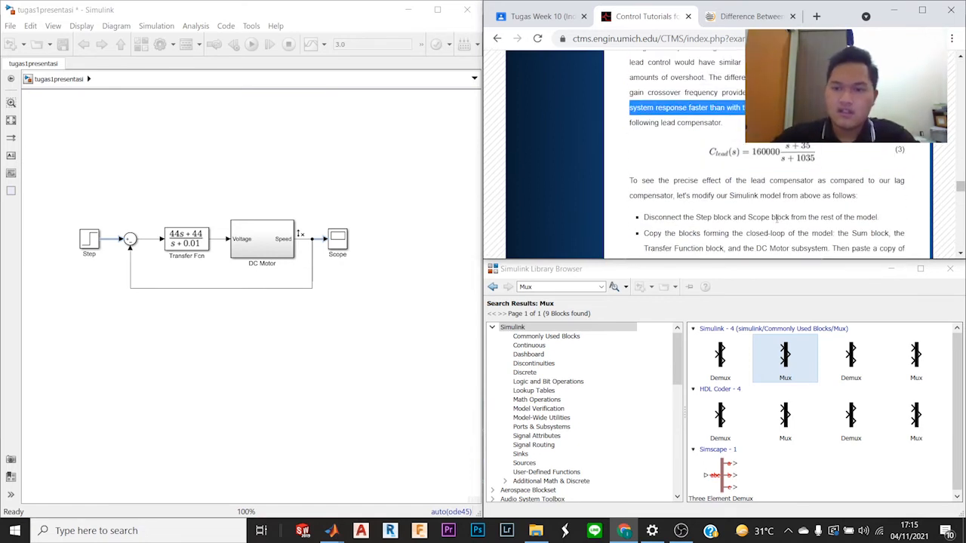
scroll(771, 216, down, 1)
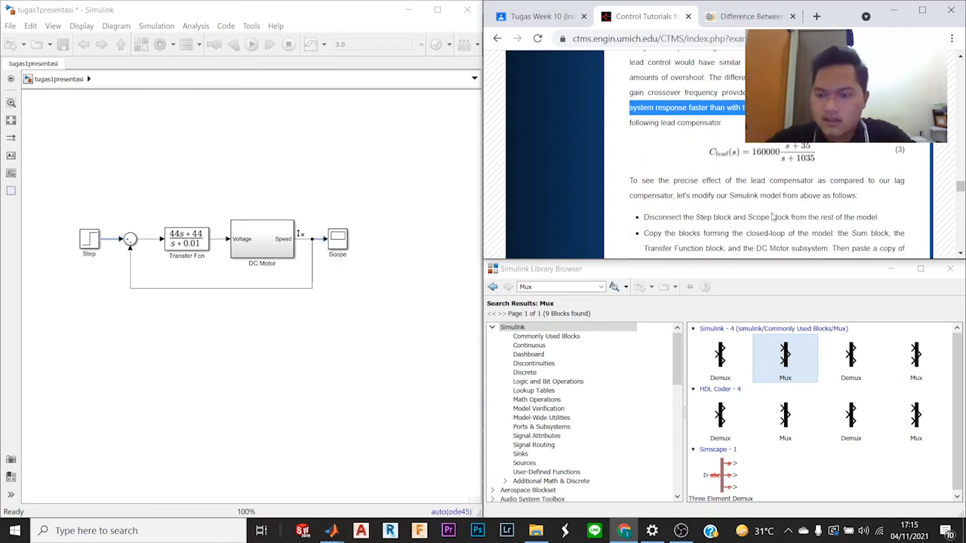
click(707, 155)
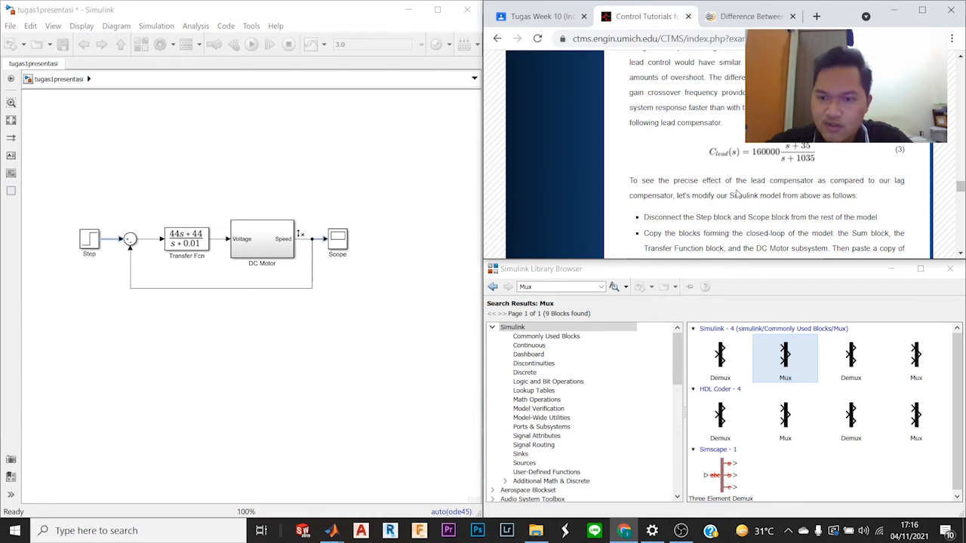
scroll(737, 194, down, 3)
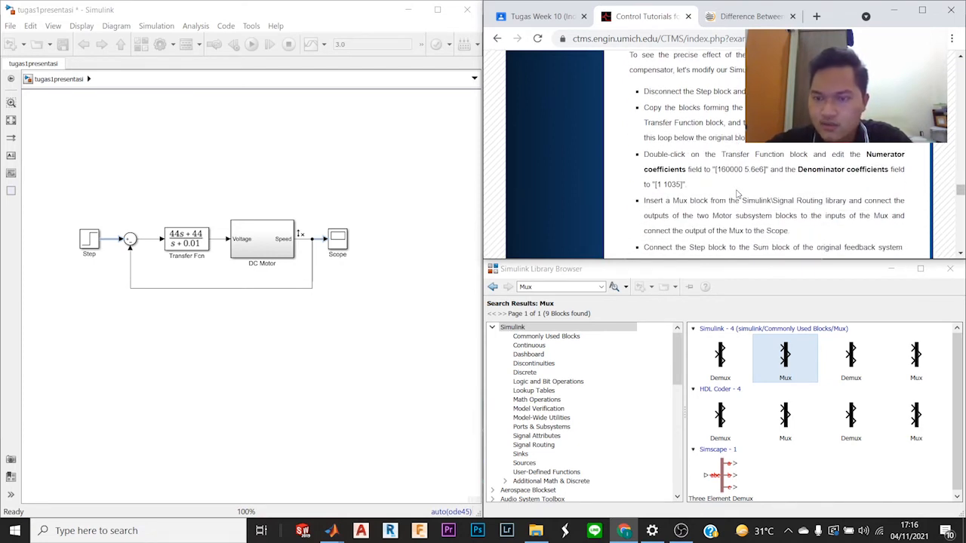
Step: Disconnect the Step and Scope blocks from the closed loop and move both above it
click(66, 214)
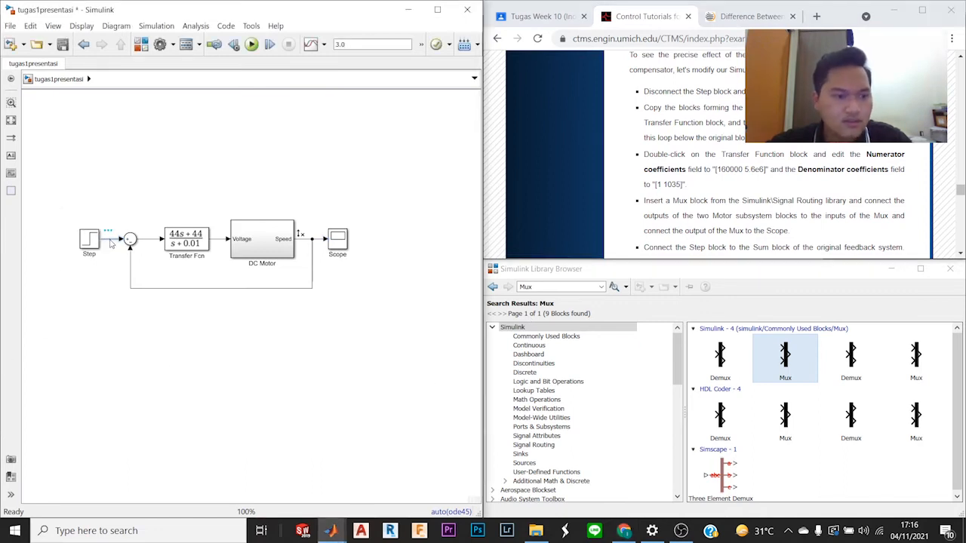
key(Delete)
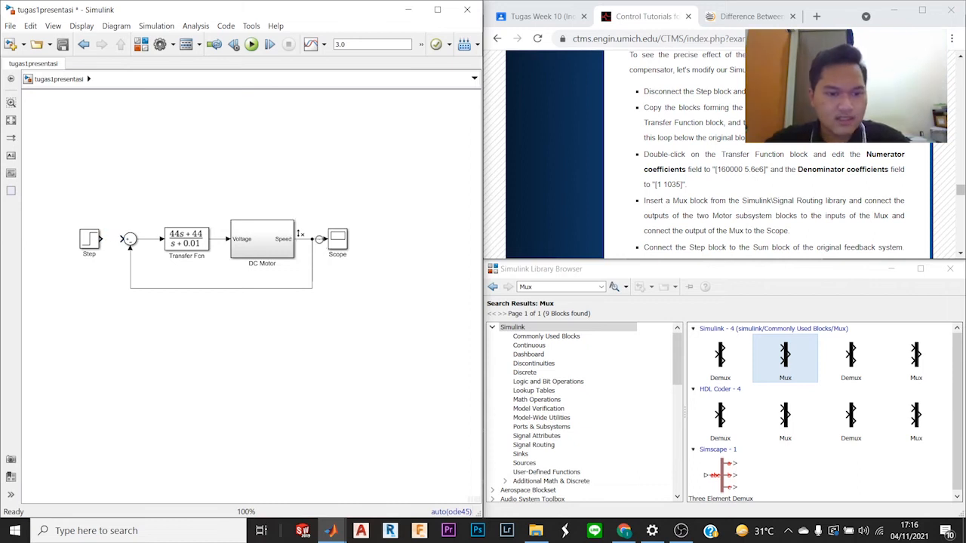
drag(339, 240, 367, 175)
drag(89, 238, 83, 156)
click(161, 184)
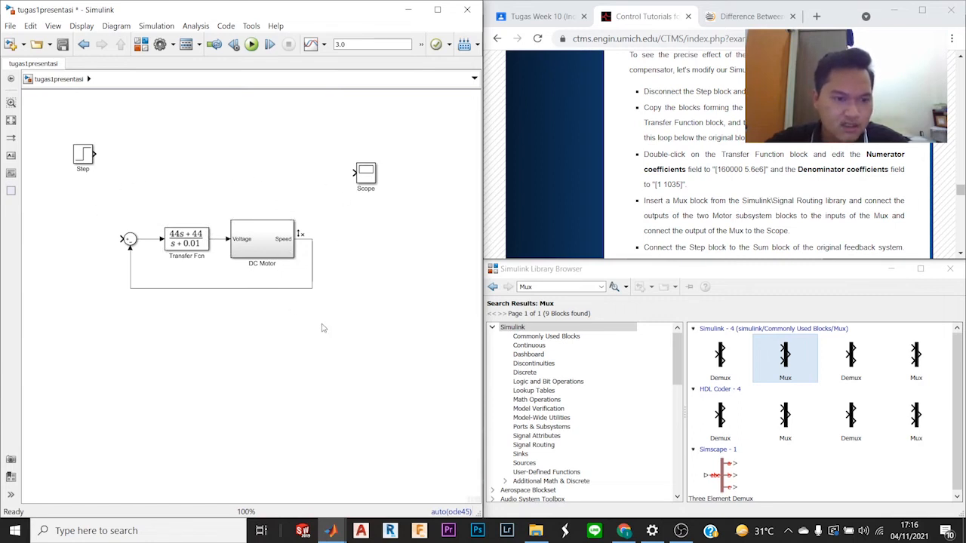
Step: Duplicate the closed loop of Sum, Transfer Fcn and DC Motor blocks directly below the original loop
mouse_move(91, 210)
mouse_down()
mouse_move(278, 317)
mouse_move(340, 307)
mouse_up()
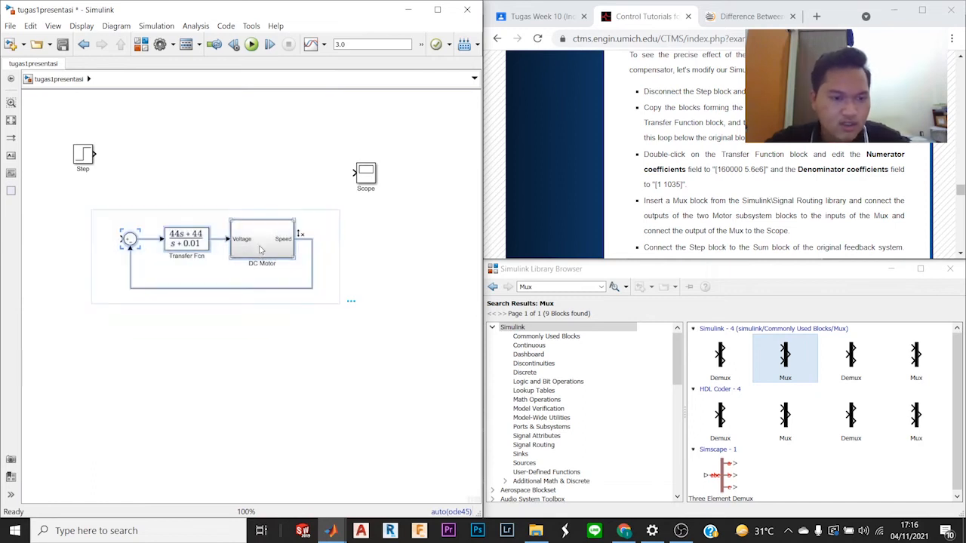
drag(259, 248, 257, 338)
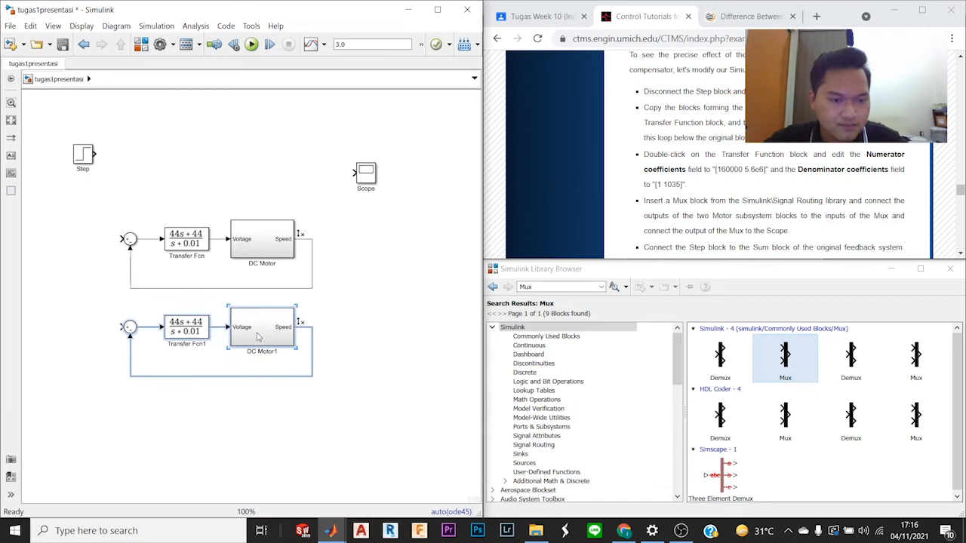
click(354, 316)
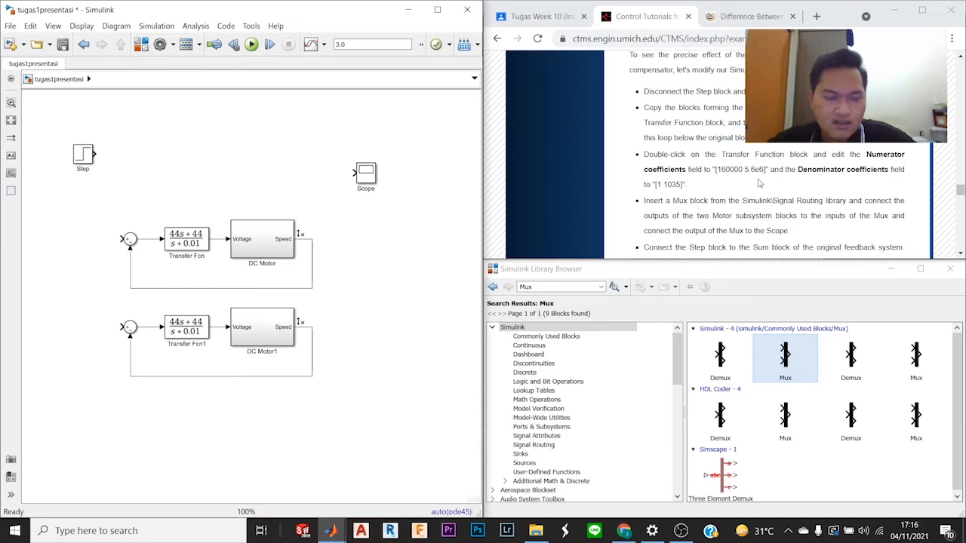
Step: Examine the tutorial's lead compensator section, including its transfer function and the rationale for comparing it with lag control
scroll(760, 183, up, 3)
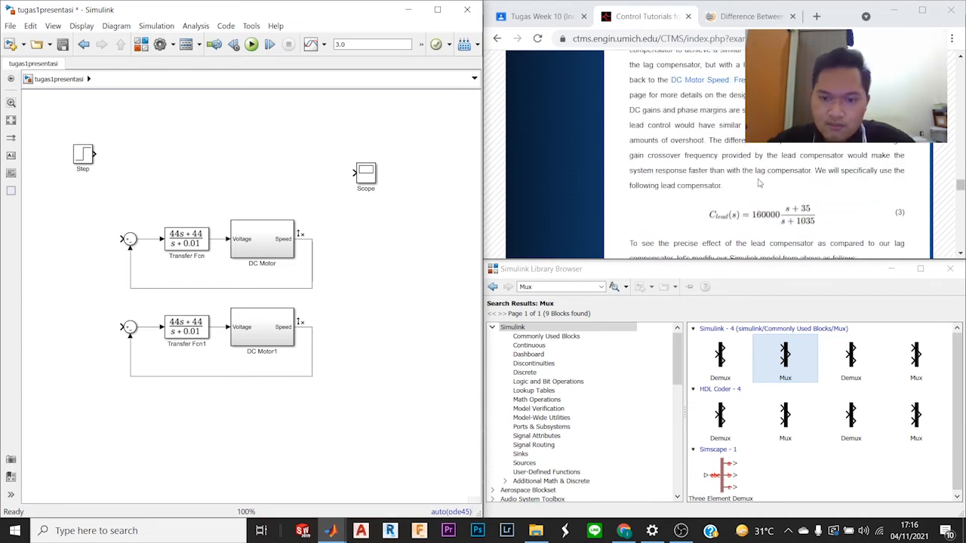
scroll(759, 182, up, 4)
scroll(759, 183, down, 2)
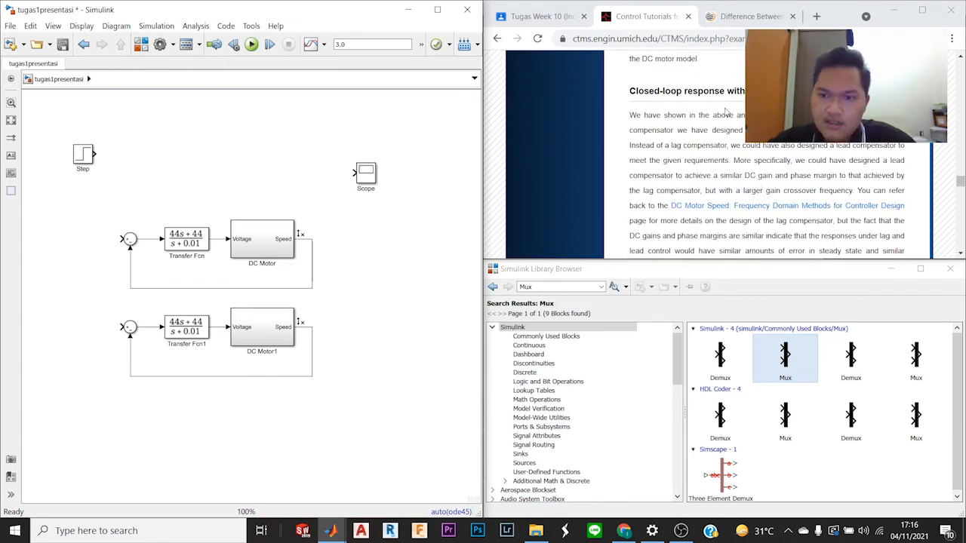
drag(736, 92, 755, 92)
click(728, 189)
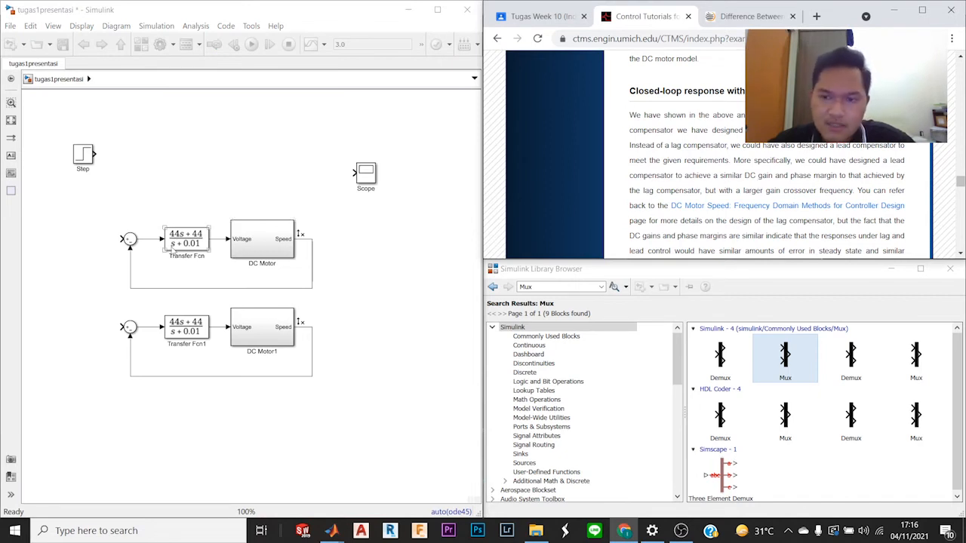
scroll(828, 220, down, 5)
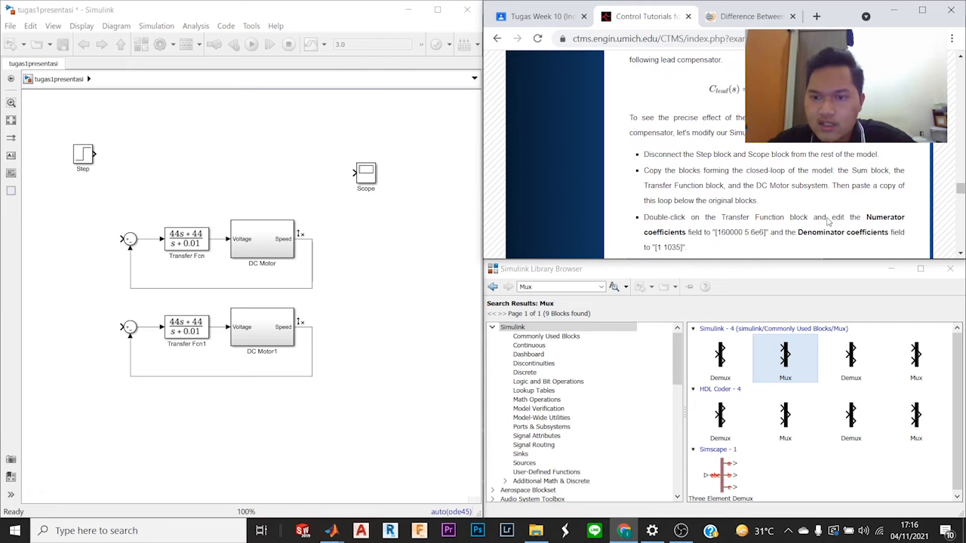
scroll(828, 219, up, 2)
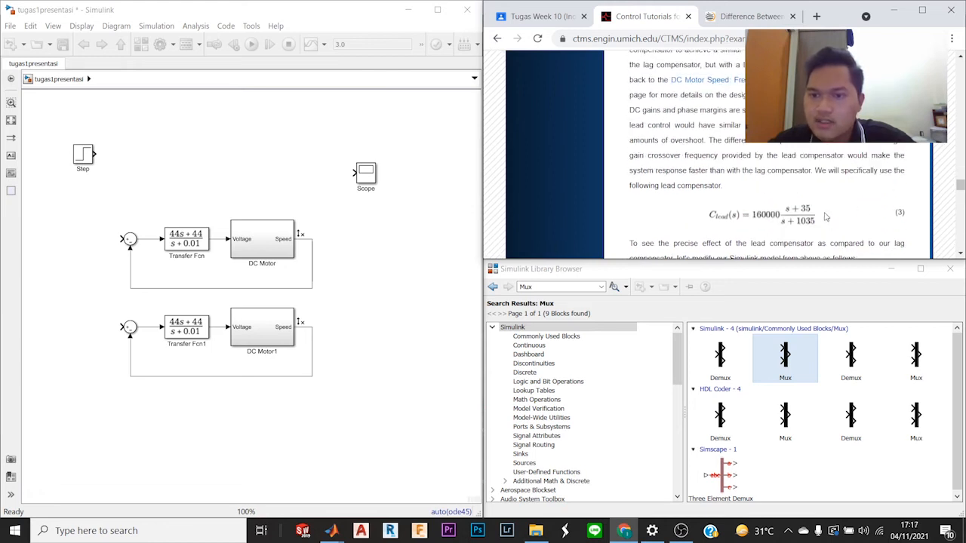
scroll(825, 217, up, 2)
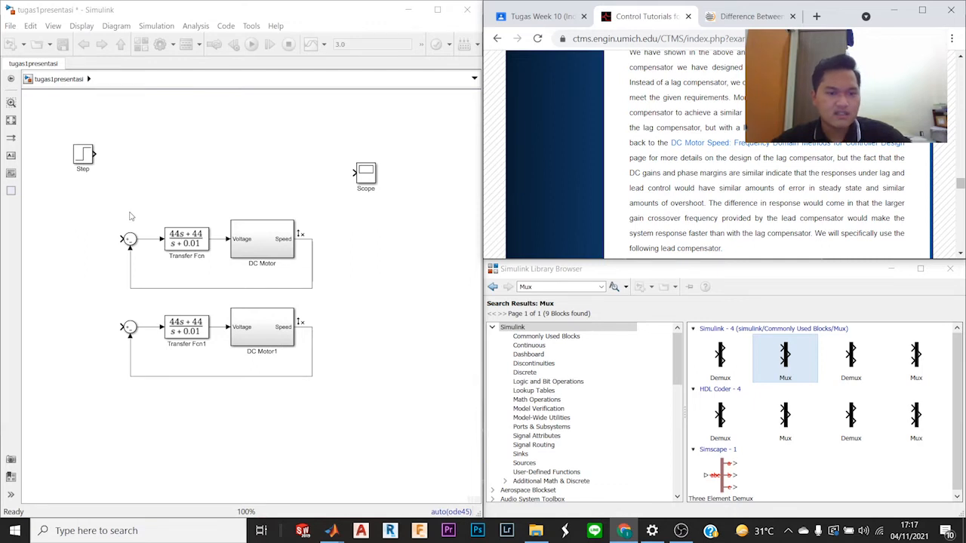
Step: Move the Scope block farther out beside the original loop and review the tutorial's coefficients for the lead compensator
drag(371, 180, 427, 212)
click(370, 96)
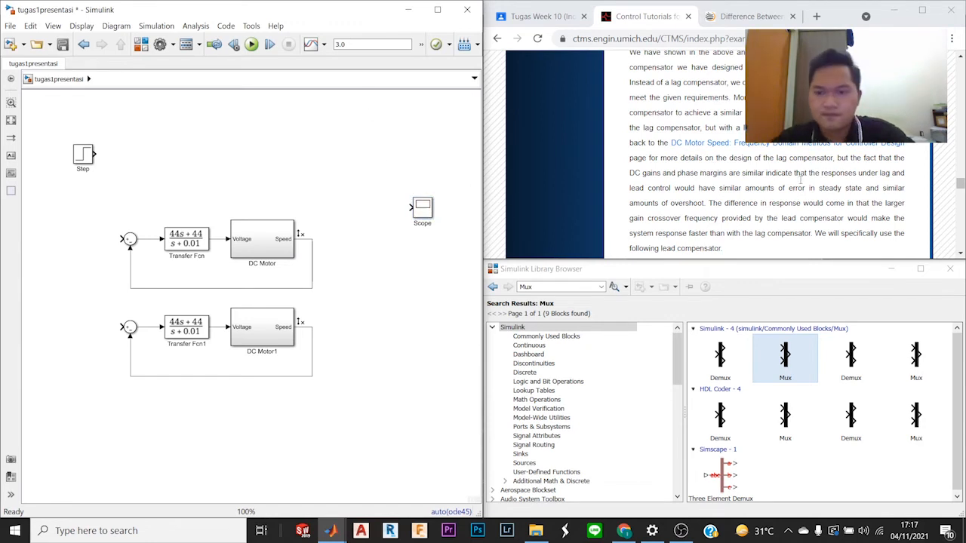
scroll(801, 180, down, 4)
scroll(798, 188, up, 2)
scroll(795, 196, up, 2)
scroll(794, 194, down, 5)
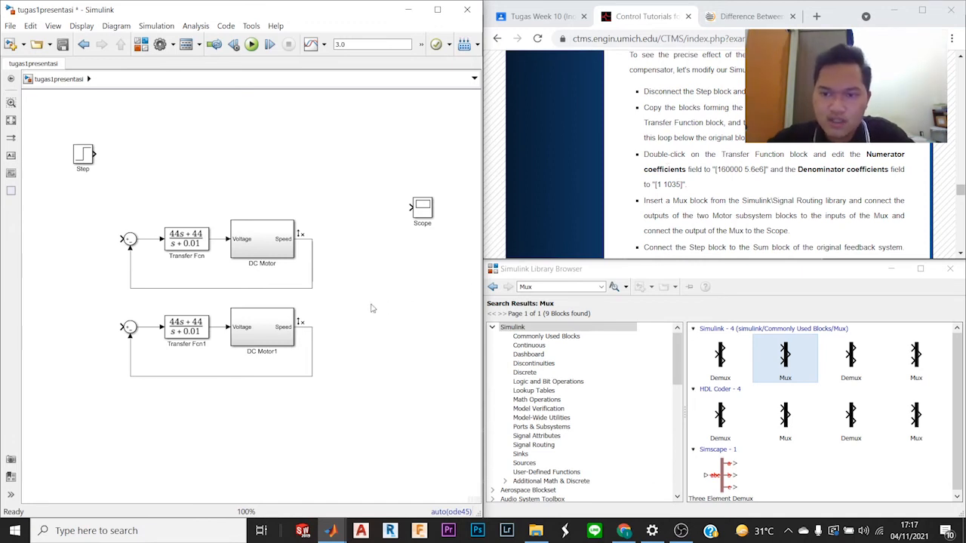
Step: Set the numerator coefficients of the copied loop's Transfer Fcn1 block to [160000 5.6e6]
double_click(194, 330)
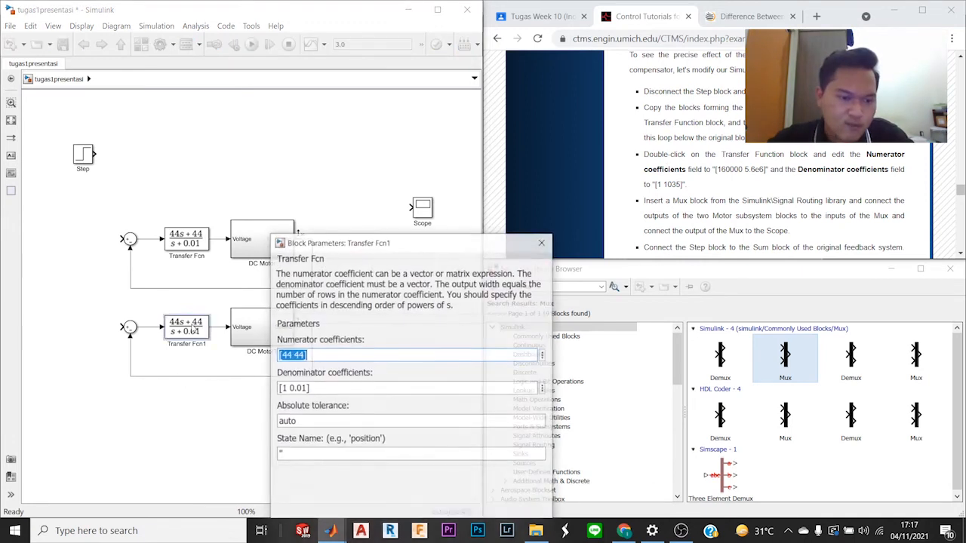
click(293, 354)
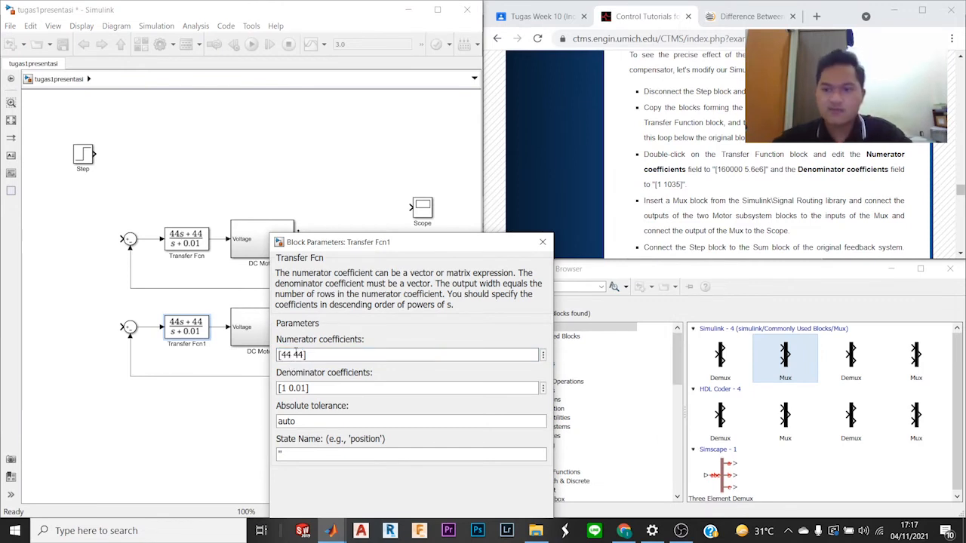
key(BackSpace)
key(BackSpace)
text(160000)
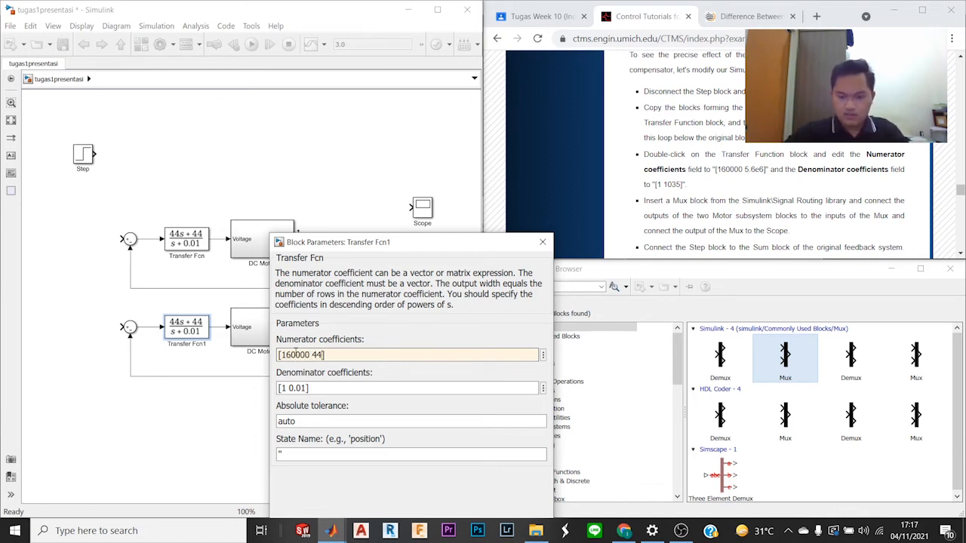
key(BackSpace)
key(BackSpace)
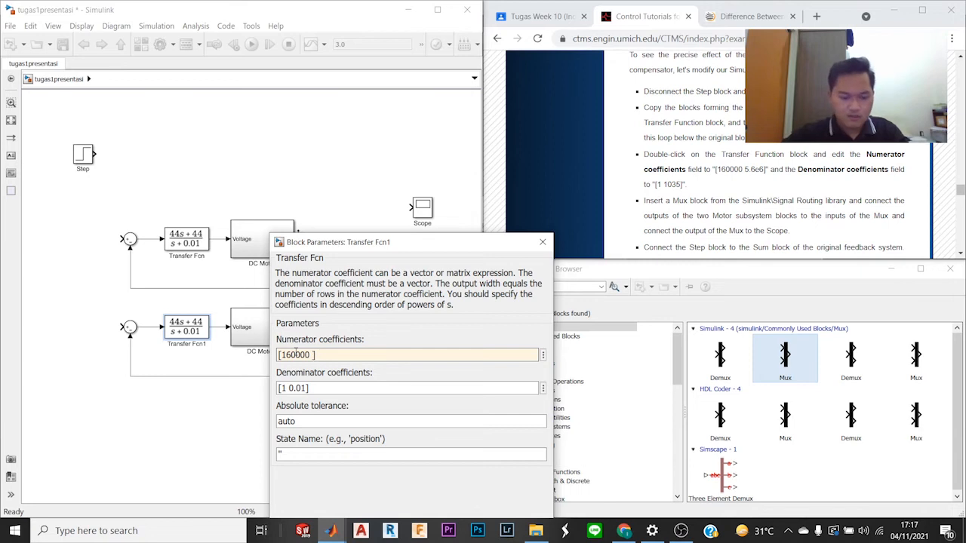
text(5.6)
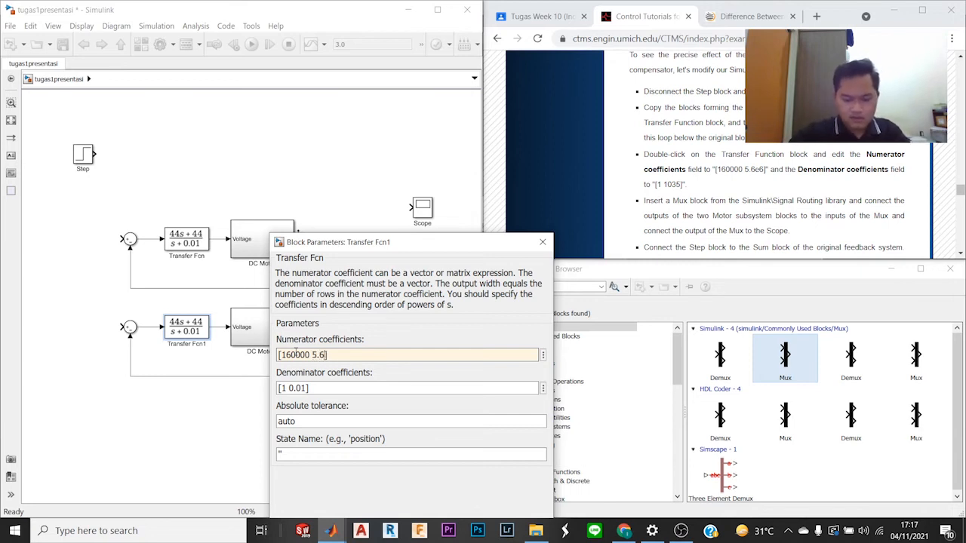
text(e)
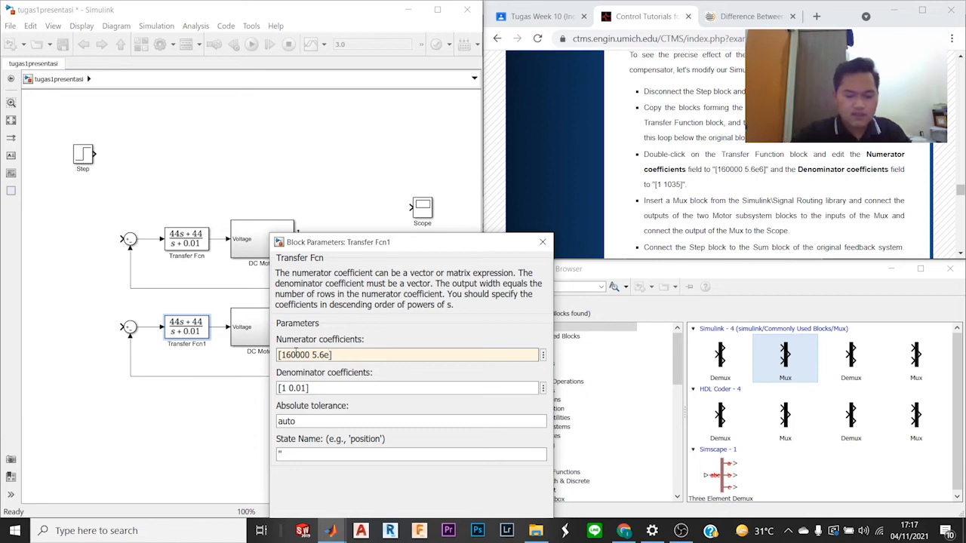
text(6)
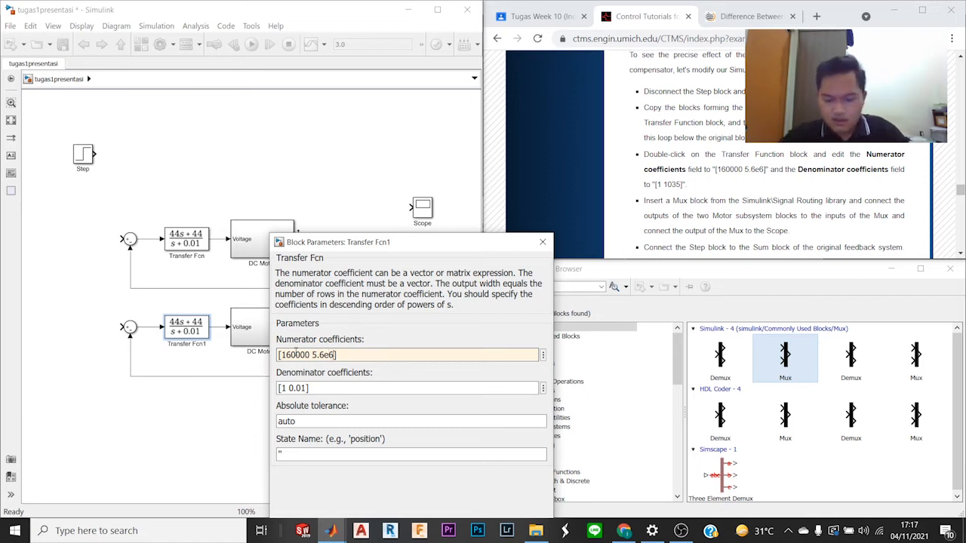
Step: Set Transfer Fcn1's denominator coefficients to [1 1035], apply the parameters, and widen the block to fit its expression
triple_click(291, 388)
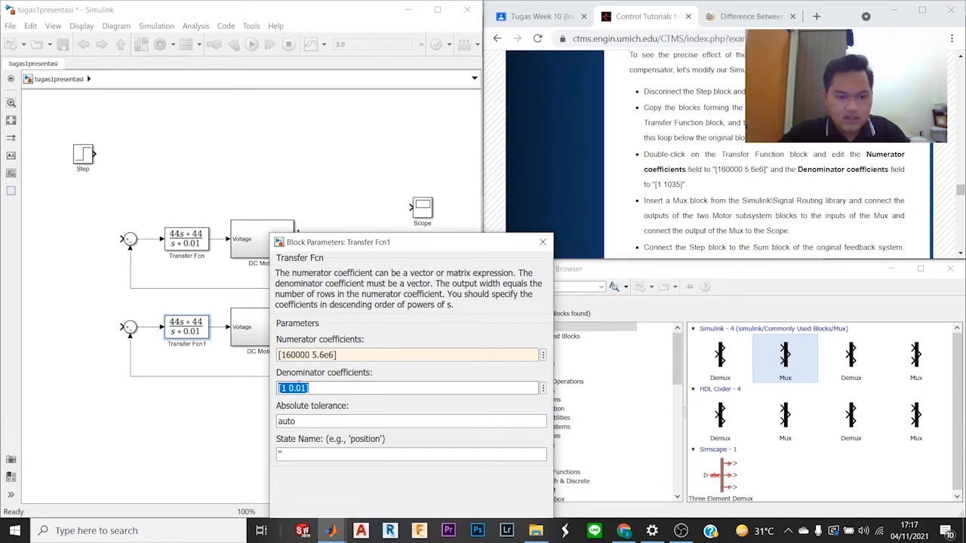
click(310, 388)
mouse_move(305, 389)
mouse_down()
mouse_move(284, 392)
mouse_move(291, 395)
mouse_up()
text(1035)
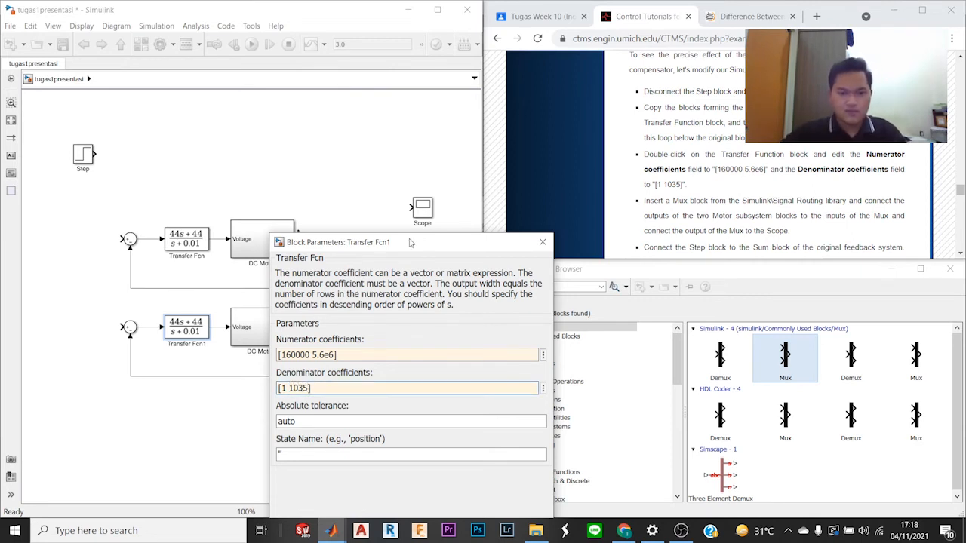
drag(410, 241, 392, 155)
click(512, 444)
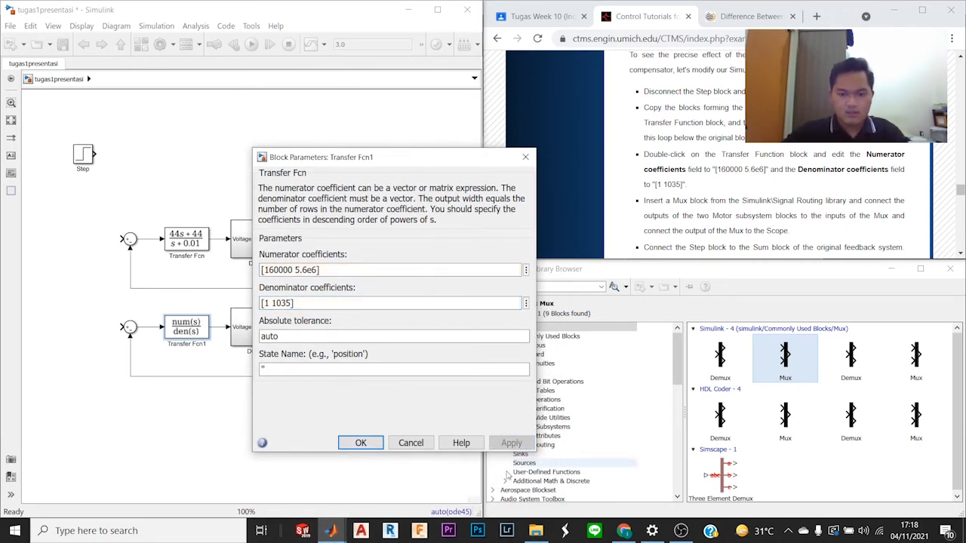
click(361, 443)
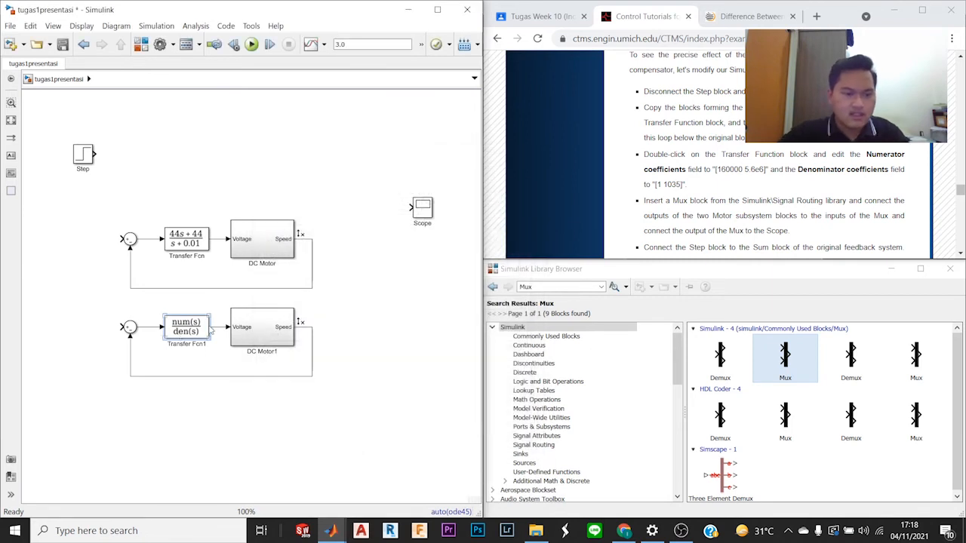
drag(203, 335, 178, 325)
click(288, 401)
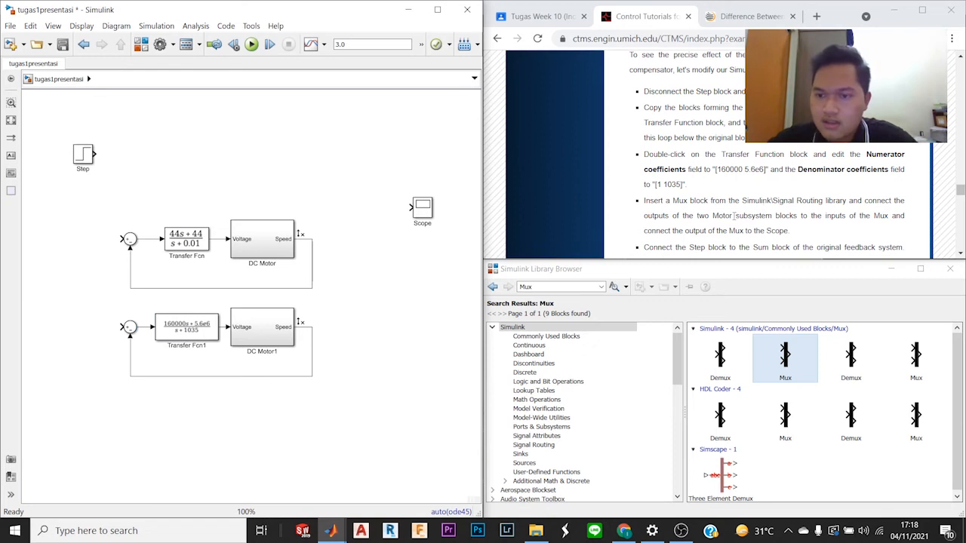
Step: Add a Mux block between the two loops' outputs and connect its output to the Scope
click(10, 27)
click(30, 26)
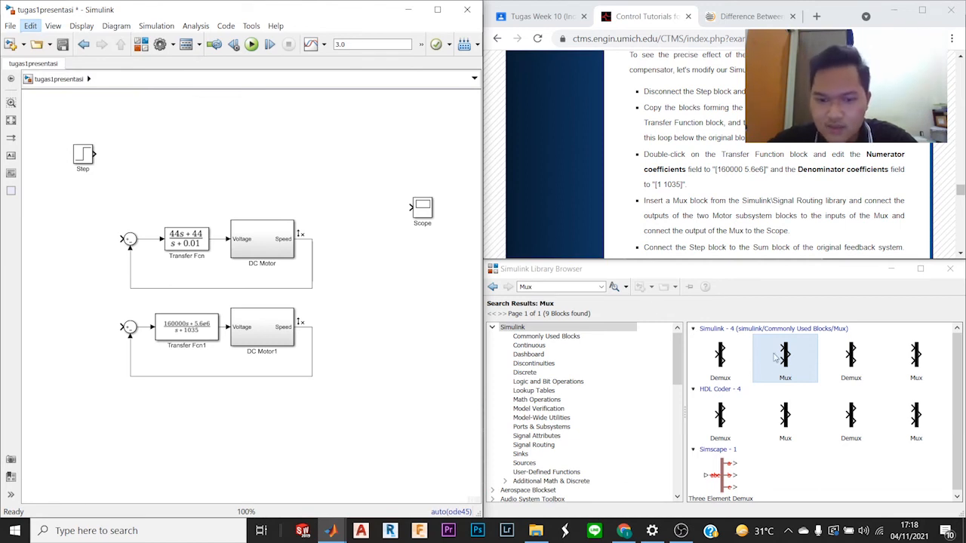
drag(775, 358, 370, 298)
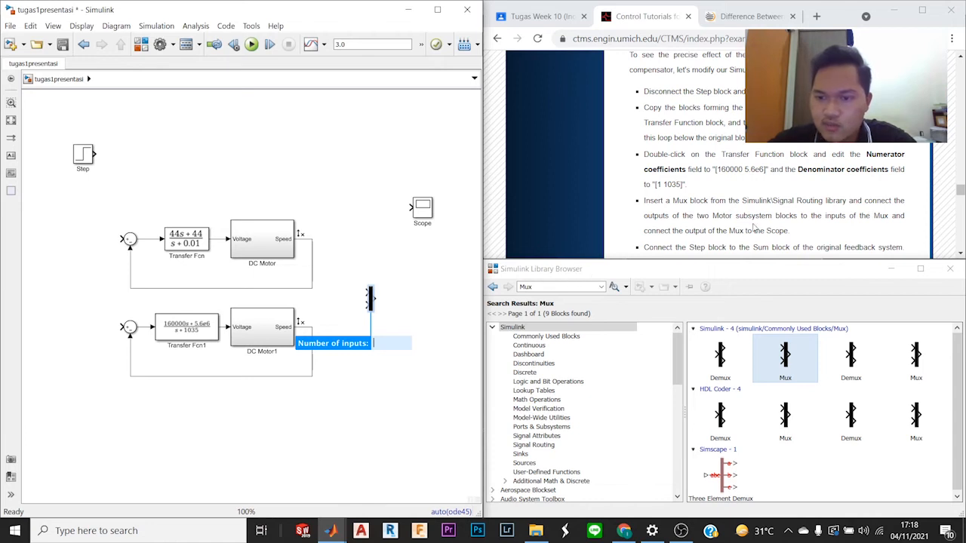
scroll(752, 228, down, 1)
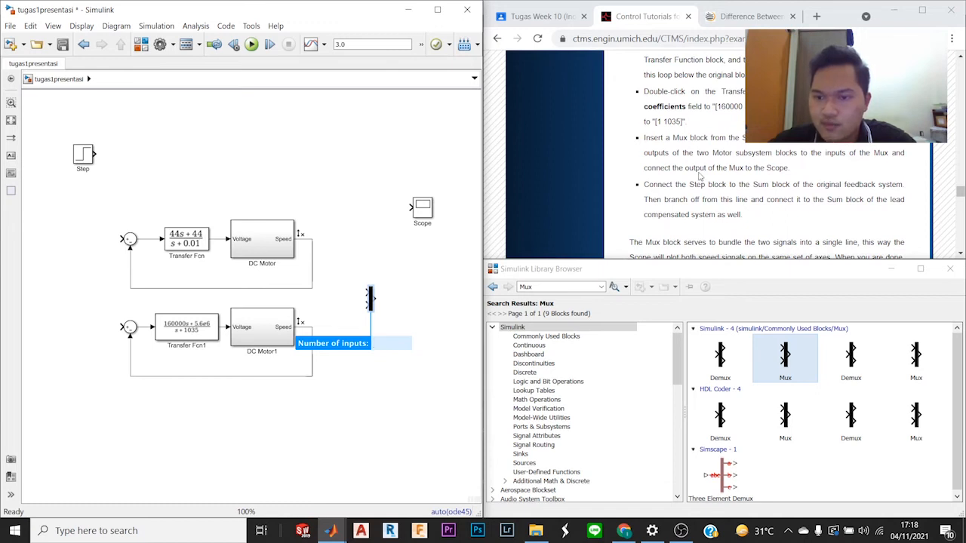
drag(423, 210, 436, 299)
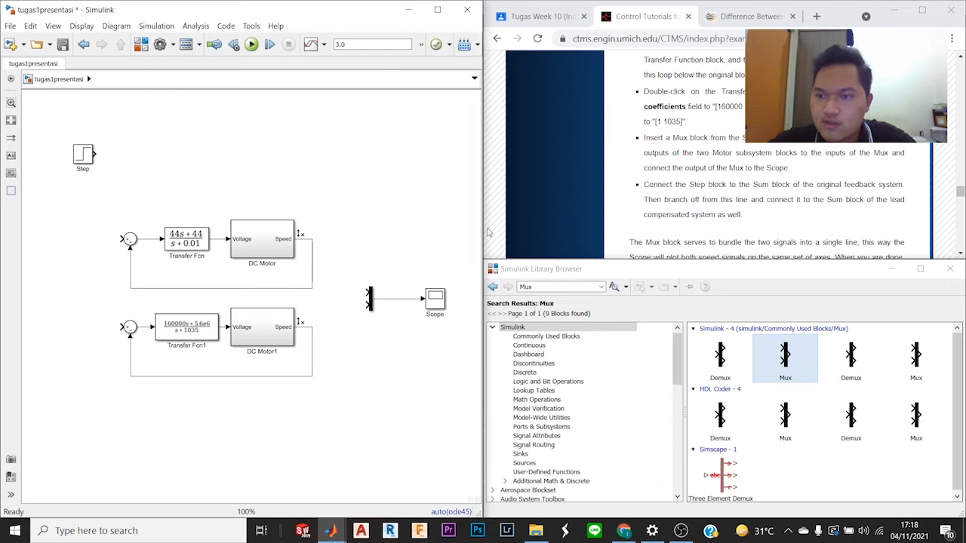
Step: Branch the original DC Motor's Speed output to the Mux's first input, routing the line clear of the feedback path
click(312, 250)
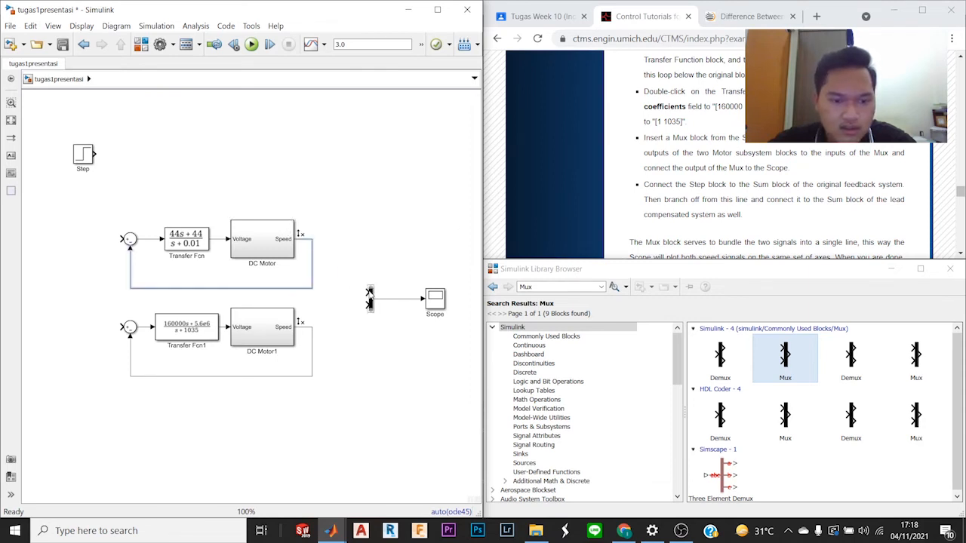
drag(365, 291, 312, 238)
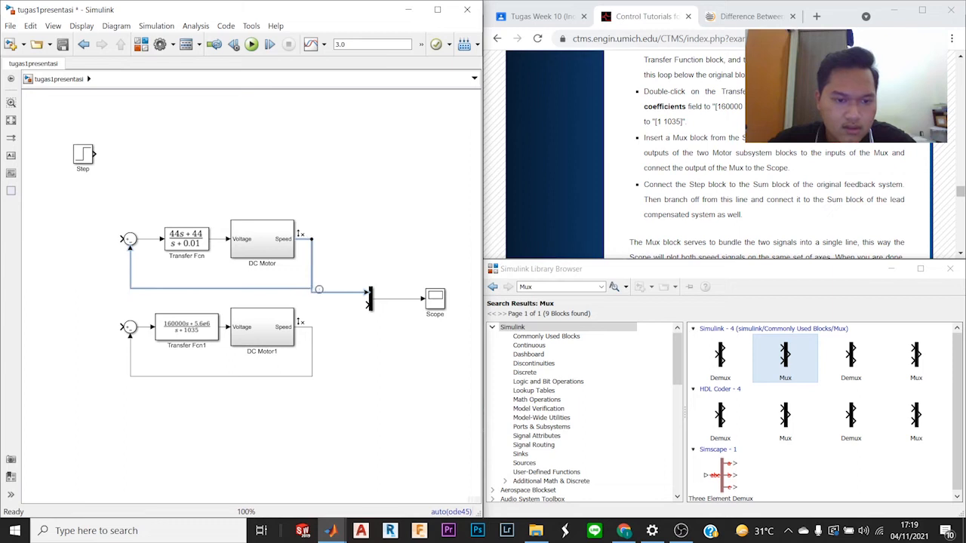
drag(312, 260, 341, 251)
click(349, 252)
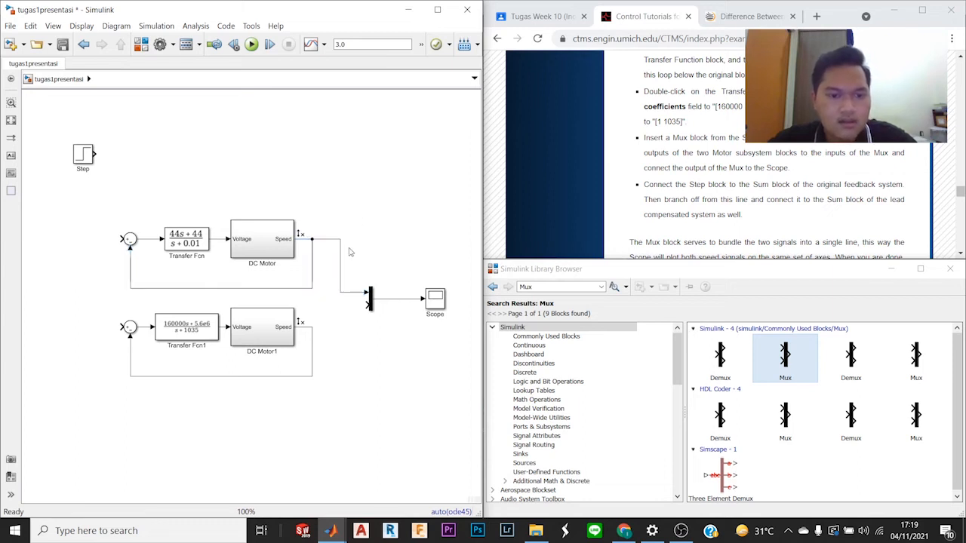
Step: Connect DC Motor1's Speed output to the Mux's second input and tidy the routing of the branch
drag(367, 306, 343, 348)
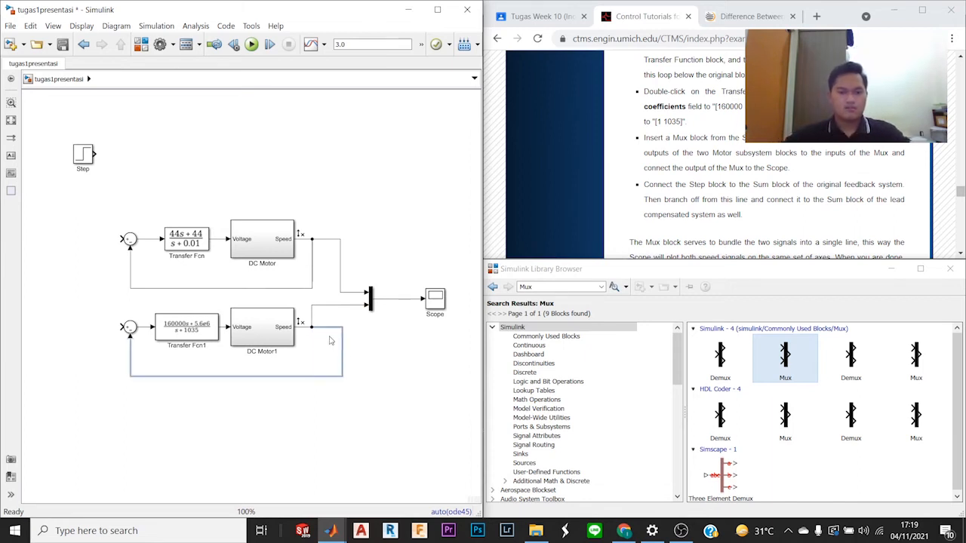
drag(312, 320, 343, 321)
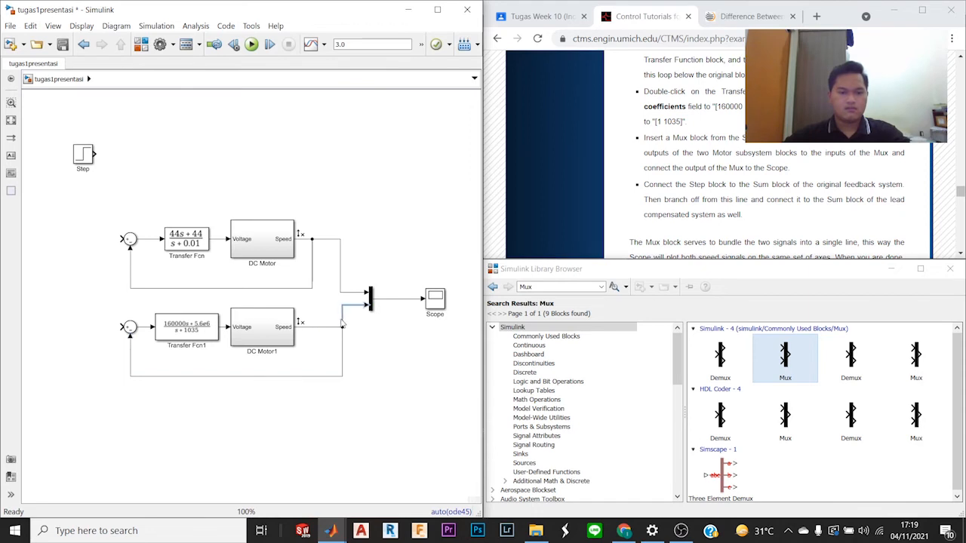
click(365, 333)
Step: Shift the vertical segment of the original loop's Mux line slightly toward the Mux
click(341, 271)
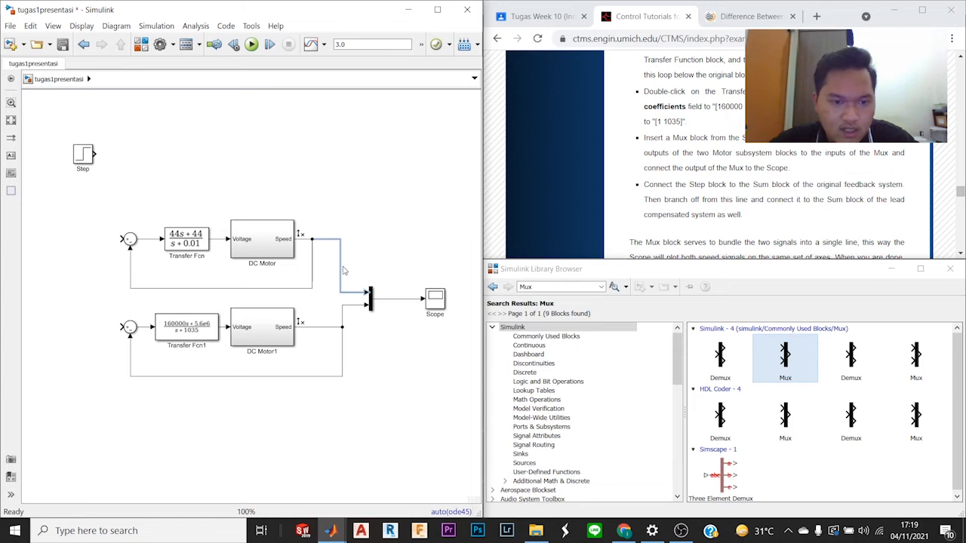
click(347, 270)
click(342, 270)
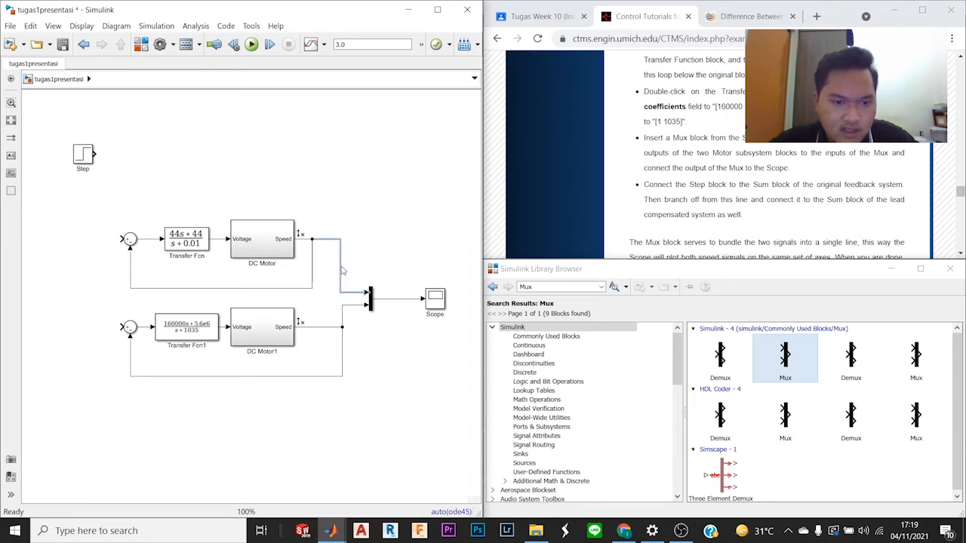
drag(344, 273, 346, 274)
click(353, 270)
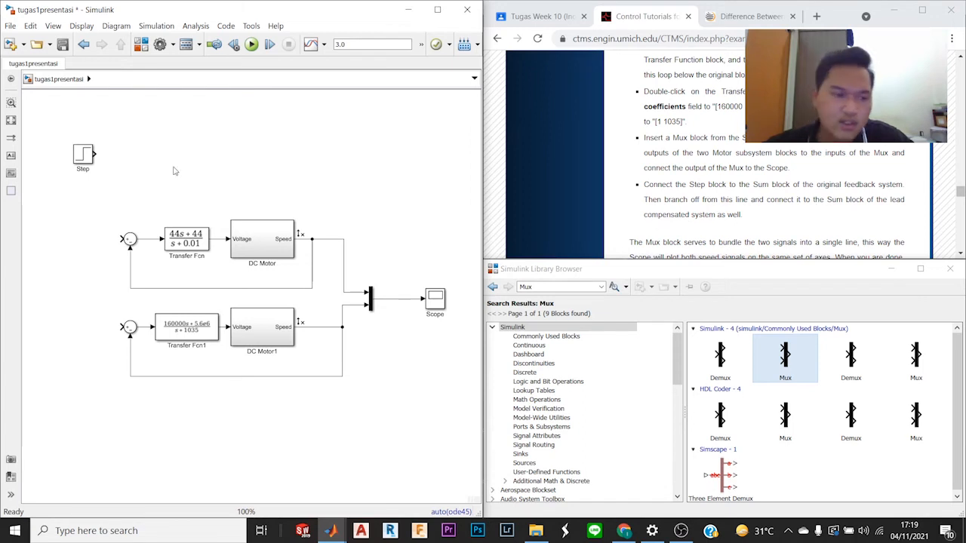
Step: Connect the Step block to the original loop's Sum block and branch that line to the lead loop's Sum block
drag(84, 154, 125, 240)
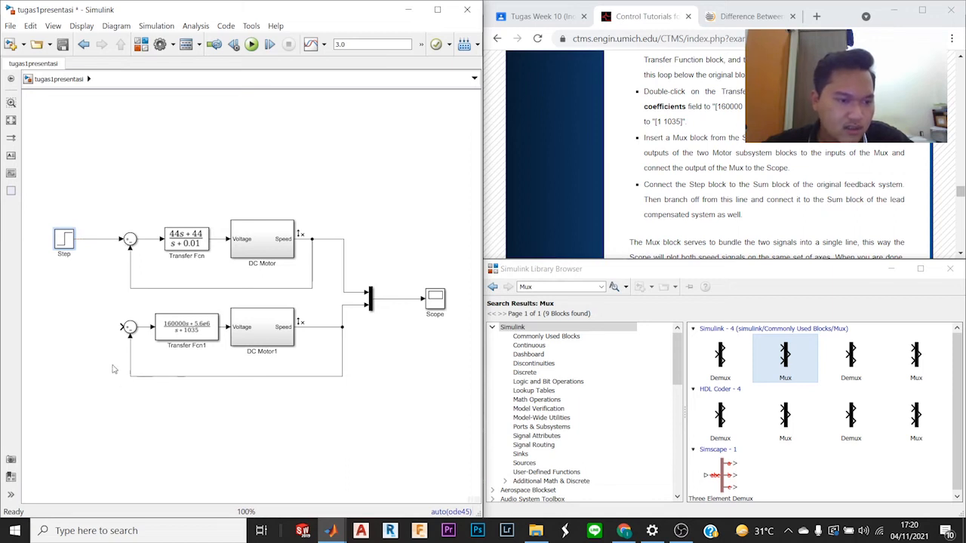
mouse_move(120, 328)
mouse_down()
mouse_move(98, 333)
mouse_move(92, 239)
mouse_up()
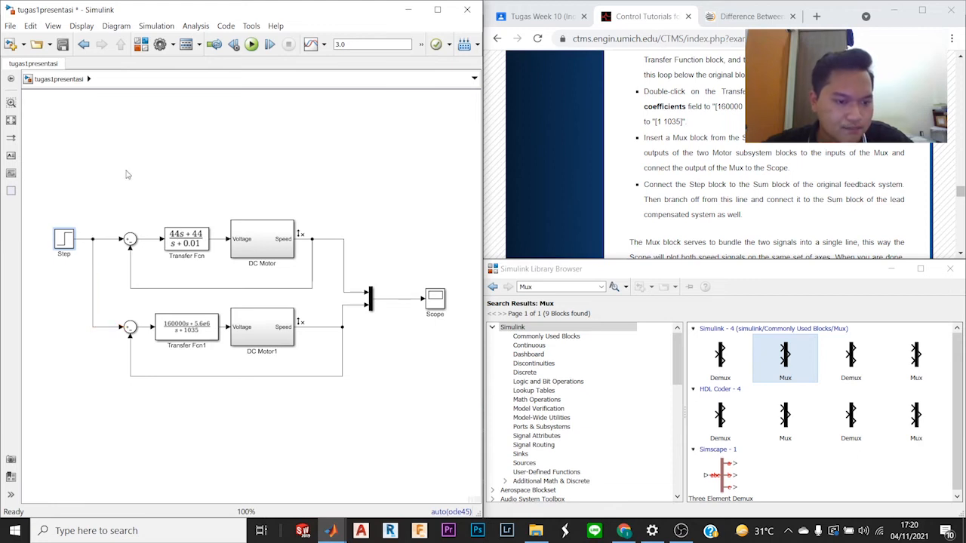
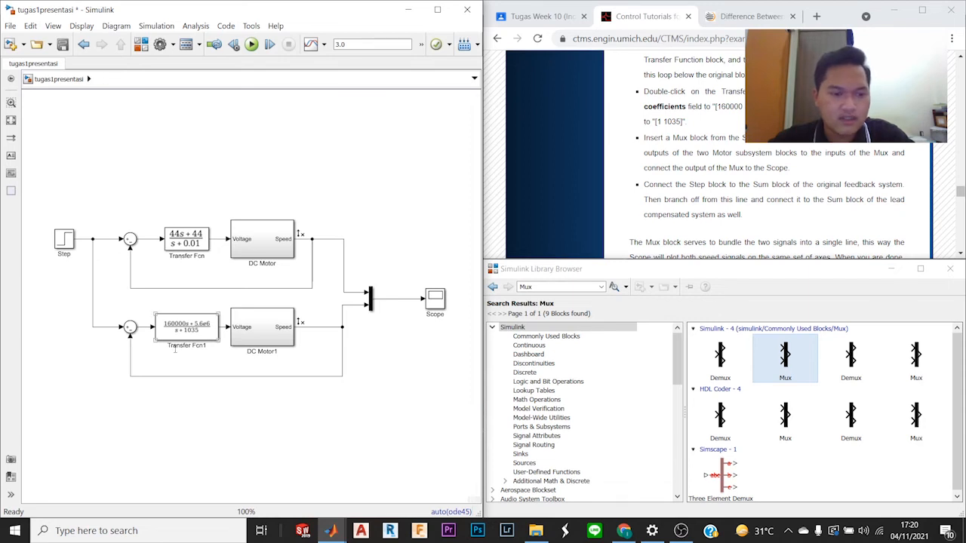
Step: Move the Scope block closer to the Mux output, following the tutorial's model layout
scroll(873, 189, down, 3)
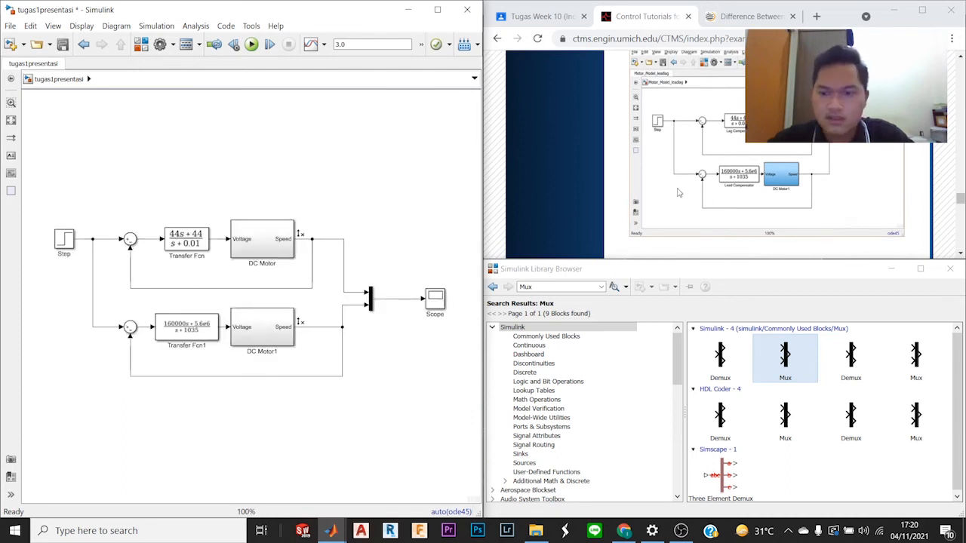
scroll(682, 192, down, 3)
scroll(682, 192, down, 1)
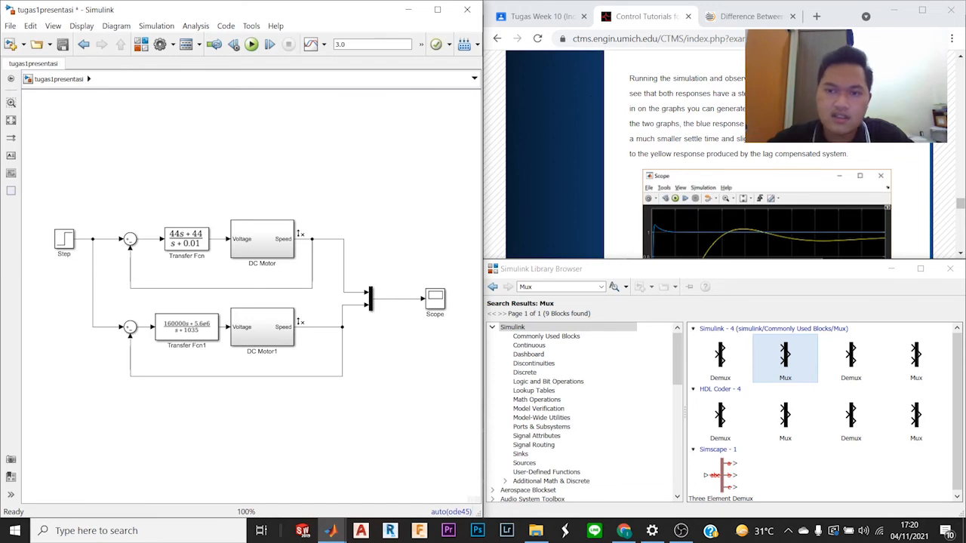
drag(436, 300, 408, 300)
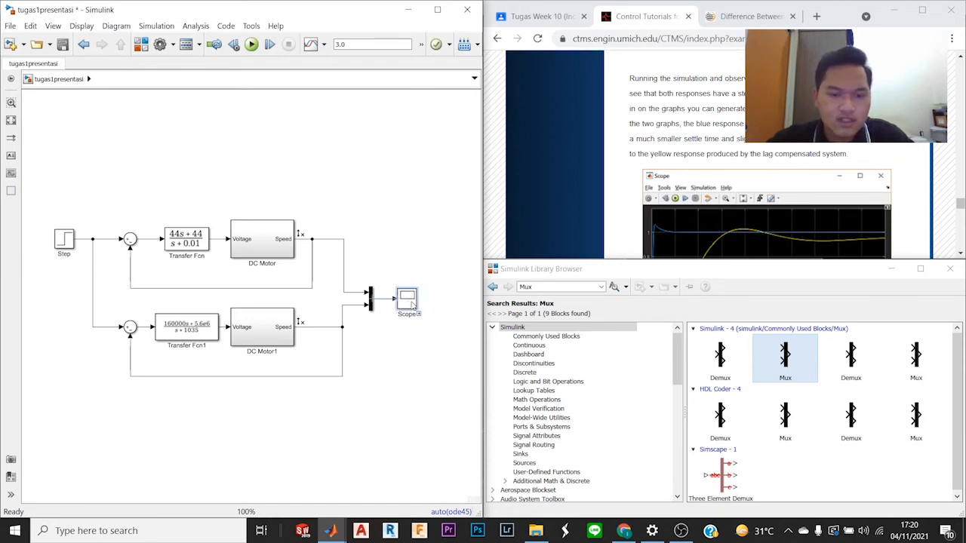
Step: Run the simulation and open the Scope to compare both speed responses with the tutorial's reference plot
click(252, 43)
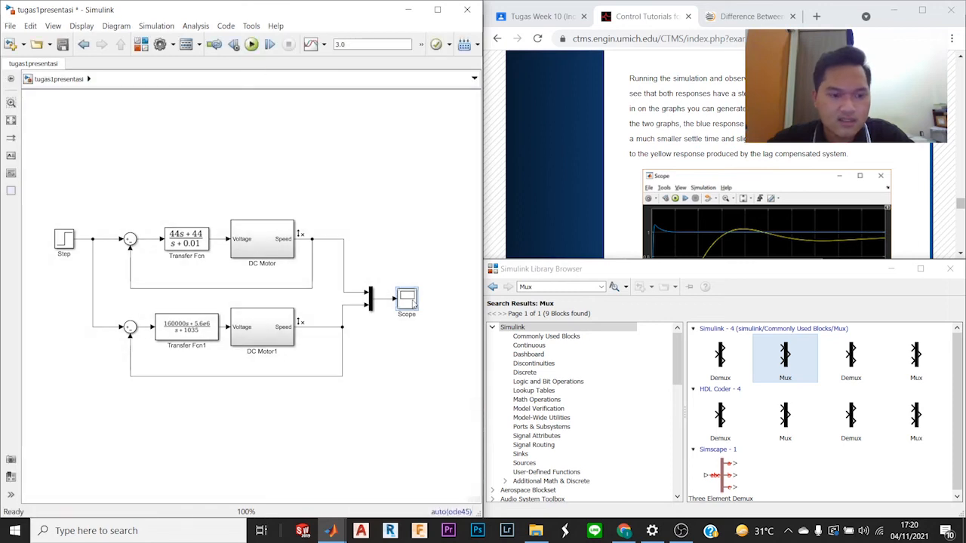
double_click(406, 302)
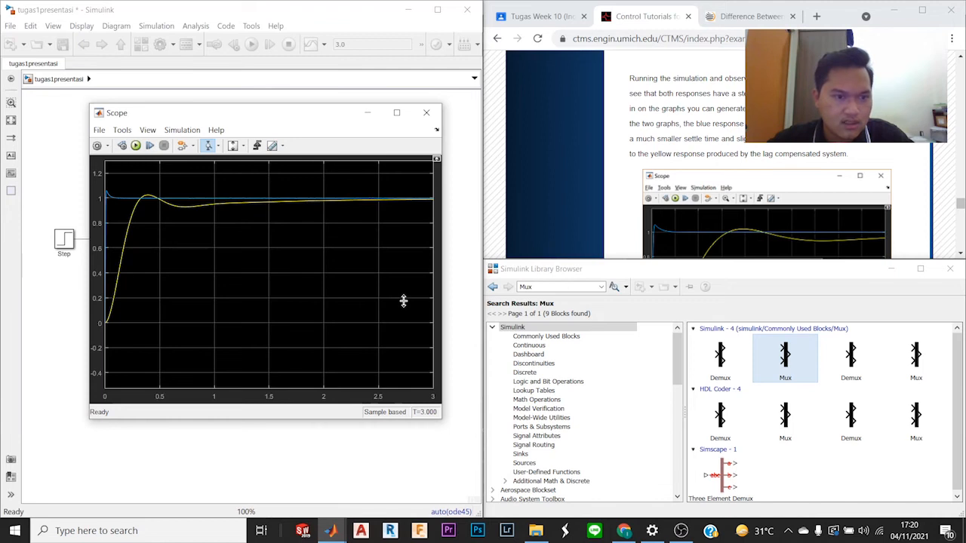
scroll(754, 219, down, 5)
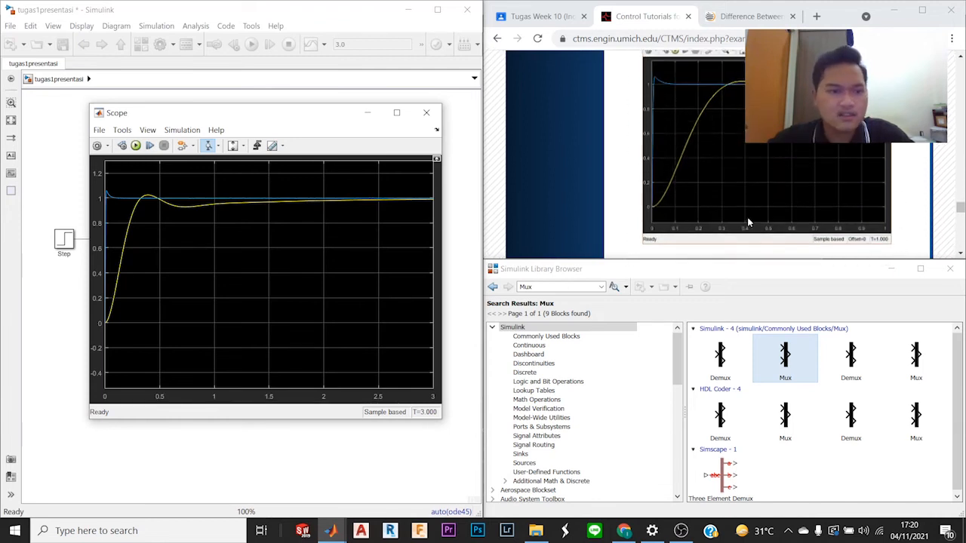
scroll(745, 223, up, 1)
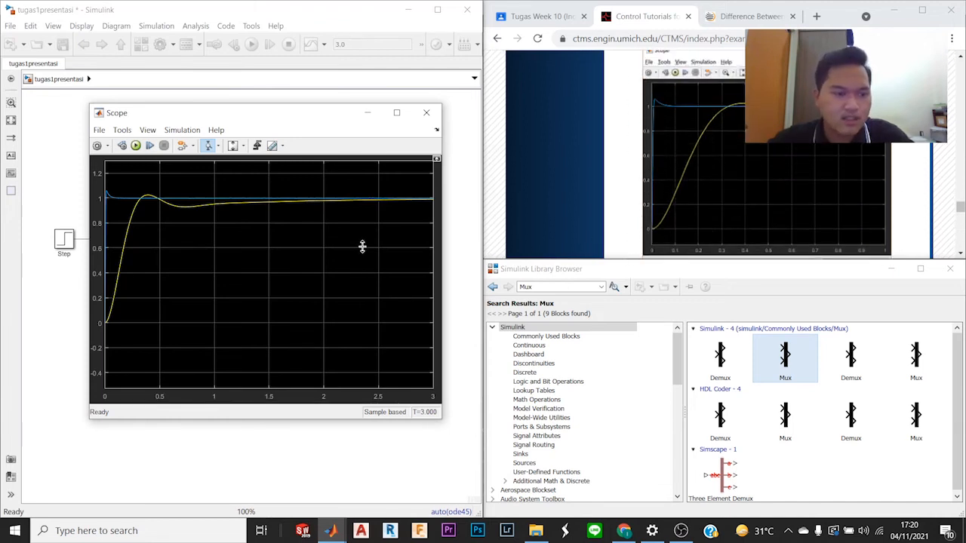
scroll(704, 218, down, 5)
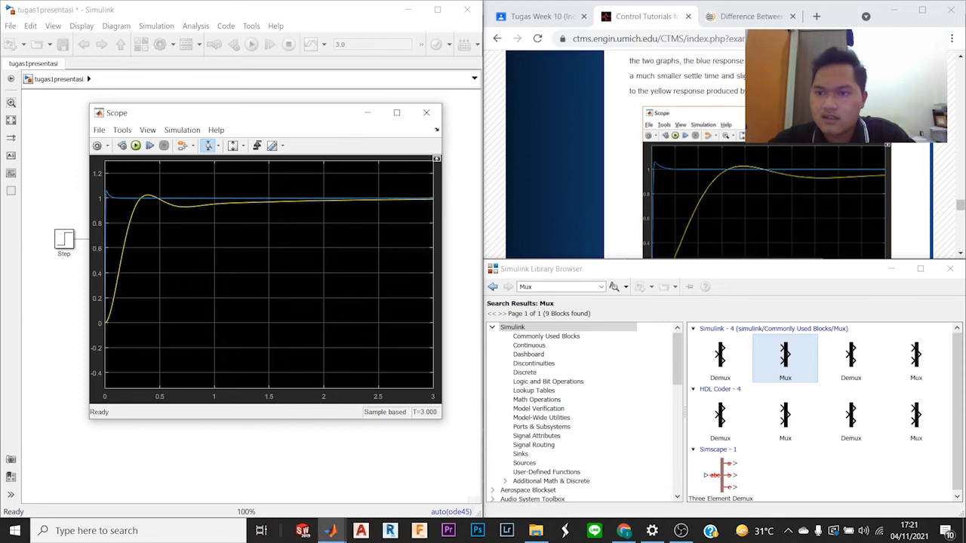
scroll(718, 151, up, 1)
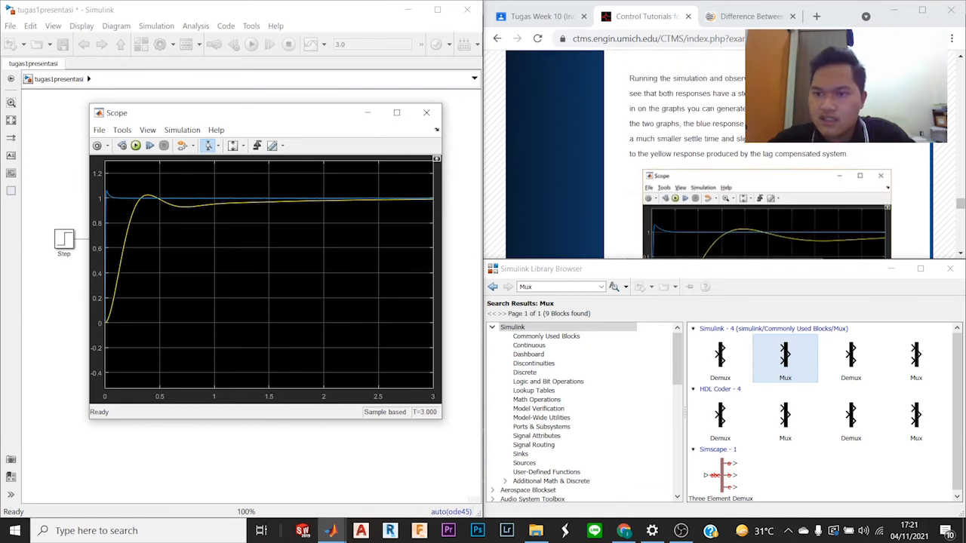
double_click(712, 125)
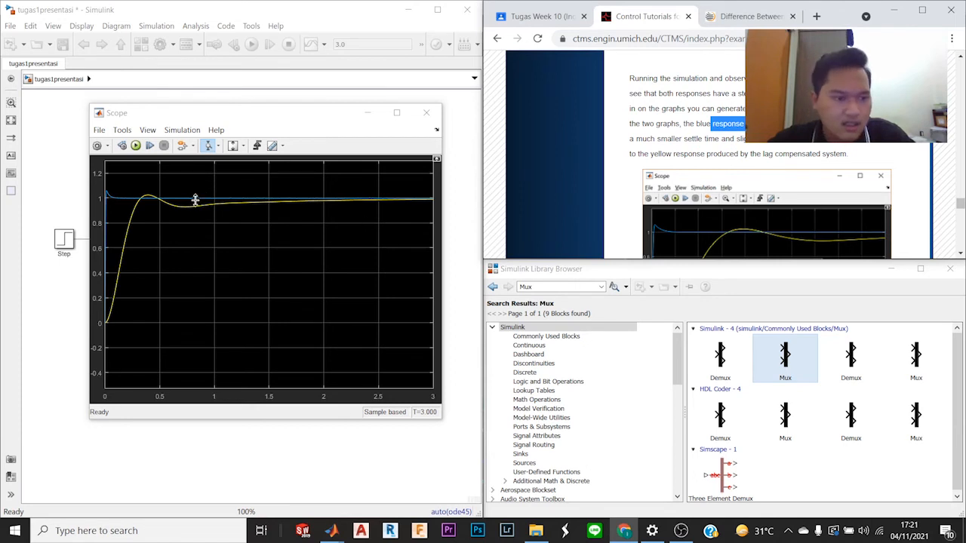
Step: Examine the overshoot and settling of the blue lead response and the yellow lag response in the Scope
scroll(110, 207, up, 1)
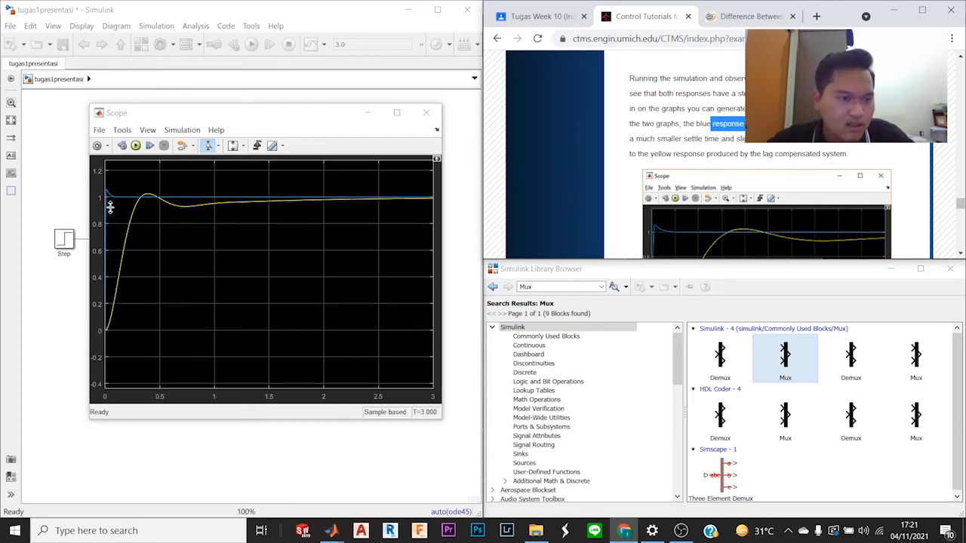
scroll(110, 207, down, 1)
scroll(110, 207, up, 1)
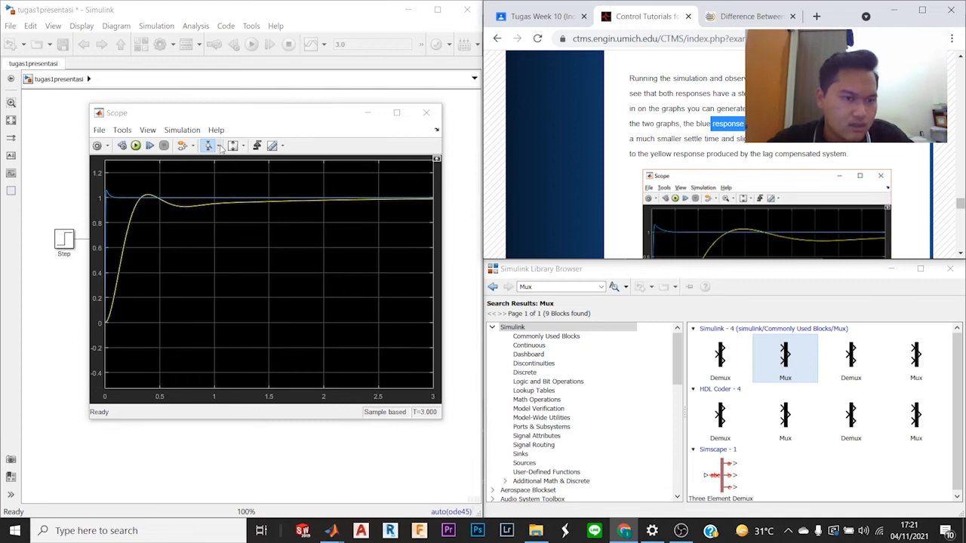
mouse_move(150, 179)
mouse_down()
mouse_move(114, 222)
mouse_move(138, 173)
mouse_up()
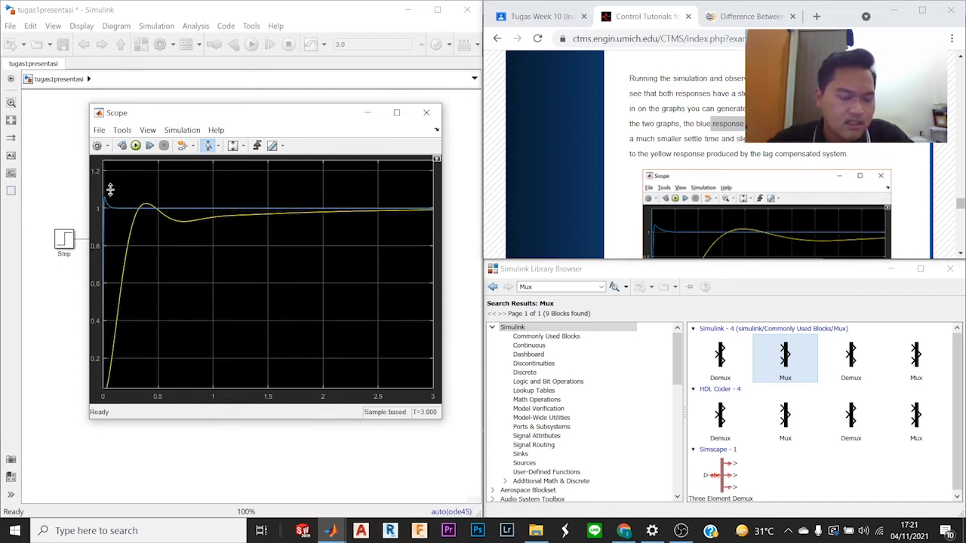
drag(111, 190, 112, 222)
scroll(126, 217, down, 6)
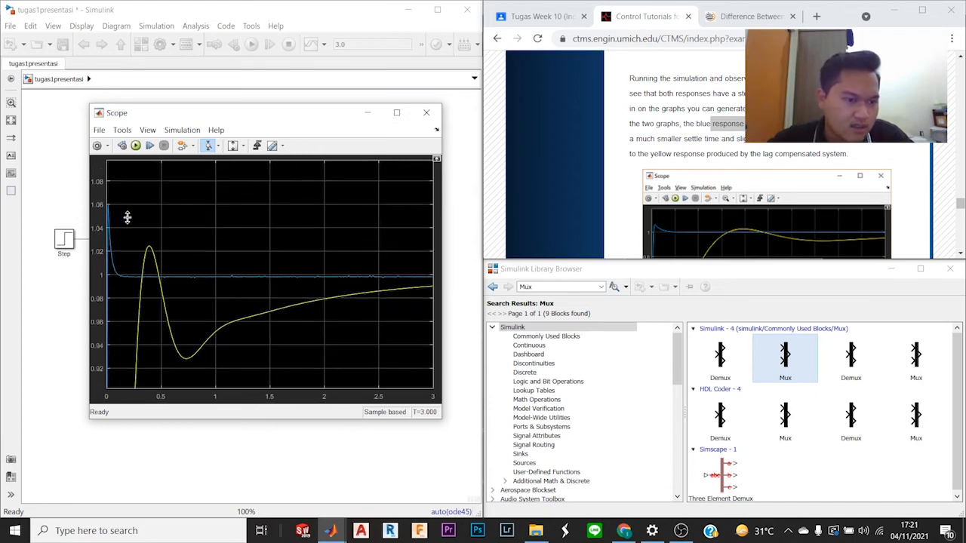
scroll(126, 217, down, 4)
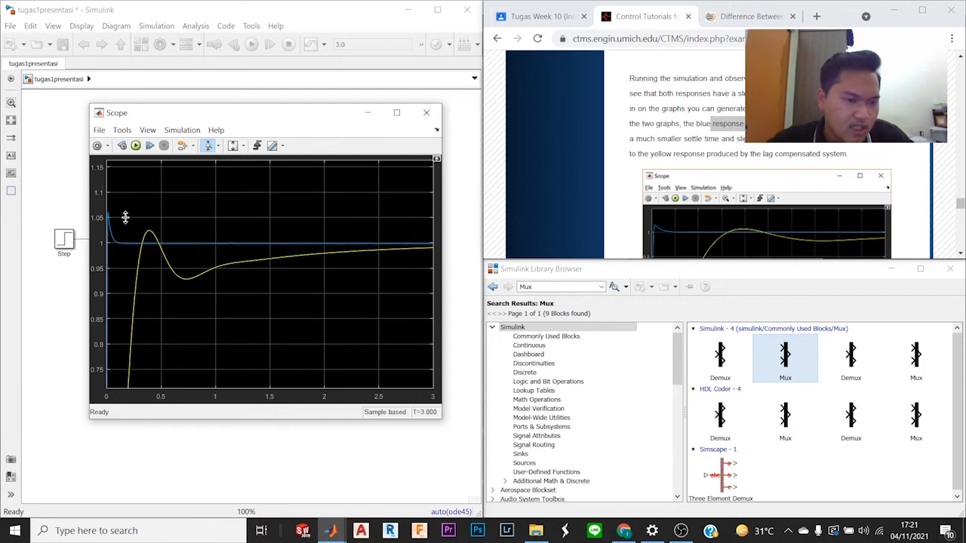
scroll(127, 219, down, 2)
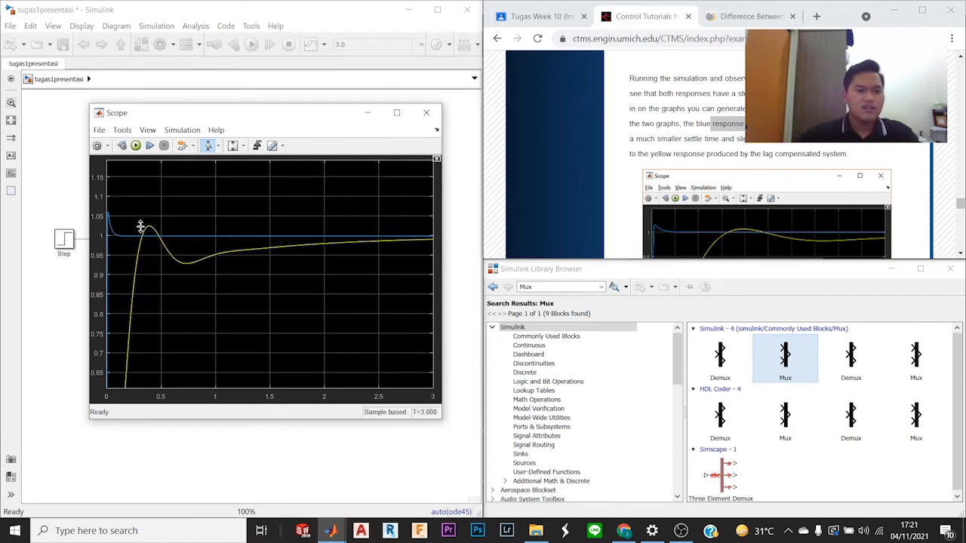
scroll(206, 210, up, 3)
scroll(208, 210, down, 5)
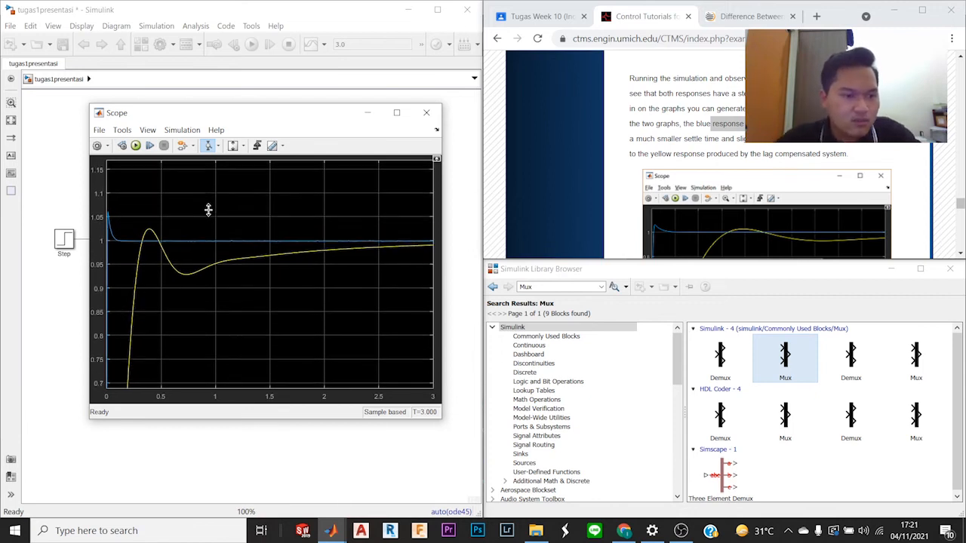
scroll(208, 210, down, 3)
scroll(208, 209, down, 4)
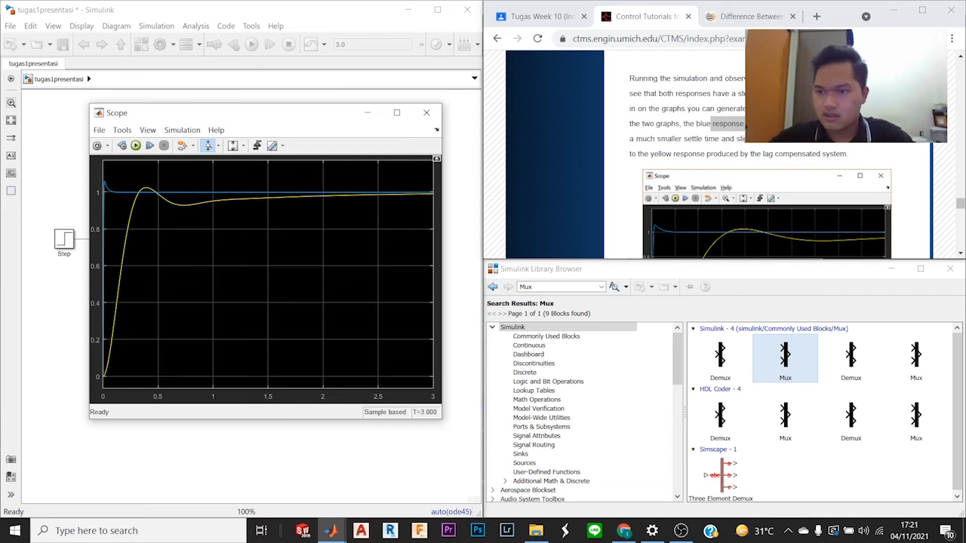
Step: Read the tutorial's control effort section, including its To Workspace model and control effort plots, and minimize the Scope window to return to the model
click(785, 121)
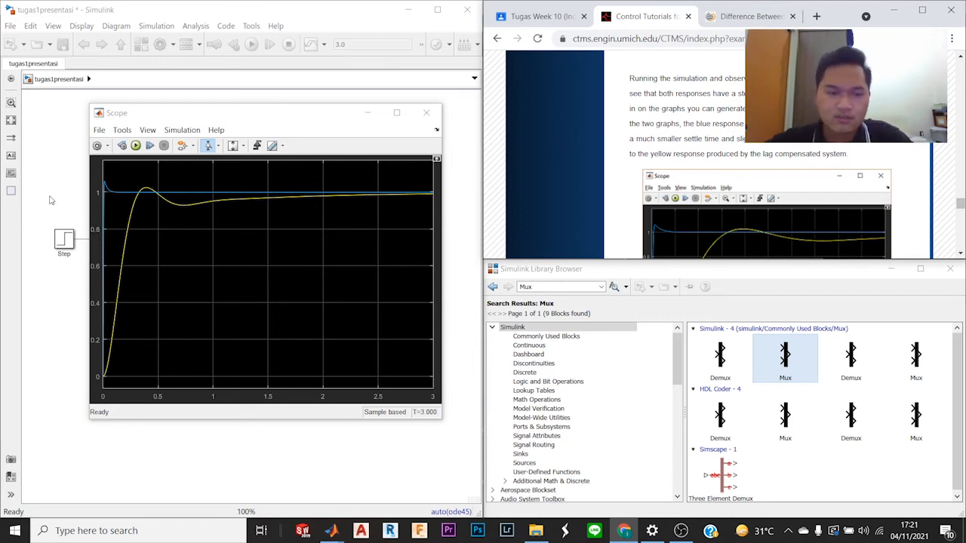
scroll(804, 156, down, 5)
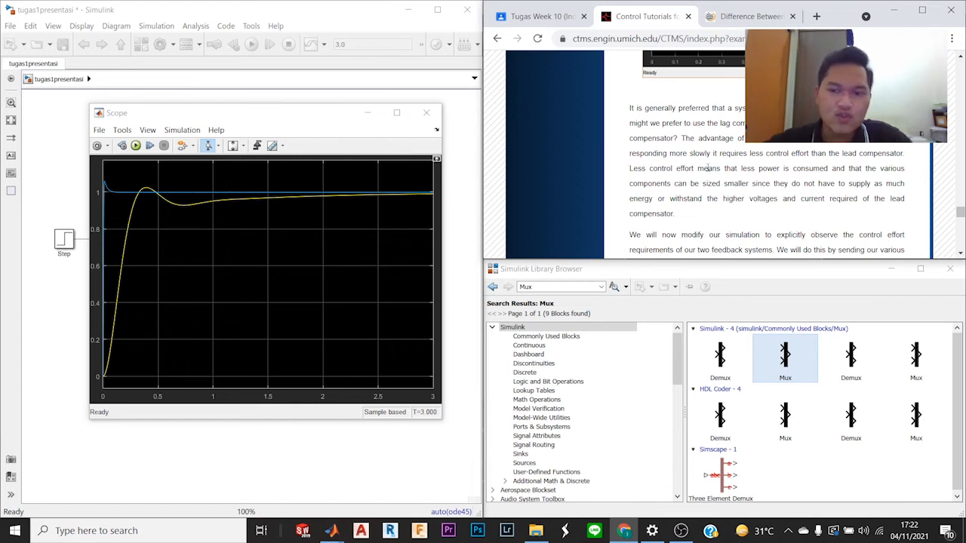
scroll(695, 184, down, 5)
scroll(691, 185, down, 1)
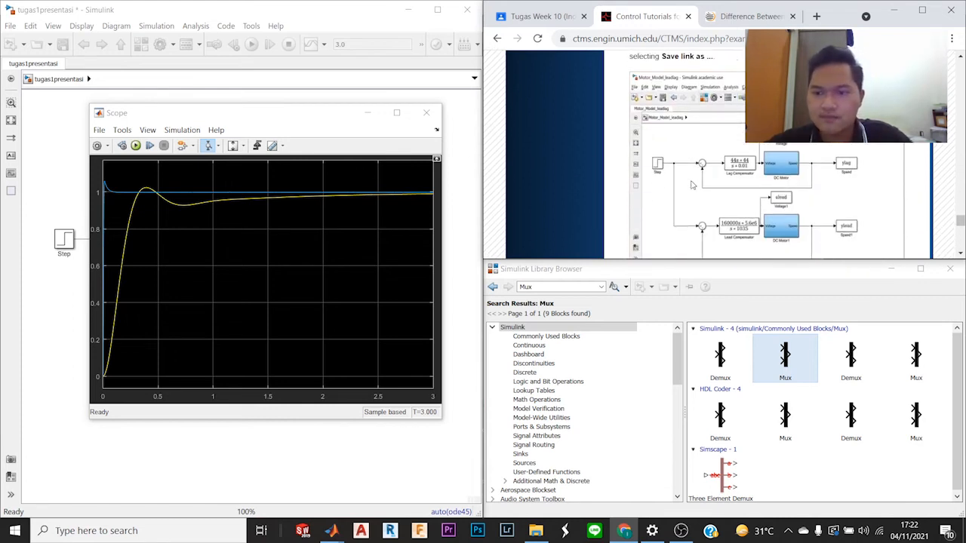
scroll(692, 185, up, 3)
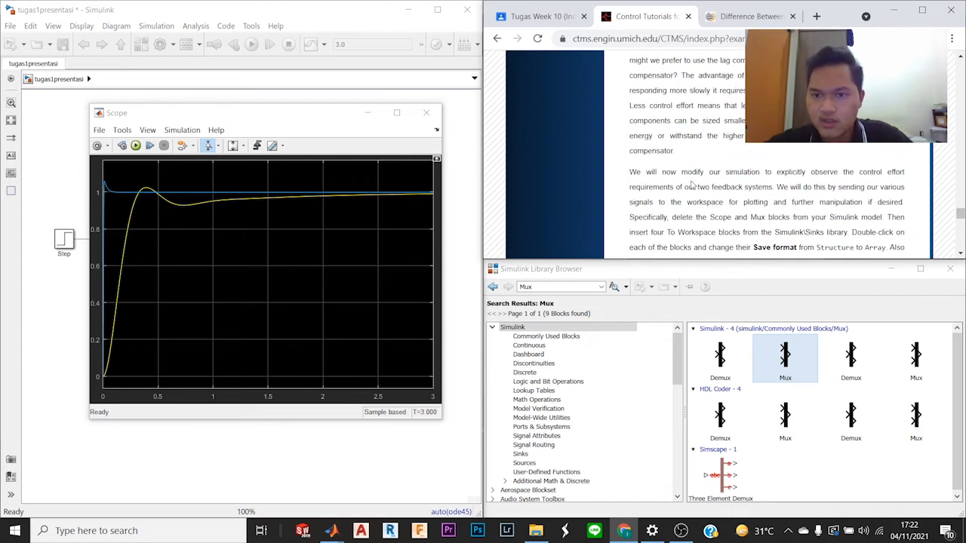
scroll(691, 185, down, 8)
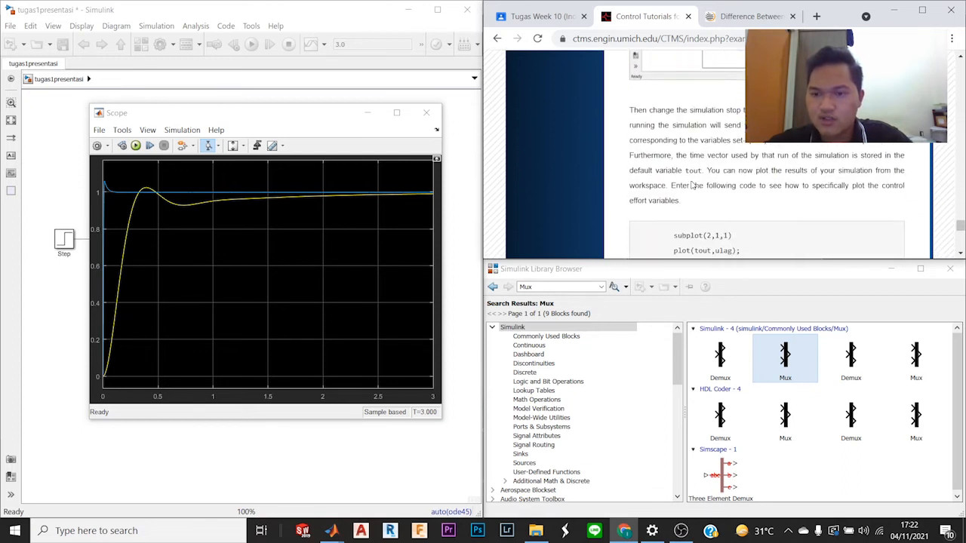
scroll(691, 184, down, 5)
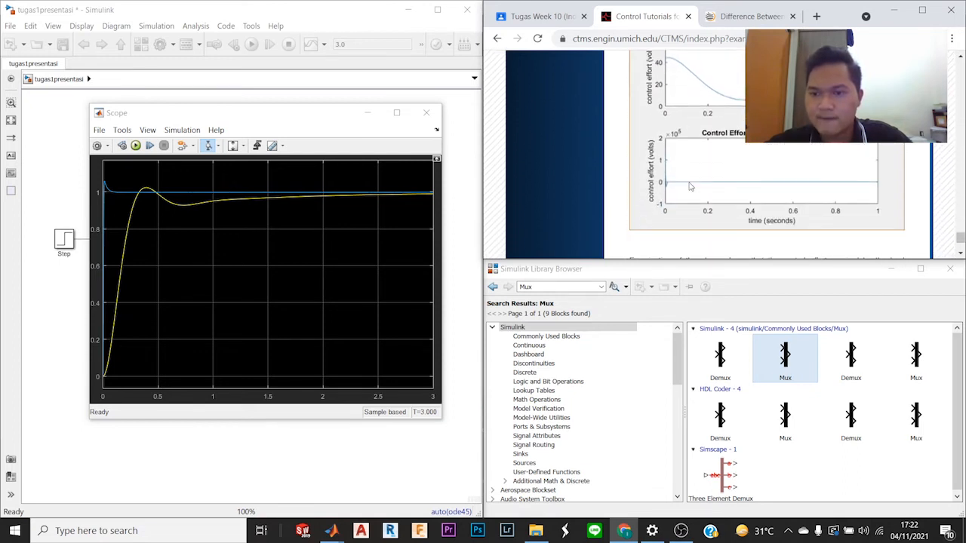
scroll(689, 186, up, 10)
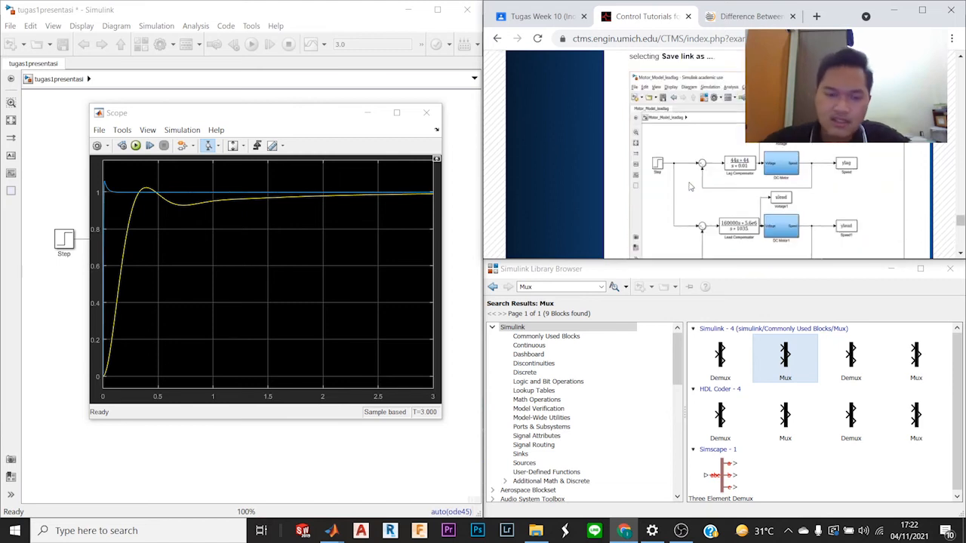
scroll(689, 181, up, 1)
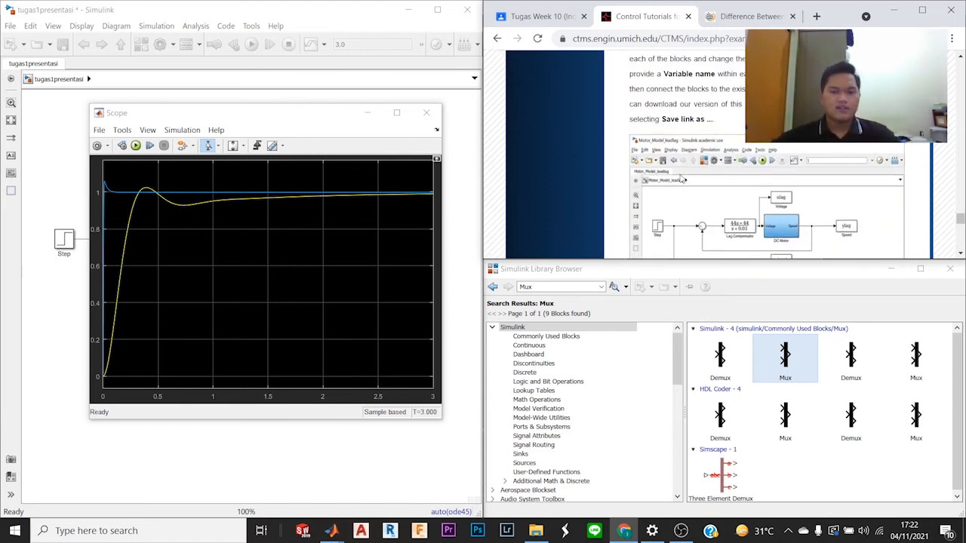
scroll(682, 179, up, 1)
scroll(677, 167, down, 3)
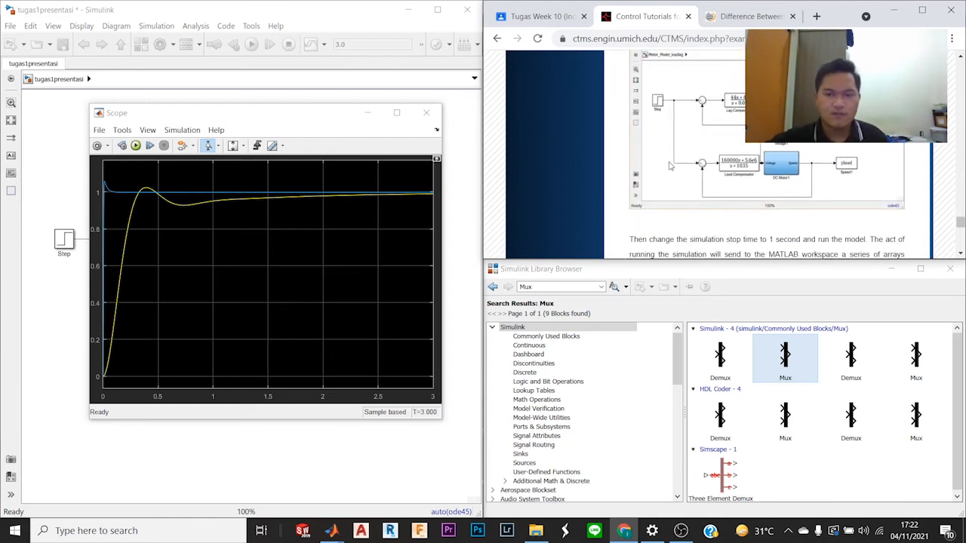
scroll(669, 166, down, 8)
scroll(669, 166, up, 1)
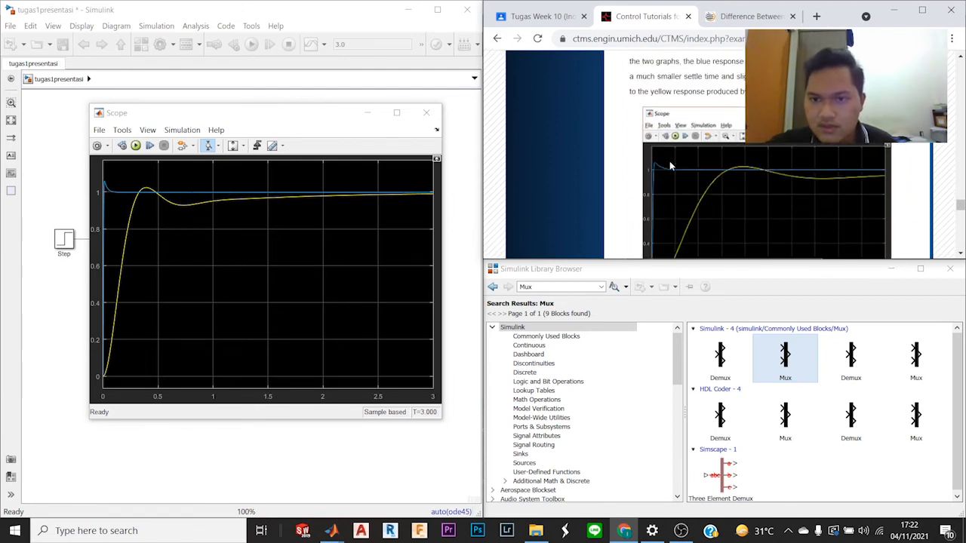
scroll(670, 166, up, 1)
scroll(670, 166, down, 3)
scroll(670, 166, down, 5)
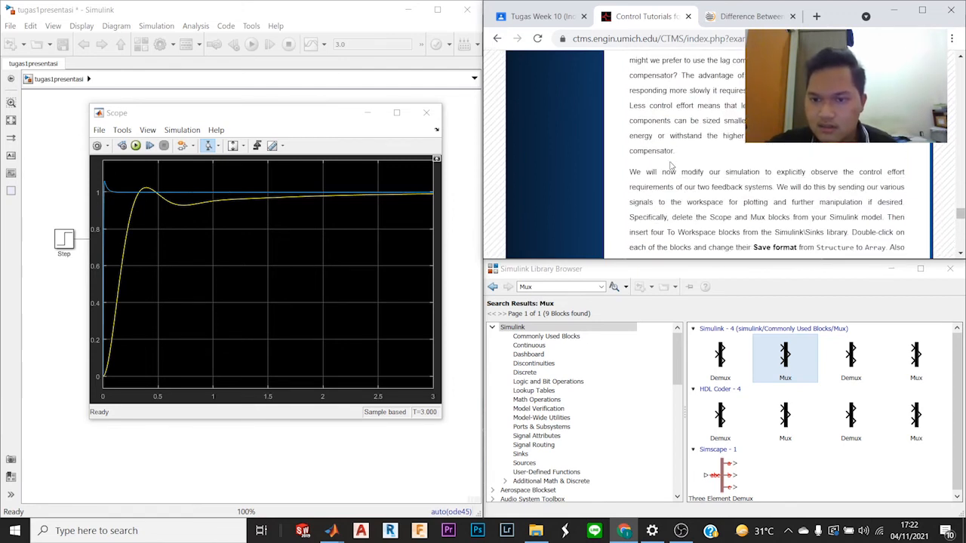
scroll(712, 129, up, 3)
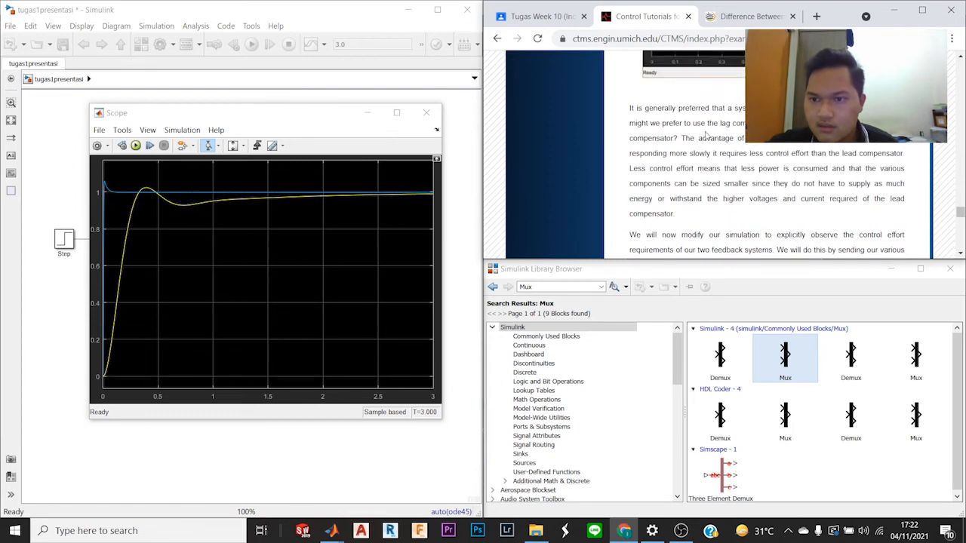
scroll(701, 137, down, 15)
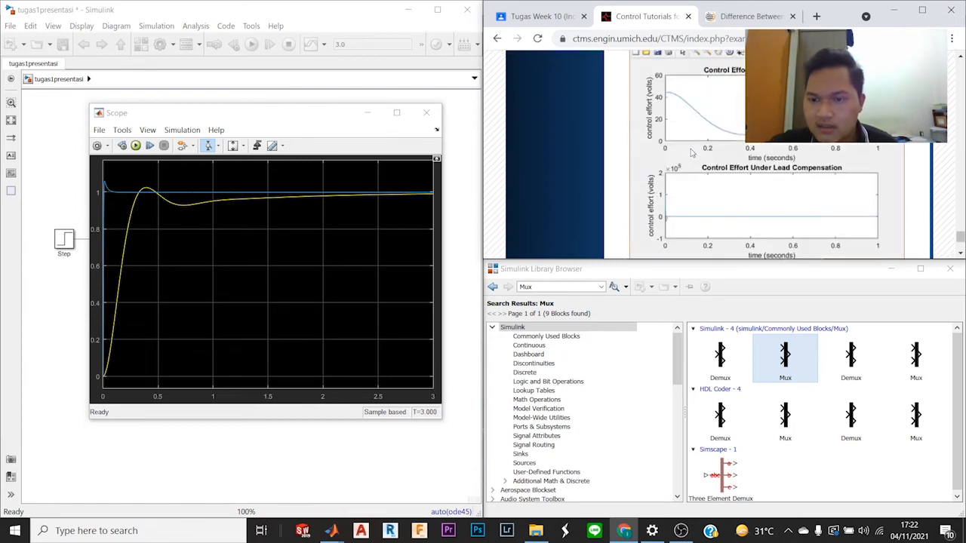
scroll(691, 153, up, 5)
scroll(691, 153, down, 3)
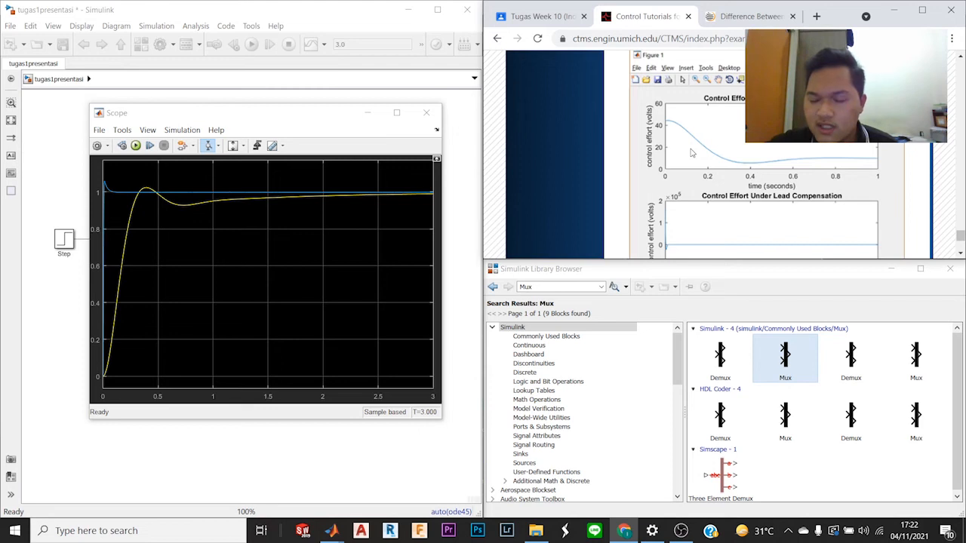
scroll(690, 153, up, 8)
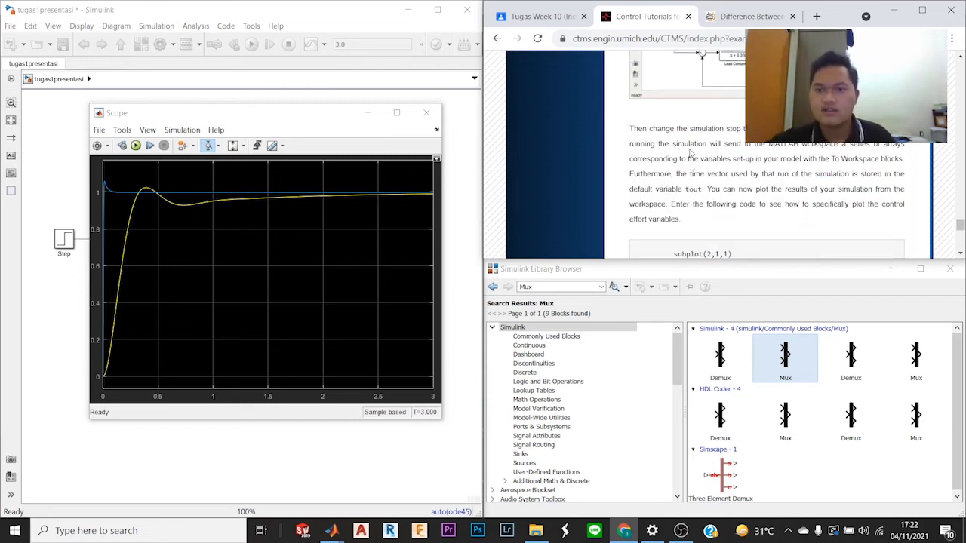
scroll(691, 151, up, 2)
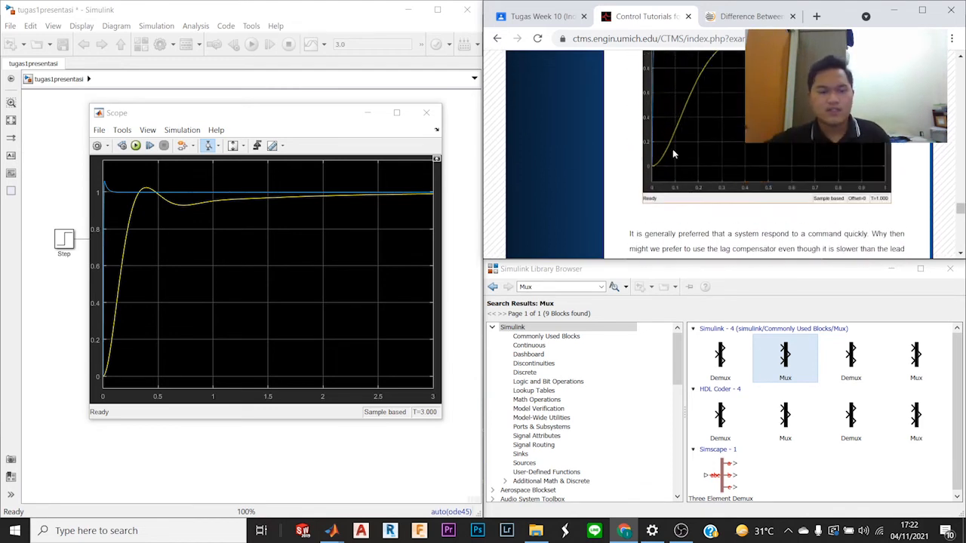
click(367, 118)
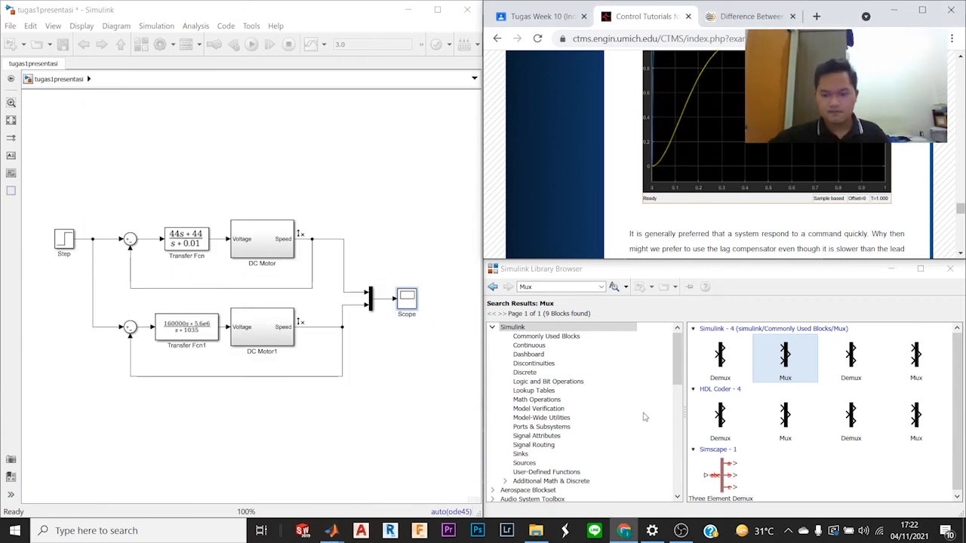
mouse_move(680, 533)
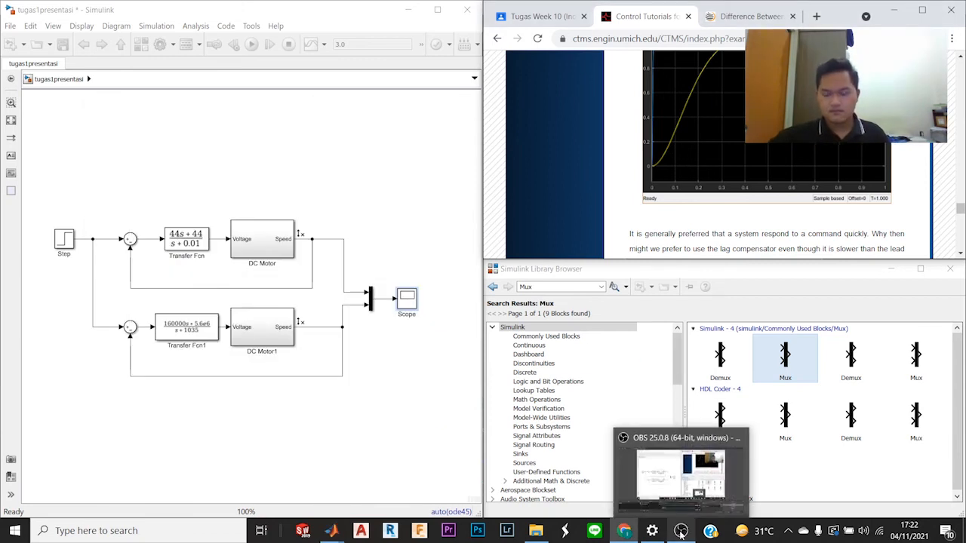
click(698, 483)
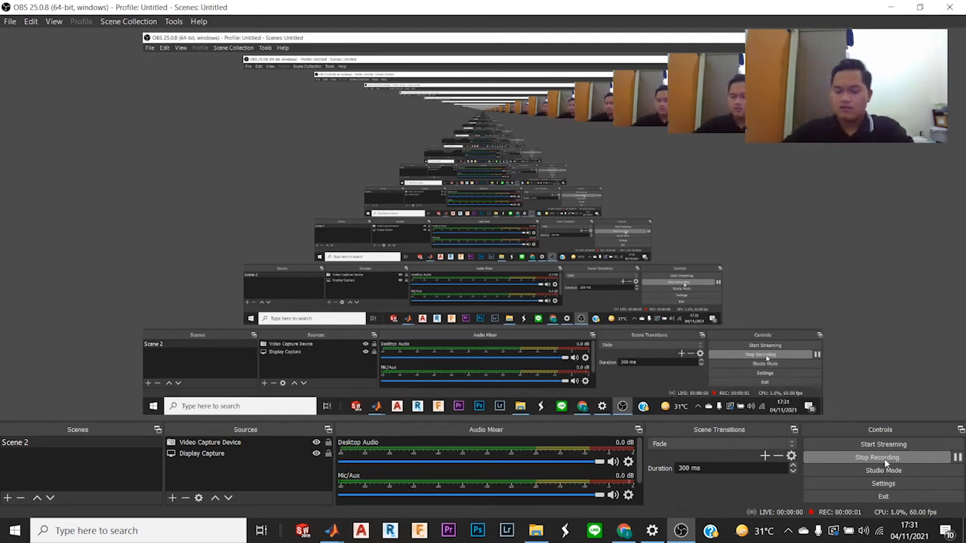
Step: Switch to Chrome and show the tutorial's instructions and example model for the To Workspace blocks
mouse_move(623, 531)
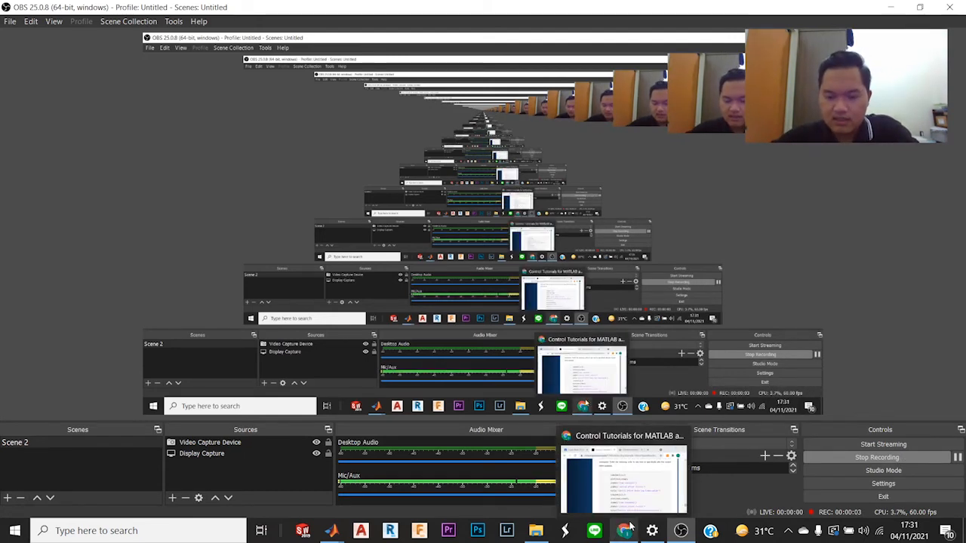
click(623, 483)
scroll(713, 130, up, 5)
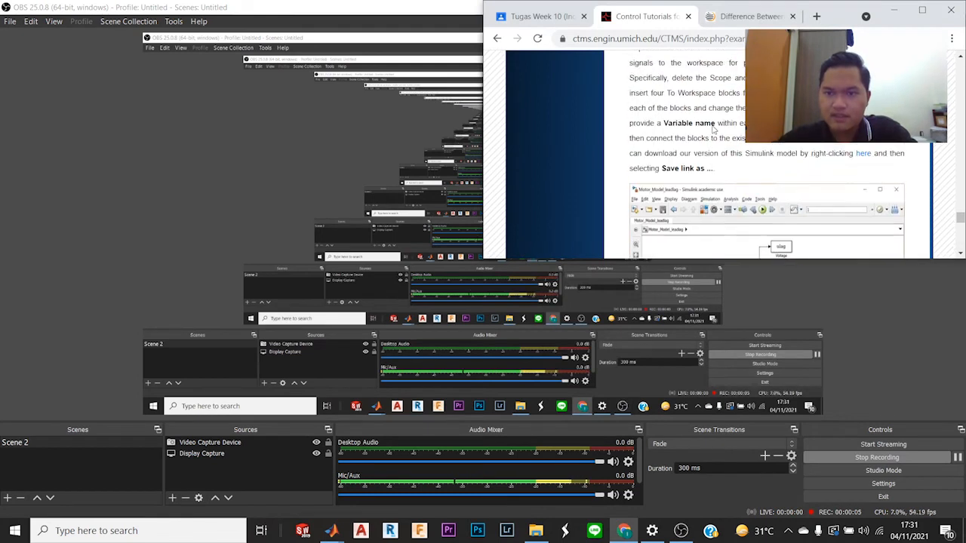
scroll(713, 130, down, 2)
scroll(713, 130, down, 3)
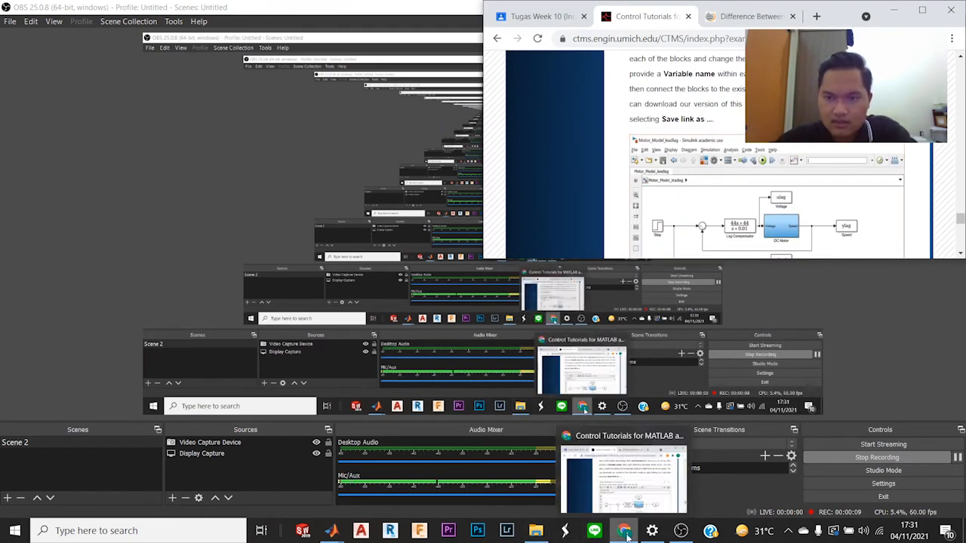
Step: Bring the tugas1presentasi model and the Simulink Library Browser back beside the tutorial, with the To Workspace search on hand
mouse_move(541, 532)
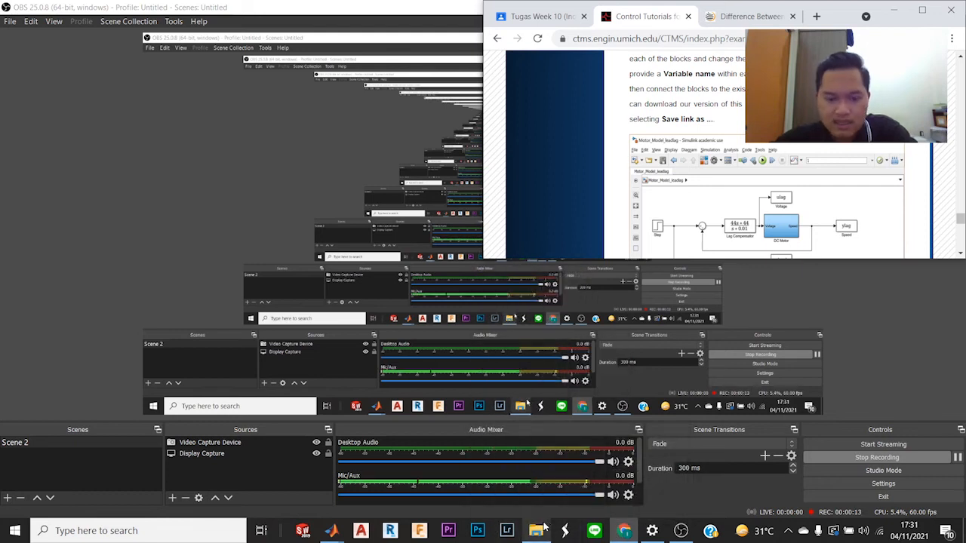
mouse_move(333, 533)
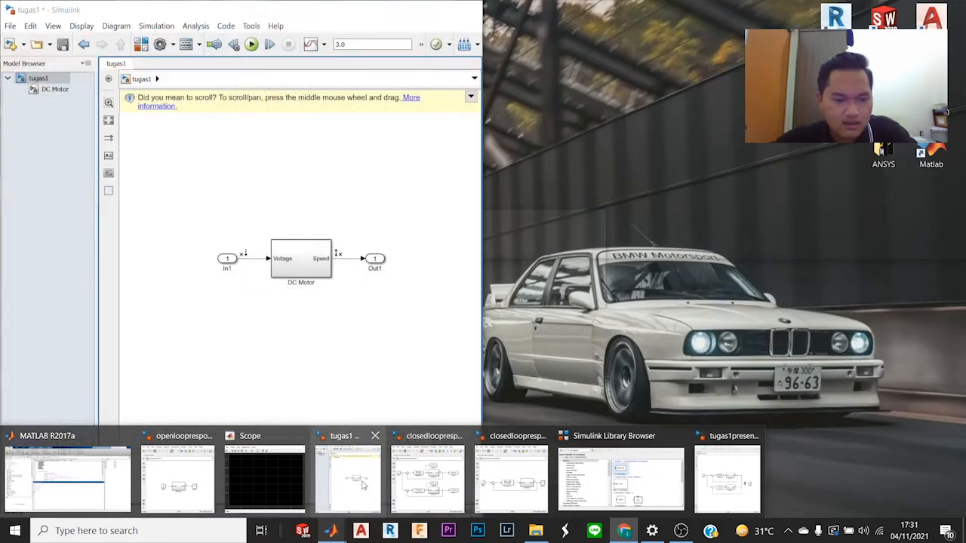
mouse_move(434, 483)
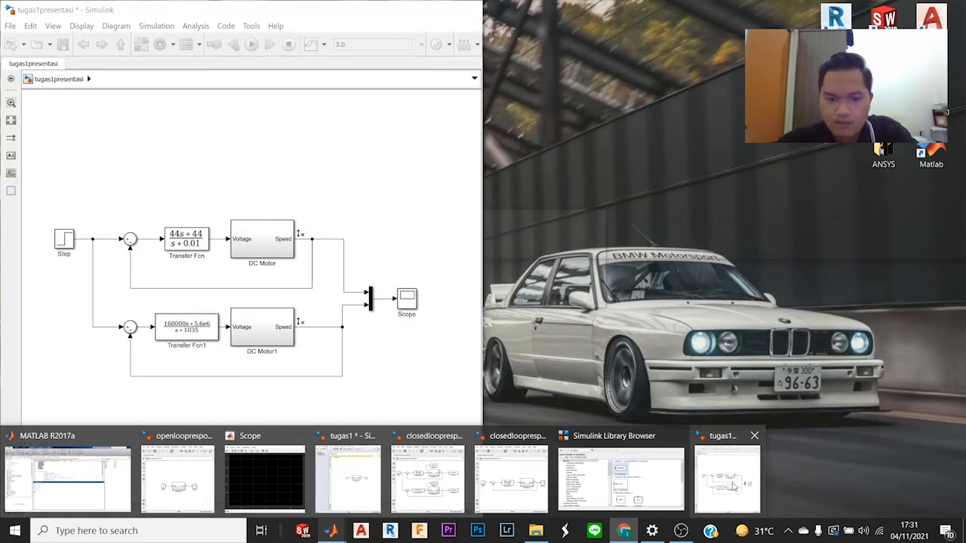
click(347, 479)
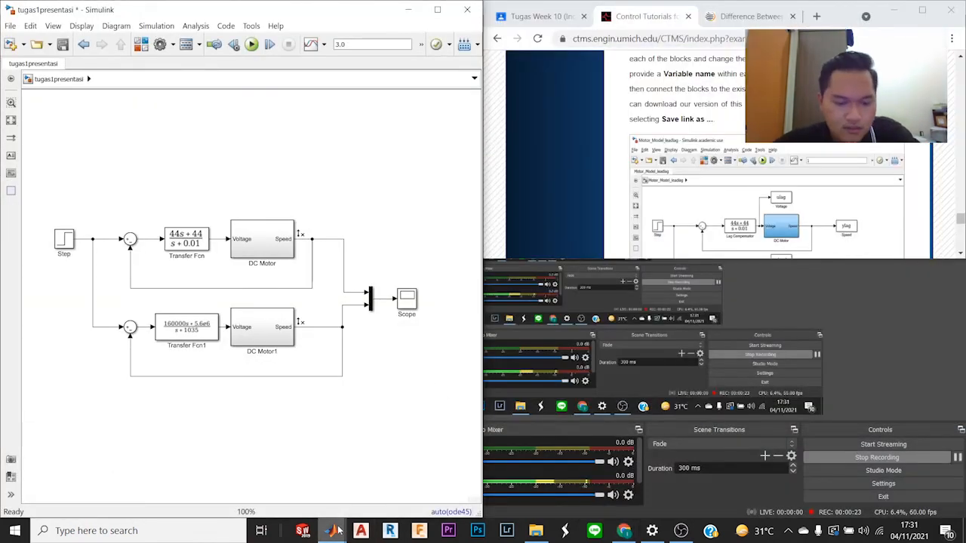
mouse_move(494, 493)
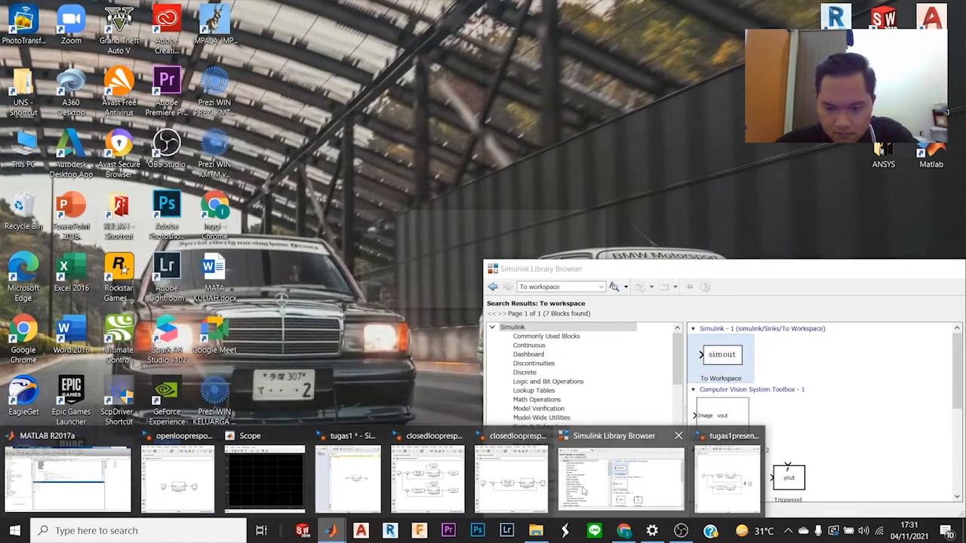
click(583, 492)
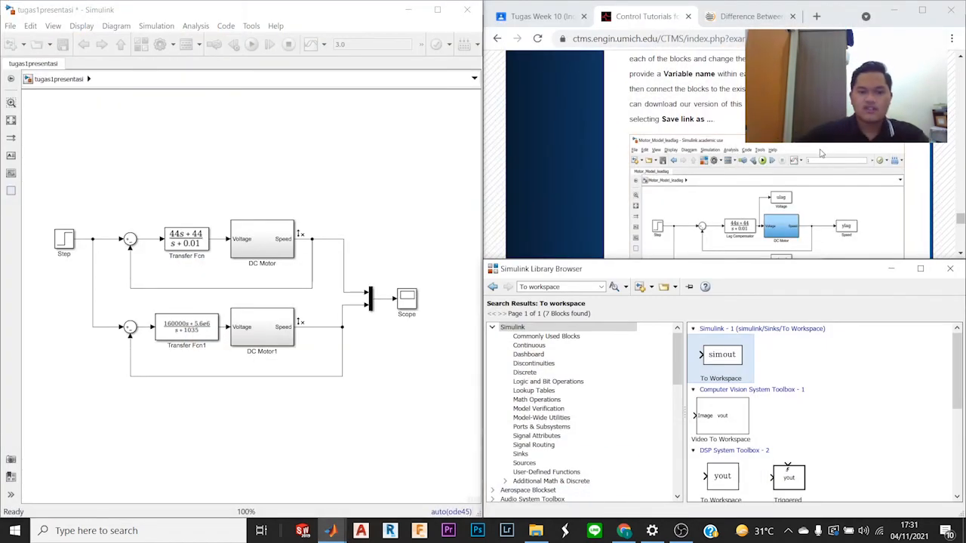
Step: Delete the Scope and Mux blocks from the model, as the tutorial's control effort section instructs
scroll(821, 153, up, 10)
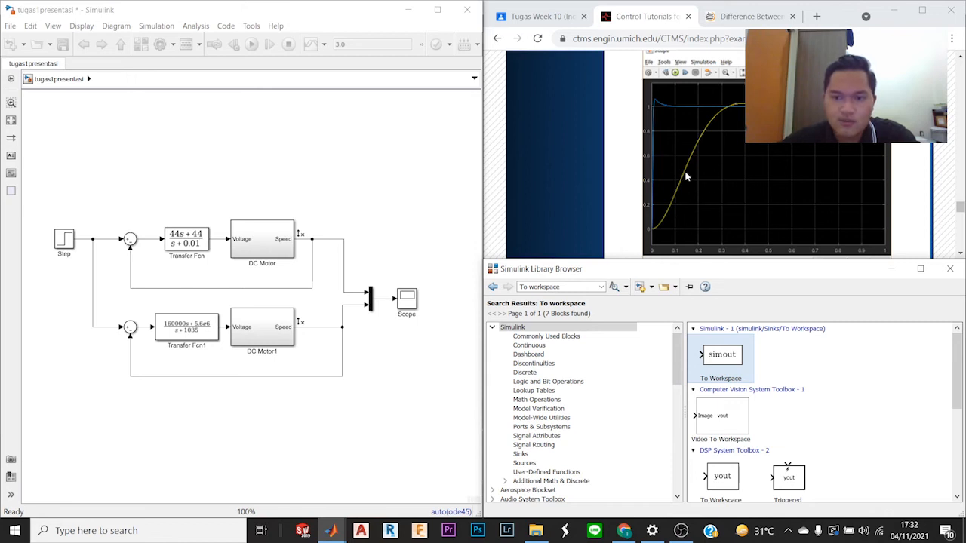
scroll(686, 177, down, 5)
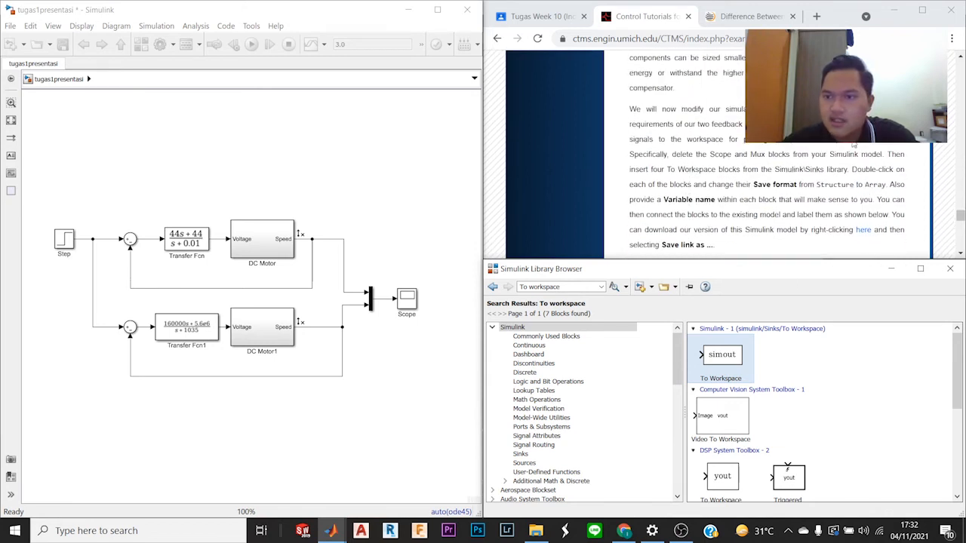
click(686, 177)
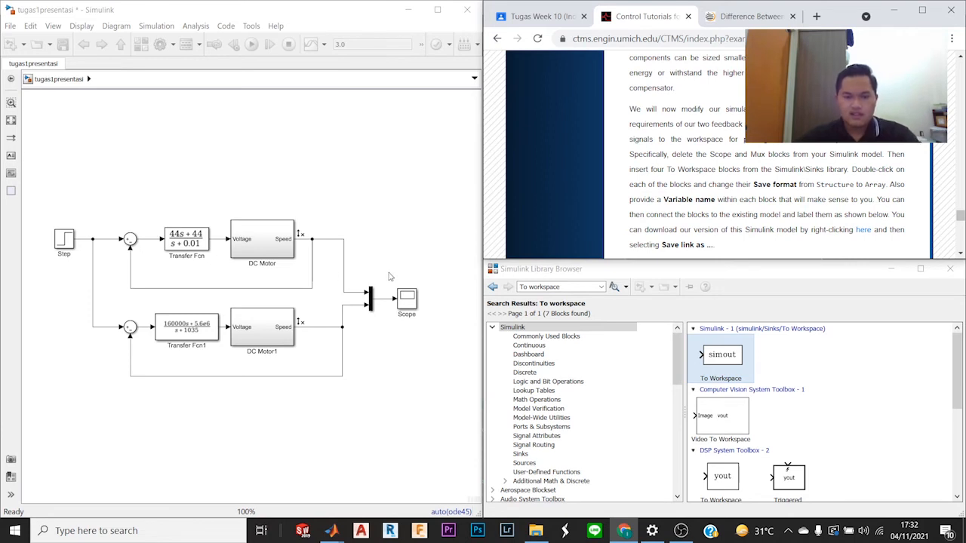
drag(401, 274, 415, 342)
key(Delete)
click(372, 305)
key(Delete)
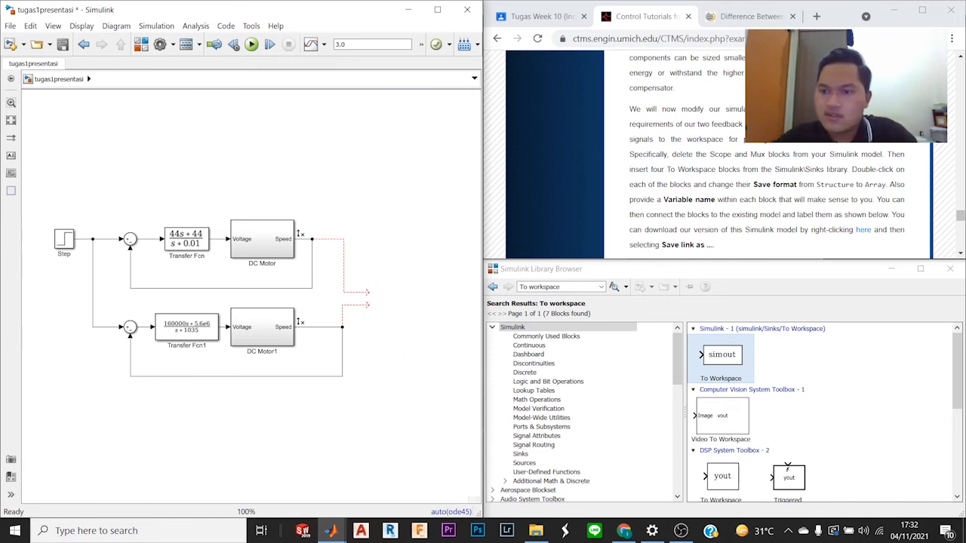
Step: Delete the two unconnected signal lines left by the Mux, keeping both feedback loops intact
click(363, 305)
key(Delete)
click(353, 292)
key(Delete)
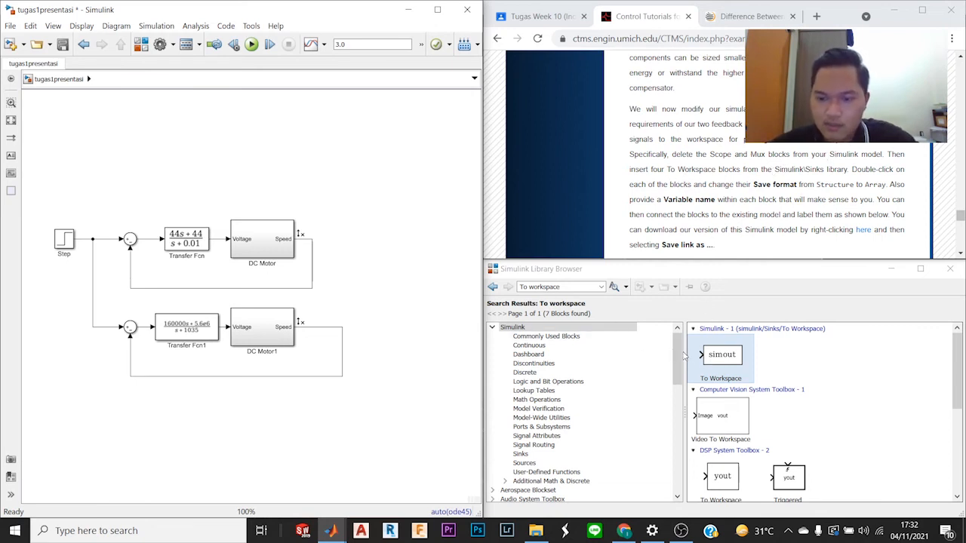
Step: Add a To Workspace block above DC Motor and connect it to the signal between Transfer Fcn and DC Motor
drag(727, 365, 253, 187)
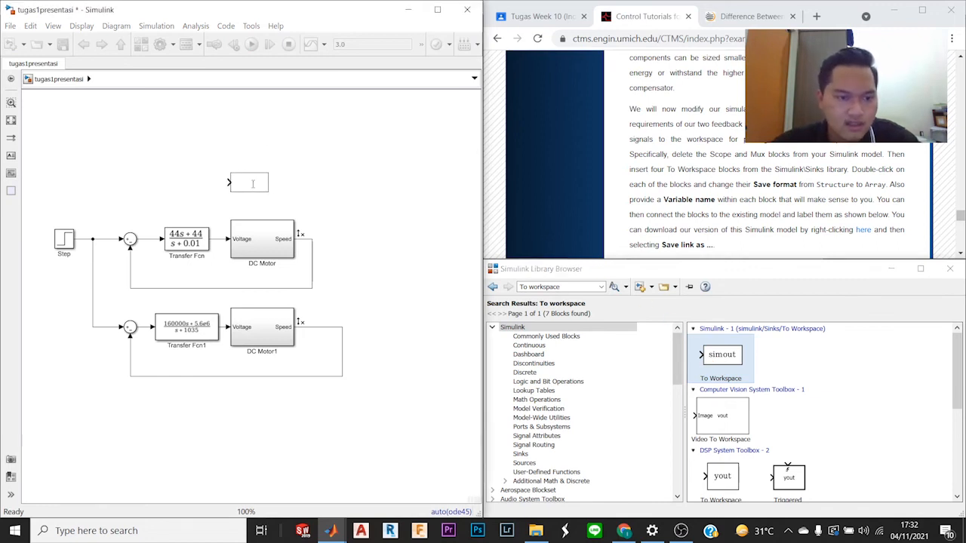
click(216, 200)
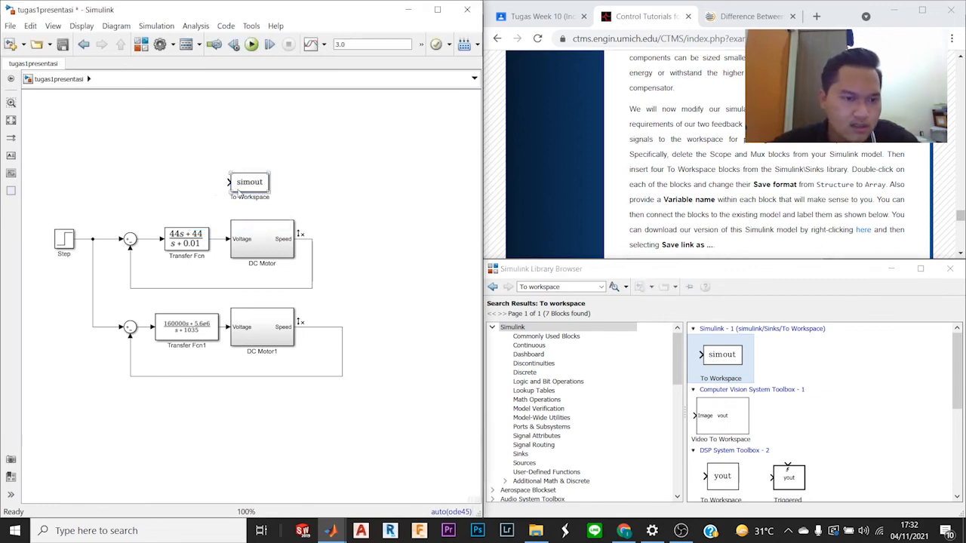
drag(225, 182, 218, 239)
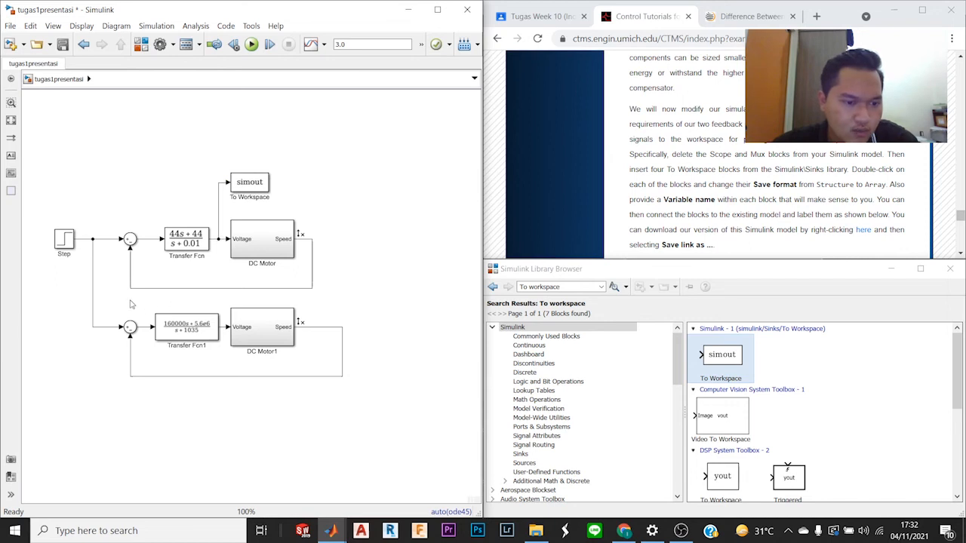
Step: Move the whole lower loop with Transfer Fcn1 and DC Motor1 down to make room between the loops
drag(130, 300, 339, 383)
drag(270, 337, 269, 375)
click(322, 270)
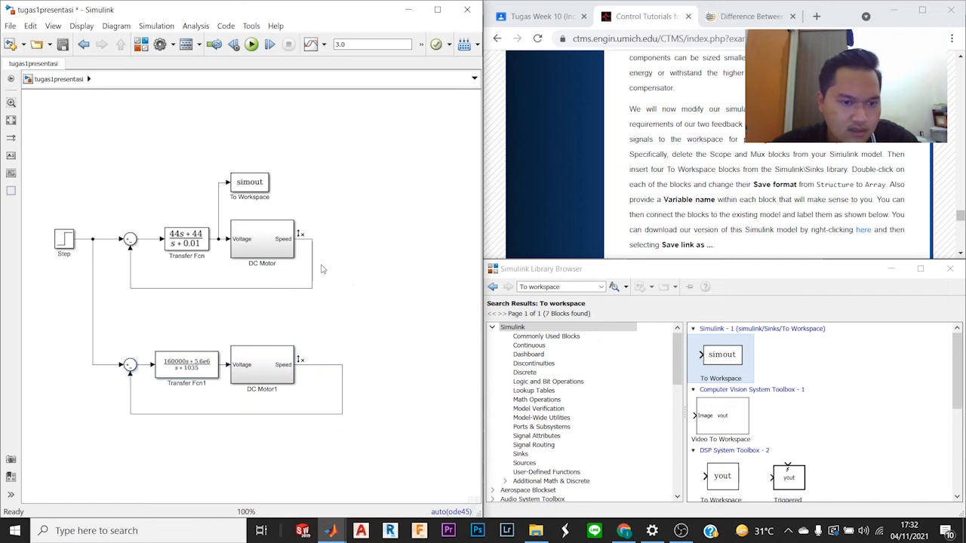
Step: Set the variable name of the To Workspace block above DC Motor to forlag
double_click(256, 188)
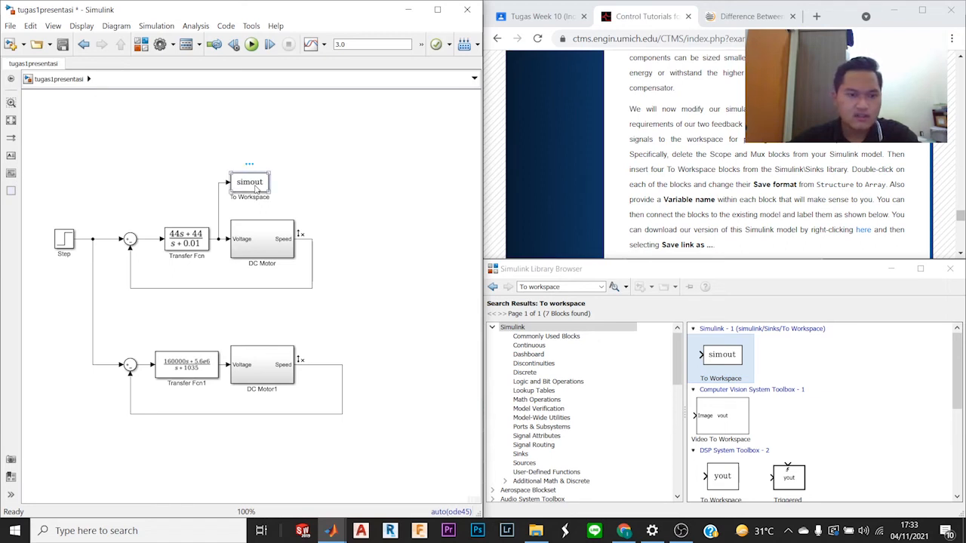
click(390, 206)
drag(353, 206, 388, 204)
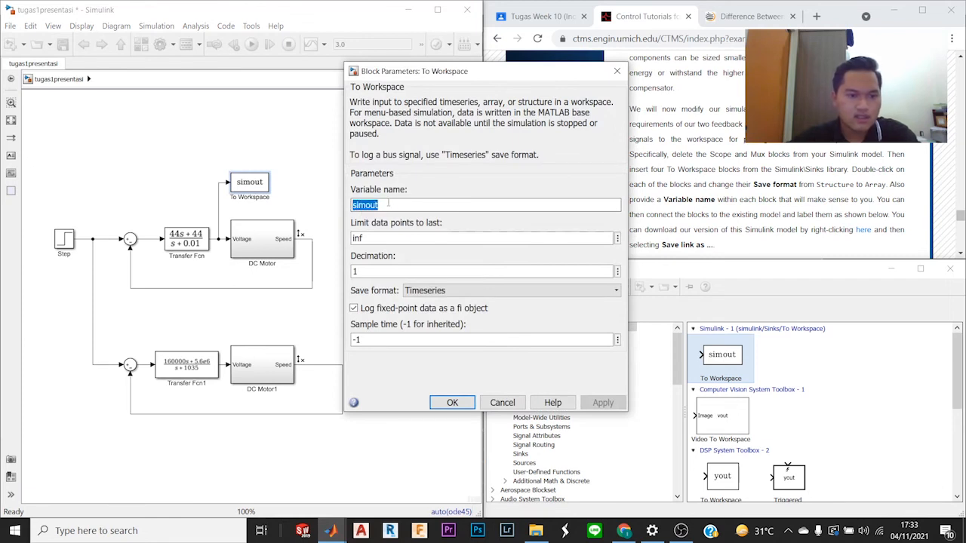
text(forlag)
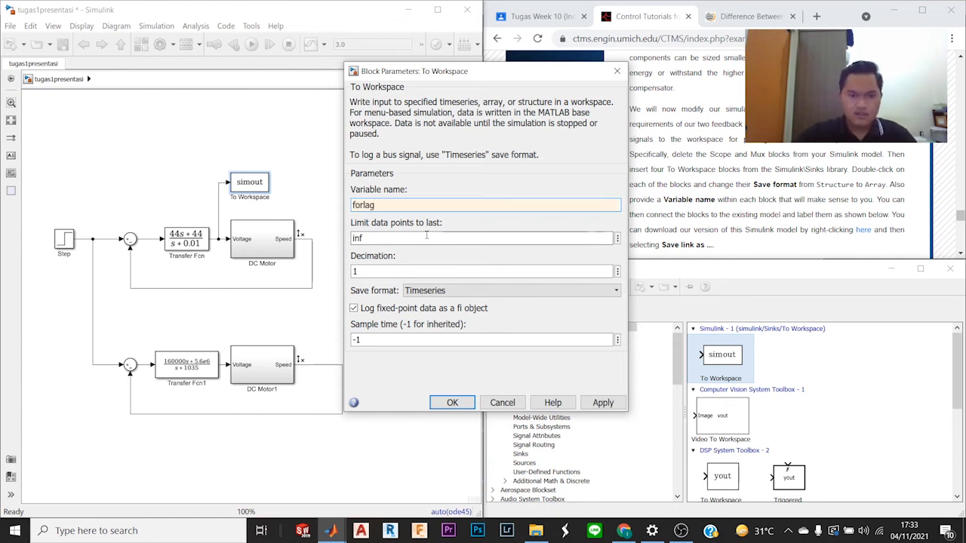
key(Return)
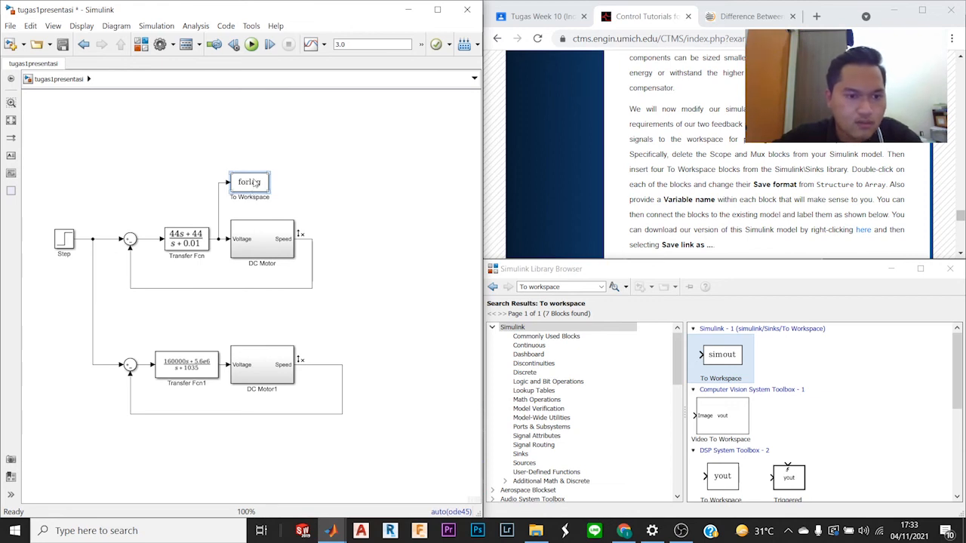
Step: Copy the forlag block above DC Motor1, shift Transfer Fcn1 away from the motor, and connect the copy to the voltage signal
drag(255, 189, 257, 319)
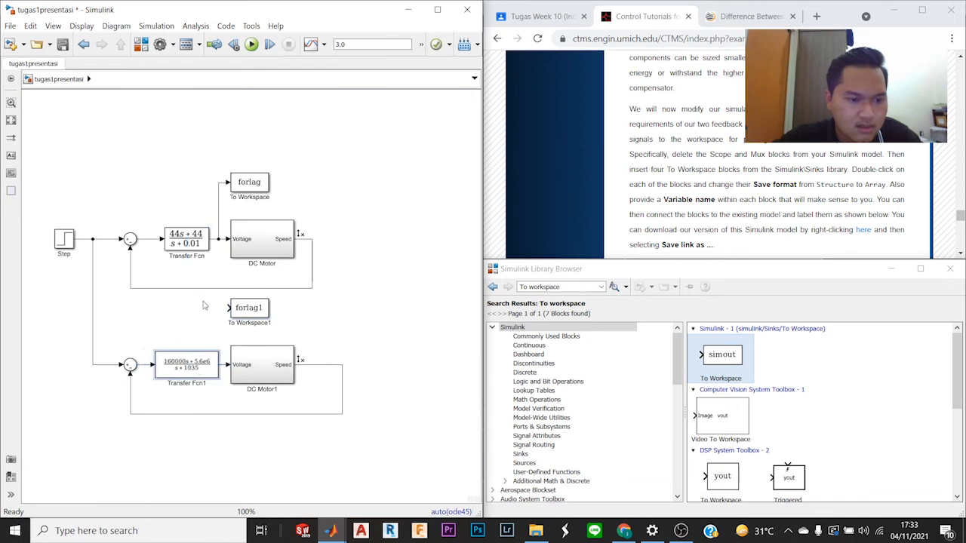
drag(202, 371, 194, 370)
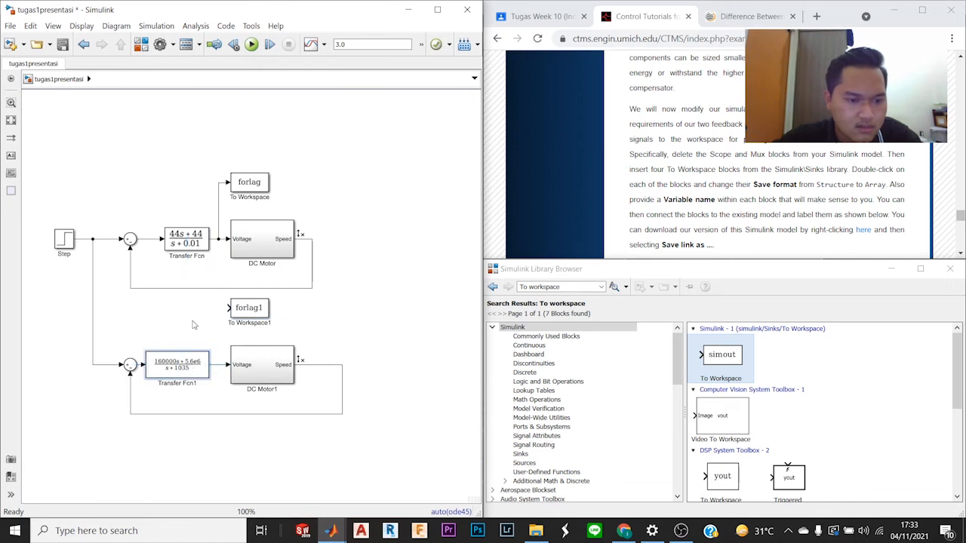
drag(228, 308, 219, 364)
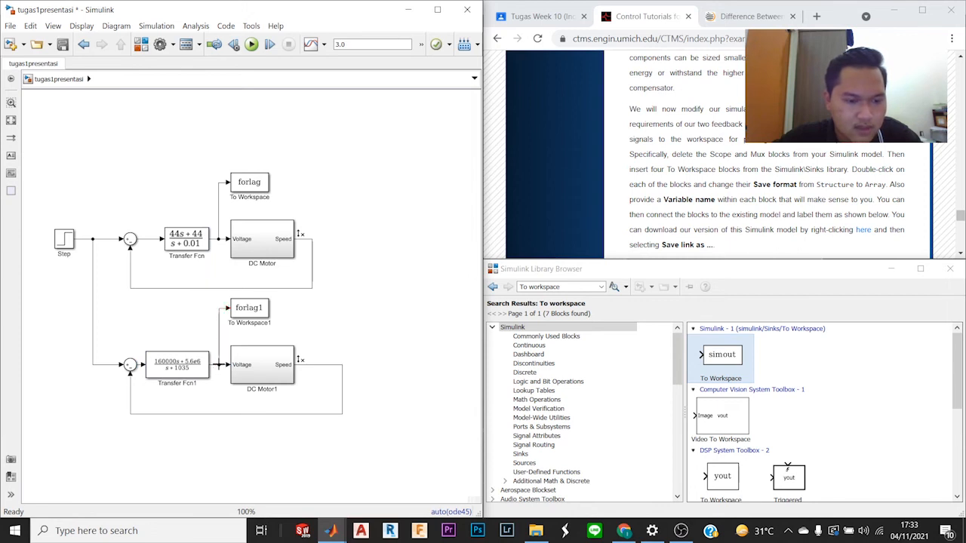
Step: Set the copied block's variable name to forlead and move it slightly closer to DC Motor1
double_click(249, 309)
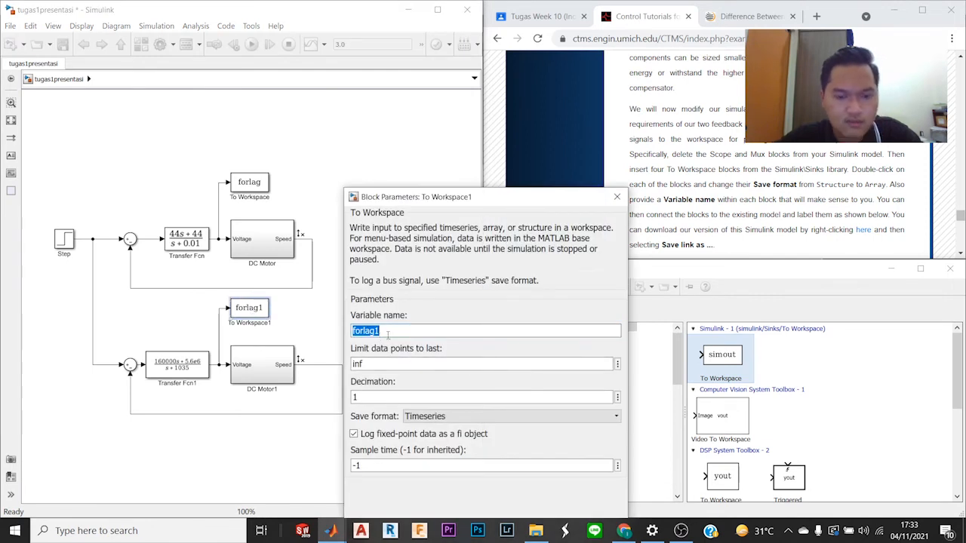
text(fo)
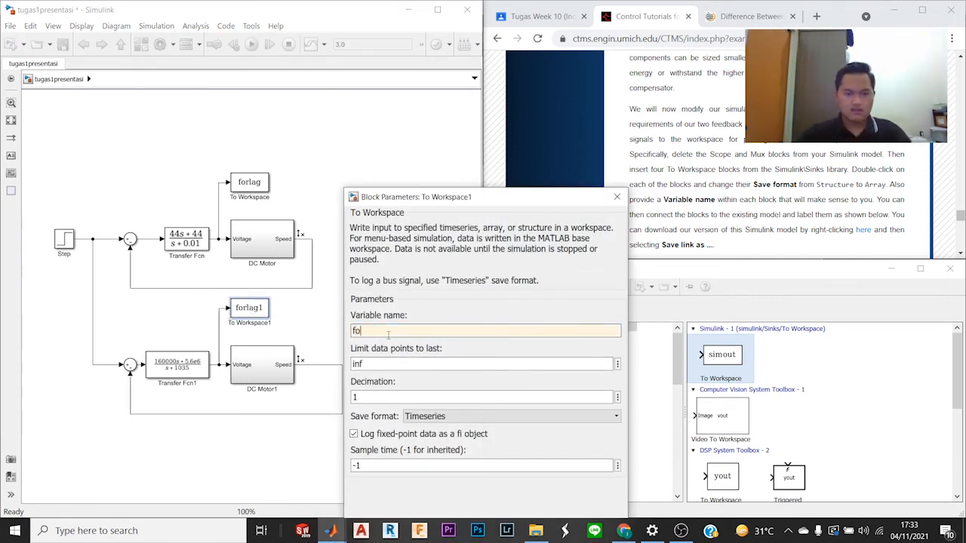
text(rlead)
key(Return)
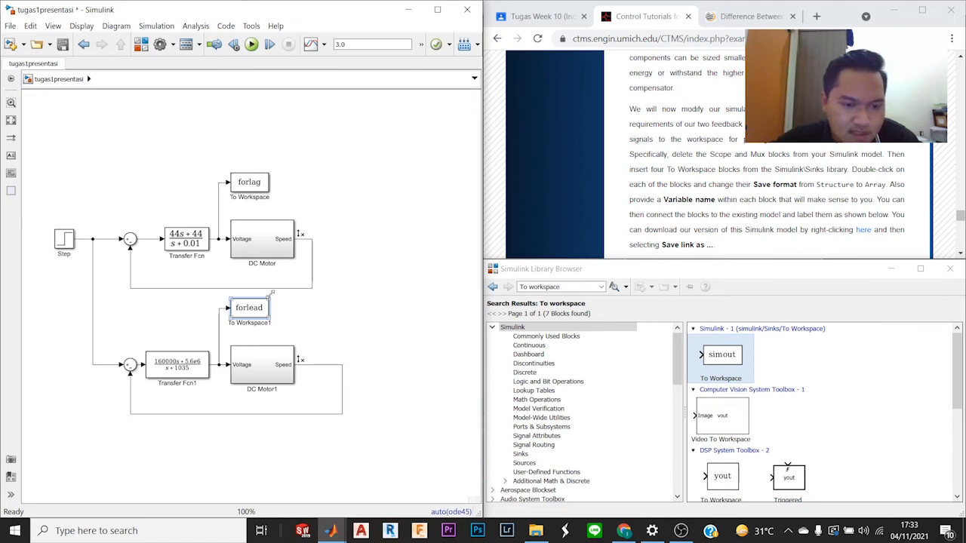
drag(246, 314, 242, 324)
click(334, 308)
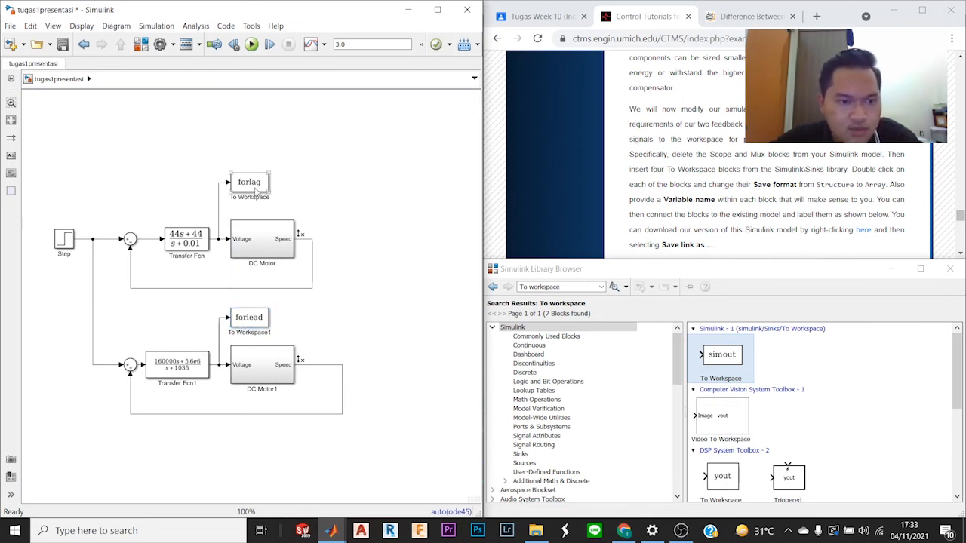
Step: Copy the forlag and forlead blocks beside their motors, connect them to the Speed outputs, and align the feedback lines
drag(255, 190, 375, 250)
drag(255, 322, 389, 366)
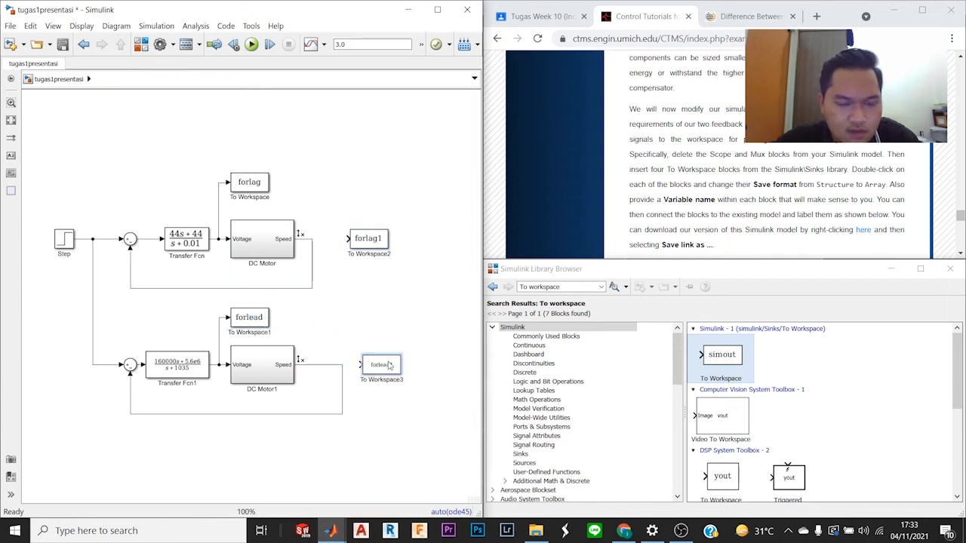
drag(344, 388, 323, 390)
mouse_move(312, 260)
mouse_down()
mouse_move(330, 264)
mouse_move(345, 241)
mouse_move(325, 239)
mouse_up()
drag(379, 372, 317, 367)
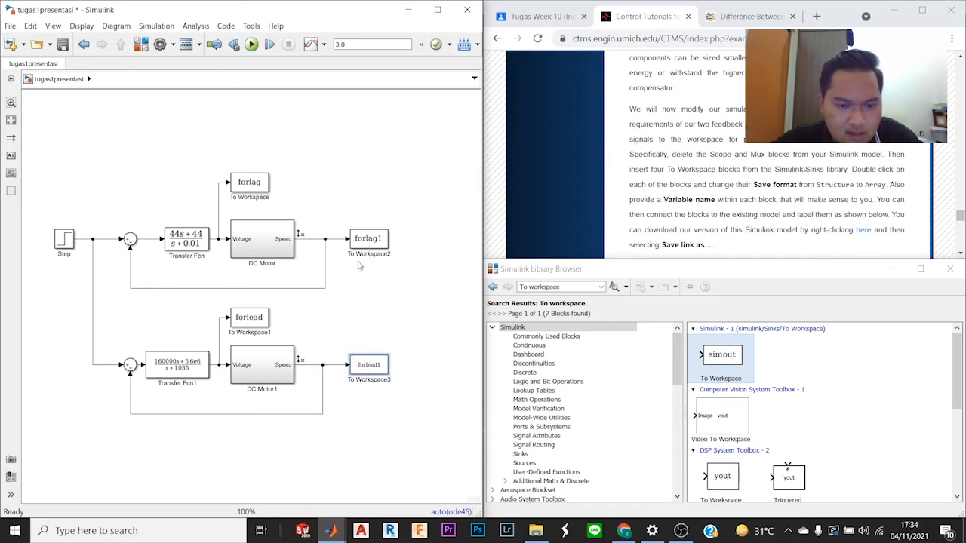
Step: Set the variable names of the To Workspace blocks on the Speed outputs to fromlag for DC Motor and fromlead for DC Motor1
double_click(375, 241)
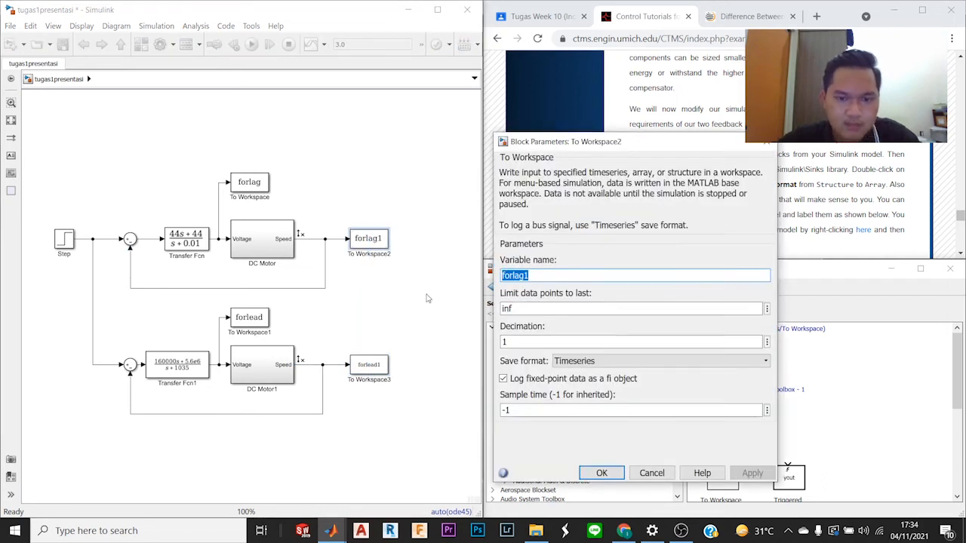
text(fromla)
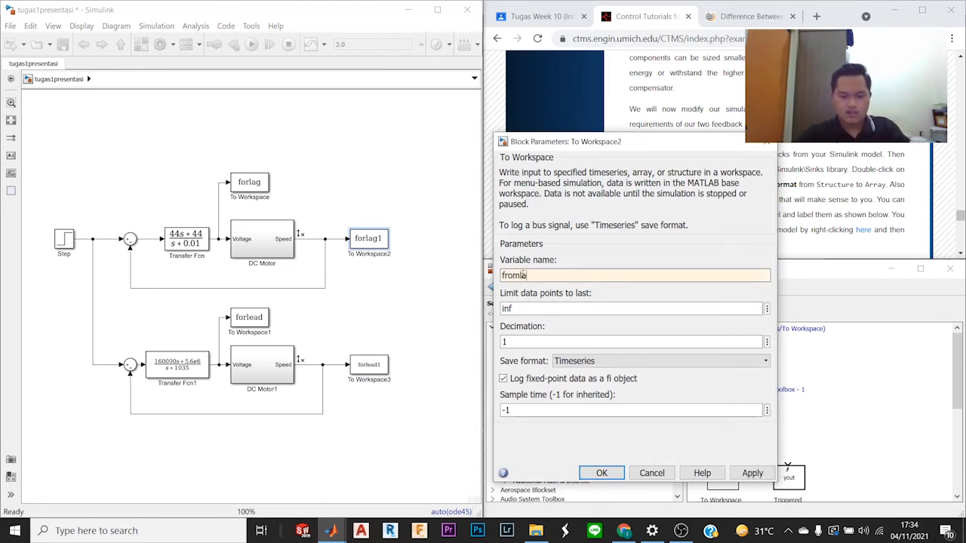
text(g)
key(Return)
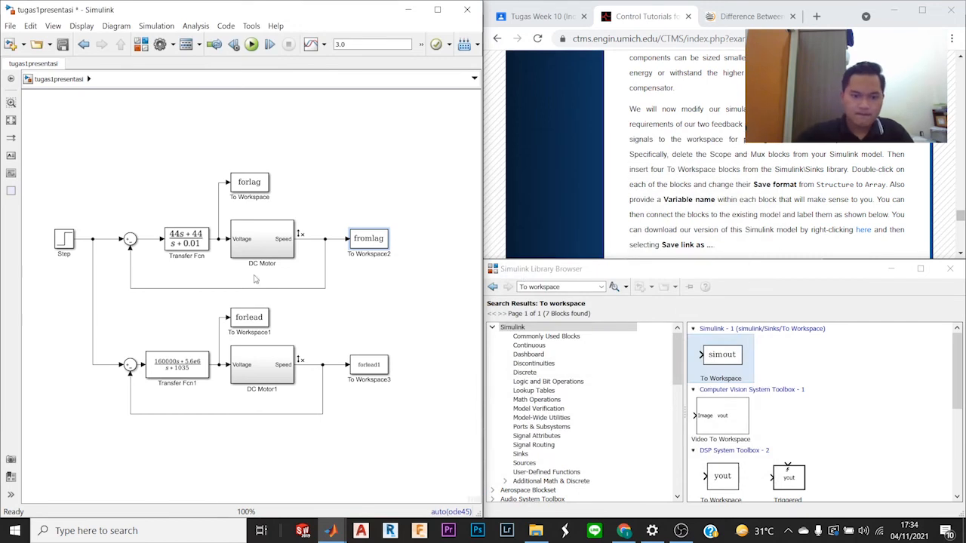
double_click(373, 366)
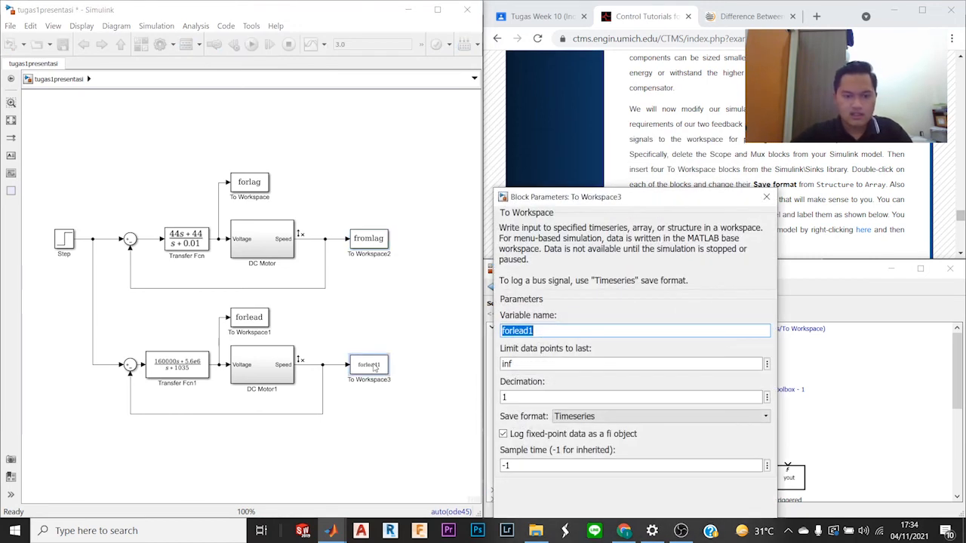
text(f)
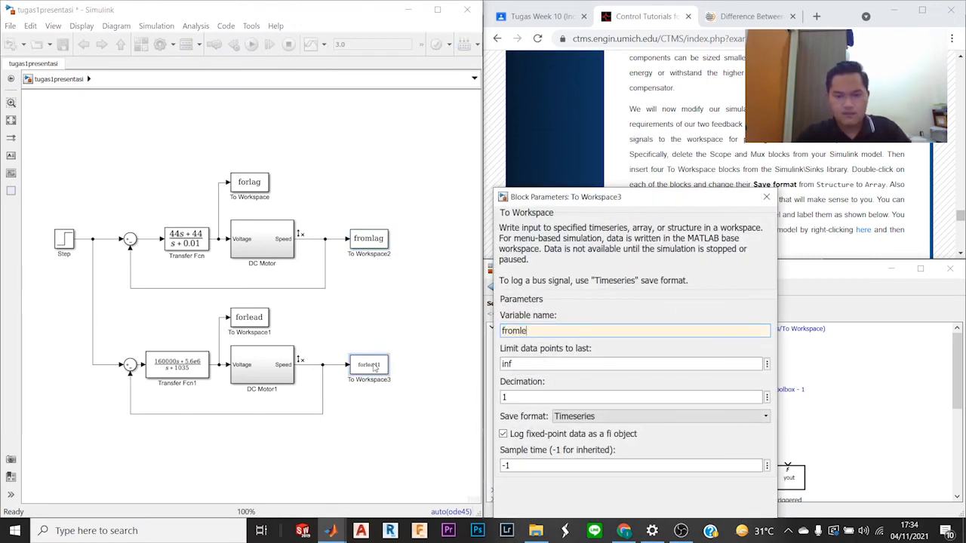
key(Return)
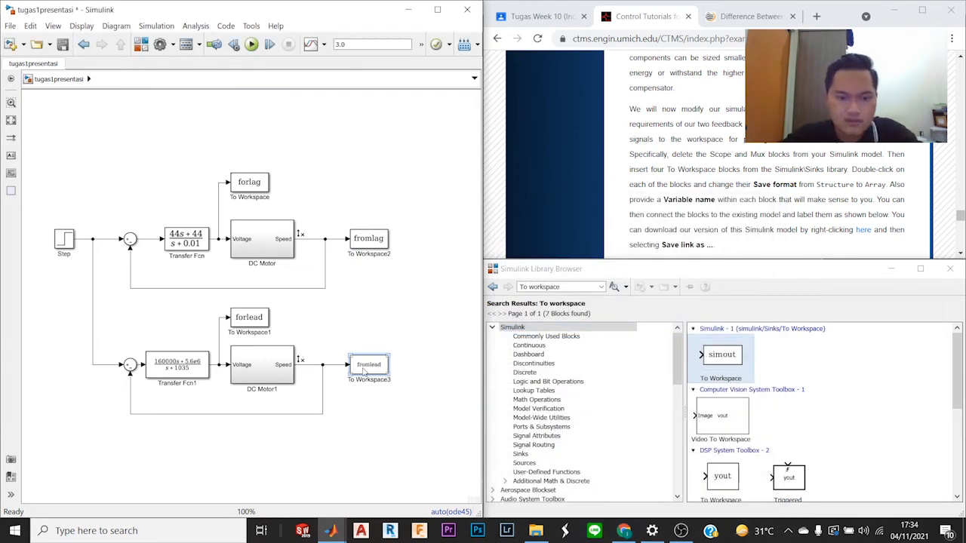
Step: Widen the fromlead and fromlag blocks slightly so their variable names fit inside
drag(389, 375, 399, 376)
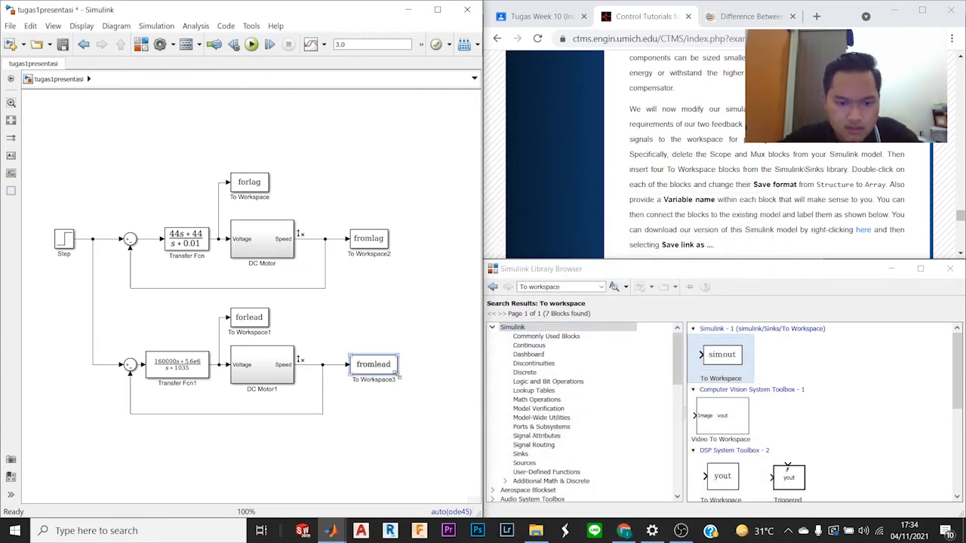
click(412, 308)
click(386, 248)
drag(388, 250, 398, 253)
click(788, 229)
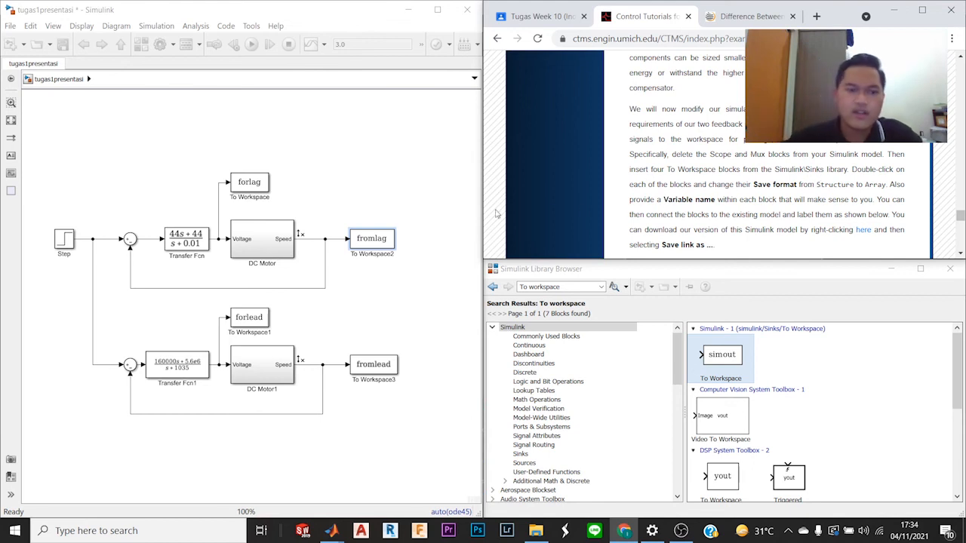
Step: Set the save format of the forlag and fromlag To Workspace blocks to Array
click(254, 191)
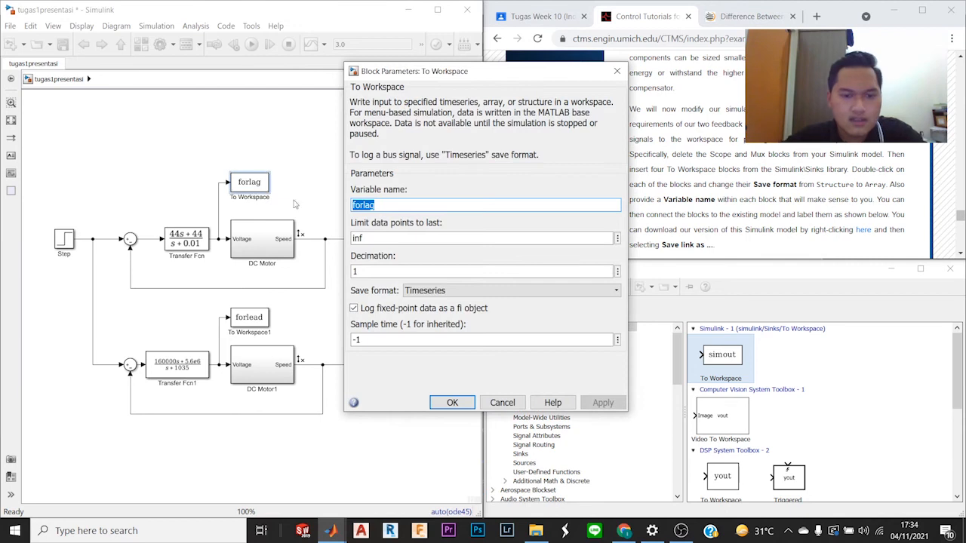
click(458, 293)
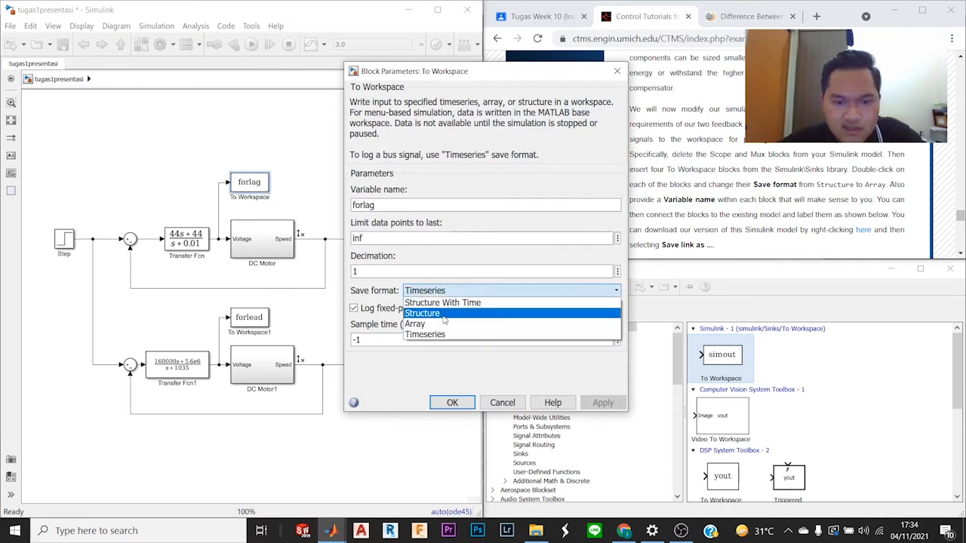
click(449, 324)
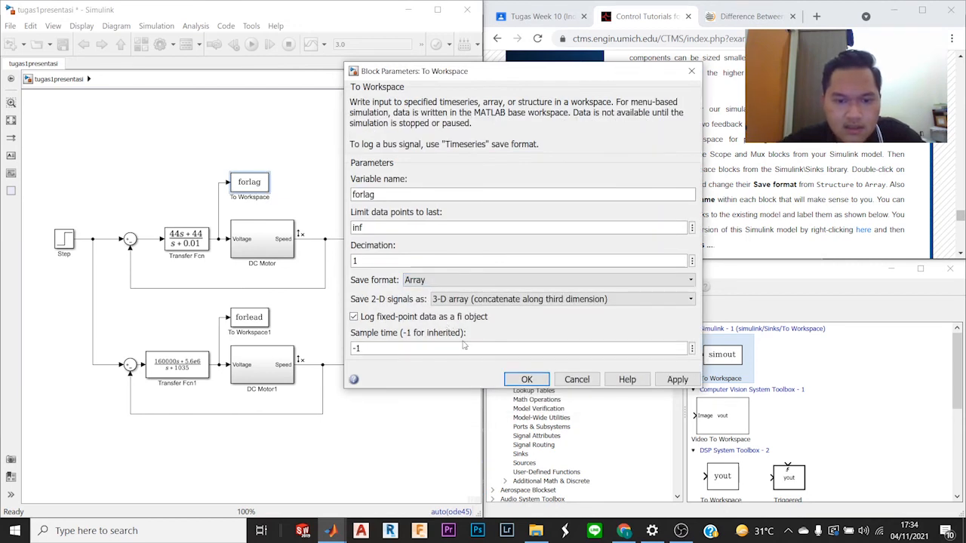
click(527, 379)
click(375, 241)
double_click(375, 240)
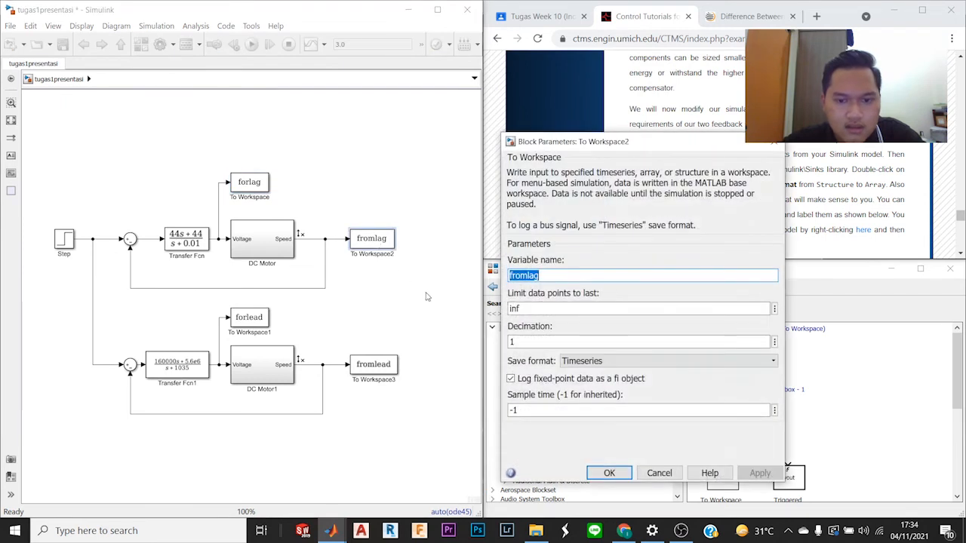
click(615, 365)
click(619, 397)
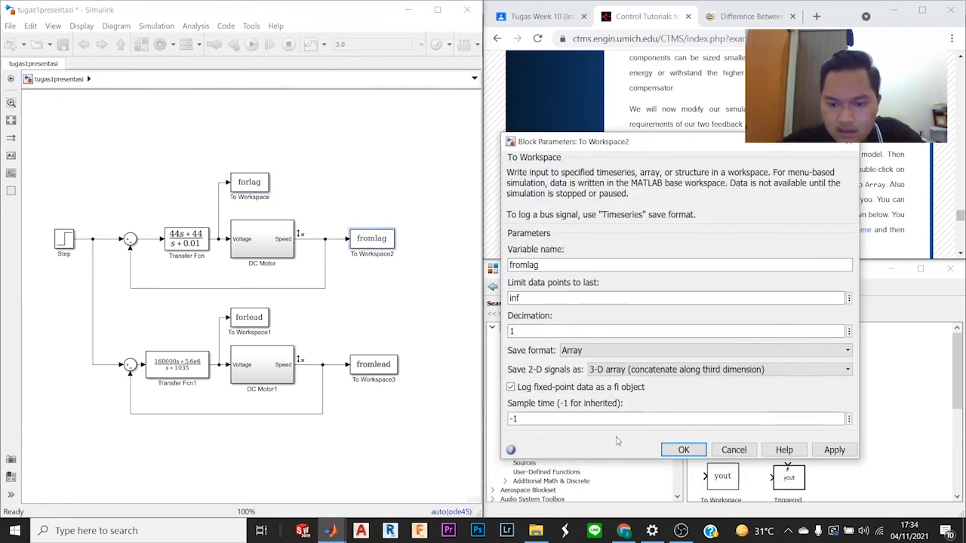
click(681, 450)
Step: Set the save format of the fromlead and forlead To Workspace blocks to Array
click(375, 370)
double_click(375, 369)
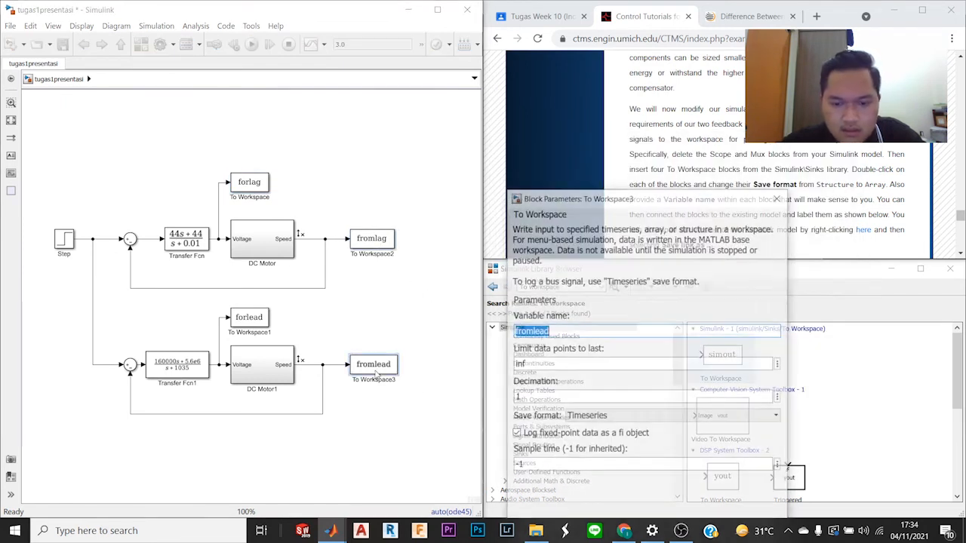
click(613, 416)
click(621, 452)
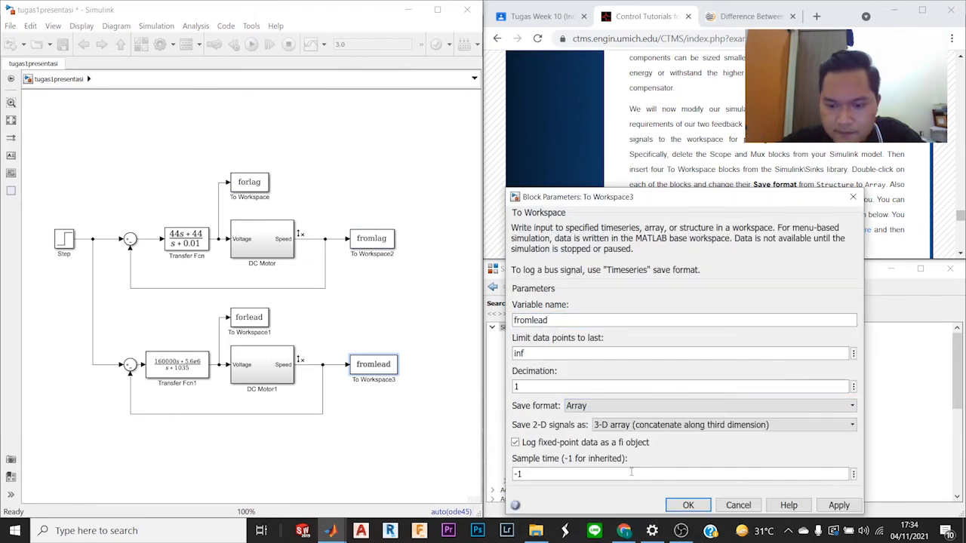
click(687, 505)
double_click(249, 320)
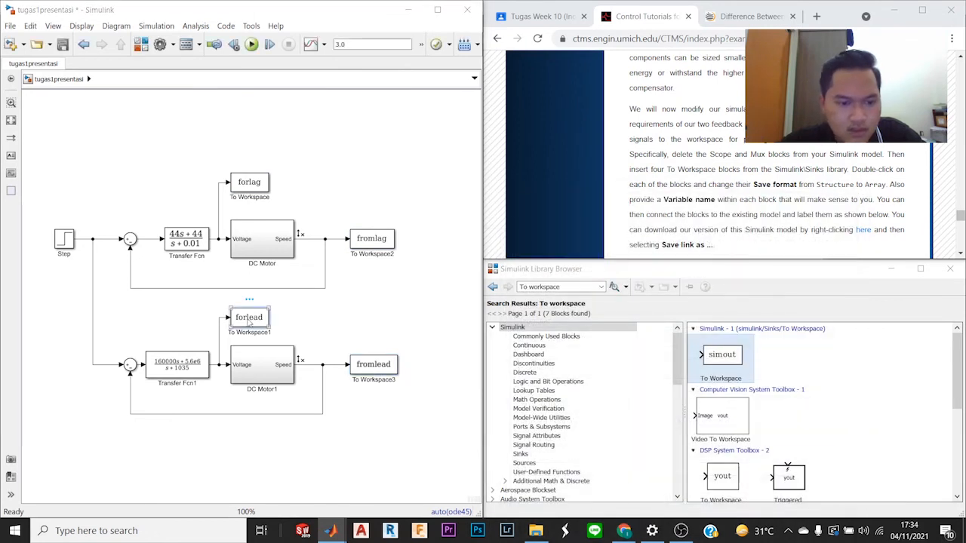
click(435, 417)
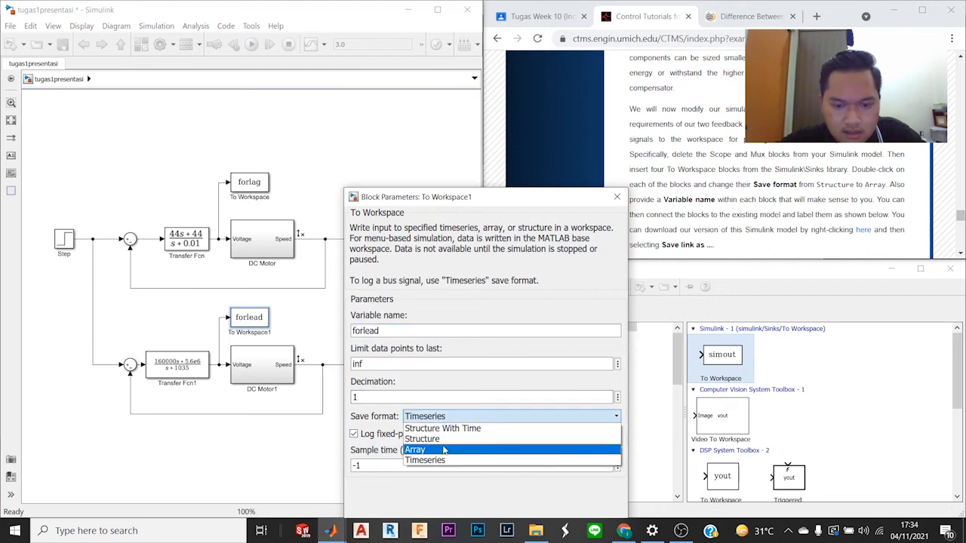
click(445, 453)
click(527, 505)
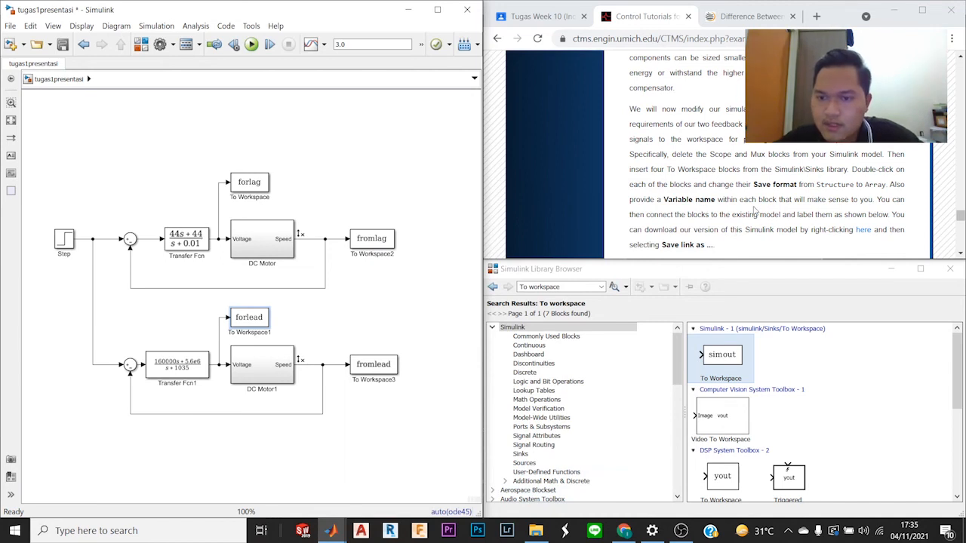
Step: Check the block labels in the tutorial's model diagram and rename the forlag block's label to Voltage
scroll(754, 211, down, 2)
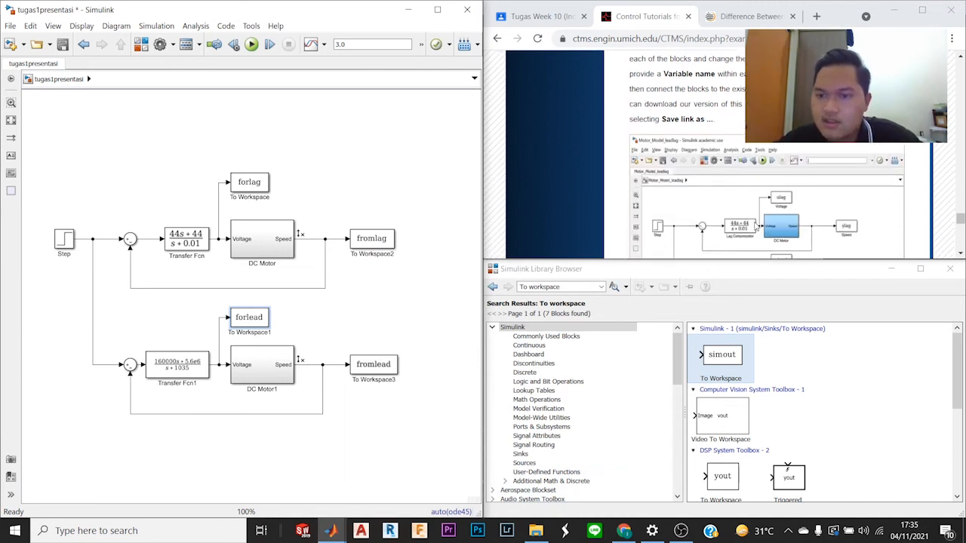
scroll(754, 226, down, 1)
scroll(768, 154, down, 1)
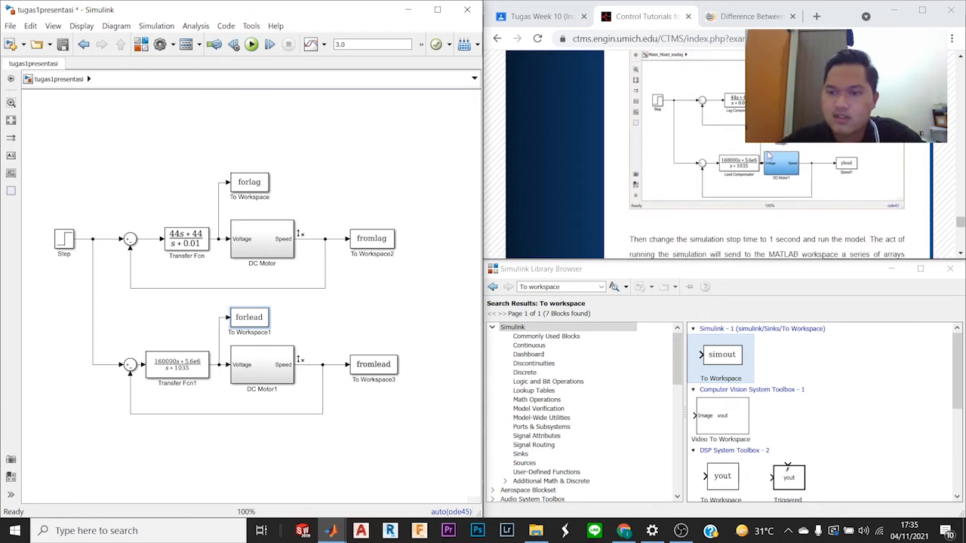
double_click(255, 198)
triple_click(256, 199)
text(Volta)
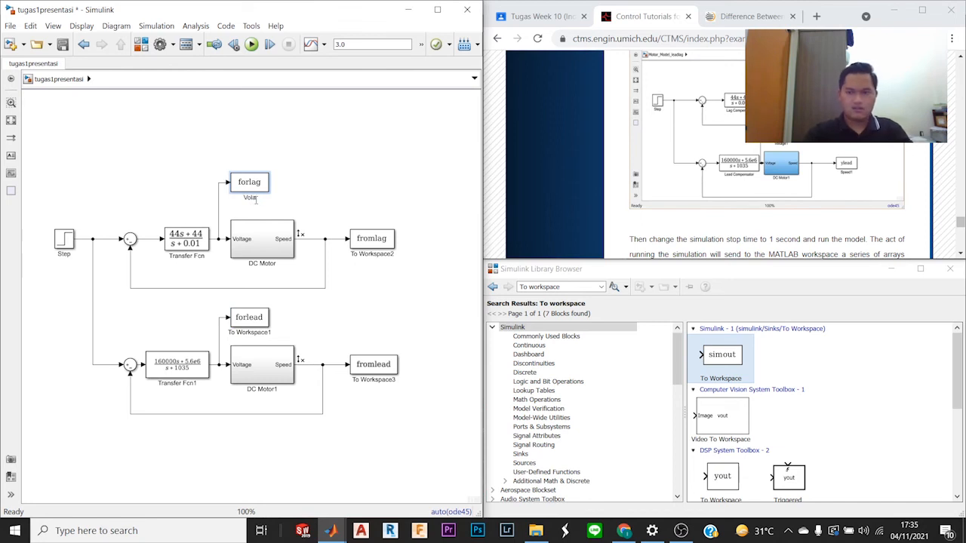
text(ge)
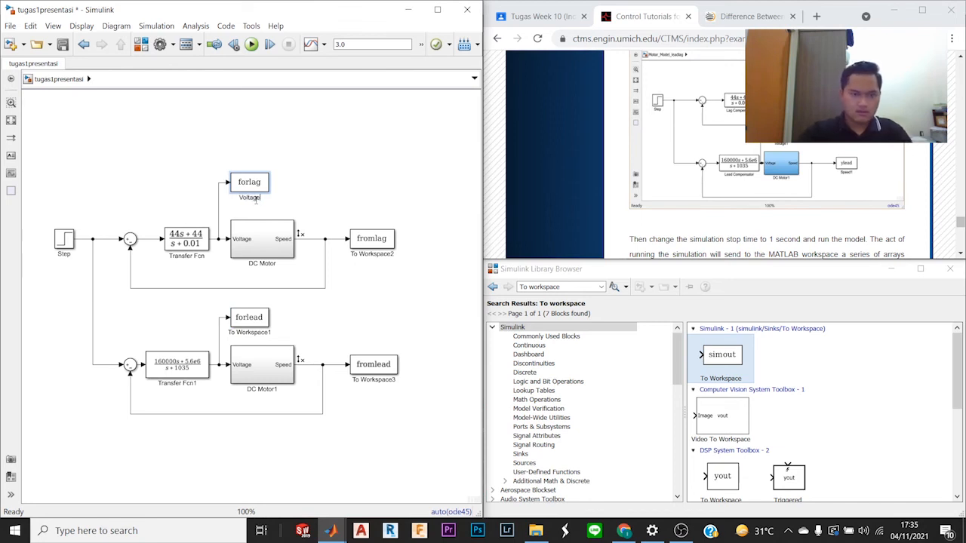
Step: Rename the label of the forlead block above DC Motor1 to Voltage1
click(261, 336)
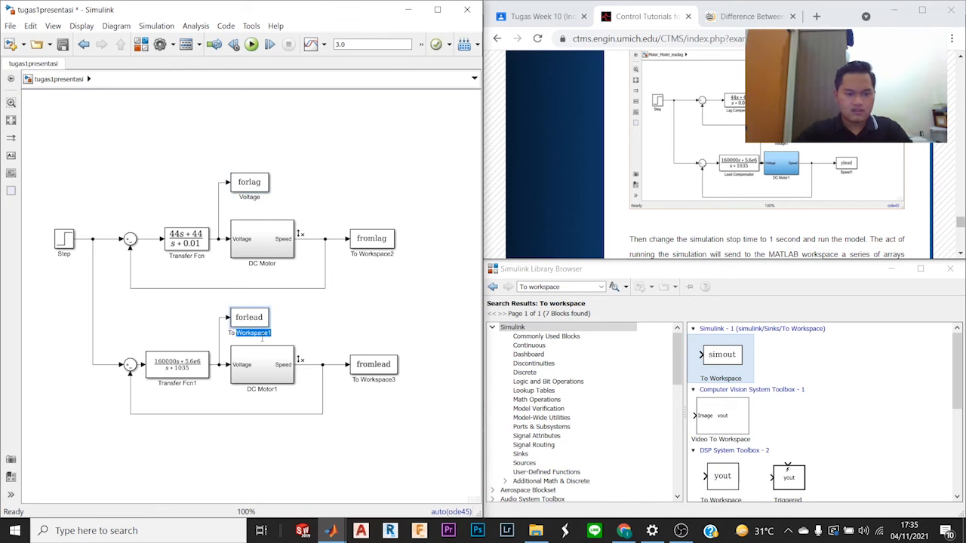
key(ctrl+a)
text(Voltage)
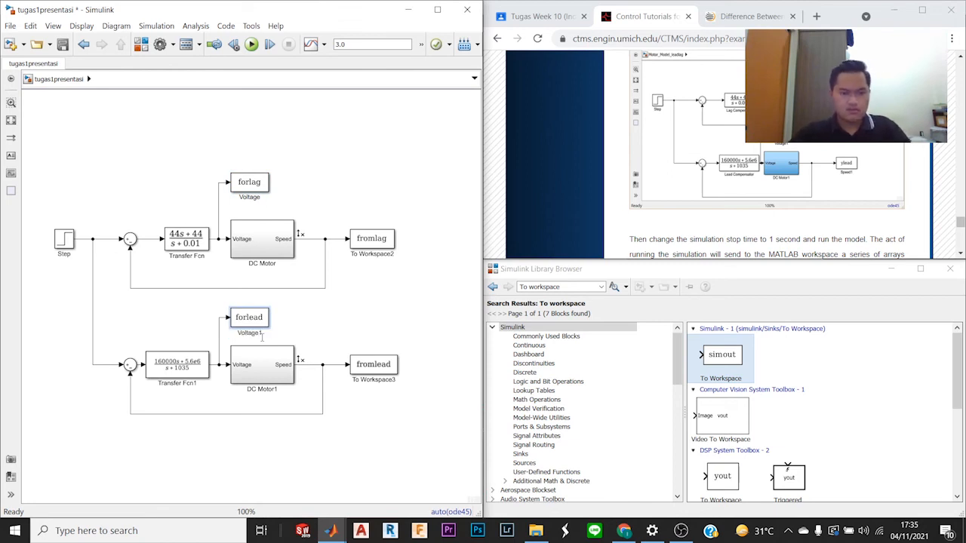
Step: Rename the label of the fromlag block beside DC Motor to Speed
click(379, 255)
double_click(382, 256)
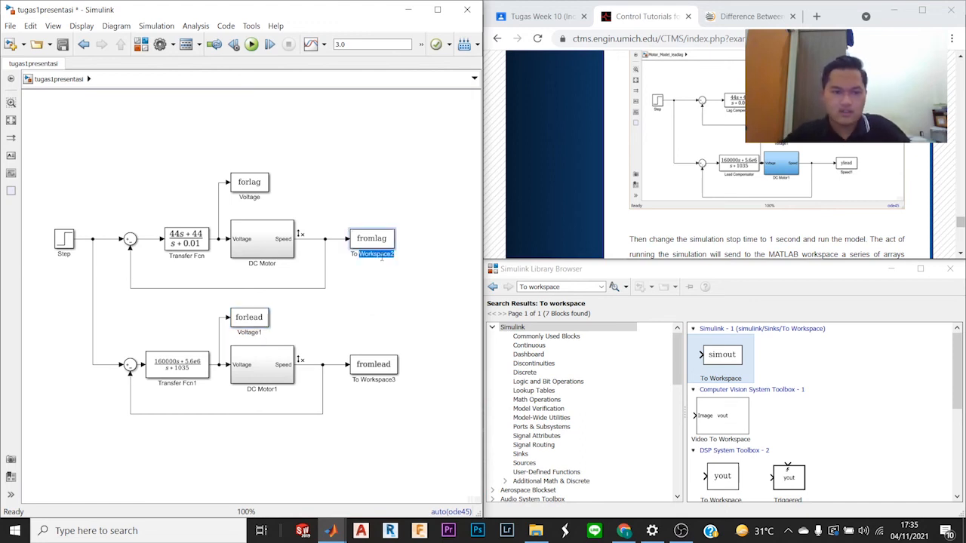
triple_click(382, 257)
triple_click(382, 258)
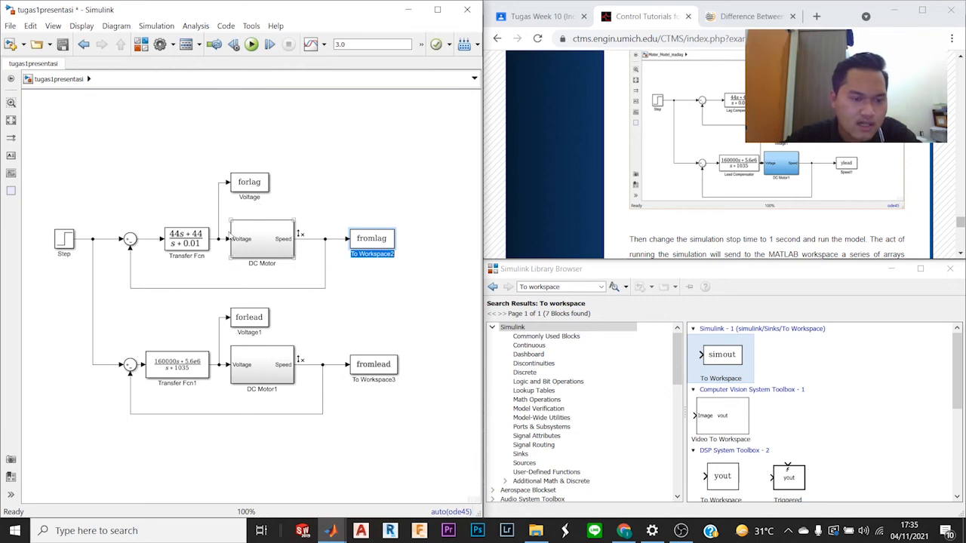
click(198, 242)
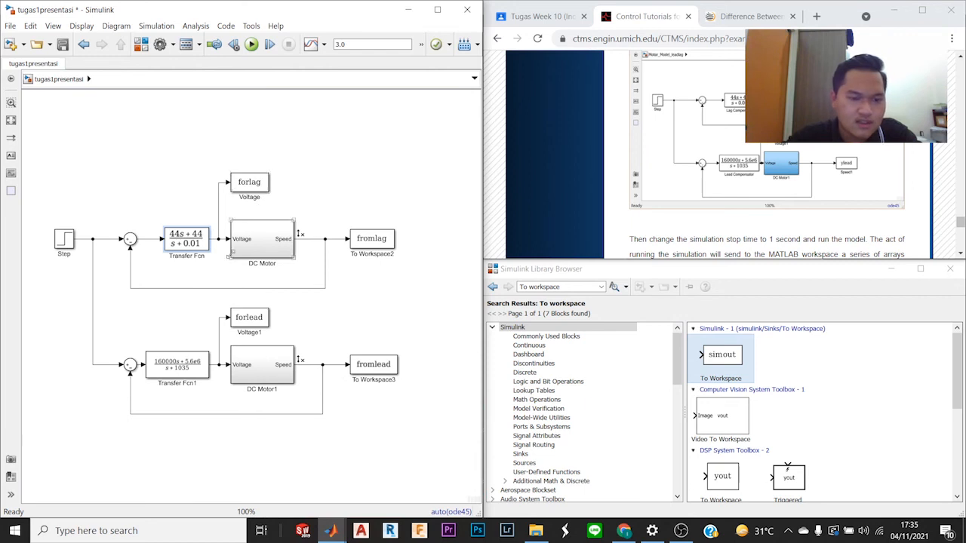
click(381, 240)
click(369, 254)
text(Speed)
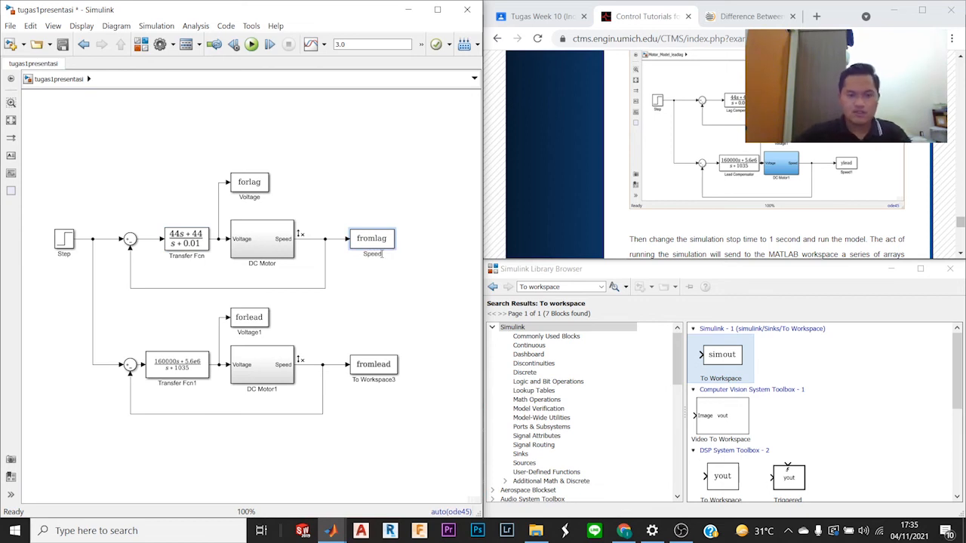
Step: Rename the label of the fromlead block beside DC Motor1 to Speed1
click(404, 338)
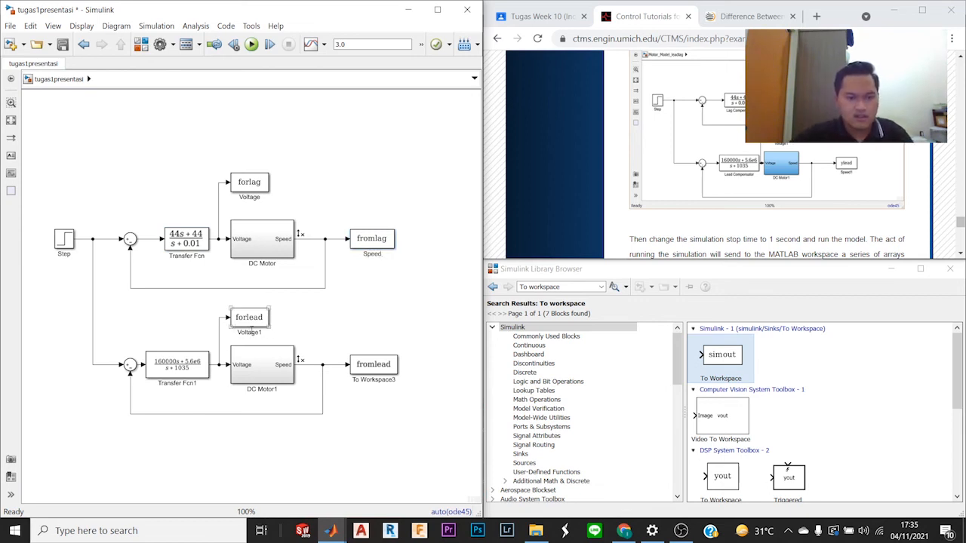
click(373, 365)
click(374, 380)
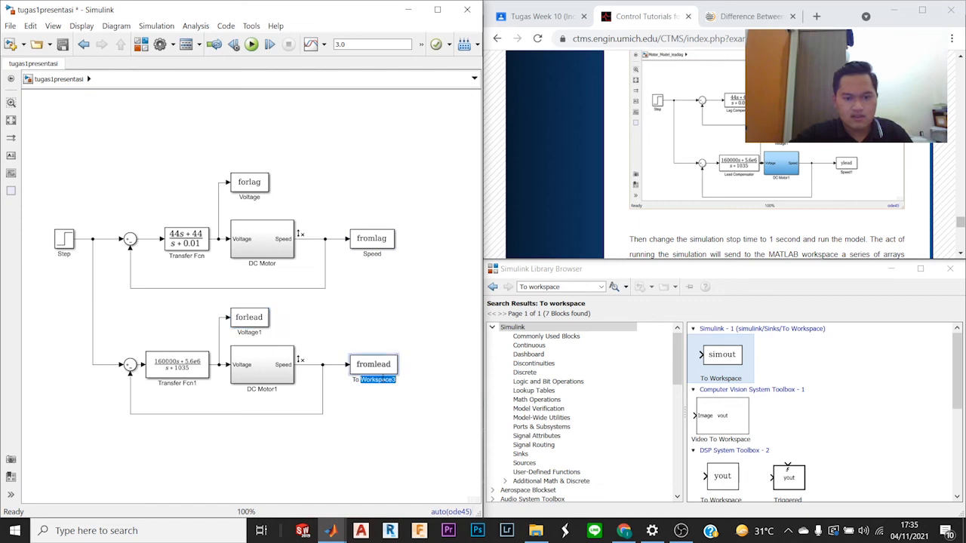
text(Speed1)
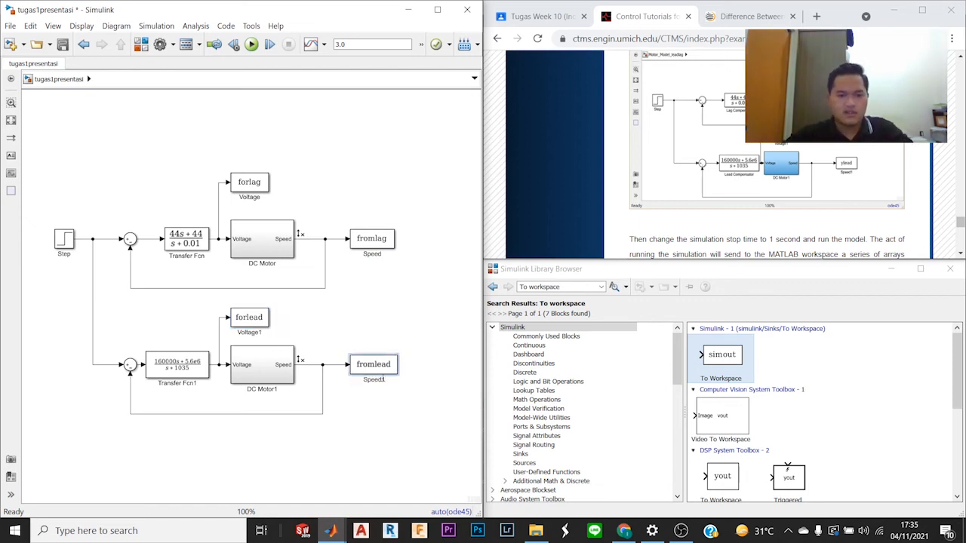
click(398, 338)
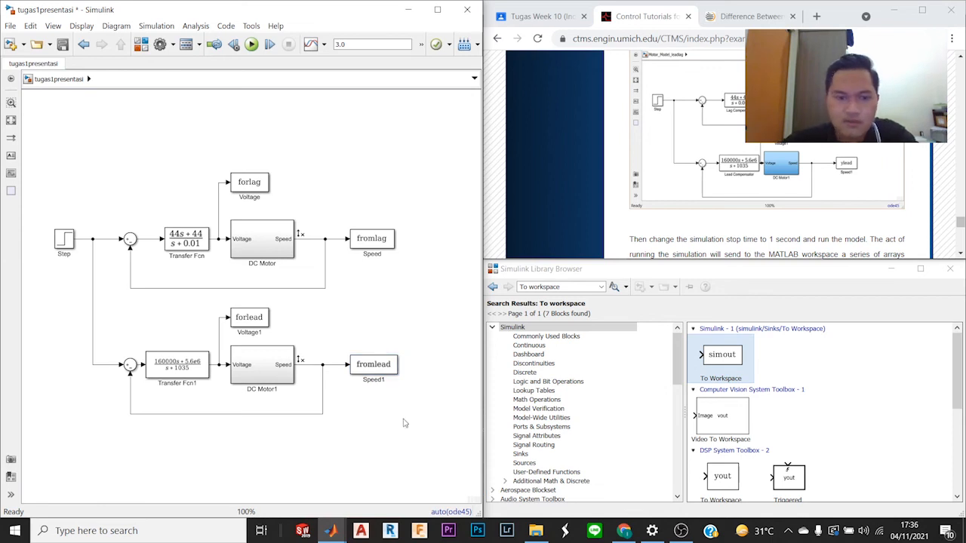
Step: Set the tugas1presentasi model's simulation stop time to 1.0 in its configuration parameters, as the tutorial instructs
scroll(754, 154, up, 3)
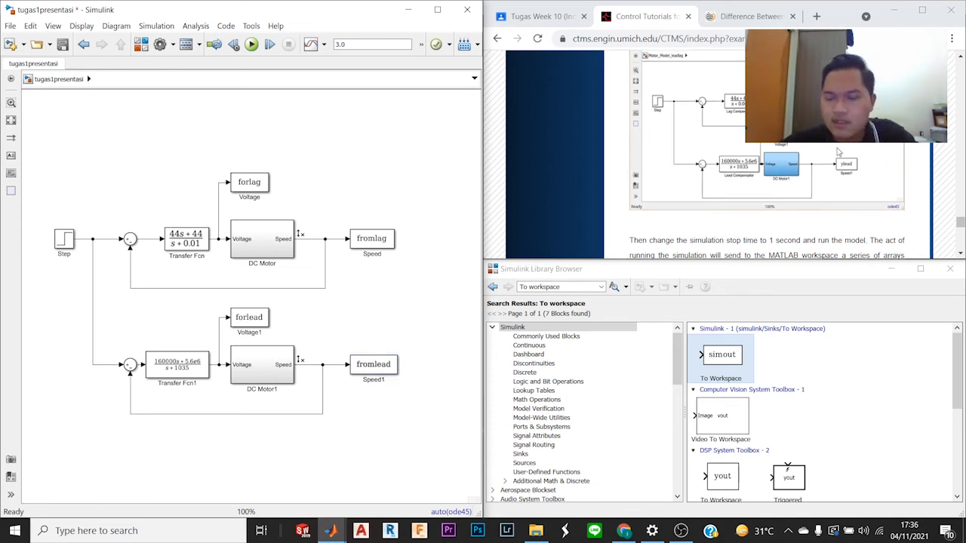
scroll(838, 153, down, 2)
scroll(837, 153, down, 3)
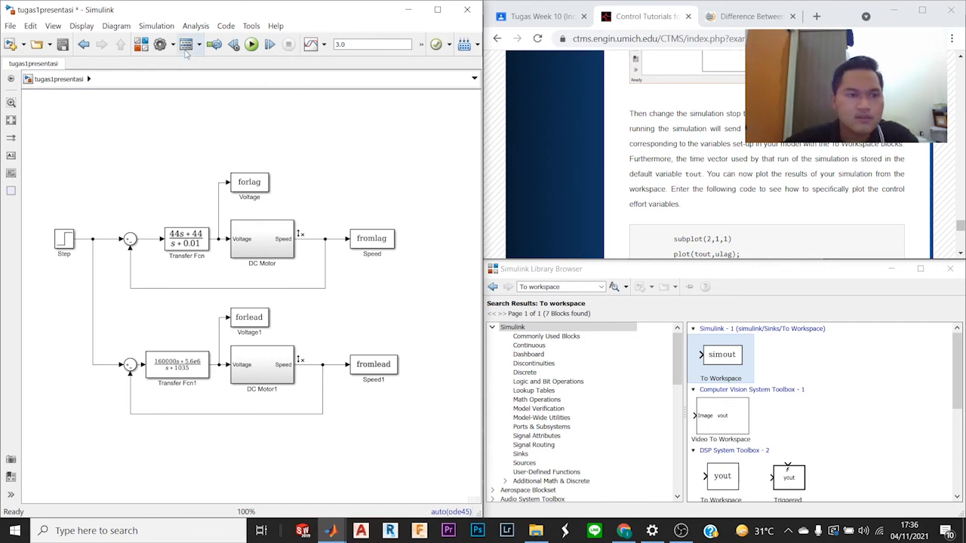
click(162, 26)
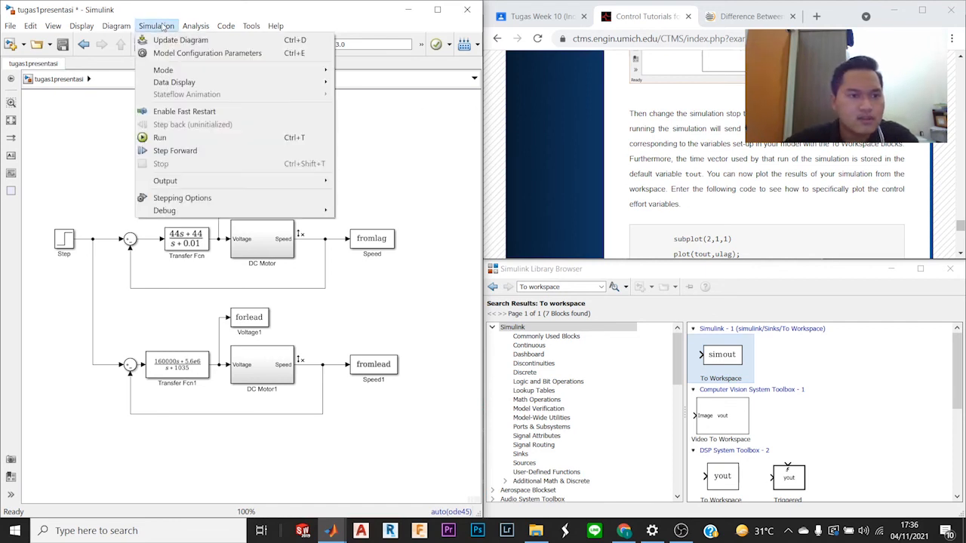
click(190, 53)
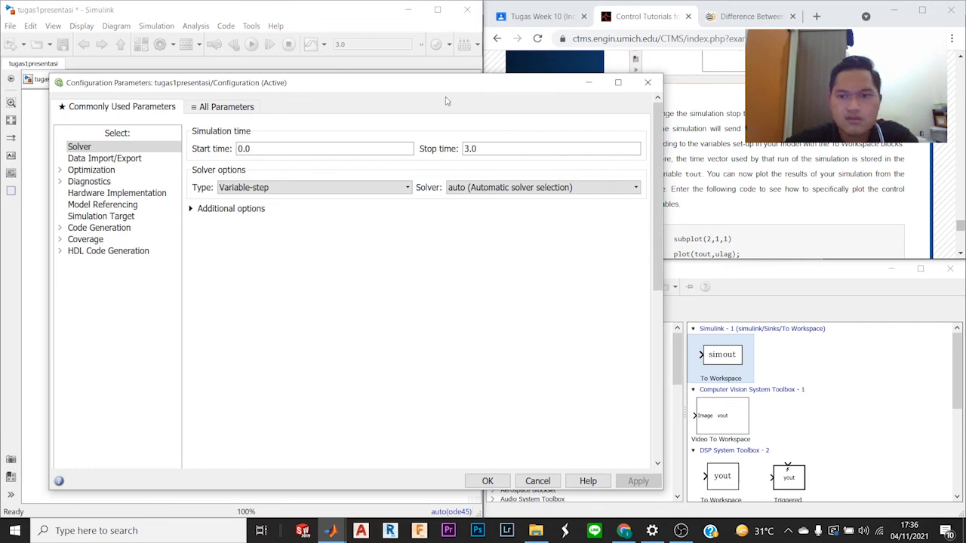
mouse_move(438, 94)
mouse_down()
mouse_move(399, 90)
mouse_move(425, 98)
mouse_up()
double_click(455, 153)
click(454, 154)
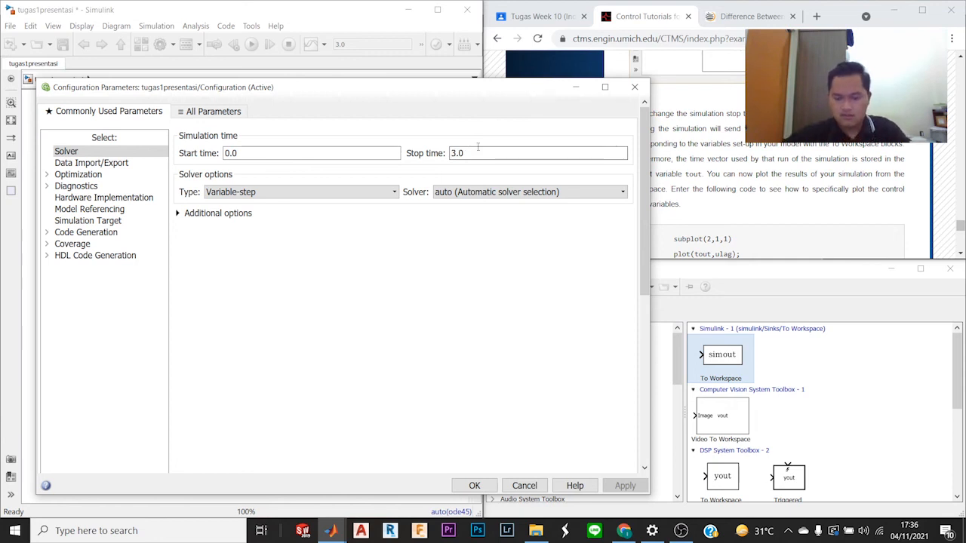
key(BackSpace)
text(1)
key(Return)
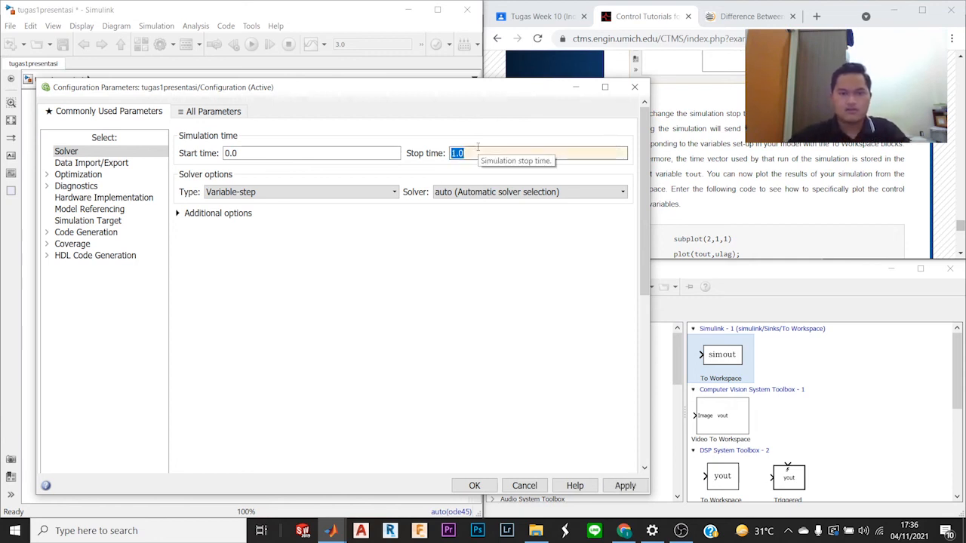
click(615, 487)
click(481, 485)
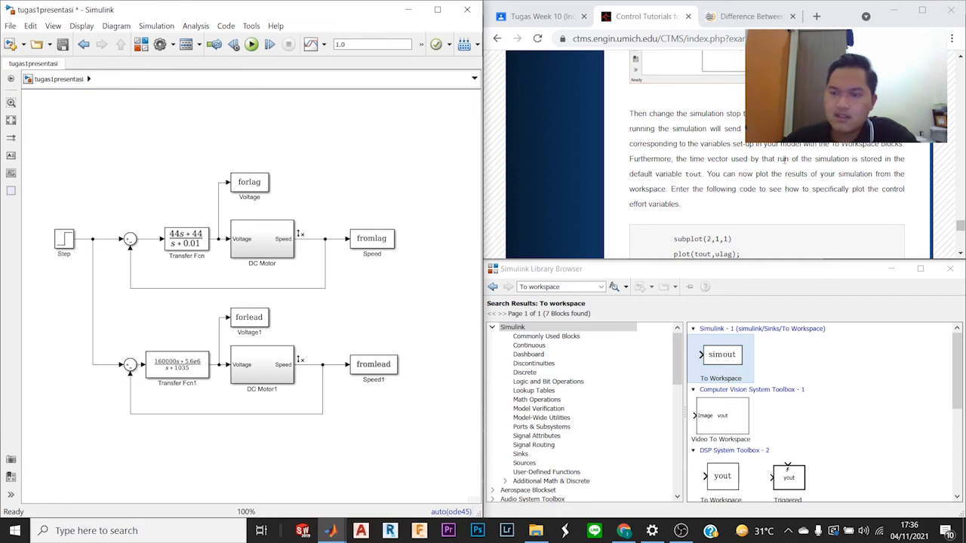
Step: Copy the tutorial's control effort plotting code and paste it at the MATLAB command prompt
scroll(777, 165, down, 2)
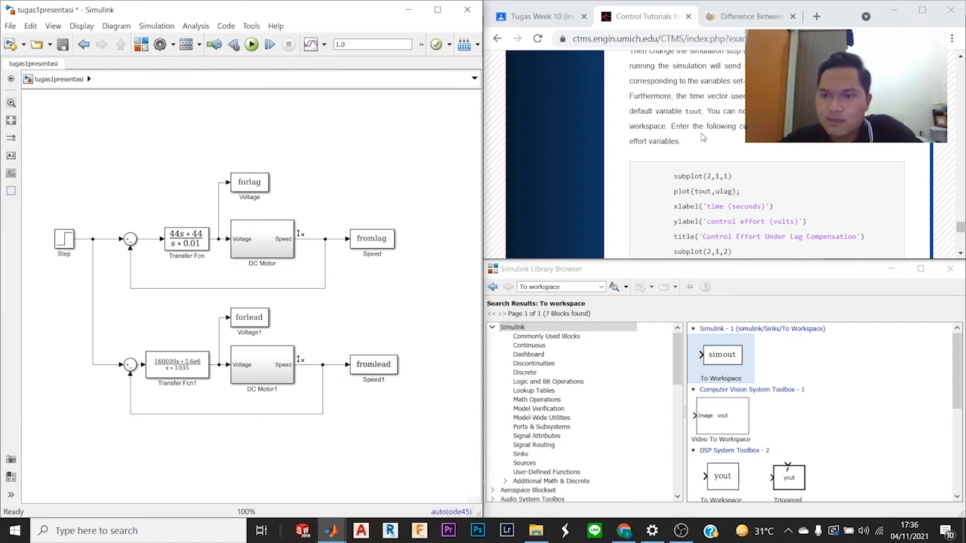
scroll(687, 148, down, 1)
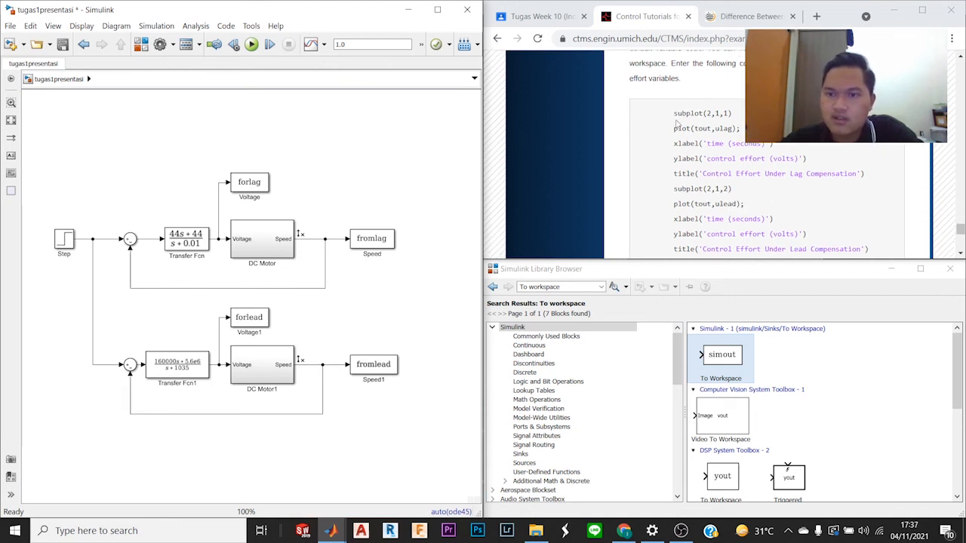
drag(676, 115, 898, 215)
key(ctrl+c)
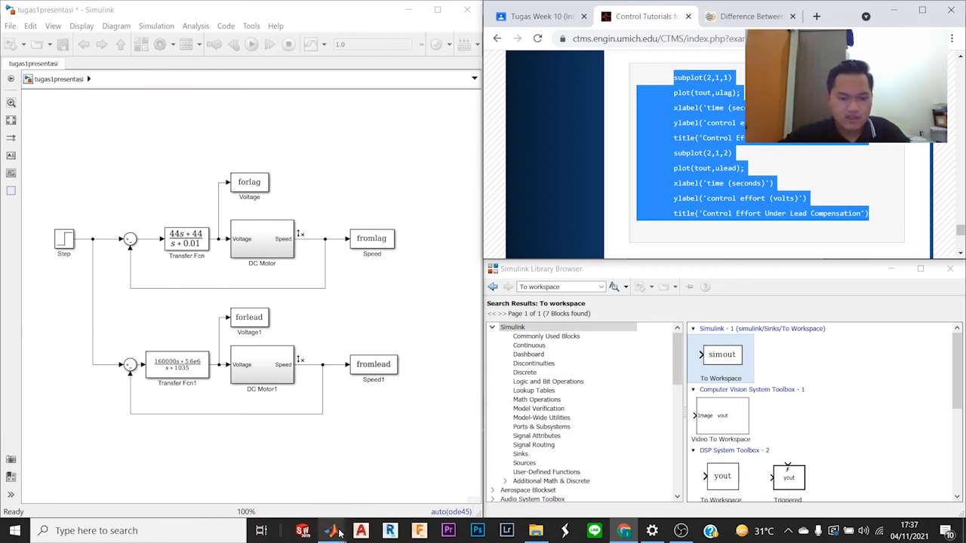
mouse_move(336, 533)
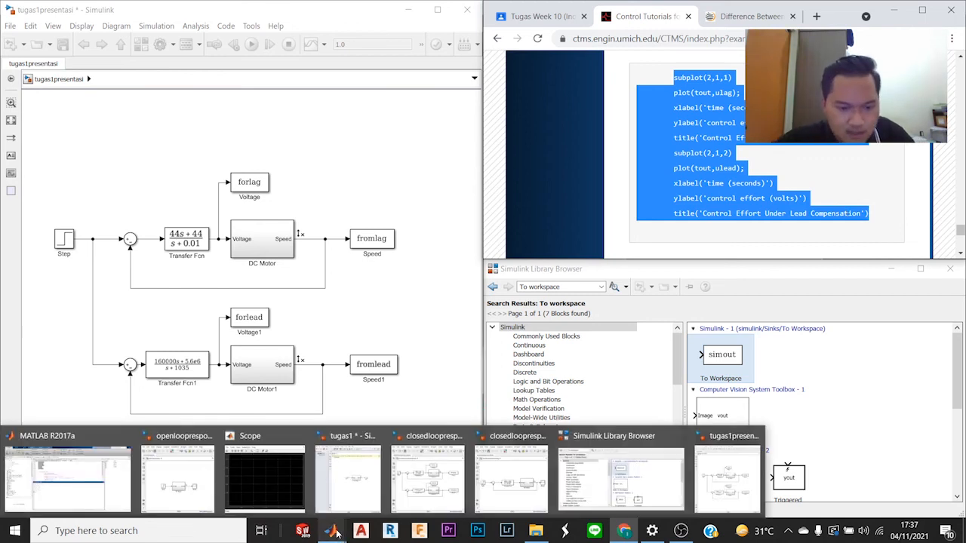
click(117, 477)
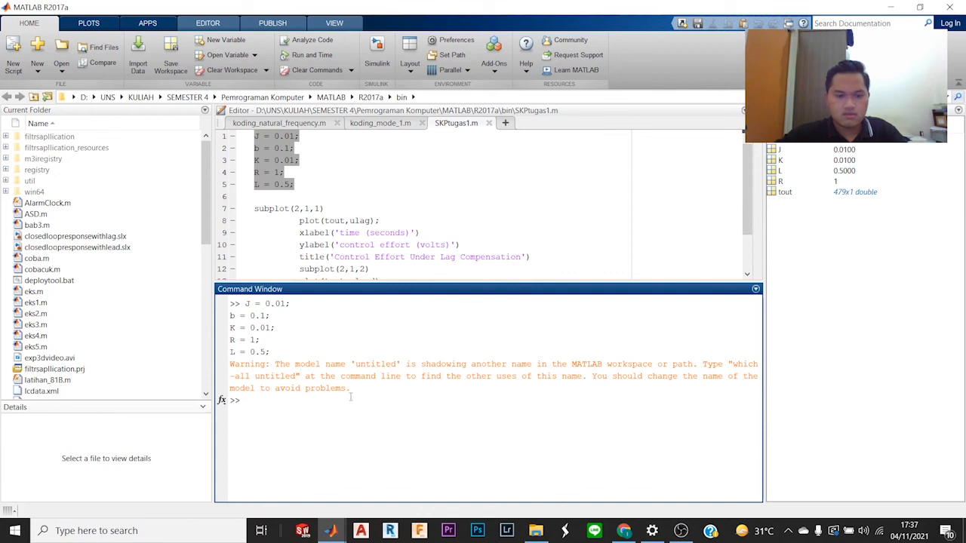
key(ctrl+v)
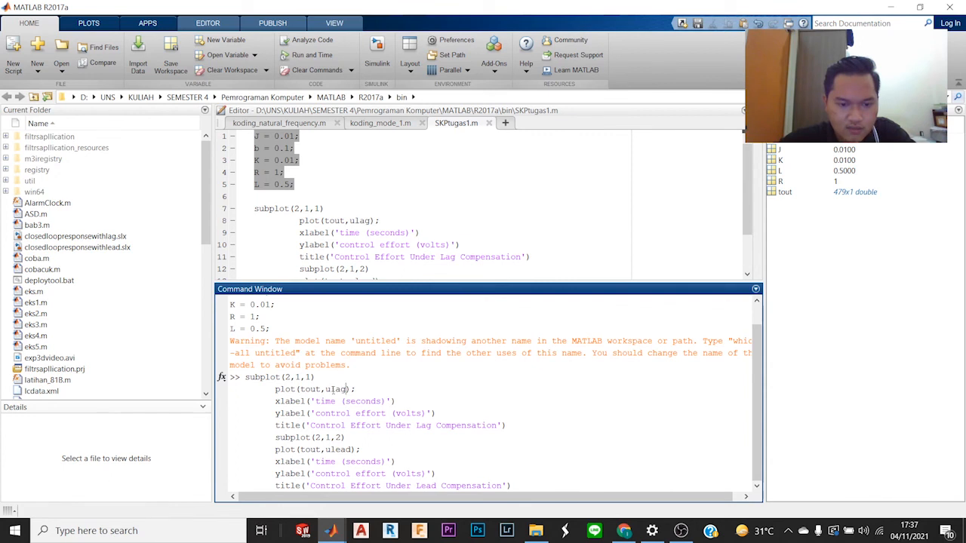
Step: Change the plotted variables in the pasted code from ulag to forlag and from ulead to forlead
key(BackSpace)
text(for)
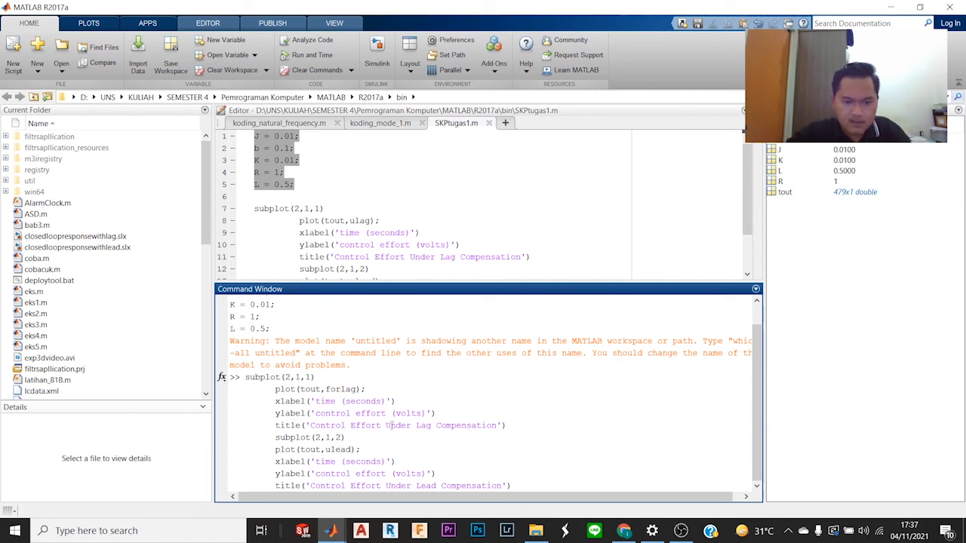
key(BackSpace)
text(for)
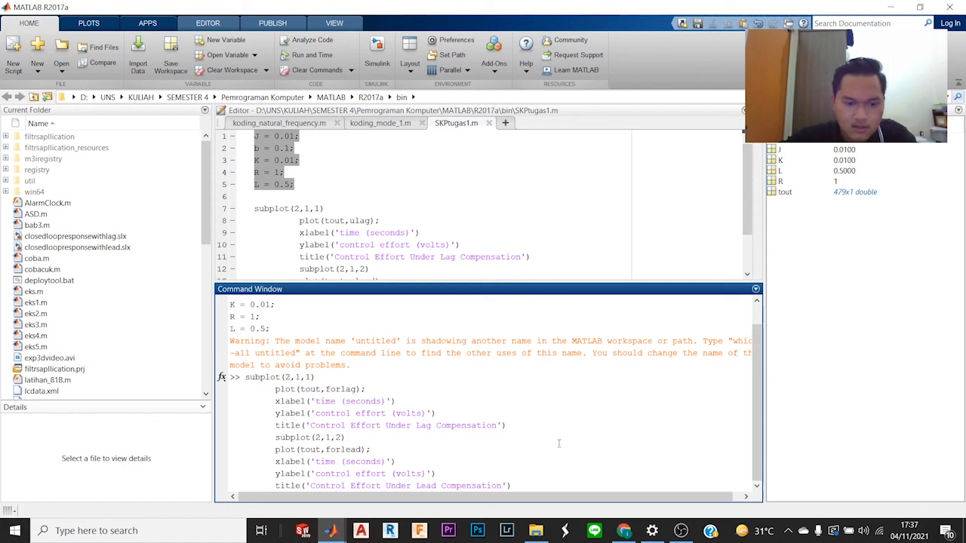
text(\)
Step: Try to run the edited plotting commands and close the figure window
key(Return)
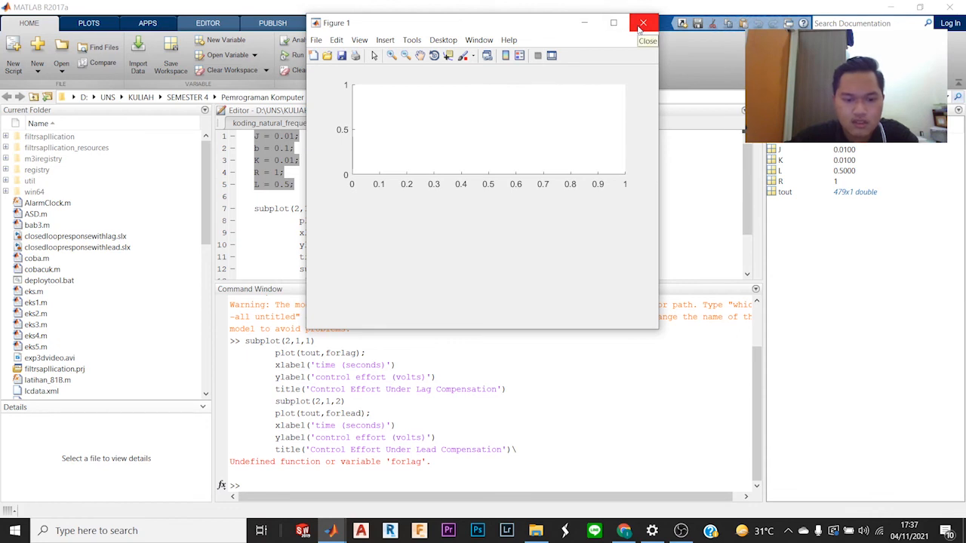
click(641, 25)
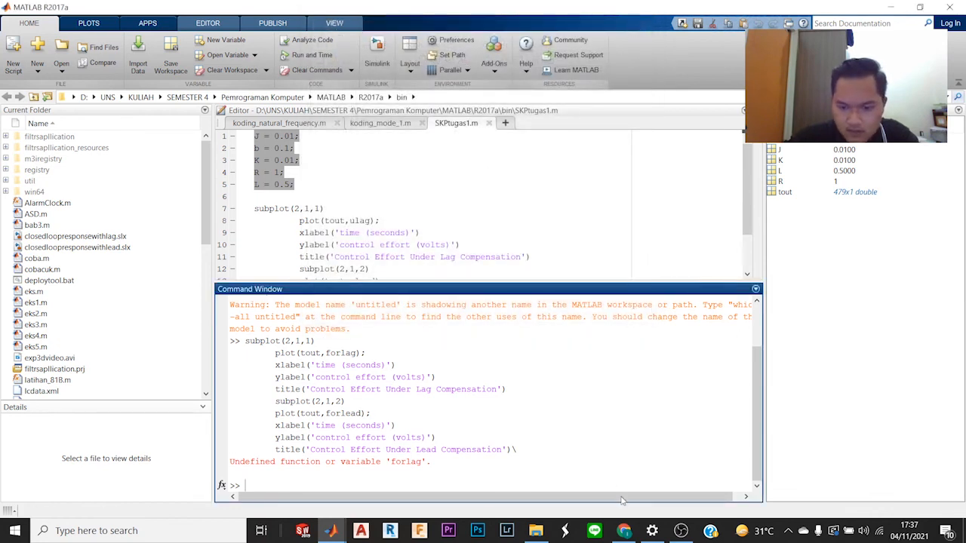
Step: Run the tugas1presentasi simulation in Simulink and return to the MATLAB window
mouse_move(632, 532)
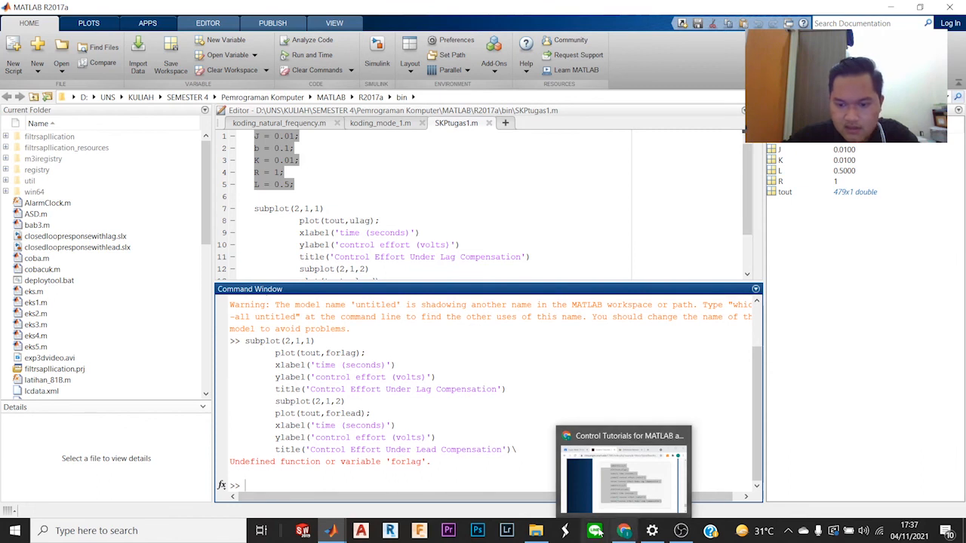
mouse_move(336, 533)
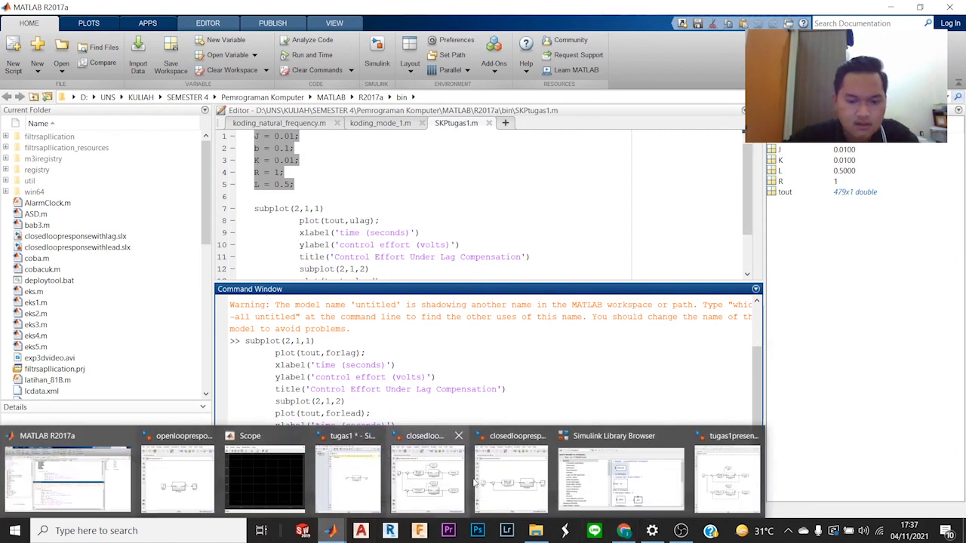
mouse_move(507, 481)
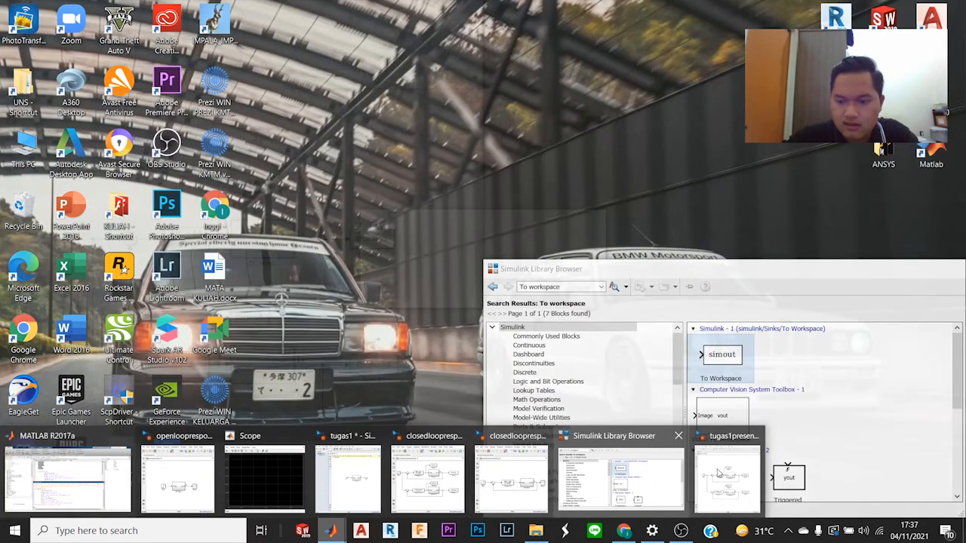
mouse_move(720, 473)
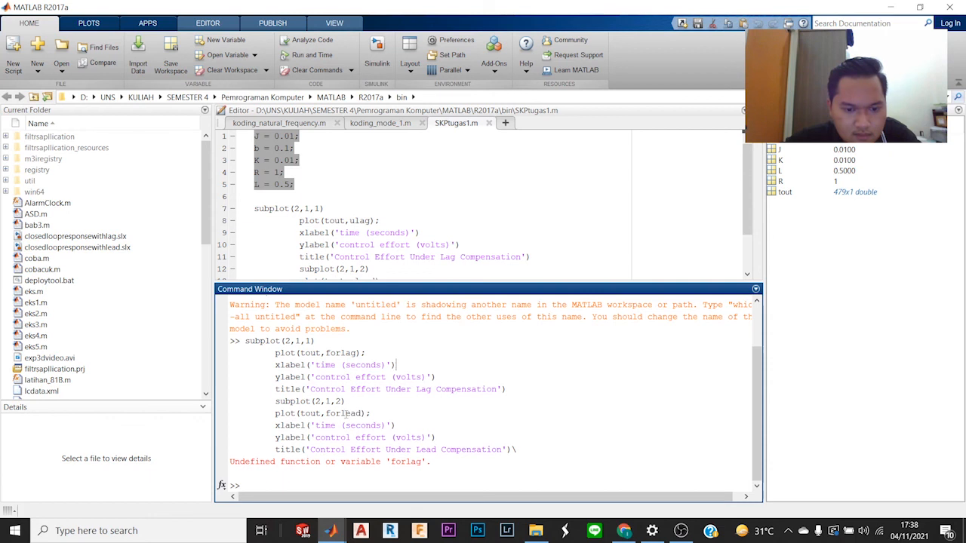
drag(518, 450, 246, 341)
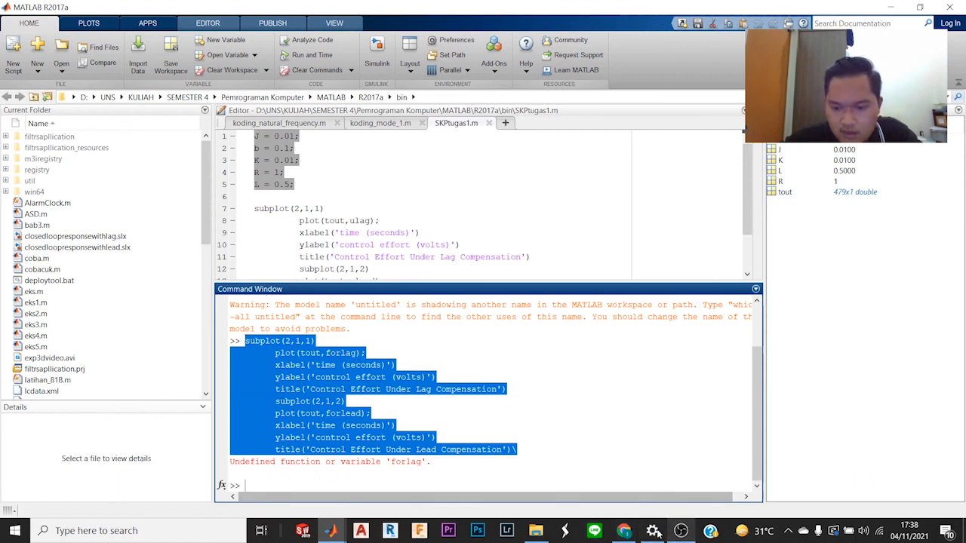
key(alt+Tab)
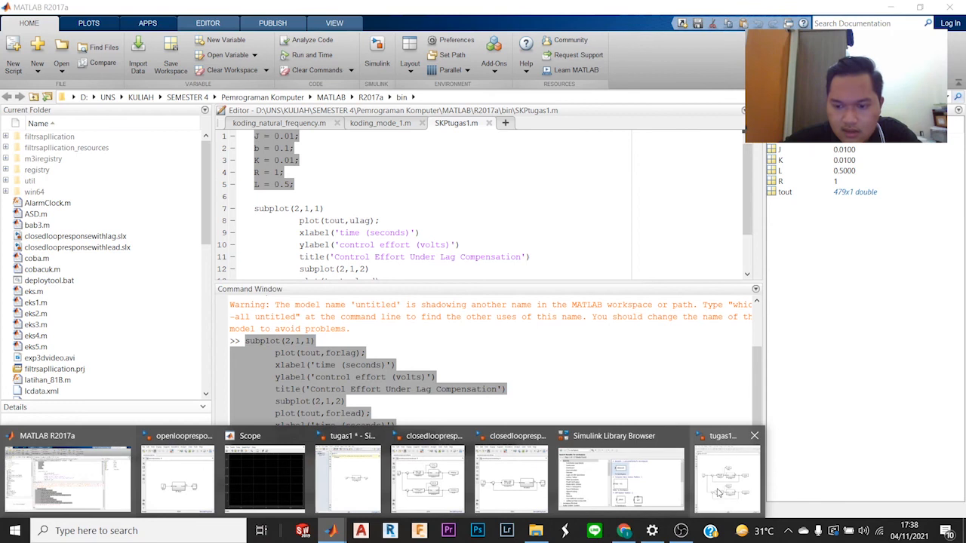
click(718, 490)
click(253, 44)
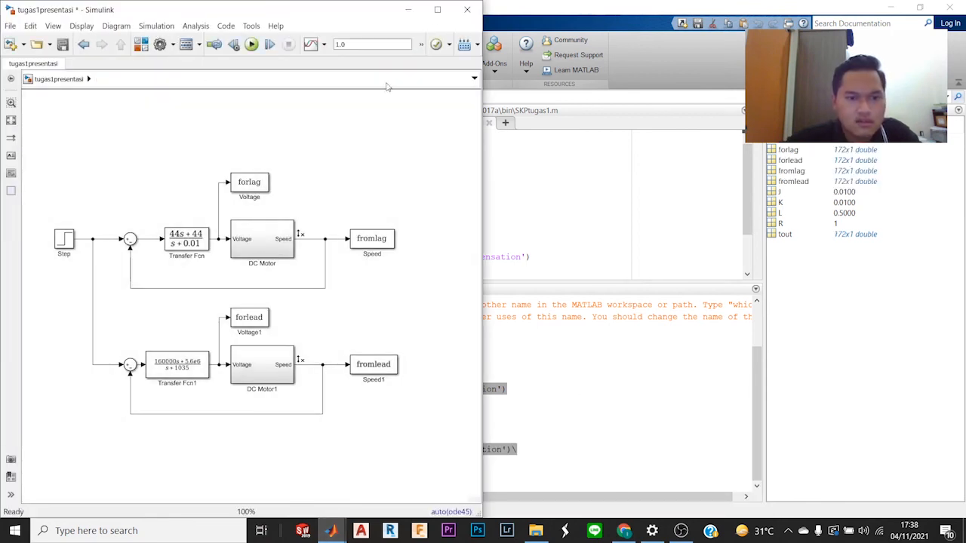
click(408, 9)
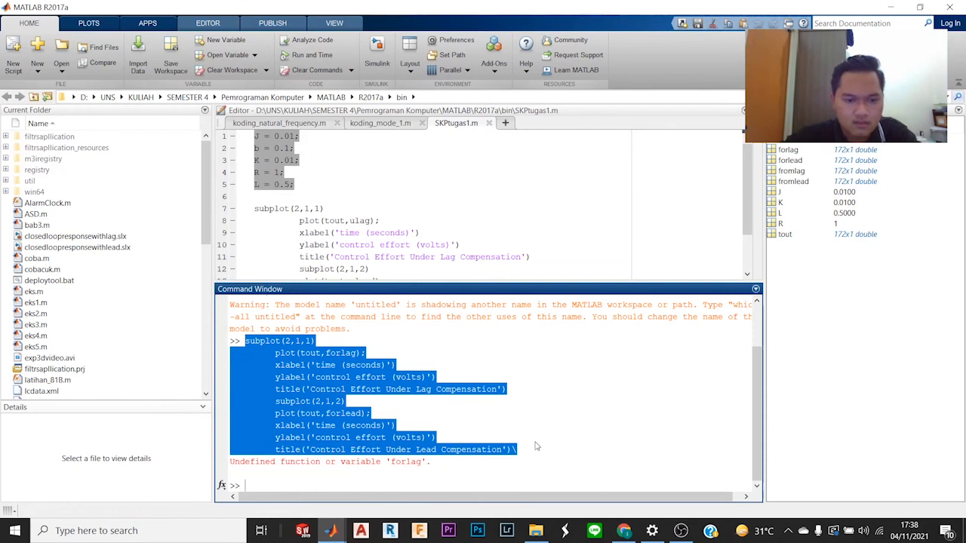
Step: Recall the edited plotting commands at the command prompt and rerun them to plot the lag and lead control efforts
click(312, 486)
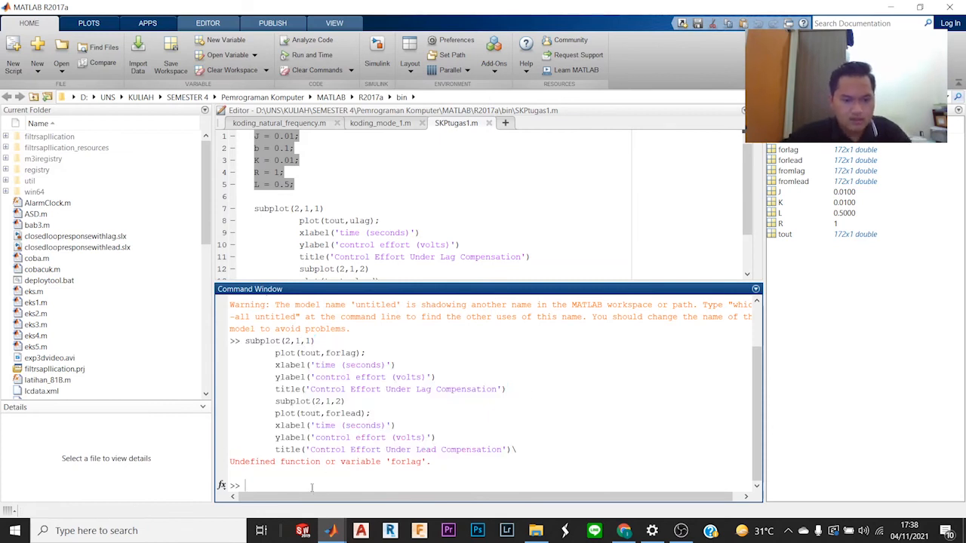
key(Up)
key(Return)
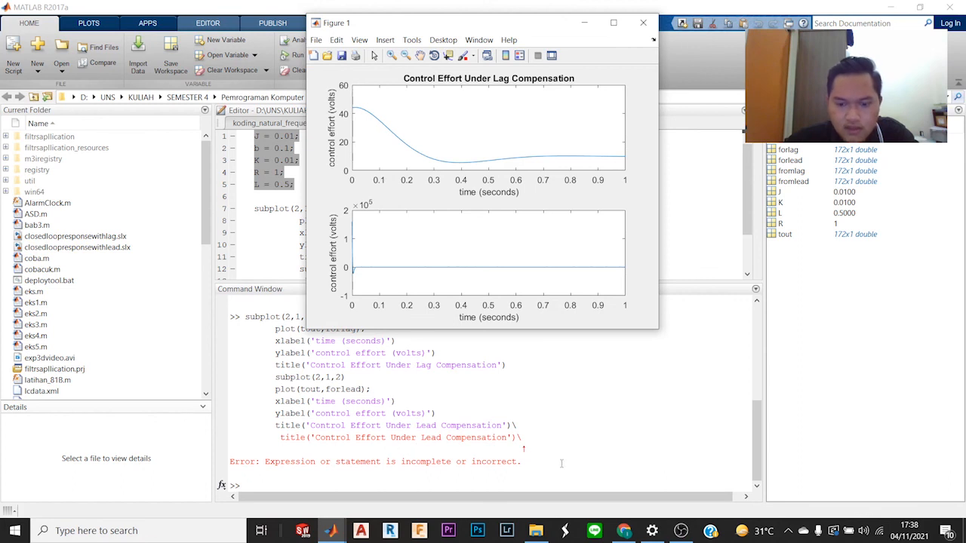
Step: Bring up the tutorial beside the figure window and compare its lag and lead control effort plots with the generated ones
mouse_move(625, 529)
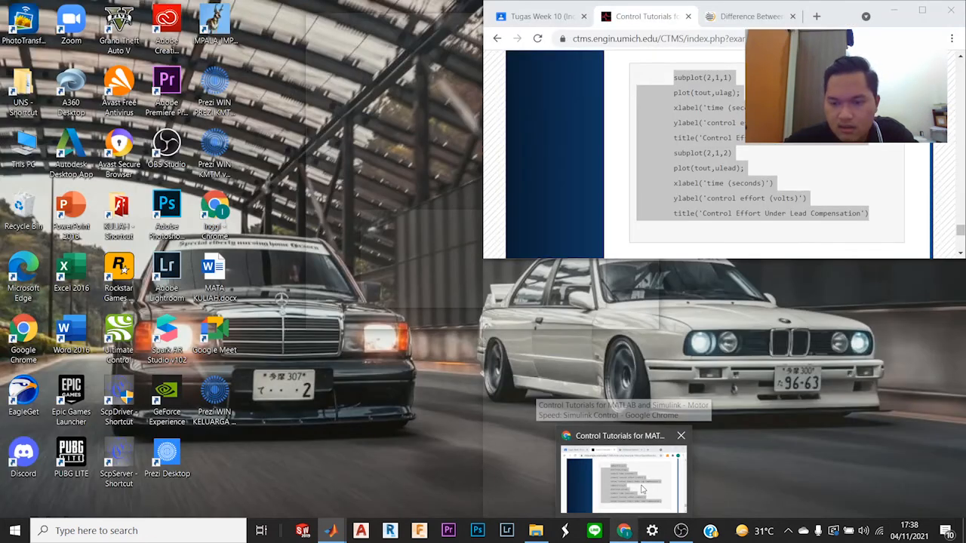
click(644, 489)
scroll(723, 182, down, 3)
scroll(671, 183, up, 3)
drag(392, 30, 186, 123)
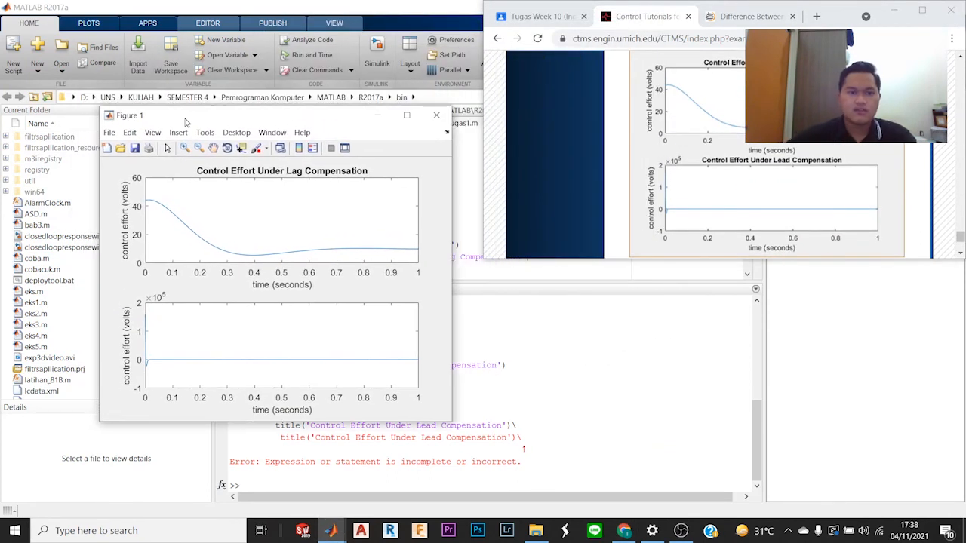
scroll(902, 174, up, 1)
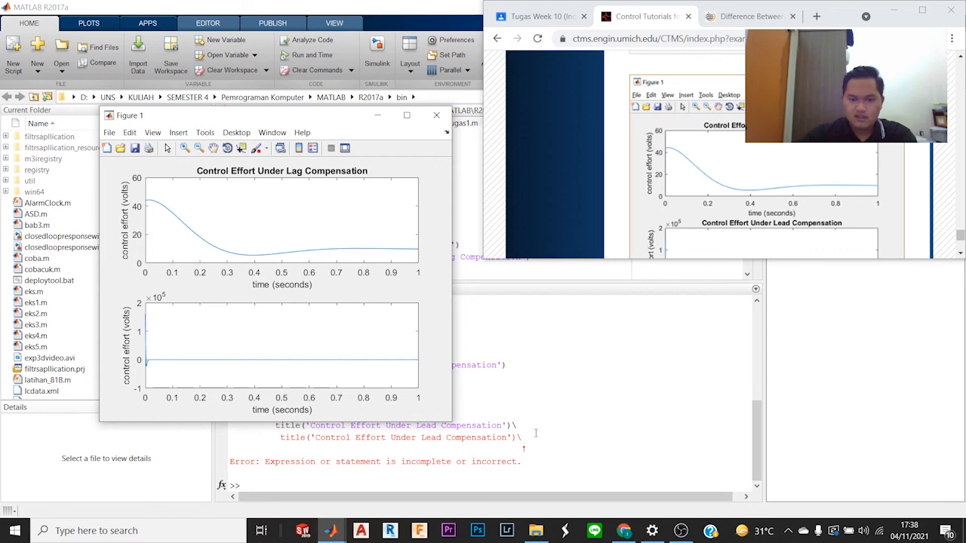
Step: Highlight the last plotting commands in the Command Window, then show the tutorial and Figure 1 side by side again
click(534, 436)
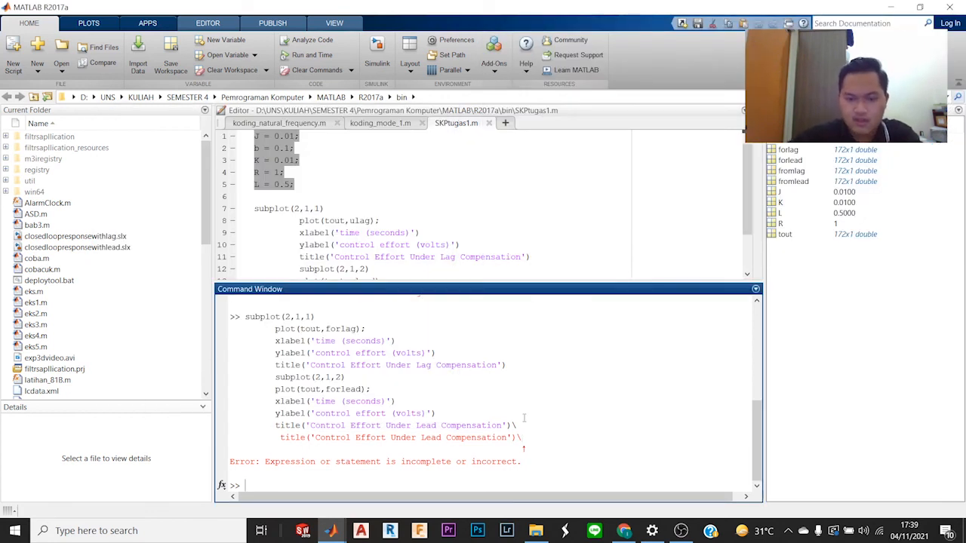
drag(544, 441, 240, 317)
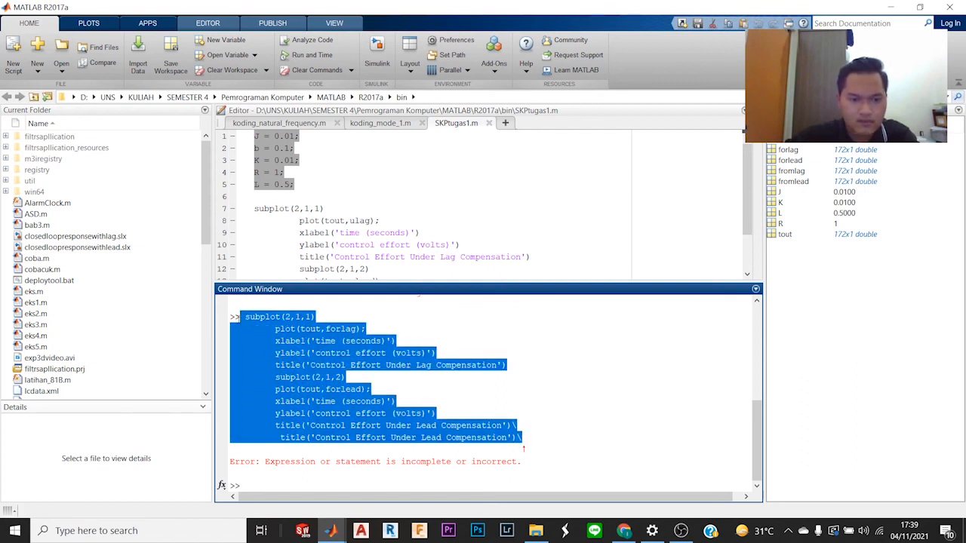
click(624, 531)
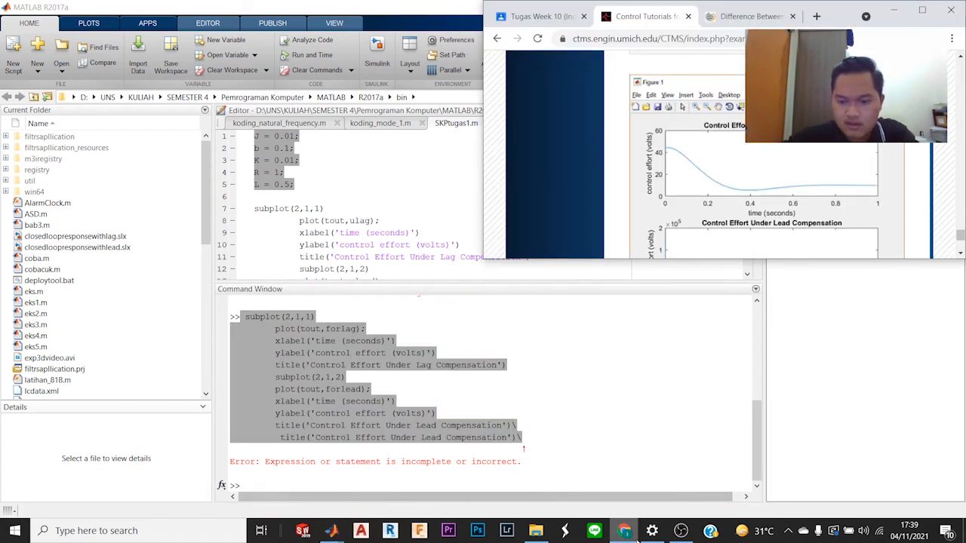
click(681, 531)
click(681, 530)
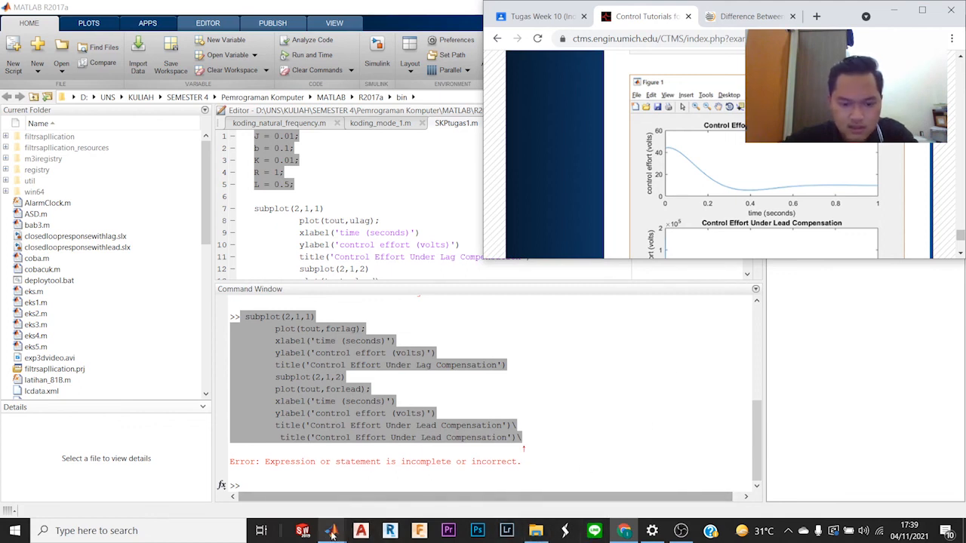
mouse_move(331, 531)
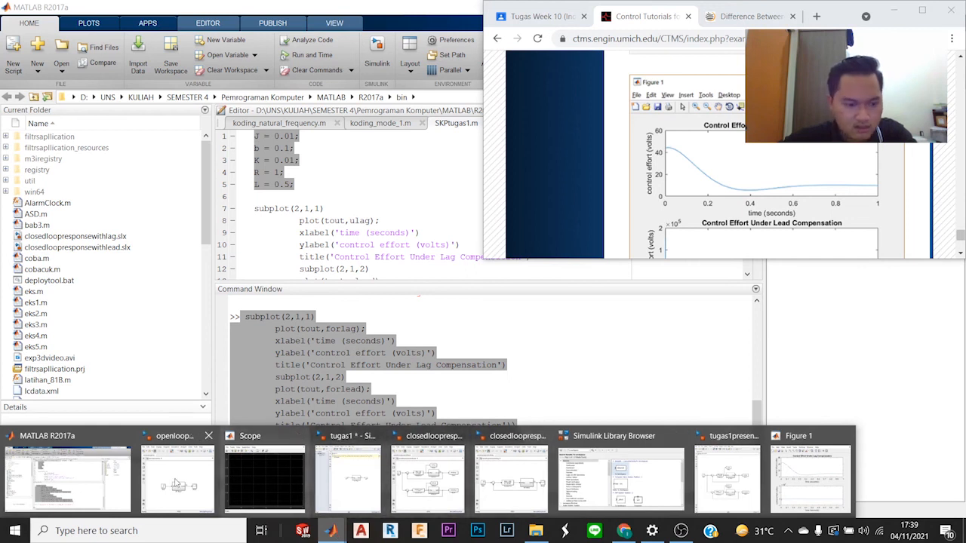
click(785, 481)
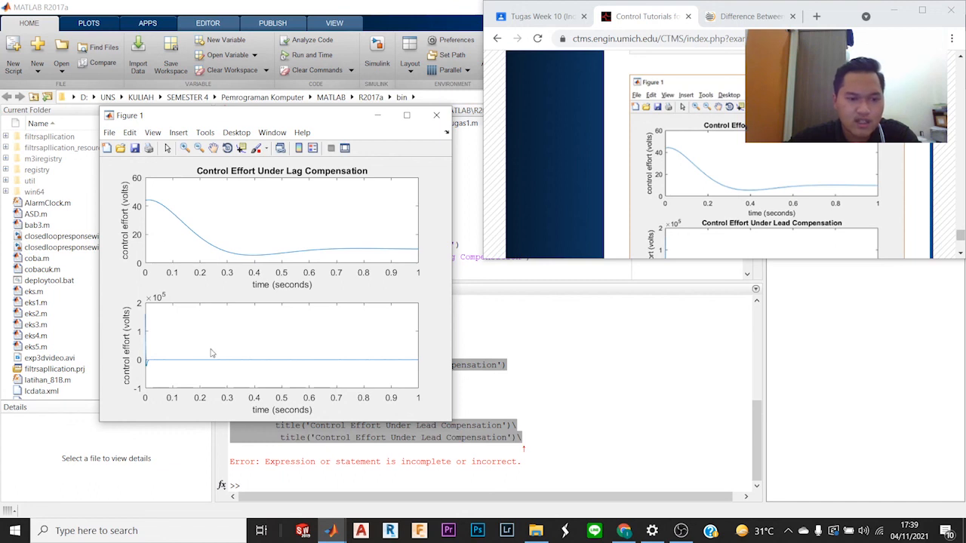
Step: Read the tutorial's closing remarks on the control effort required by the lead compensator
scroll(703, 220, down, 5)
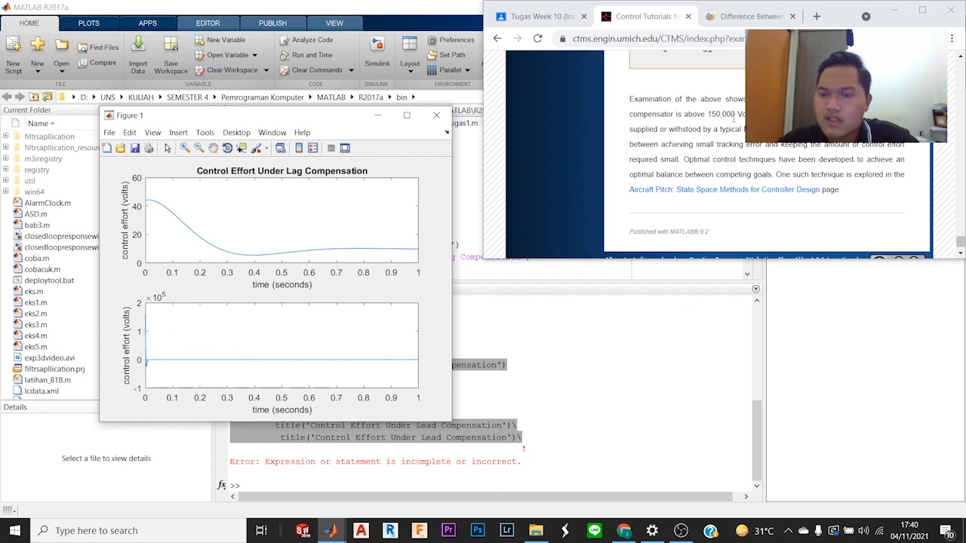
drag(734, 114, 711, 114)
click(813, 141)
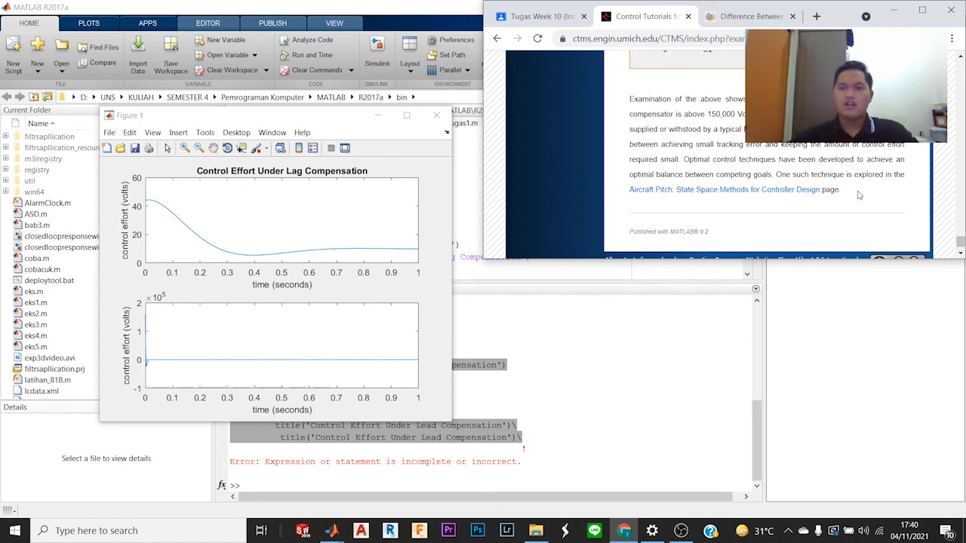
scroll(814, 184, down, 1)
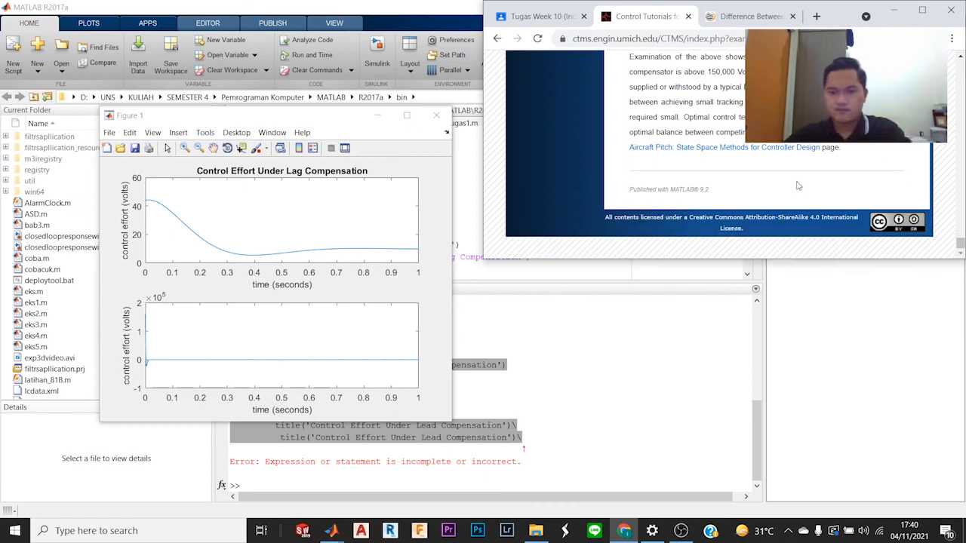
scroll(800, 187, up, 2)
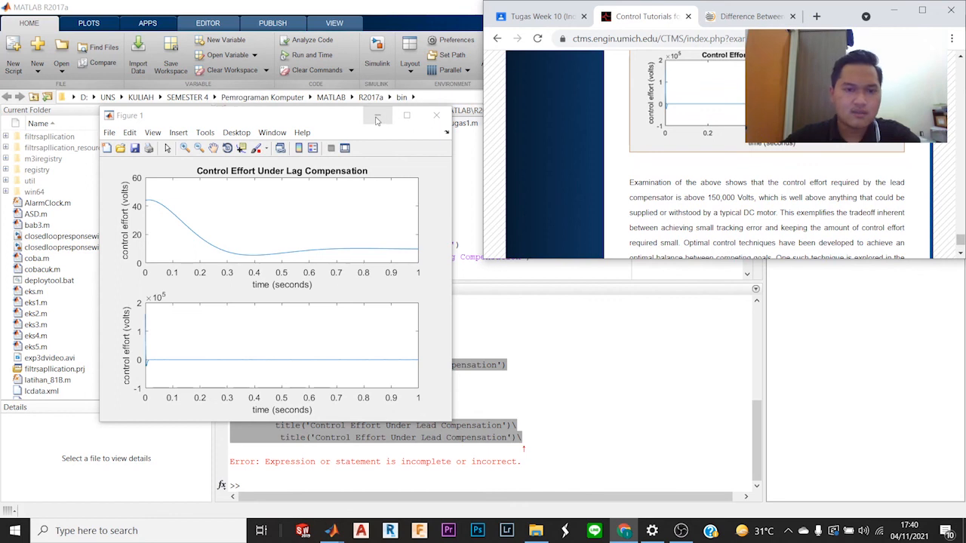
scroll(888, 181, down, 2)
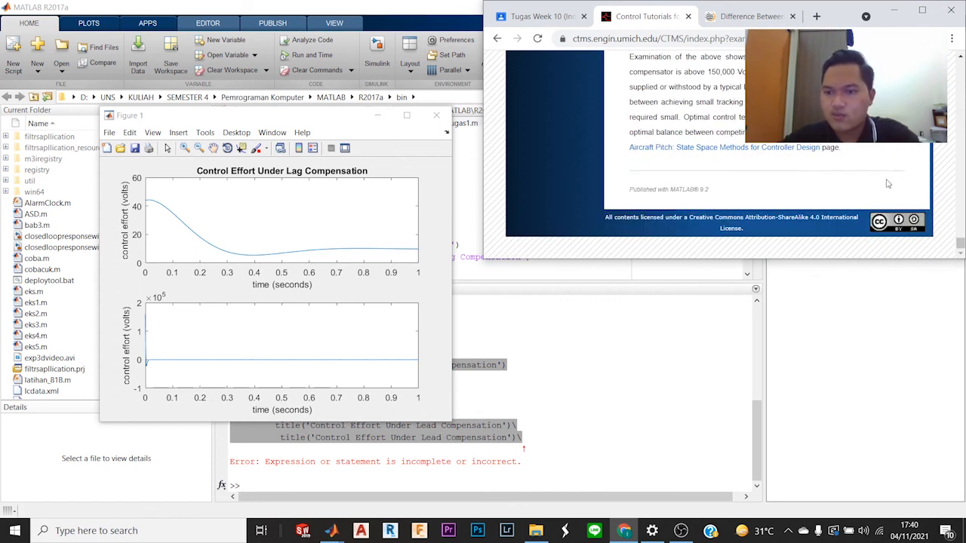
scroll(888, 181, up, 10)
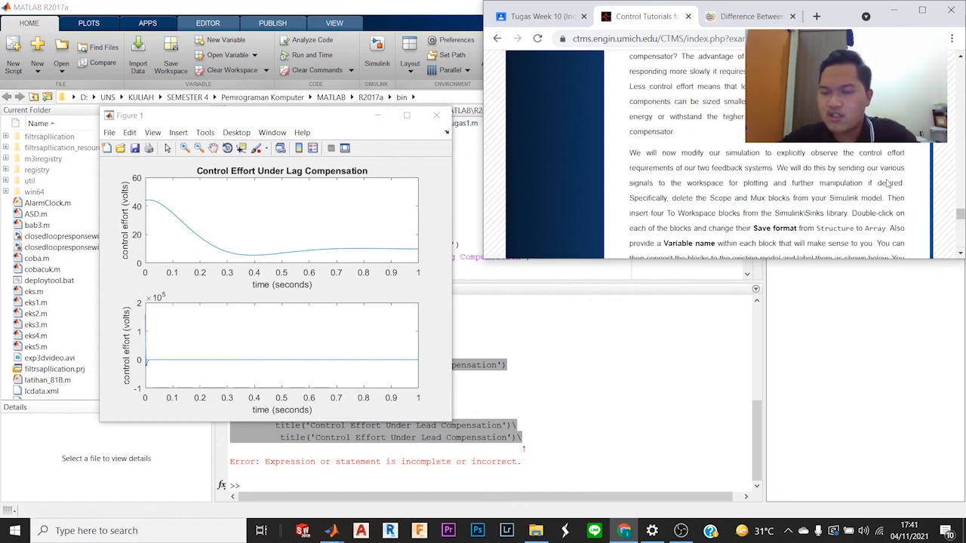
Step: Enlarge the tutorial's browser window to the screen edge and return to the motor's physical parameters section
double_click(847, 14)
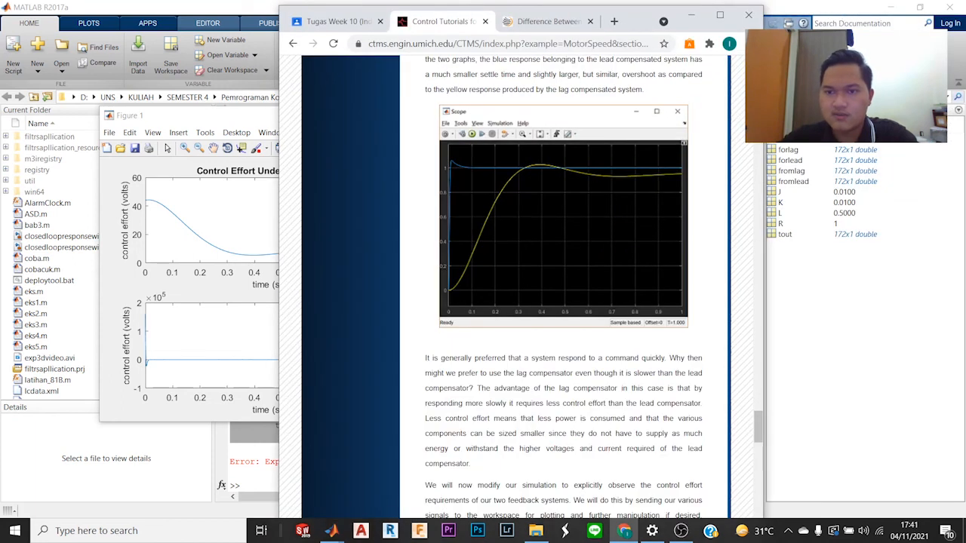
drag(766, 113, 965, 113)
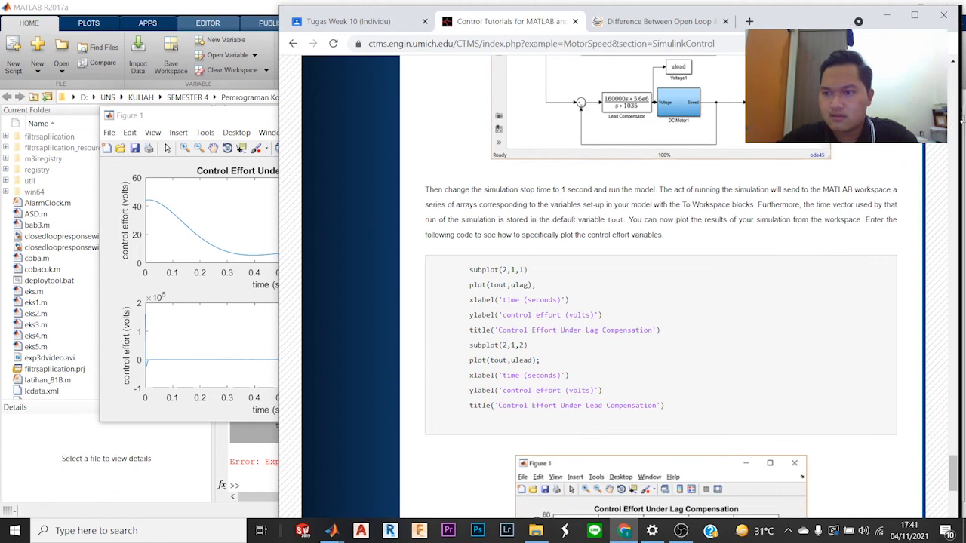
scroll(853, 187, up, 6)
scroll(831, 182, up, 20)
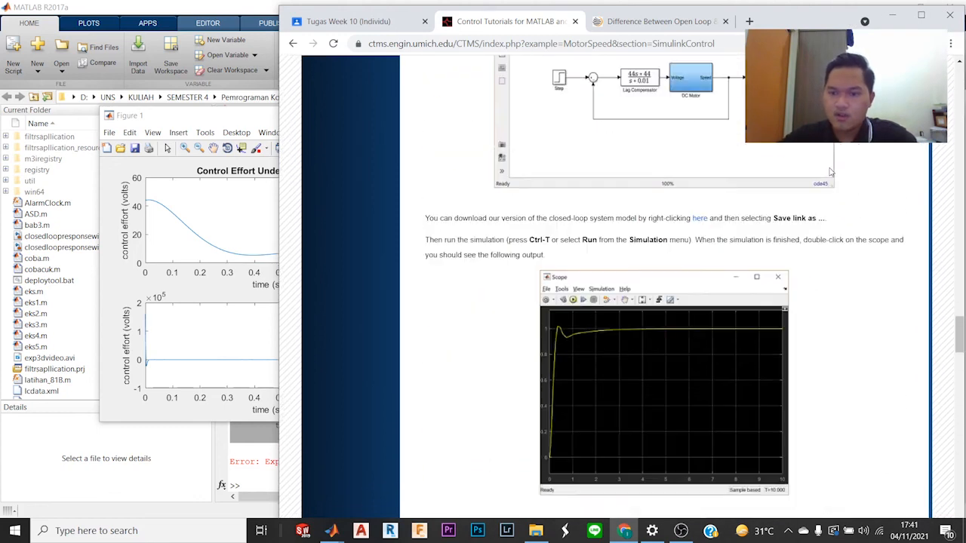
scroll(830, 172, up, 15)
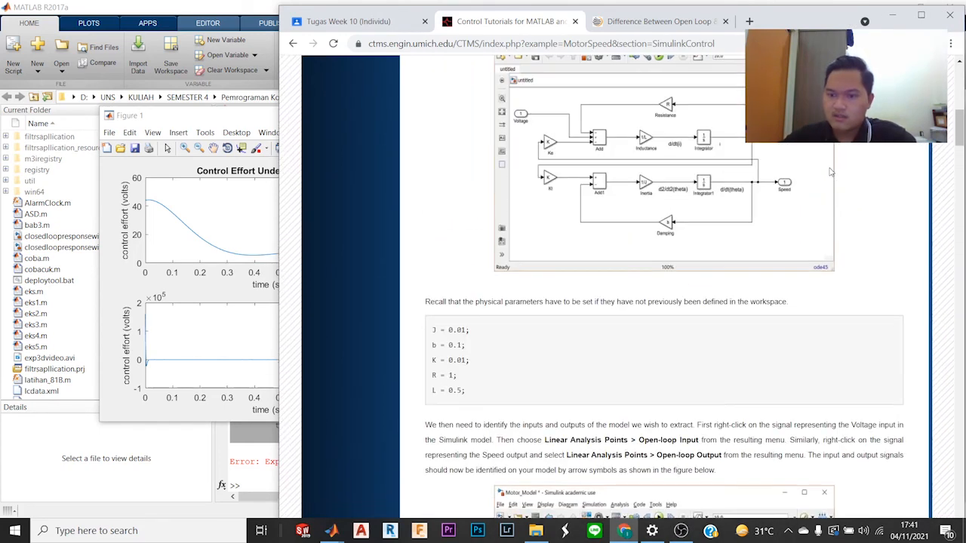
Step: Review the tutorial's linear model extraction and open-loop response sections, including the model setup and scope output
scroll(830, 170, down, 10)
scroll(831, 167, down, 8)
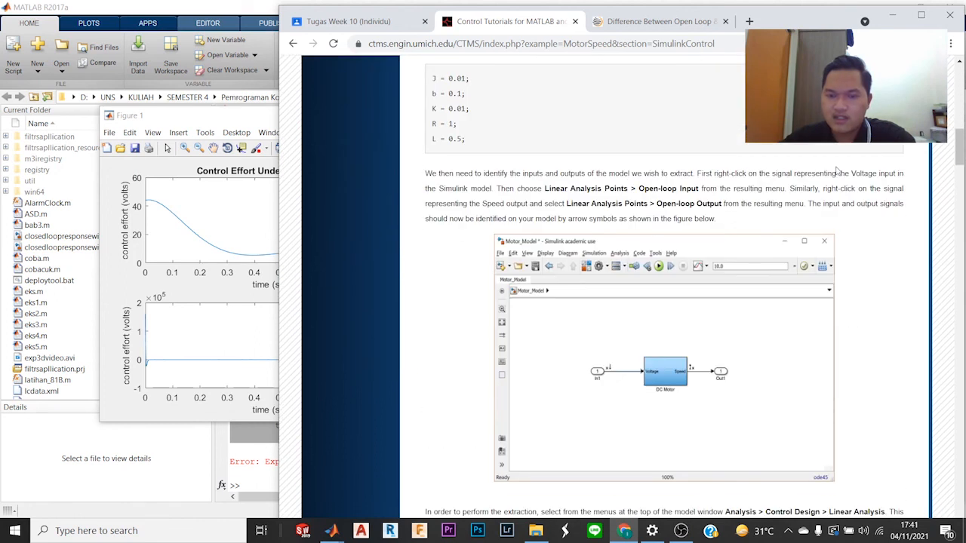
scroll(838, 171, up, 1)
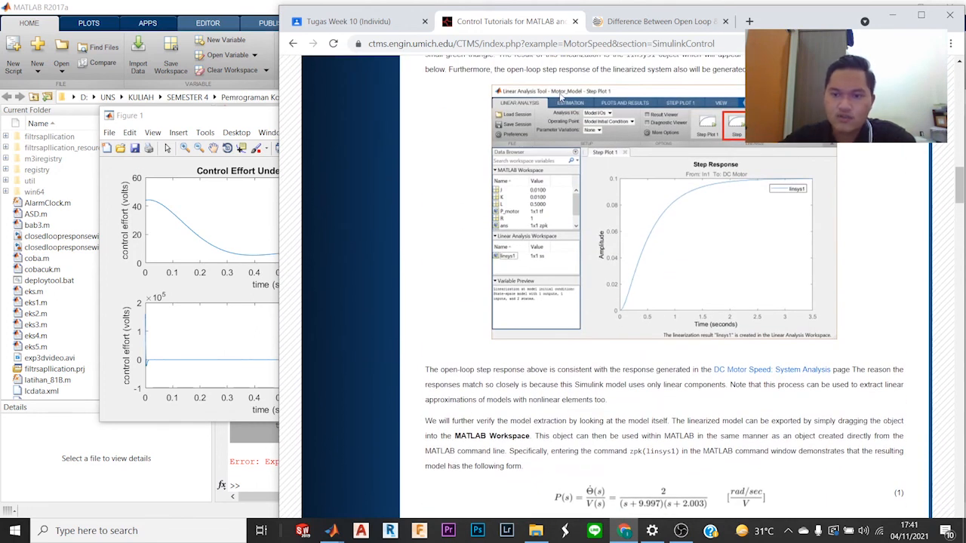
scroll(638, 357, down, 10)
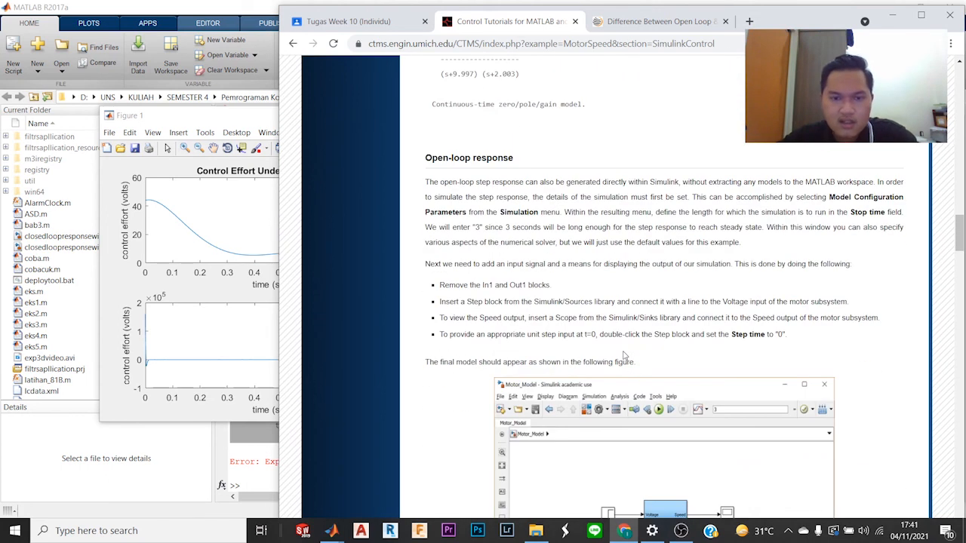
scroll(625, 355, up, 2)
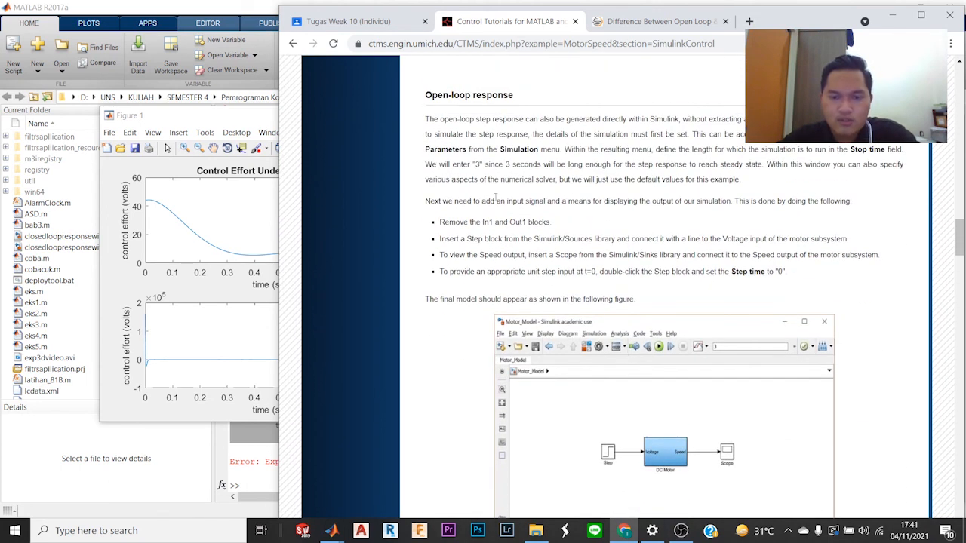
scroll(495, 198, down, 3)
scroll(497, 202, up, 5)
scroll(499, 201, down, 3)
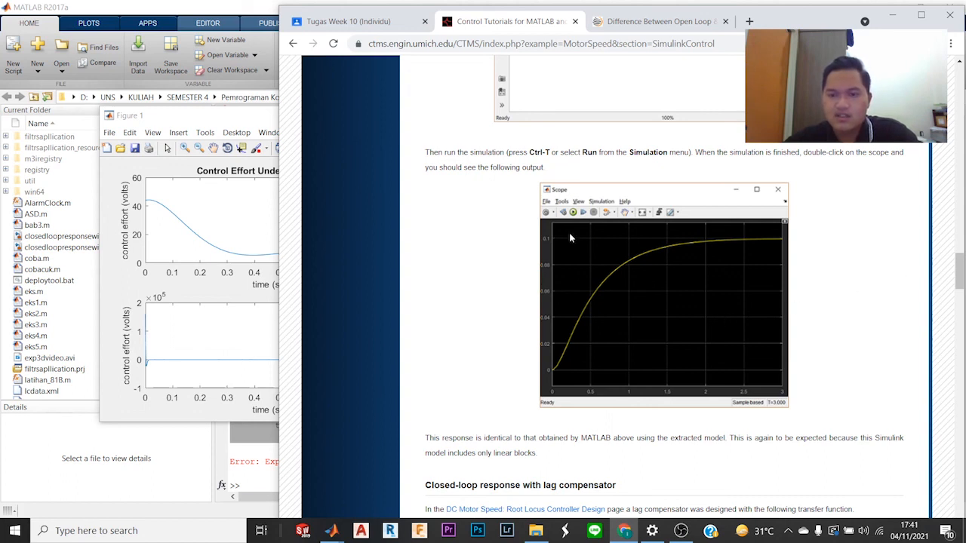
Step: Review the closed-loop response with lag compensator section, including its transfer function, block diagram and scope output
scroll(592, 302, down, 4)
scroll(593, 303, down, 1)
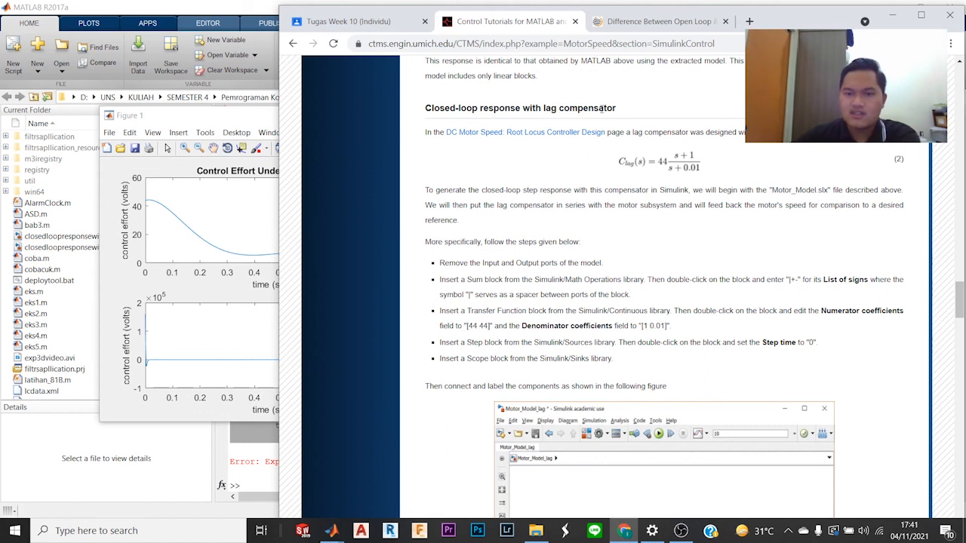
scroll(602, 109, down, 3)
scroll(601, 109, up, 3)
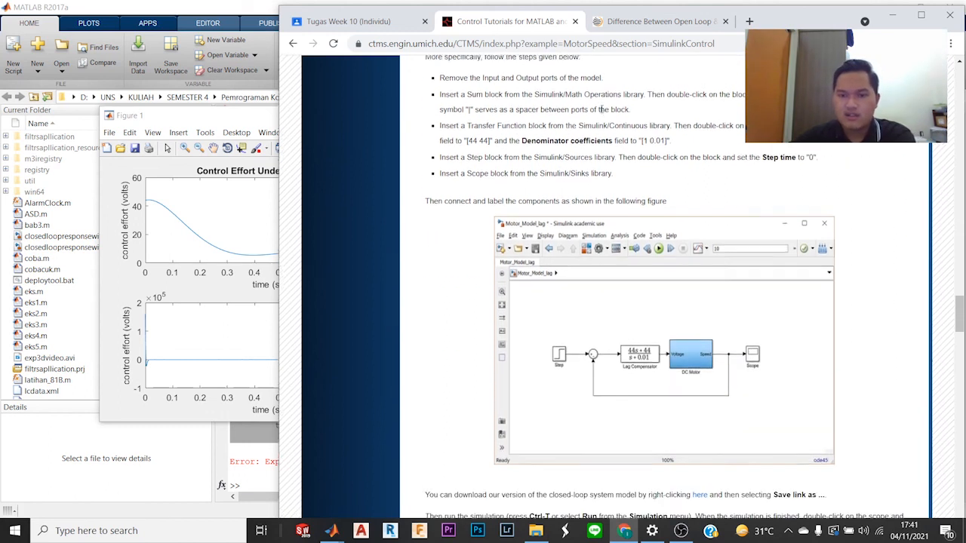
scroll(601, 109, down, 10)
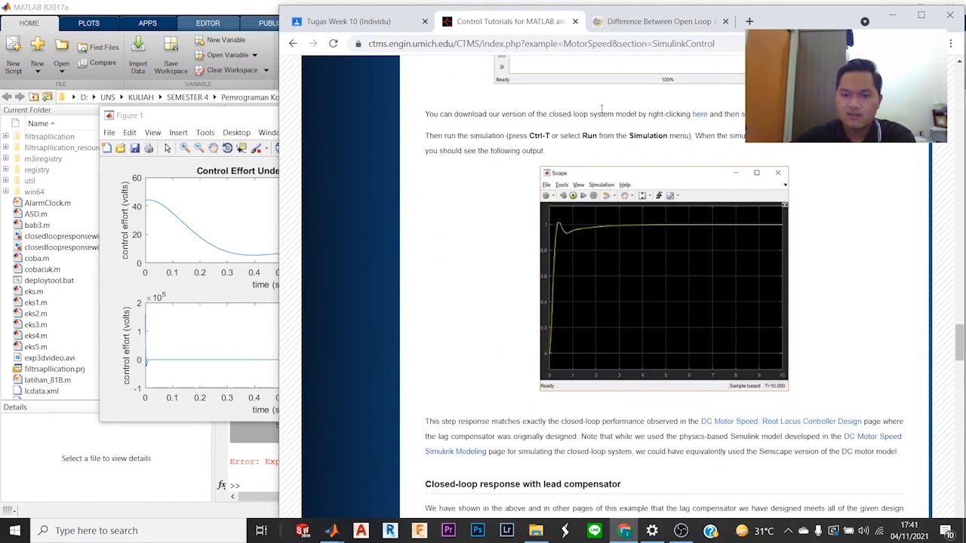
Step: Review the closed-loop response with lead compensator section through to the final lag and lead control effort plots
scroll(602, 113, down, 2)
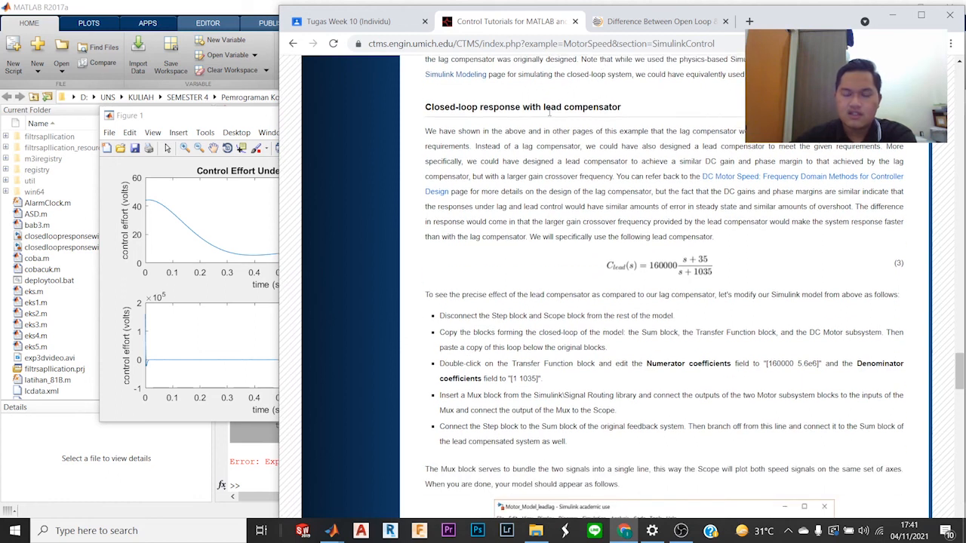
drag(541, 113, 621, 119)
click(619, 124)
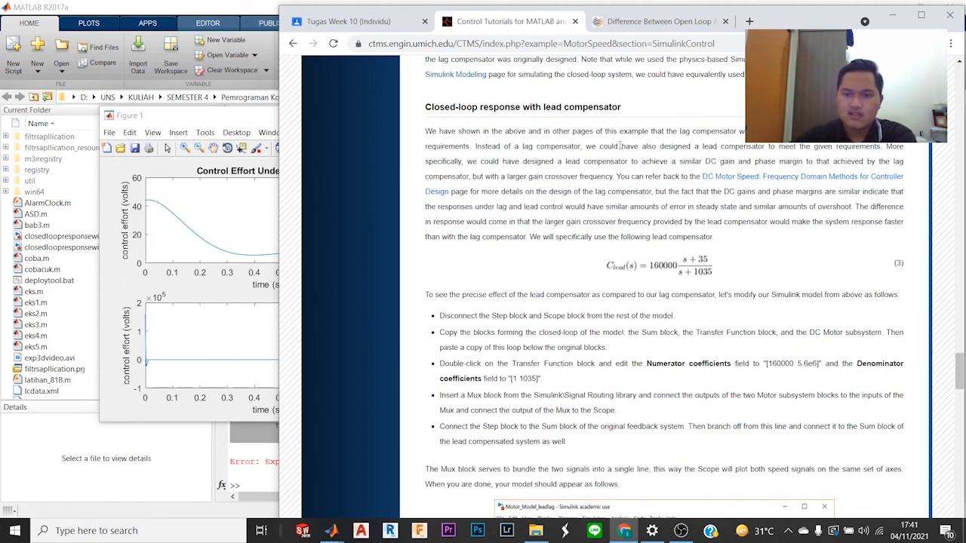
scroll(616, 151, down, 4)
scroll(615, 151, down, 5)
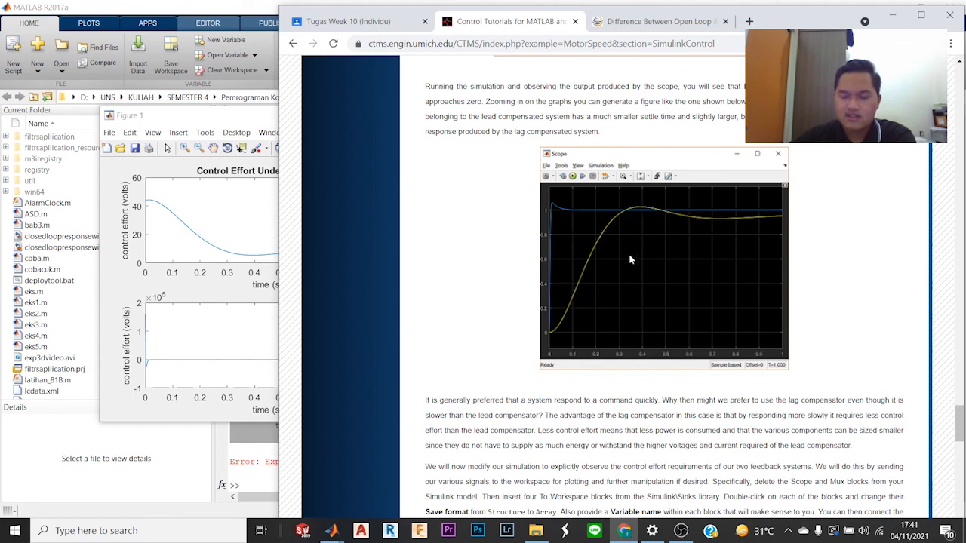
scroll(630, 259, down, 15)
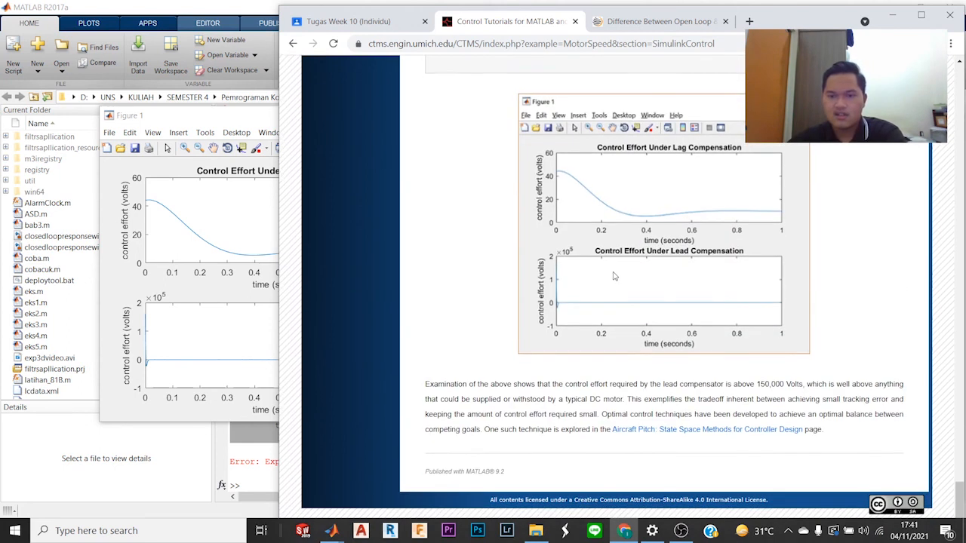